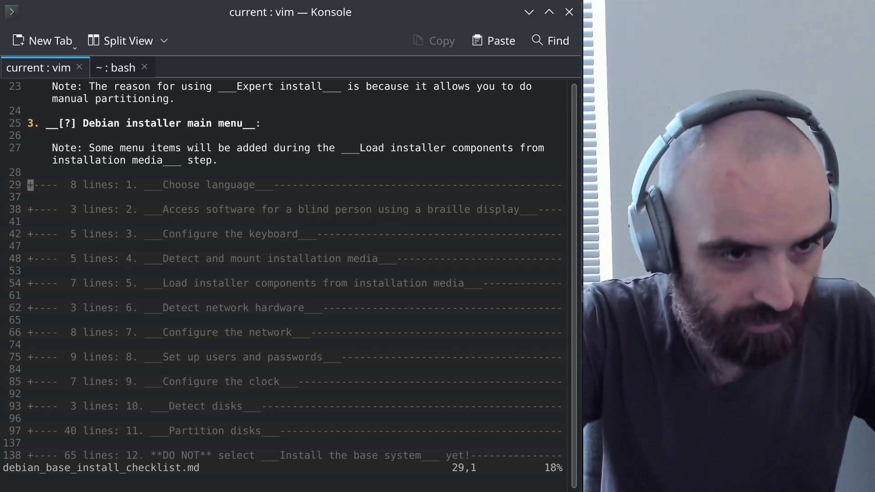
Choose English, United States and the en_US.UTF-8 locale, adding no extra locales
key("z")
key("o")
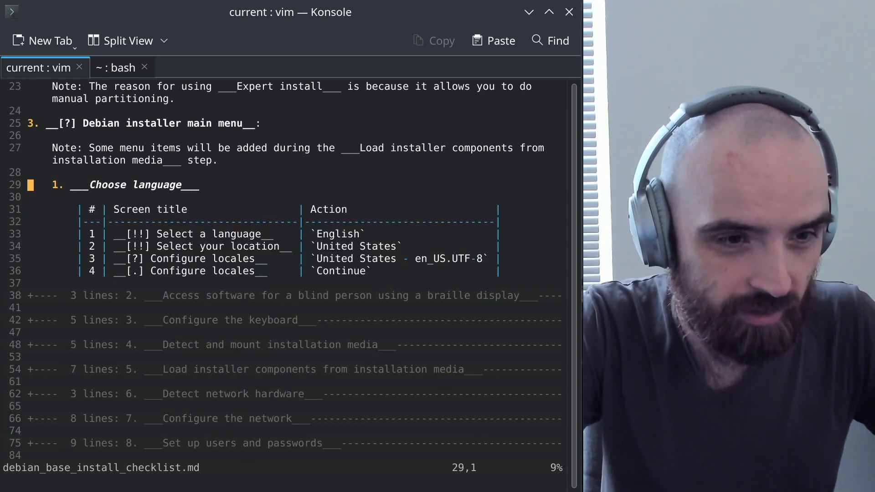
key("alt+Tab")
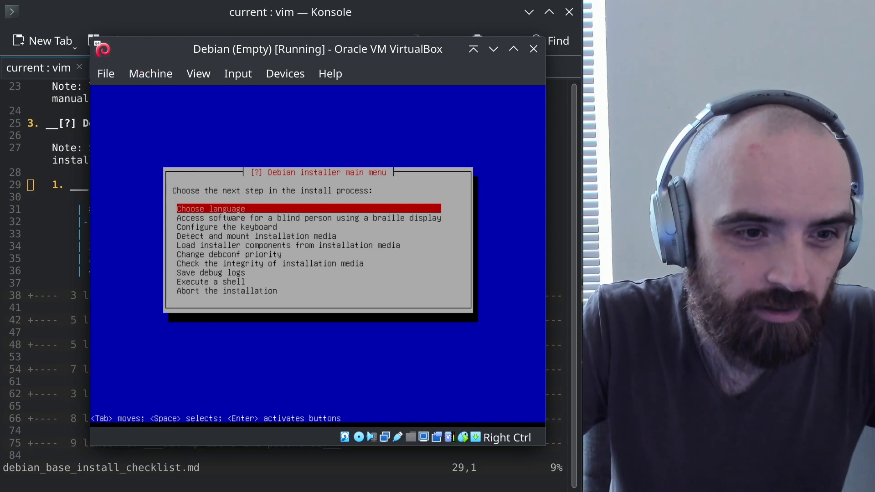
key("Return")
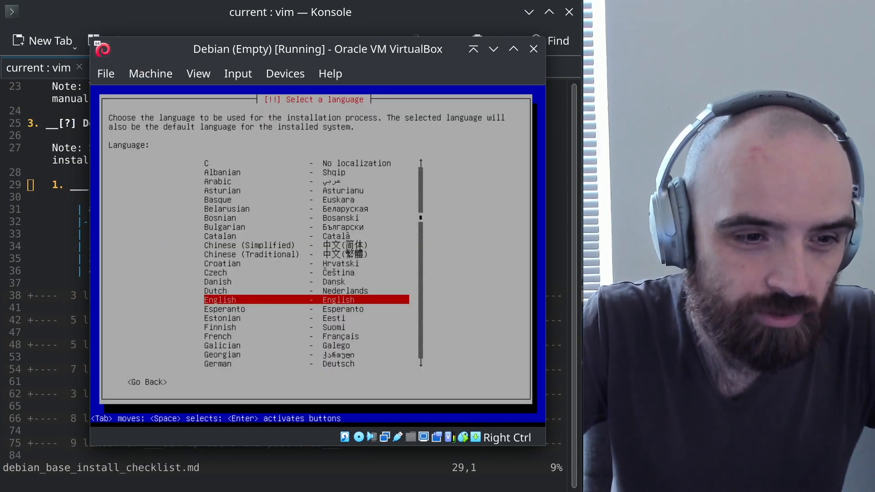
key("Return")
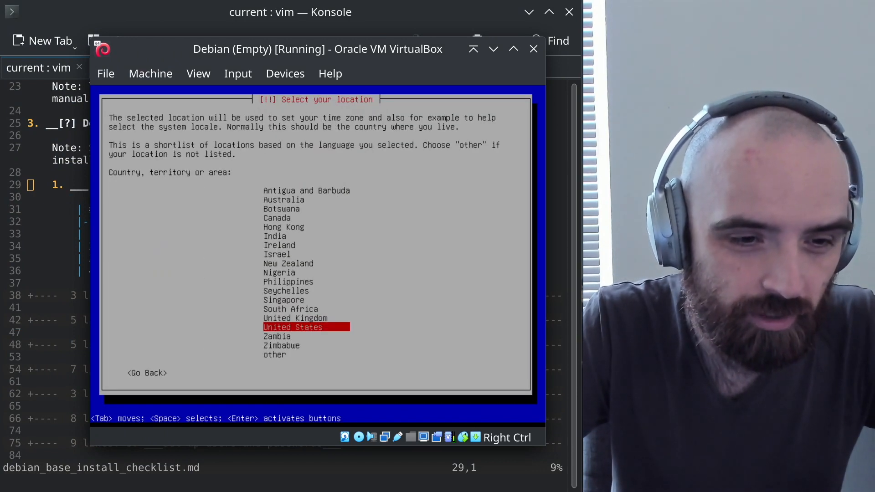
key("Return")
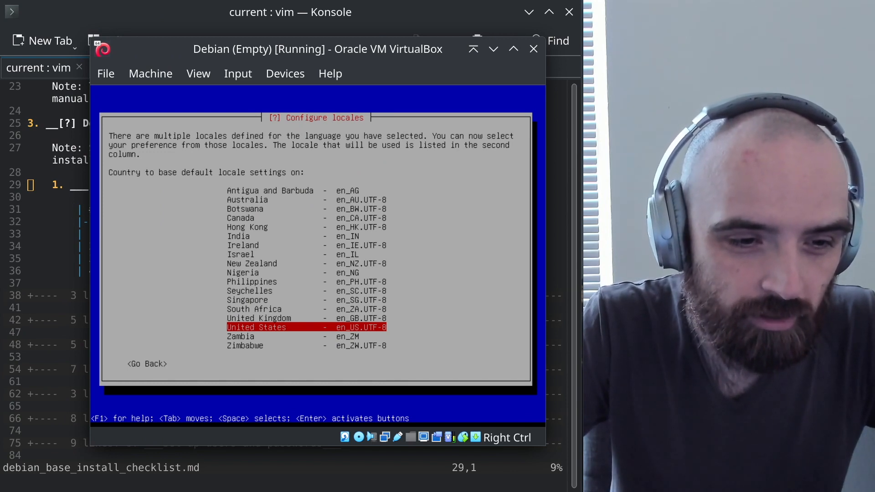
key("Return")
key("Tab")
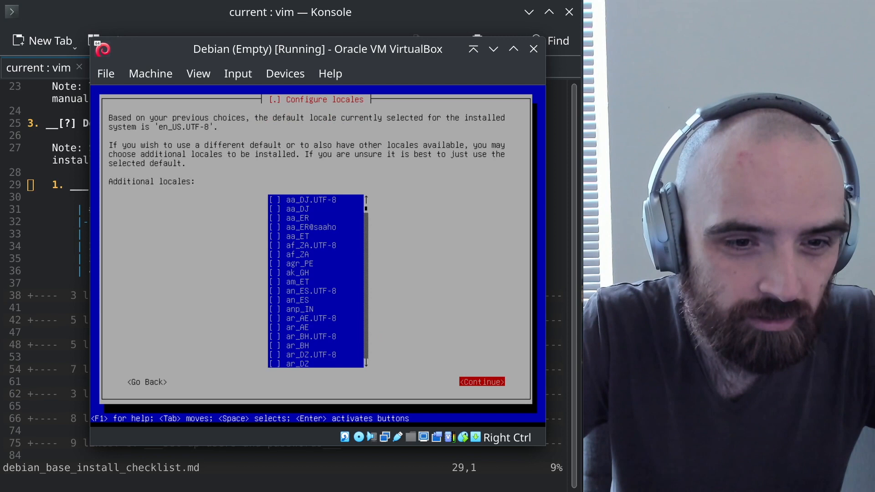
key("Return")
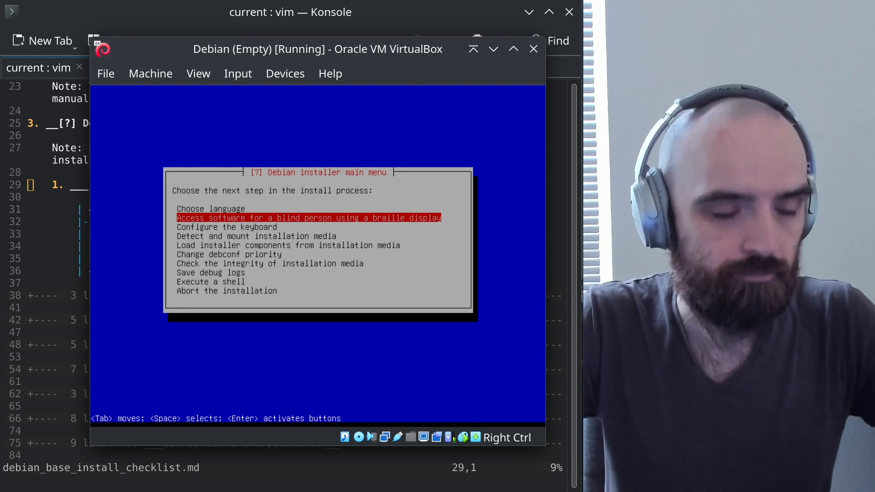
Review the checklist's braille section and skip past the braille step in the installer
key("alt+Tab")
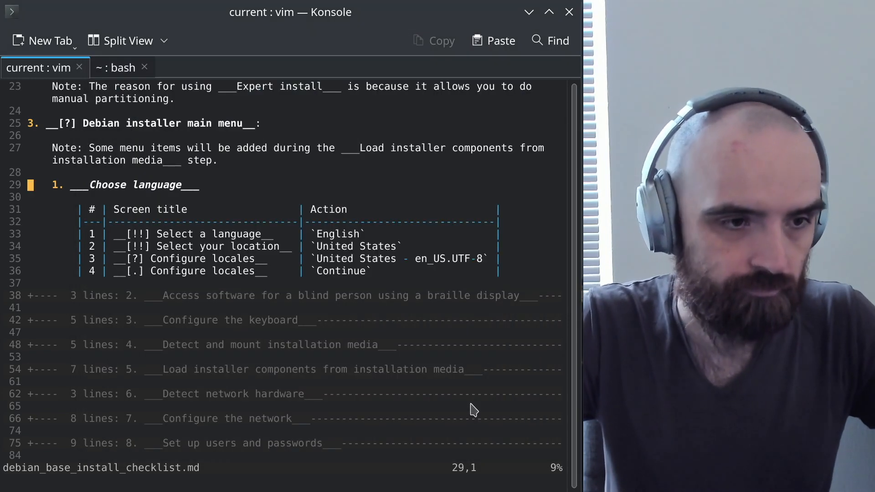
key("z")
key("c")
key("j")
key("j")
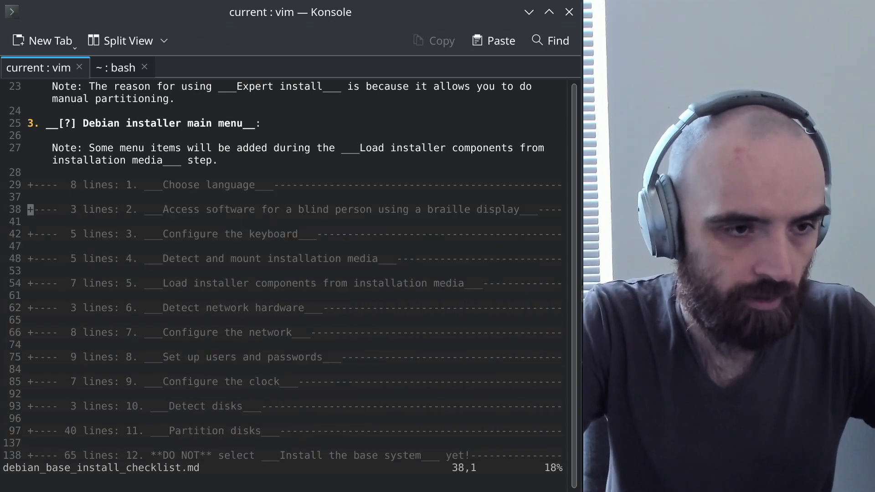
key("z")
key("o")
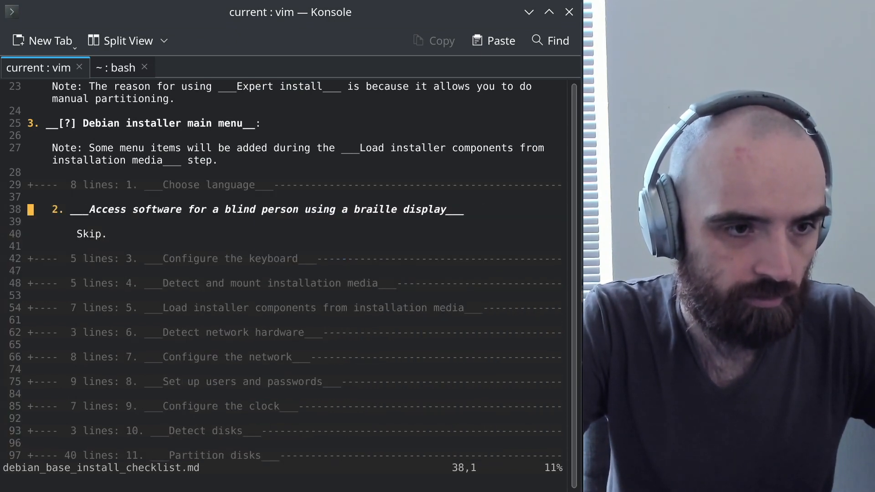
key("z")
key("c")
key("alt+Tab")
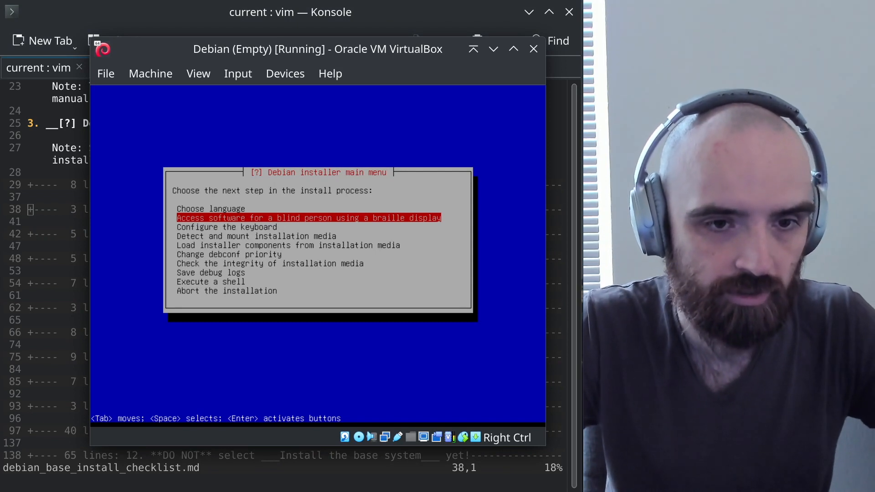
key("Down")
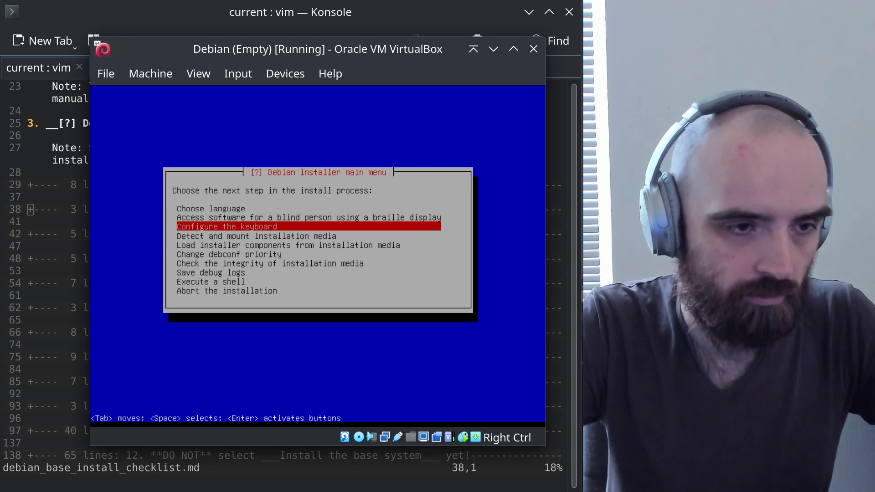
Configure the keyboard with the American English keymap
key("alt+Tab")
key("j")
key("j")
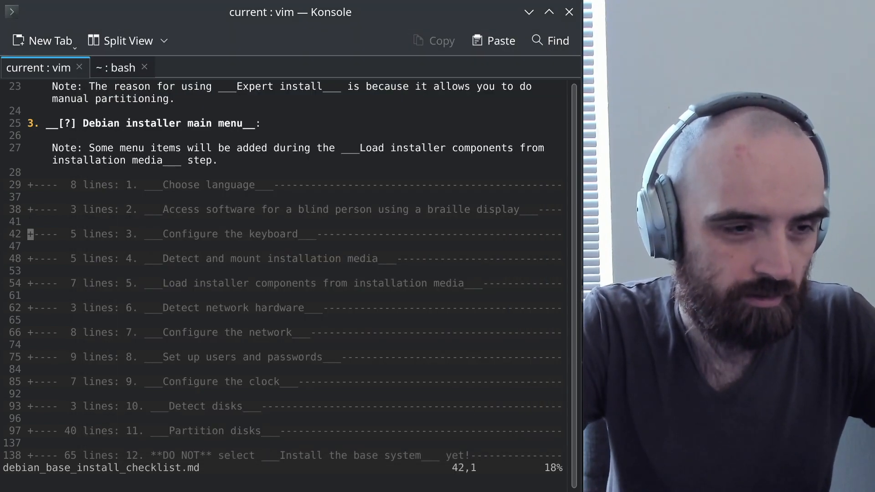
key("z")
key("o")
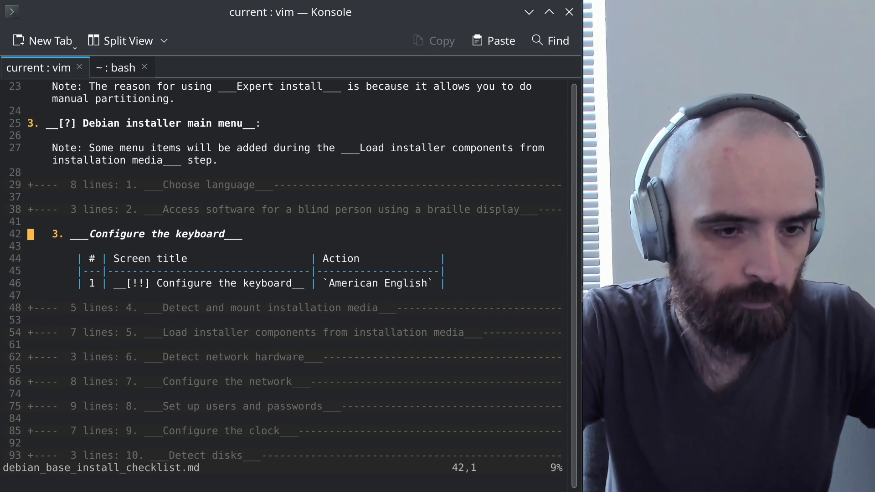
key("alt+Tab")
key("Return")
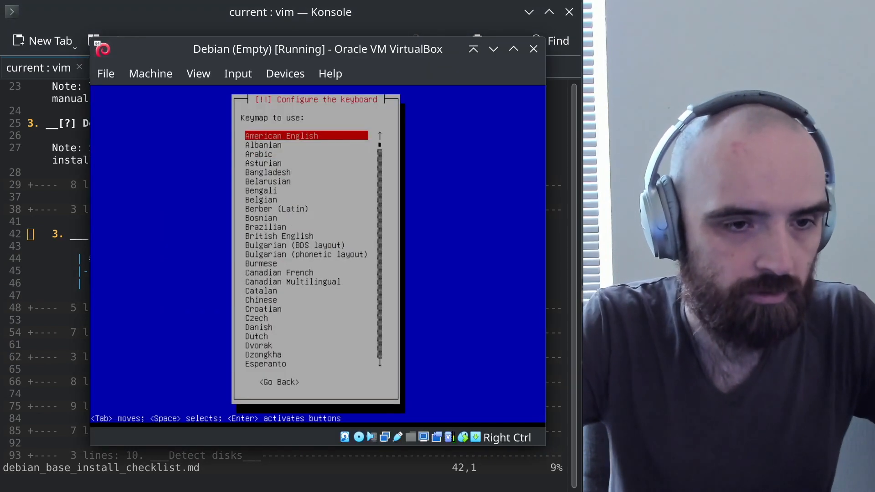
key("Return")
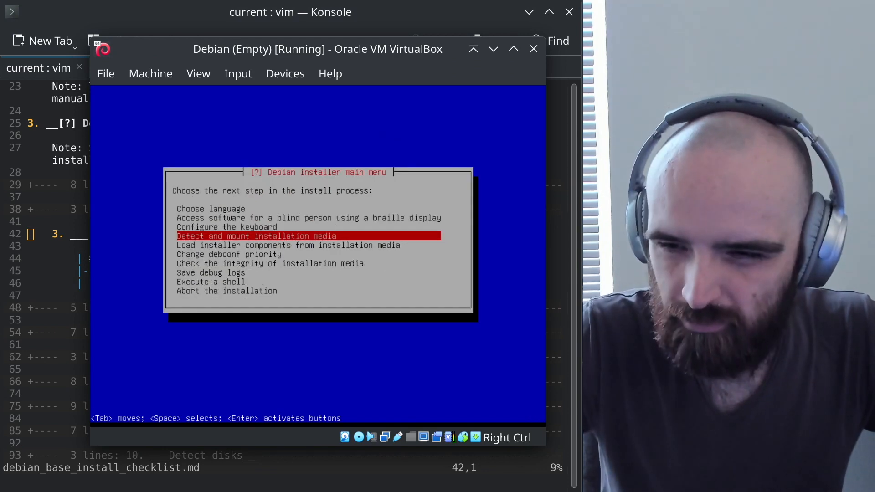
Dismiss the mouse capture notice and check the virtual machine's Input preferences
left_click(476, 328)
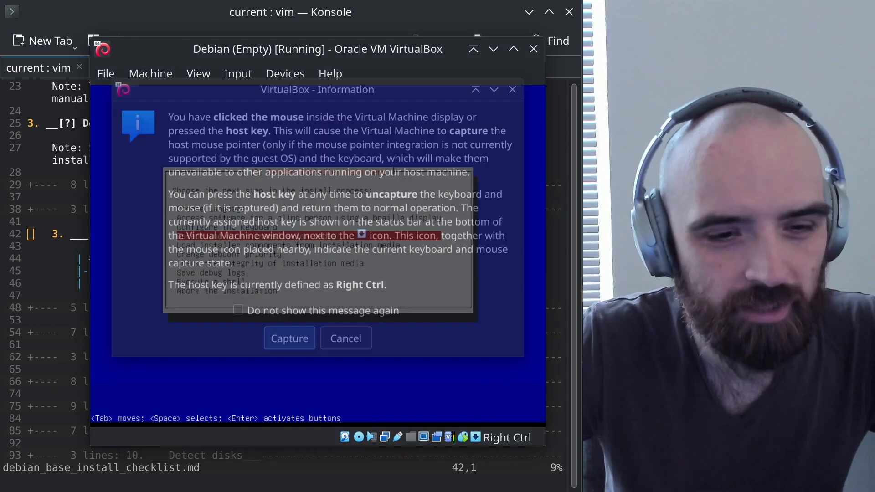
left_click(530, 78)
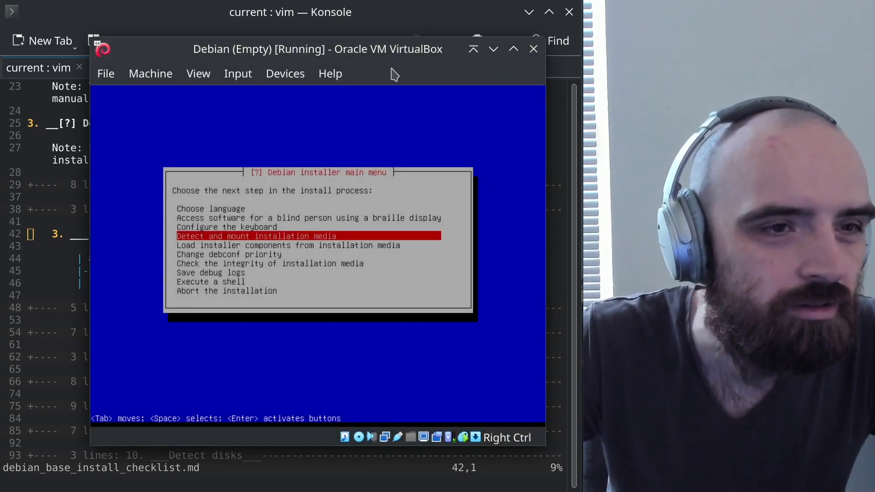
left_click(113, 72)
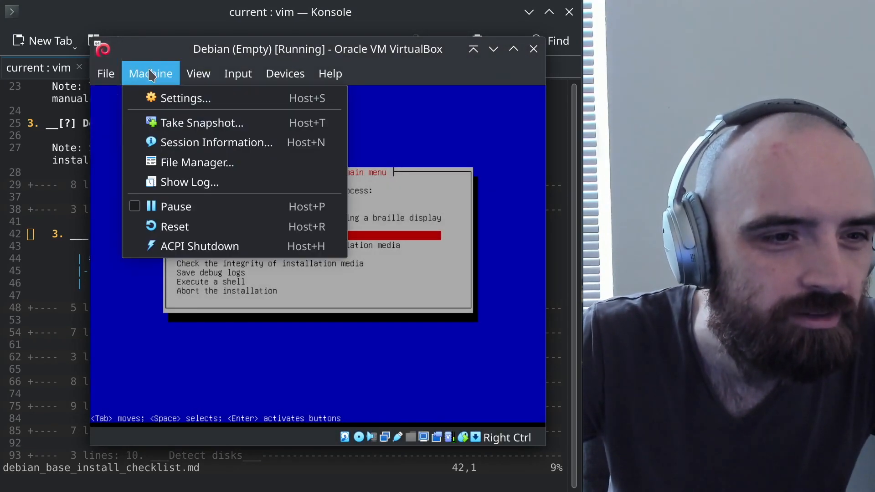
mouse_move(198, 74)
mouse_move(238, 74)
mouse_move(265, 98)
left_click(437, 98)
left_click(447, 369)
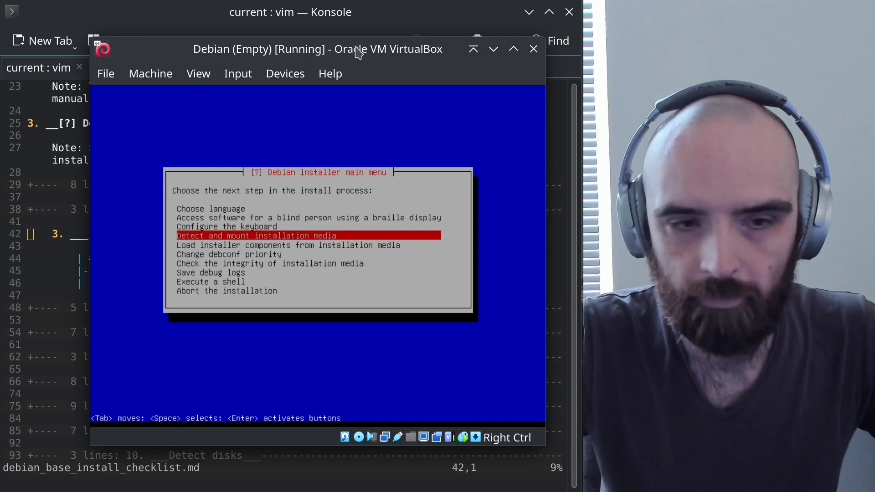
Load usb-storage and detect and mount the Debian 12.1.0 netinst installation media
key("alt+Tab")
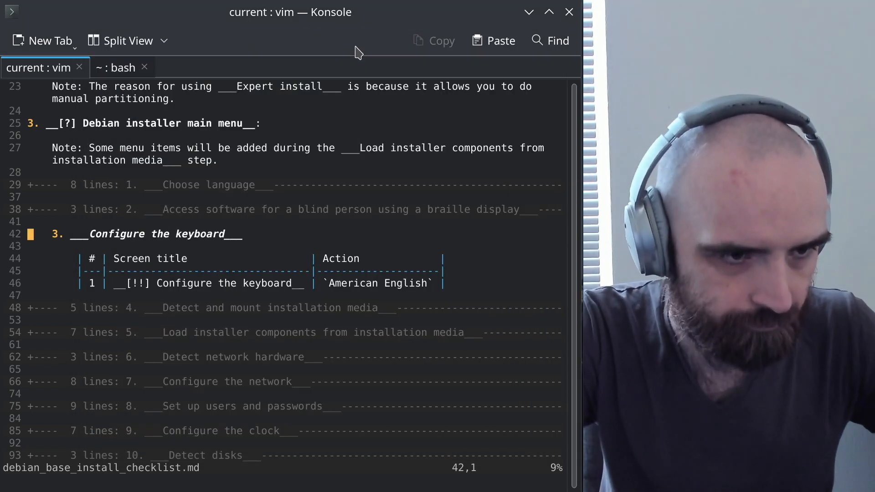
key("z")
key("c")
key("j")
key("j")
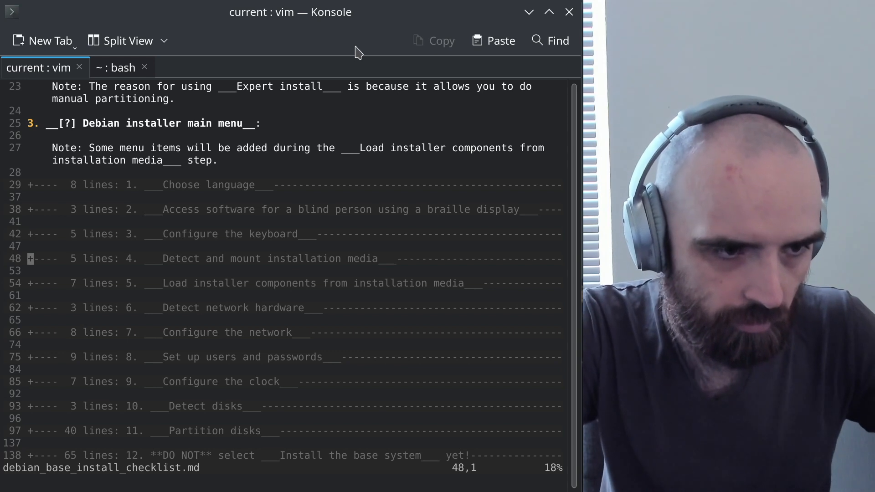
key("z")
key("o")
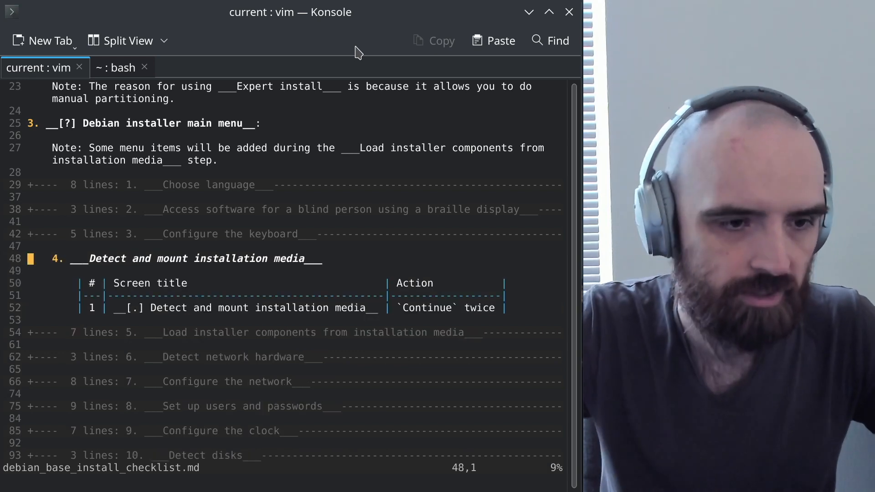
key("alt+Tab")
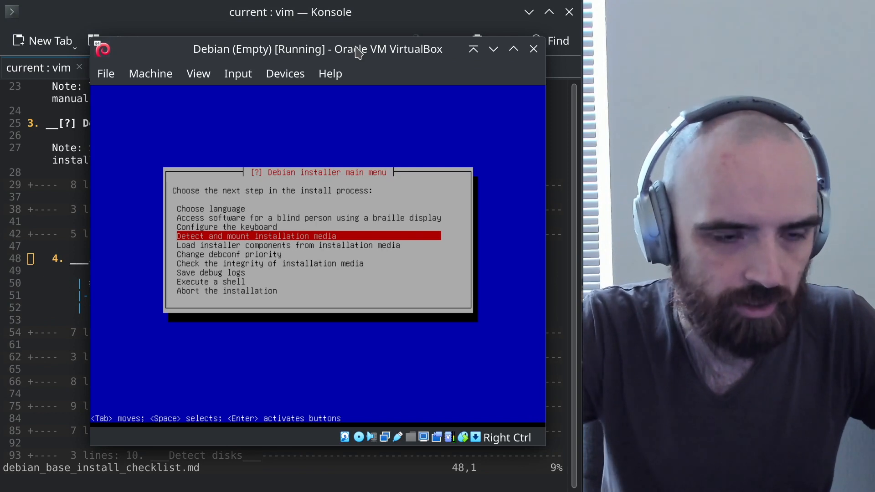
key("Return")
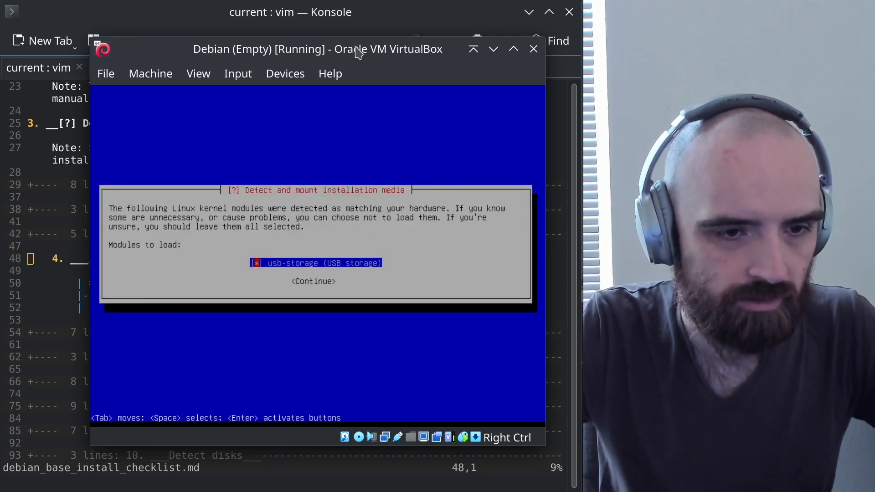
key("Tab")
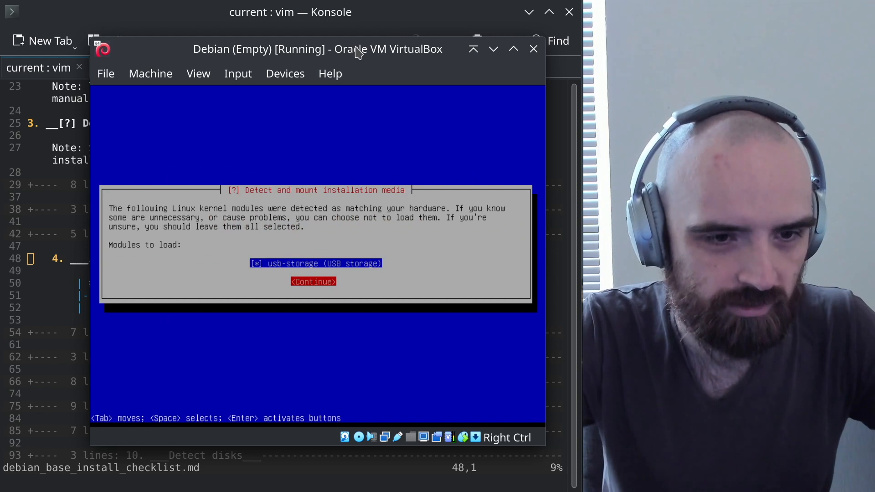
key("Return")
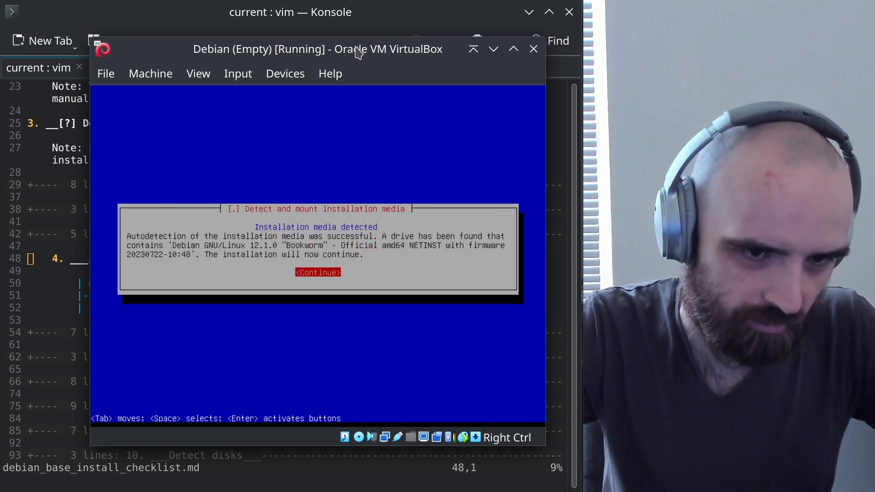
key("Return")
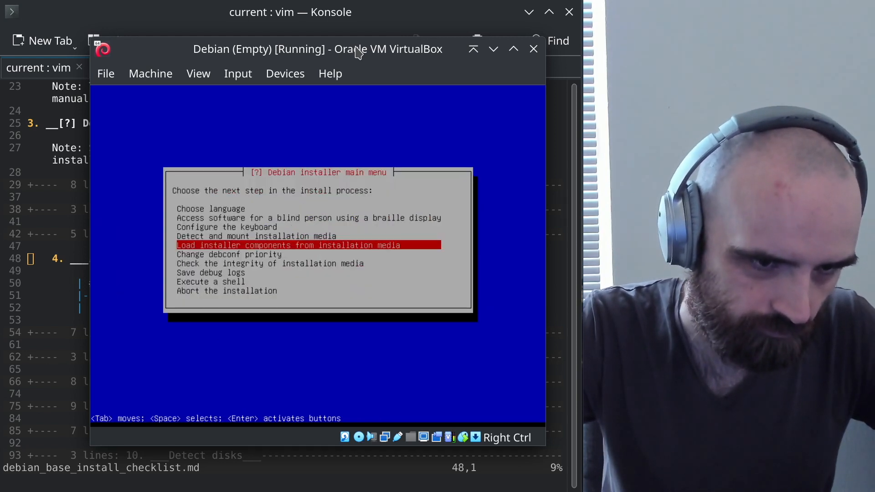
Open the checklist's Load installer components notes and shift the VM window slightly left
key("alt+Tab")
key("z")
key("a")
key("j")
key("j")
key("z")
key("a")
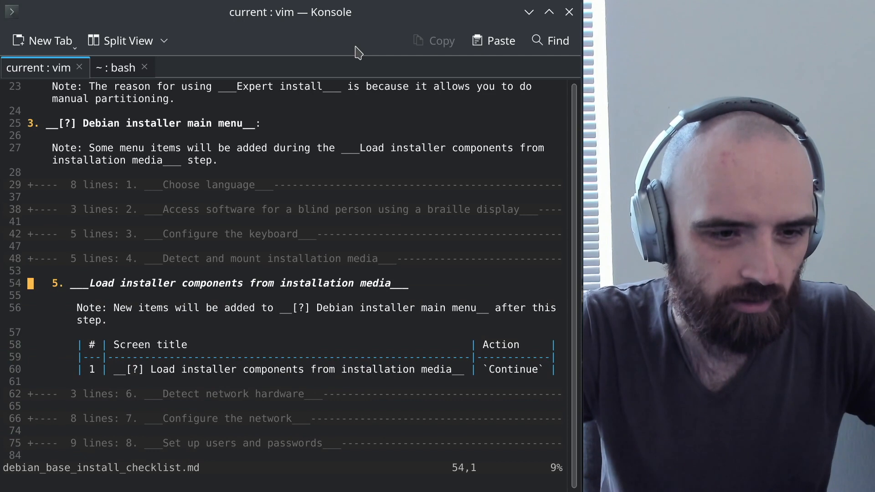
key("alt+Tab")
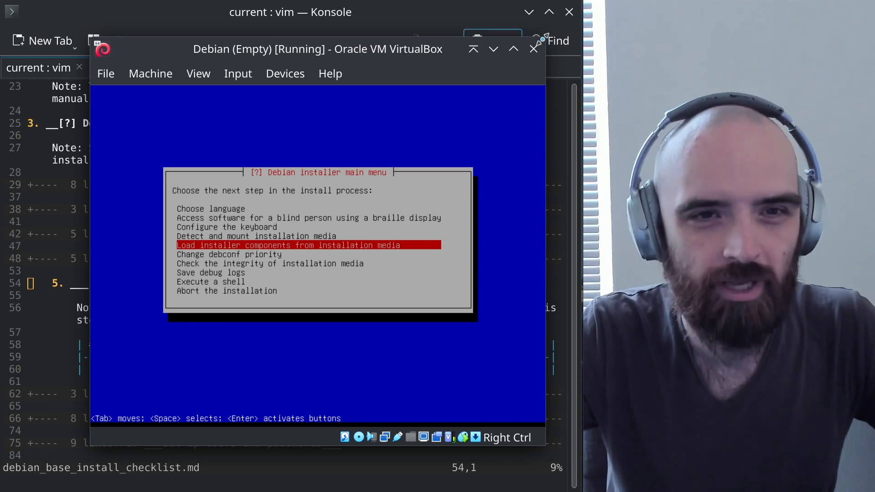
left_click_drag(414, 55, 389, 60)
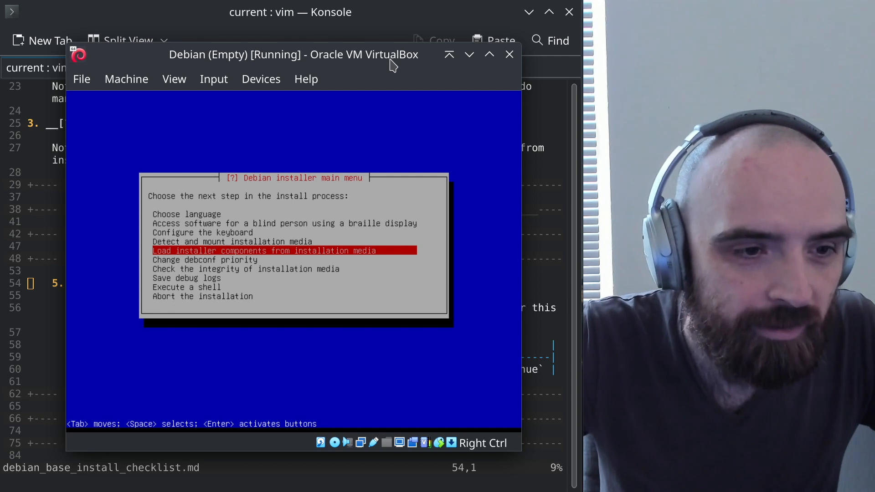
key("alt+Tab")
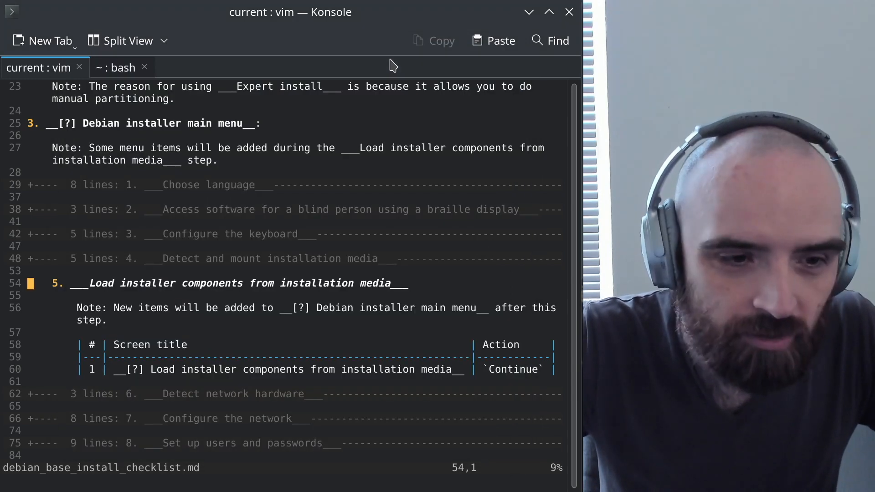
key("j")
key("j")
key("j")
key("j")
key("k")
key("k")
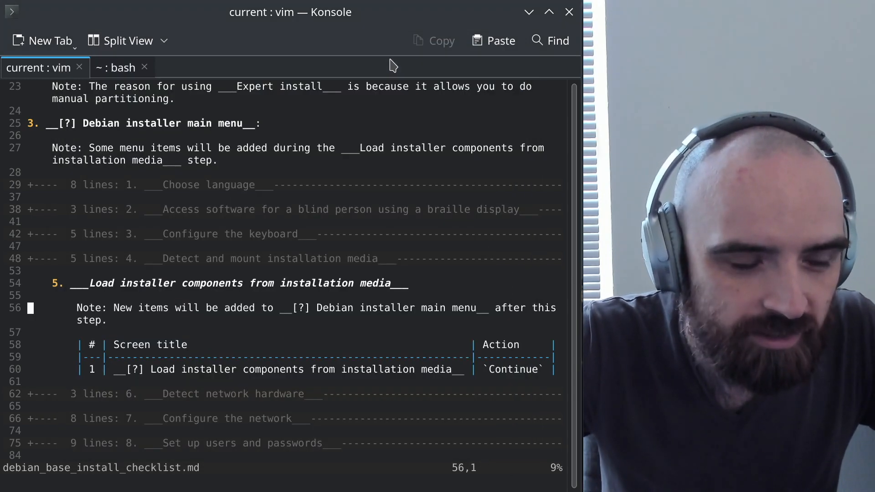
Load installer components from the media with no optional components selected
key("alt+Tab")
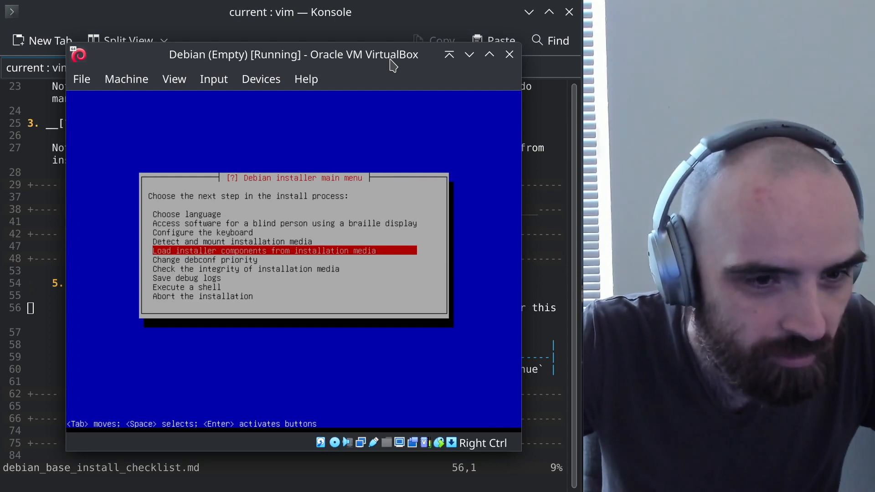
key("Return")
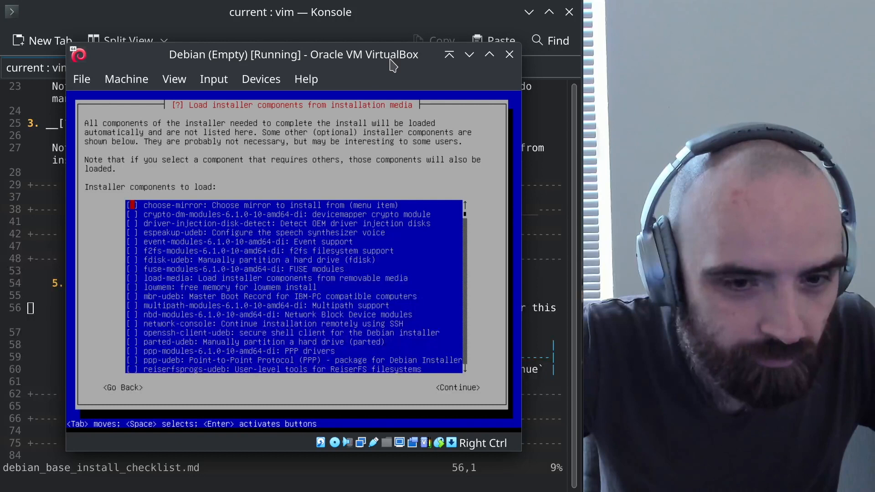
key("Tab")
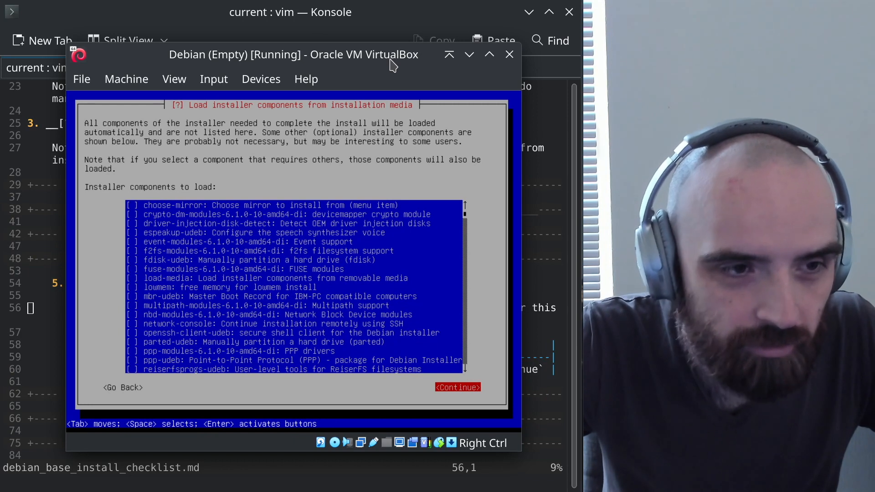
key("Return")
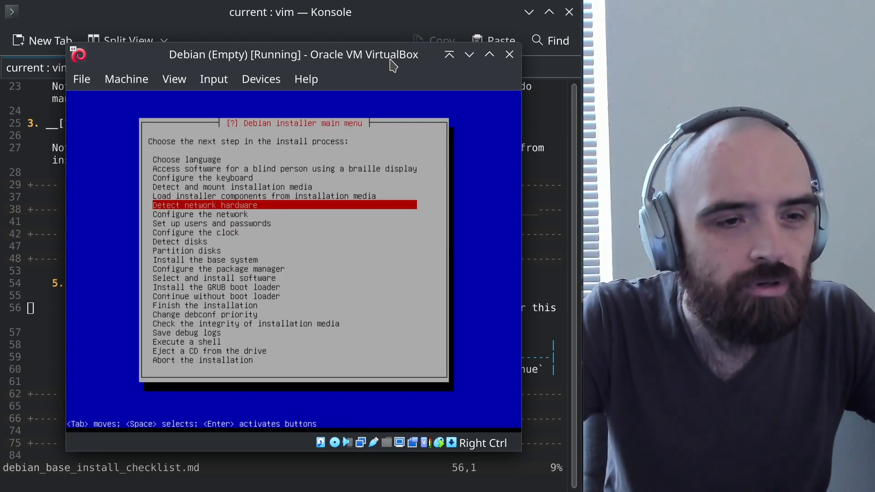
key("alt+Tab")
Fold checklist section 5, open section 6, and run Detect network hardware
key("z")
key("c")
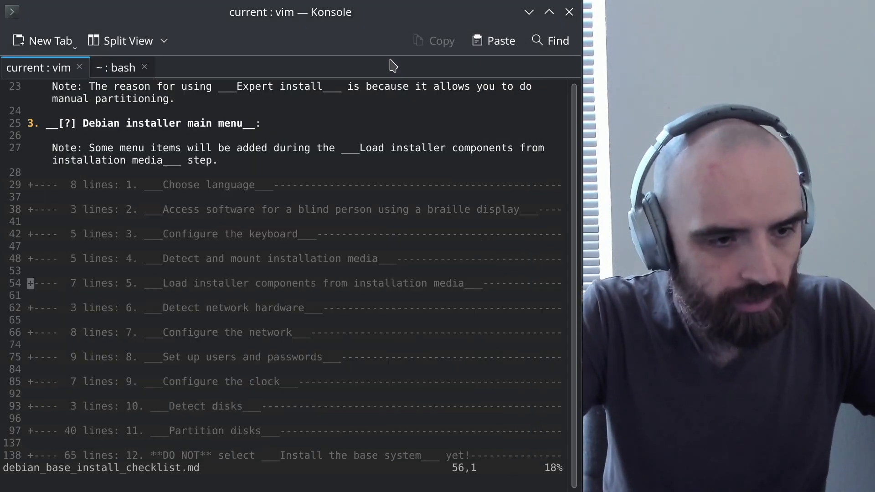
key("j")
key("j")
key("k")
key("z")
key("o")
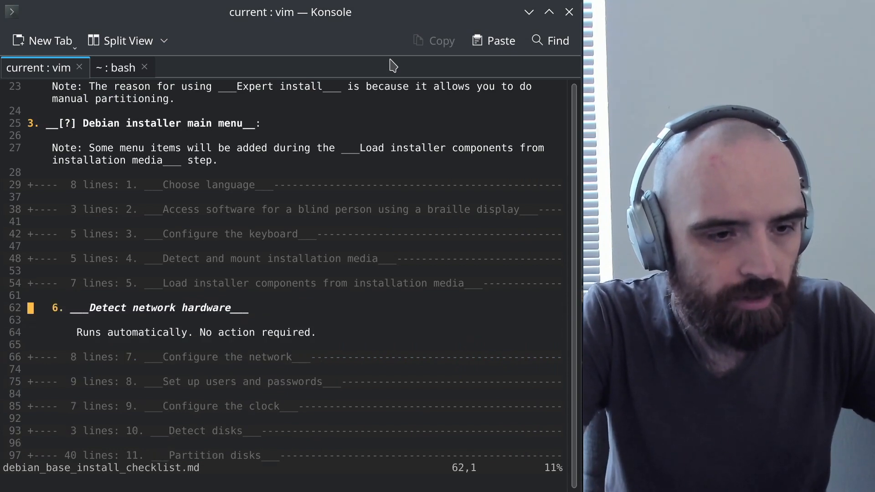
key("alt+Tab")
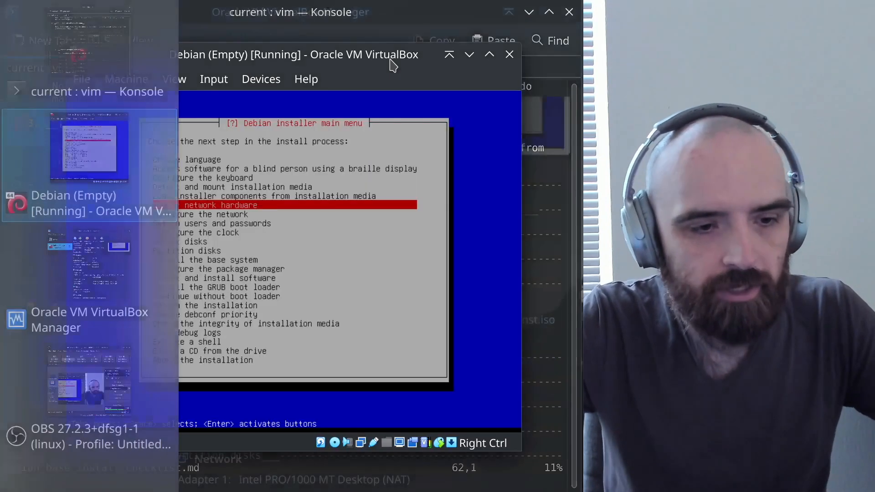
key("Return")
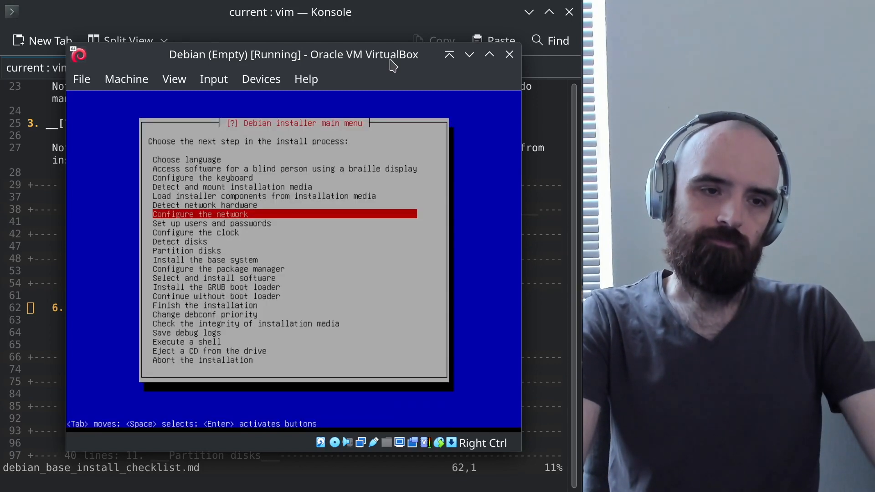
Fold the Detect network hardware section and scroll the later checklist sections into view
key("alt+Tab")
key("z")
key("c")
key("j")
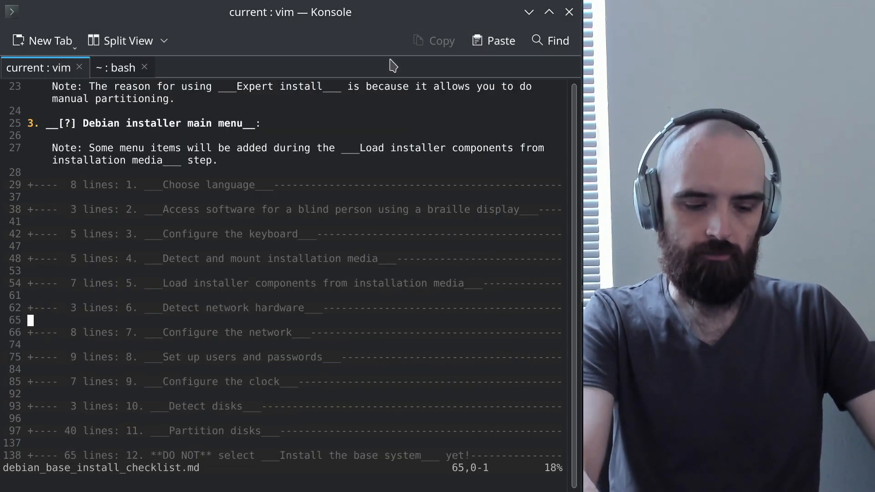
key("ctrl+e")
key("ctrl+e")
key("ctrl+e")
key("ctrl+e")
key("ctrl+e")
key("ctrl+e")
key("ctrl+e")
key("ctrl+e")
key("ctrl+e")
key("ctrl+e")
key("ctrl+e")
key("ctrl+e")
key("ctrl+e")
Unfold section 7, Configure the network, and resize the Konsole font so its table fits
key("j")
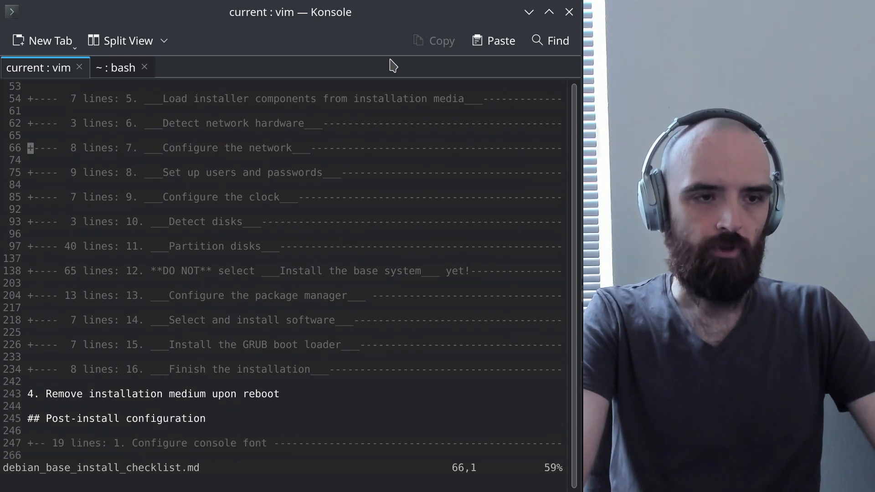
key("z")
key("o")
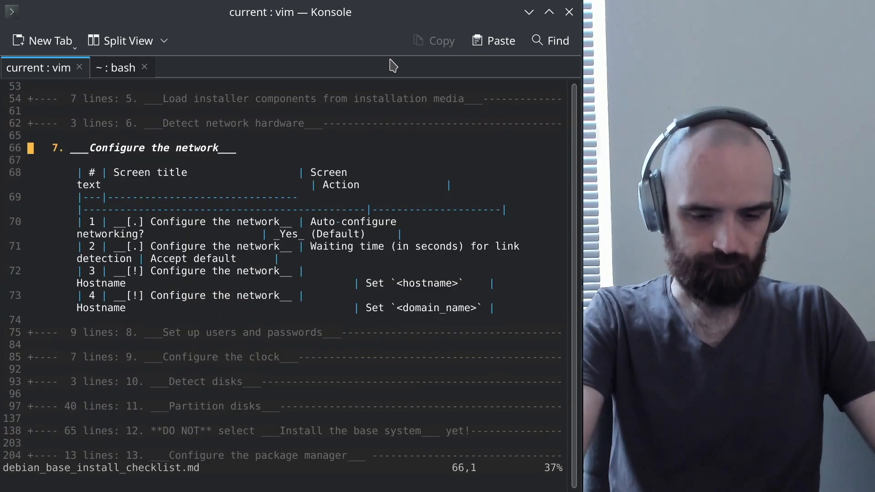
key("ctrl+minus")
key("ctrl+minus")
key("ctrl+minus")
key("ctrl+minus")
key("ctrl+plus")
key("ctrl+minus")
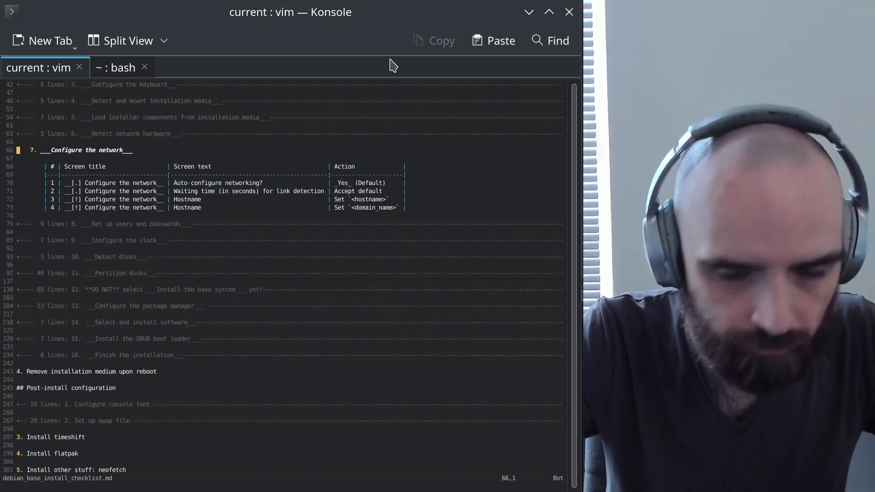
key("ctrl+plus")
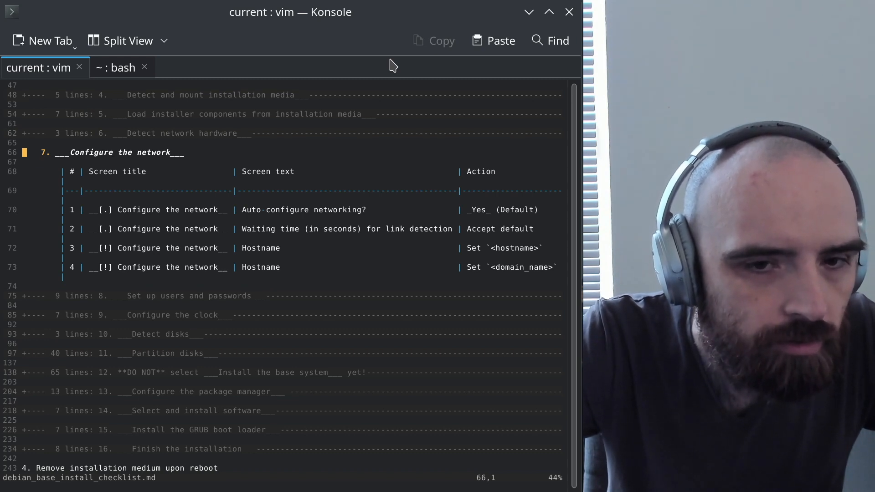
key("alt+Tab")
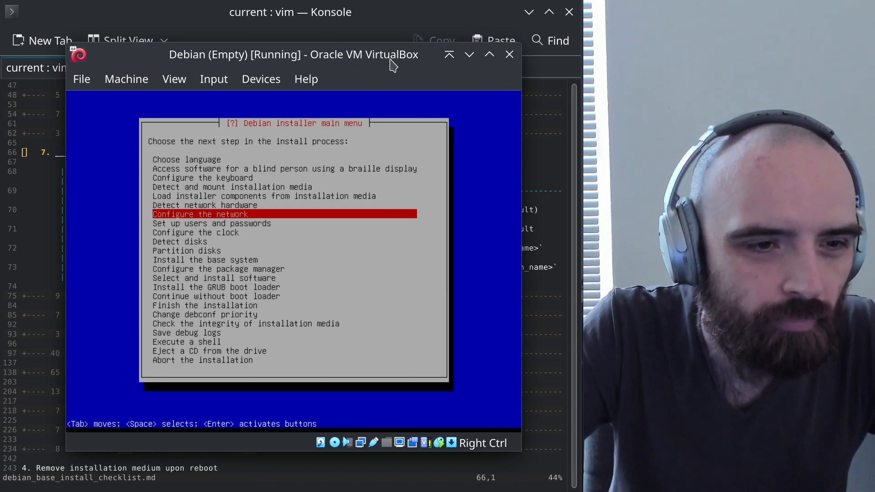
Auto-configure the network with a 3-second link wait, hostname debian and a blank domain
key("Return")
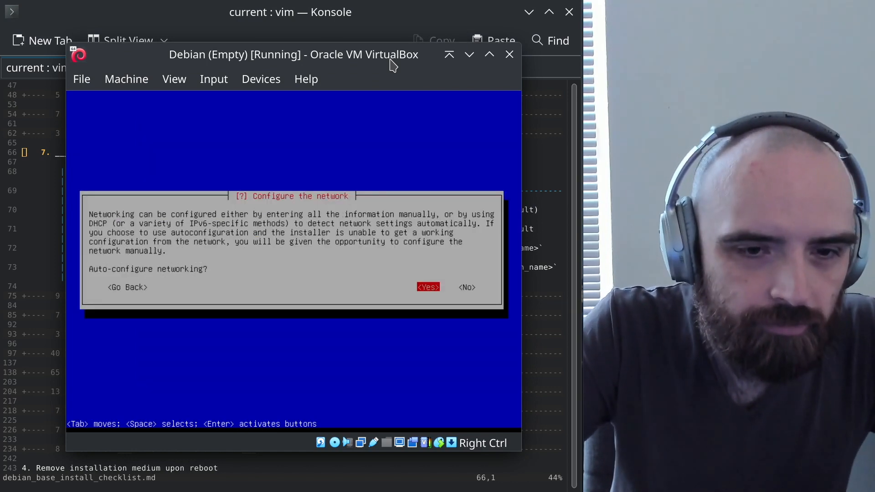
key("Return")
key("Tab")
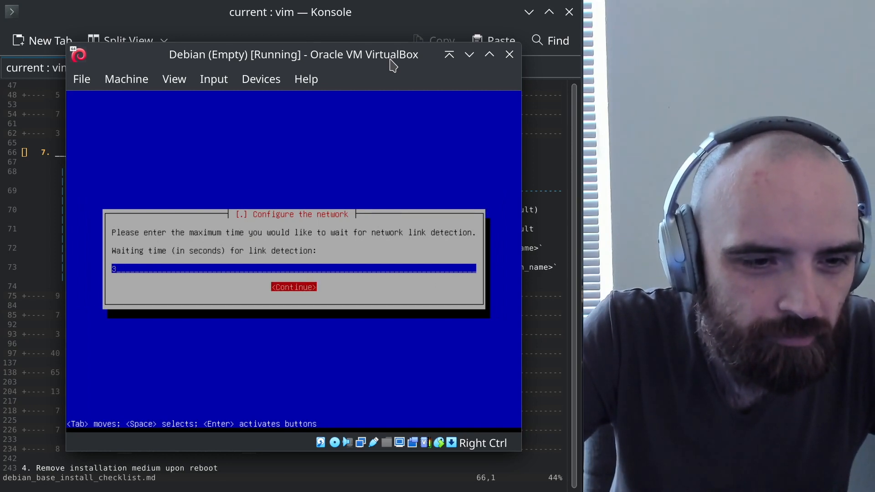
key("Return")
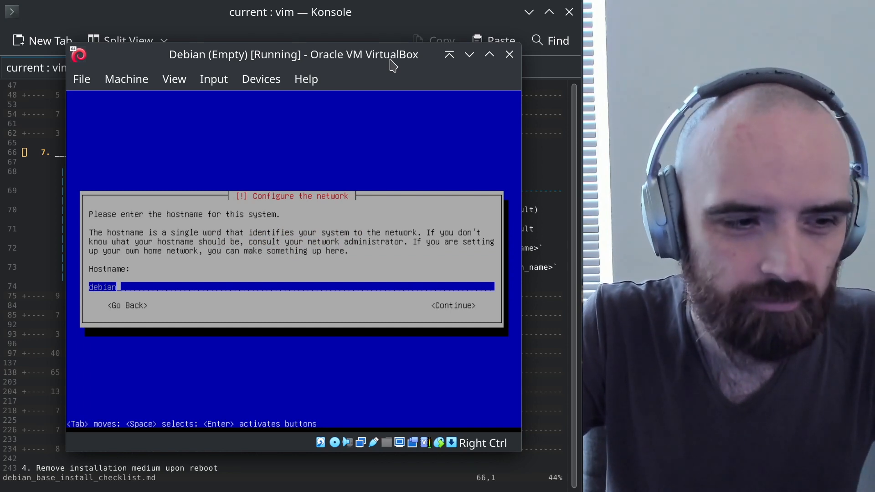
key("Tab")
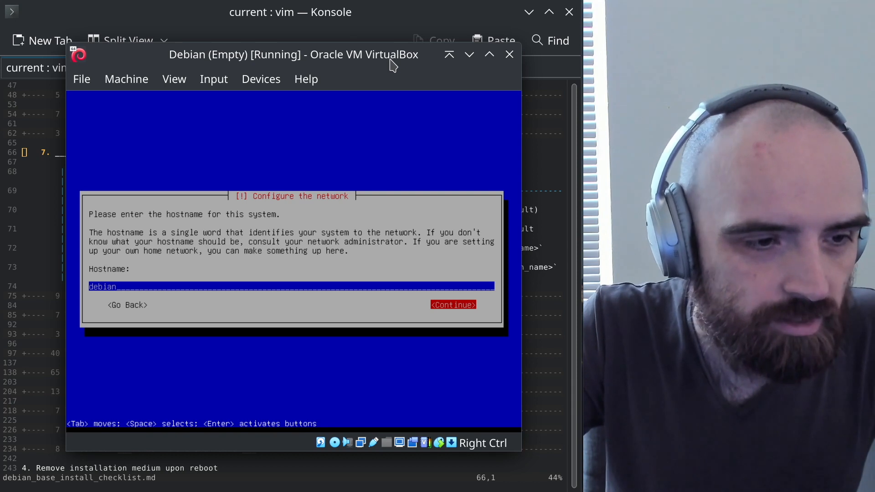
key("Return")
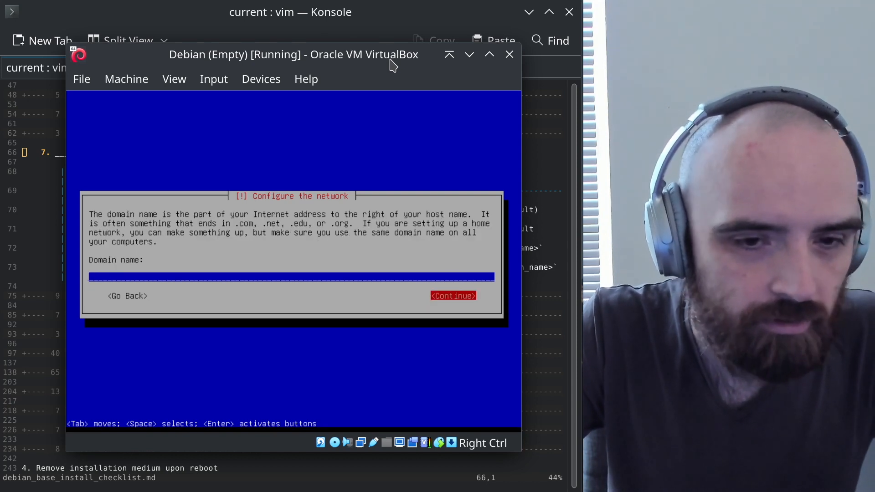
key("Return")
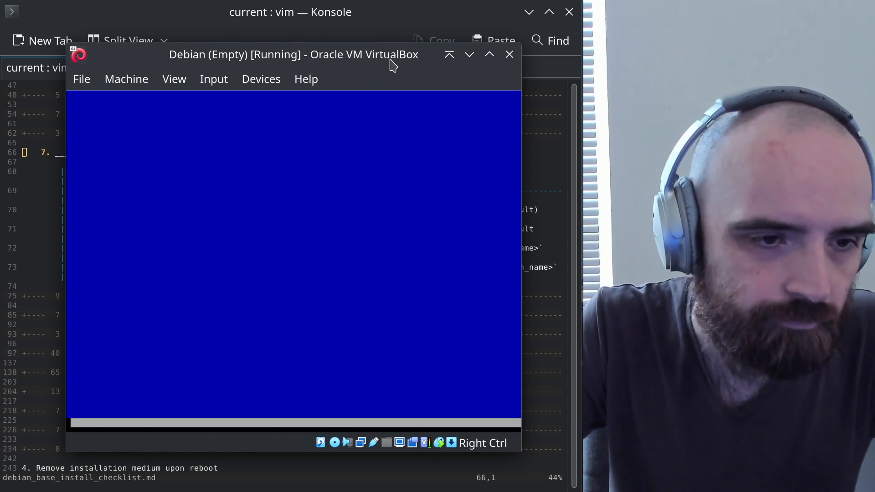
key("alt+Tab")
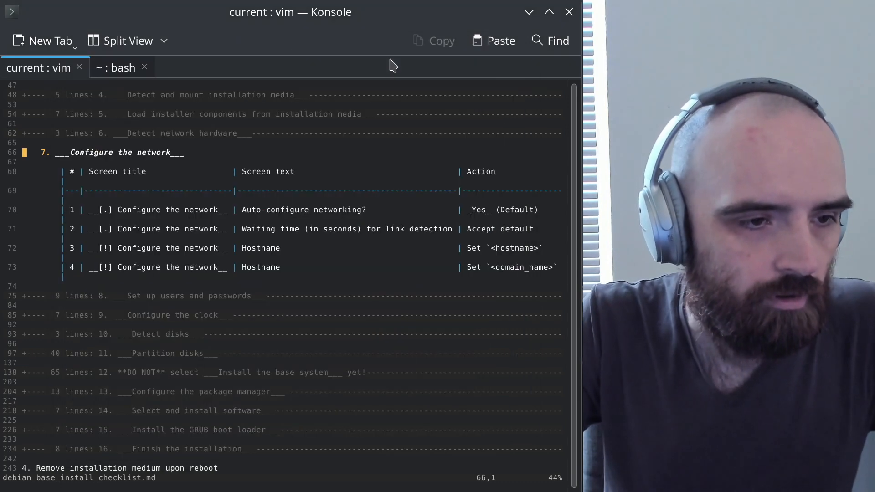
Open the Set up users and passwords section and step, selecting No for root login
key("z")
key("c")
key("j")
key("j")
key("z")
key("o")
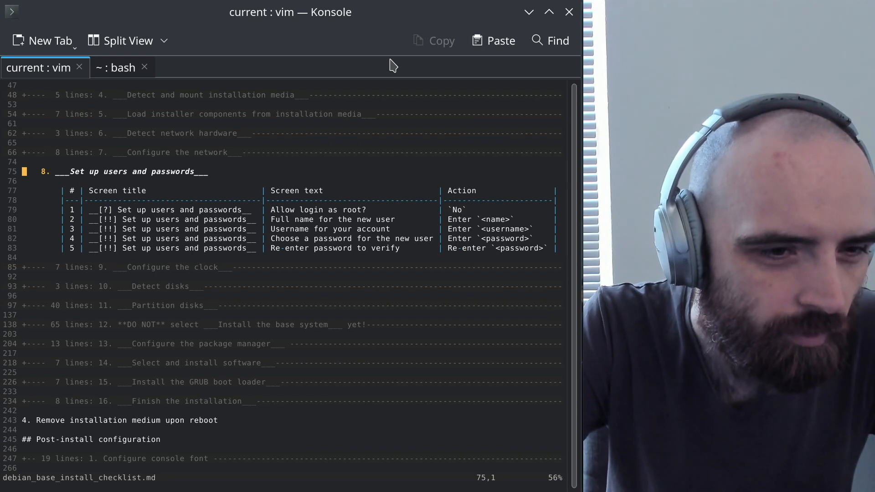
key("alt+Tab")
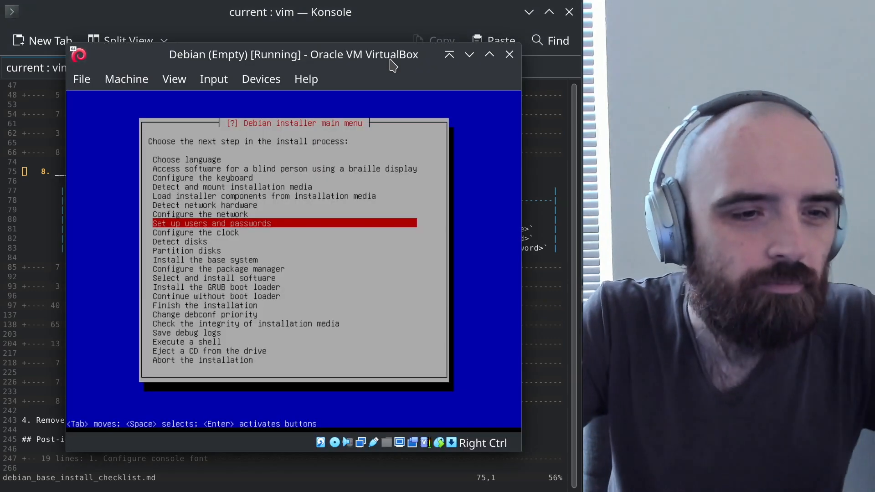
key("Return")
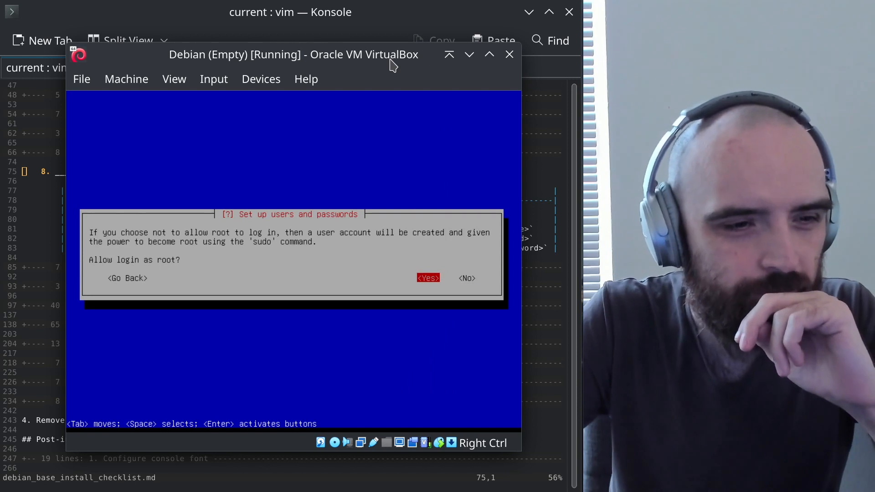
key("Tab")
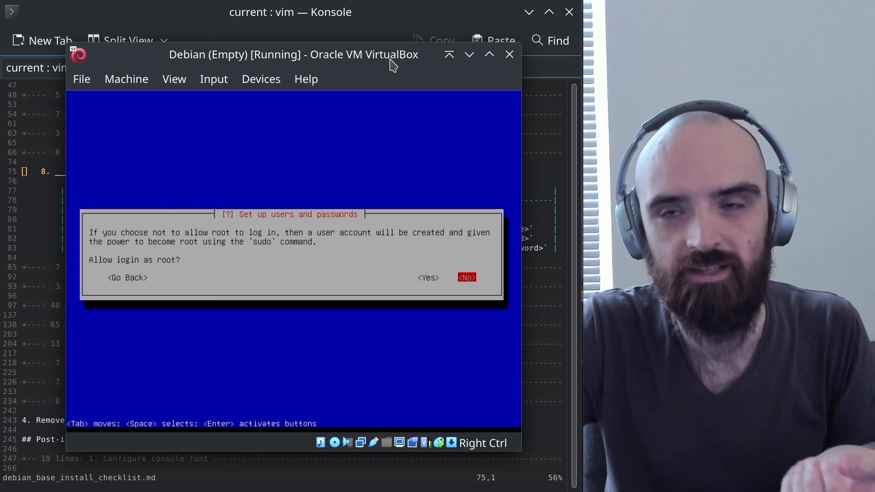
key("Left")
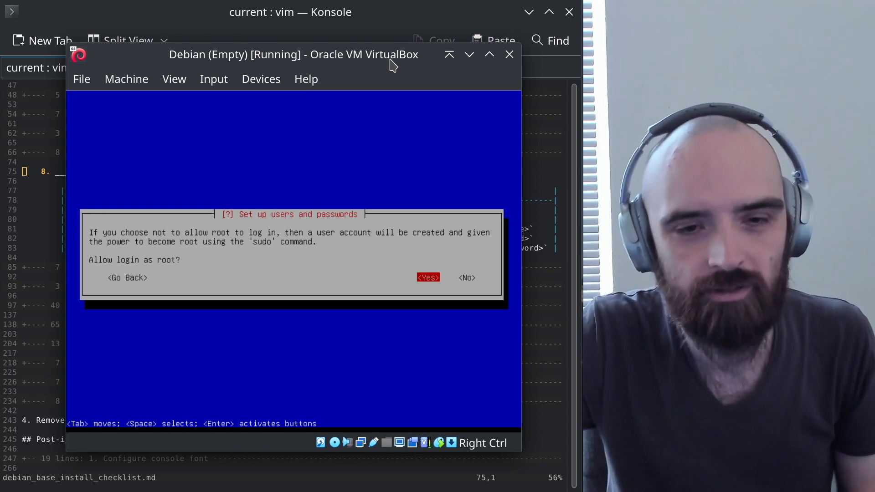
key("Right")
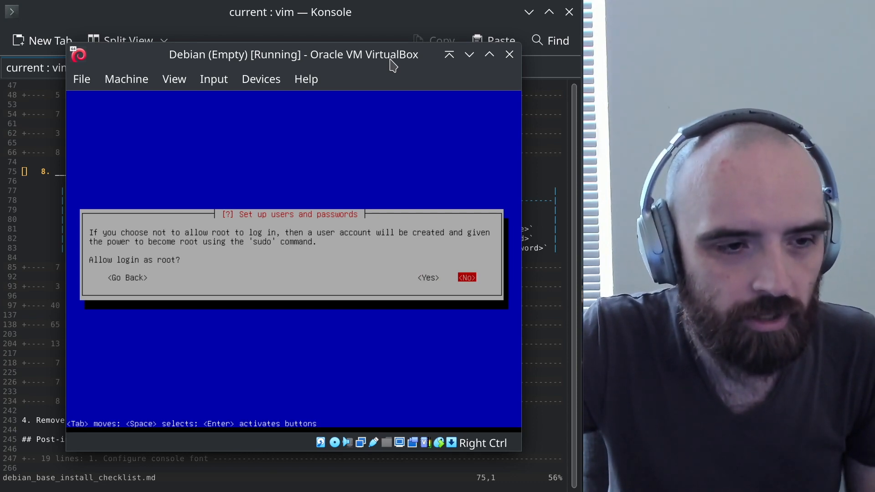
Confirm no root login, enter the new user's full name and accept the suggested username
key("Return")
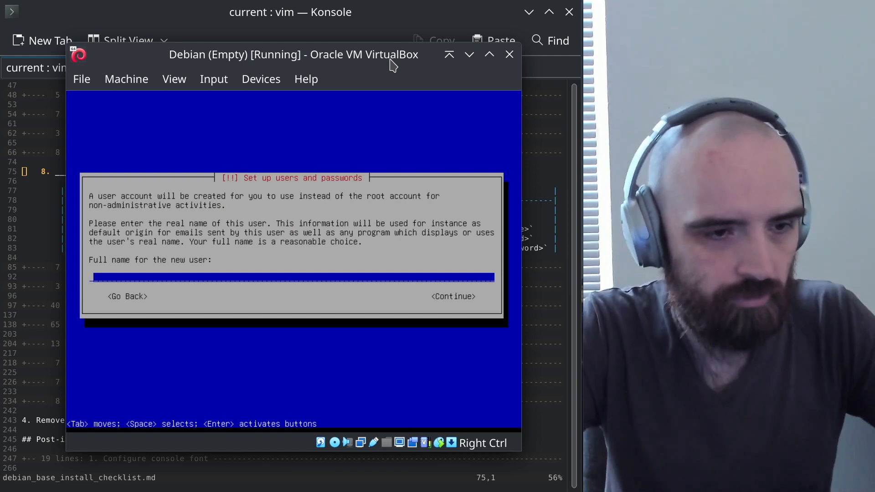
type("Alex")
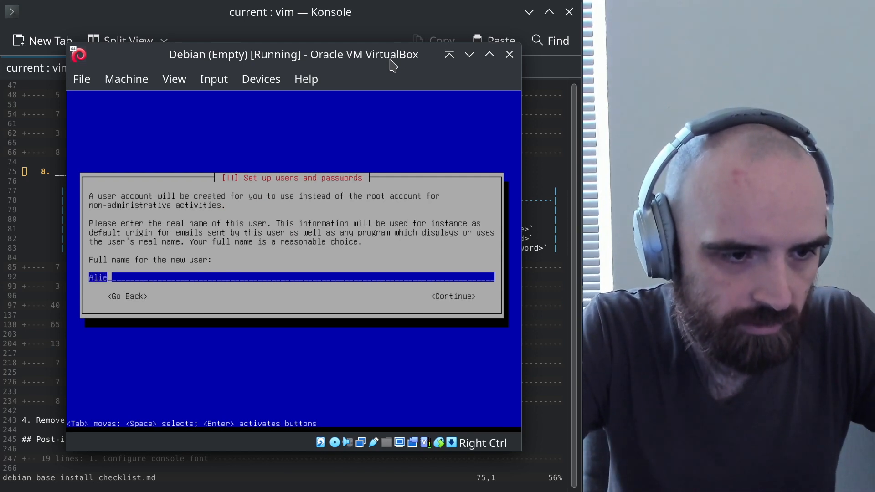
key("Tab")
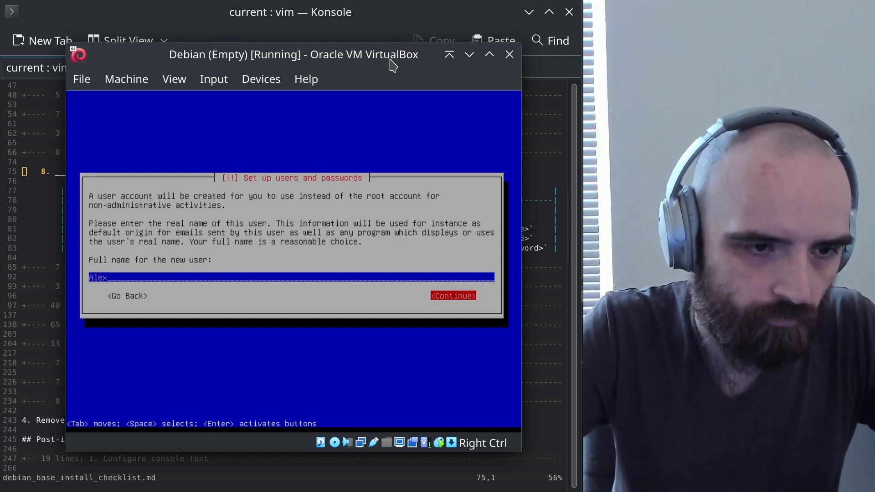
key("Return")
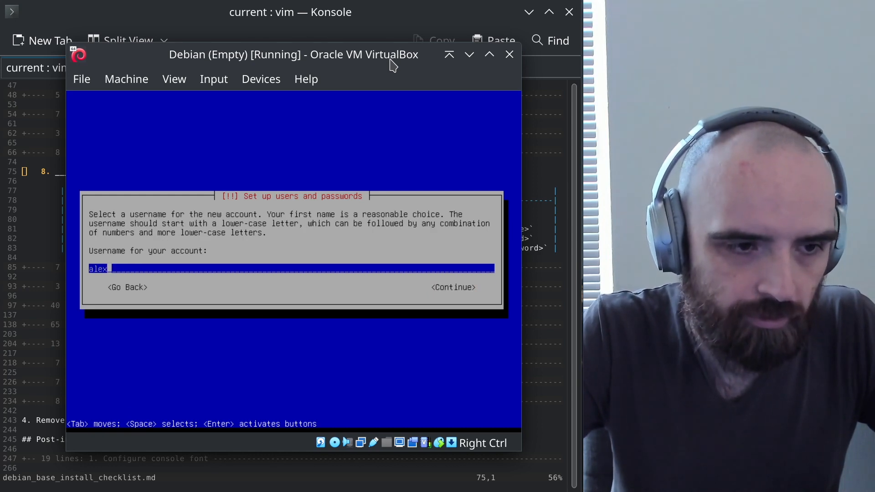
key("Tab")
key("Return")
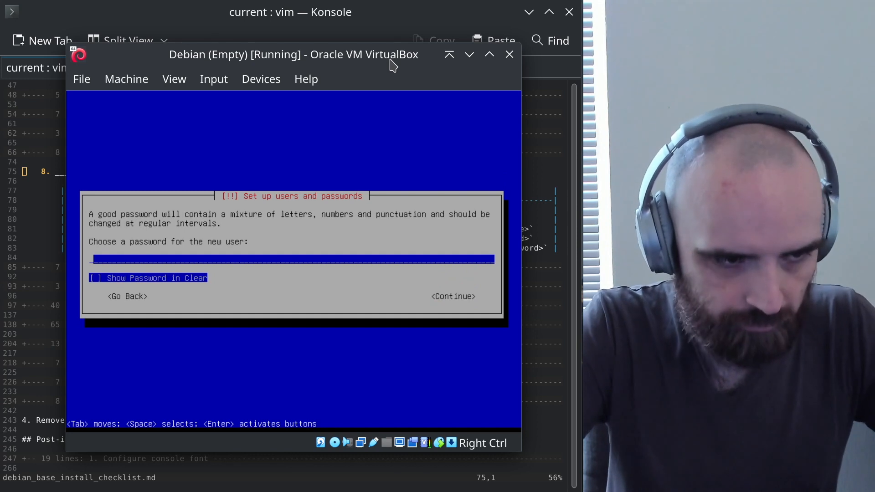
Enter the new user's password and re-enter it to verify
type("********")
key("Tab")
key("Return")
type("********")
key("Tab")
key("Return")
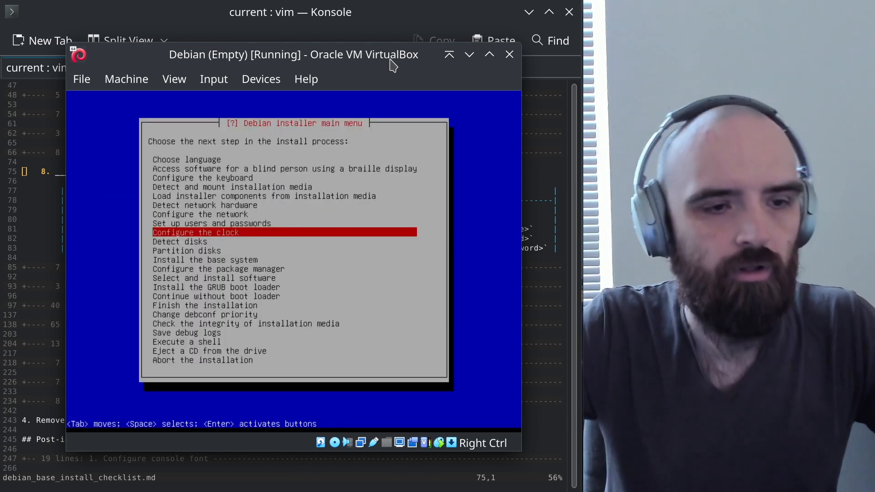
key("alt+Tab")
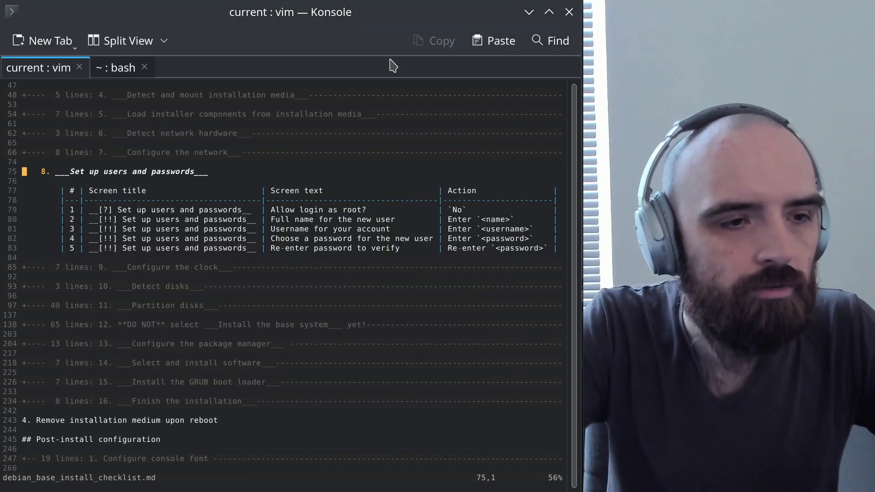
Sync the clock via NTP with 0.debian.pool.ntp.org and pick the UTC time zone
key("z")
key("c")
key("j")
key("j")
key("z")
key("o")
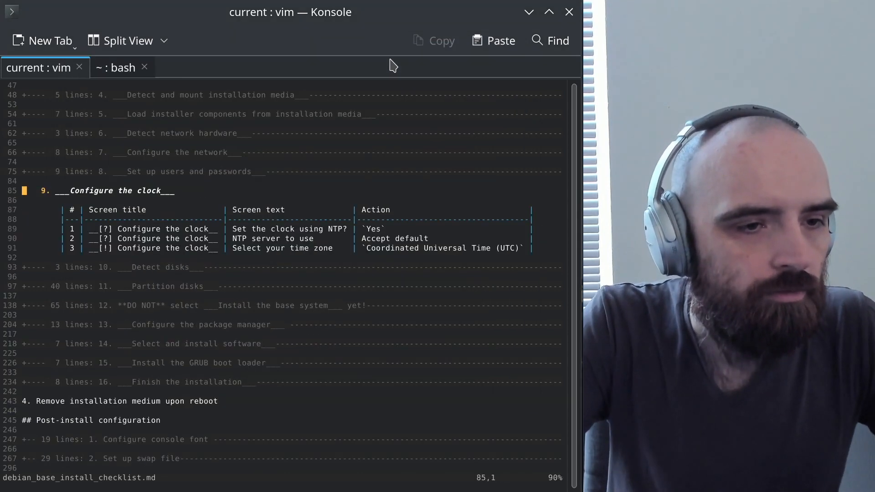
key("alt+Tab")
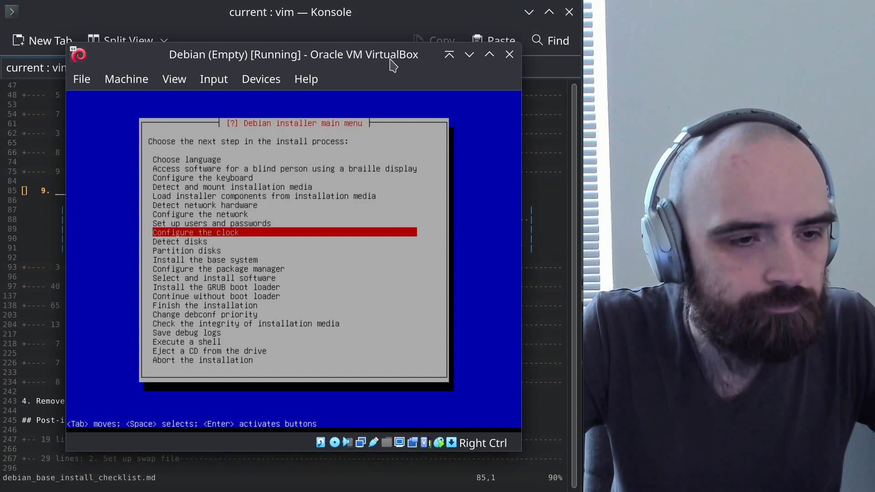
key("Return")
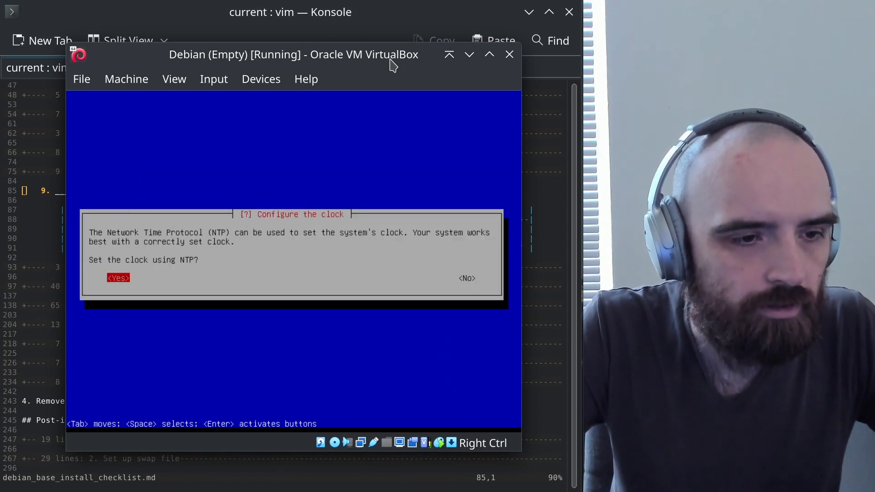
key("Return")
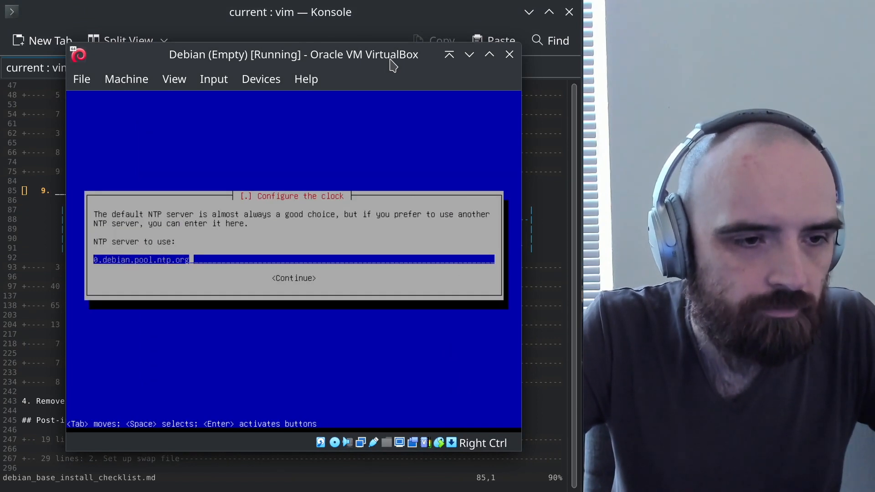
key("Tab")
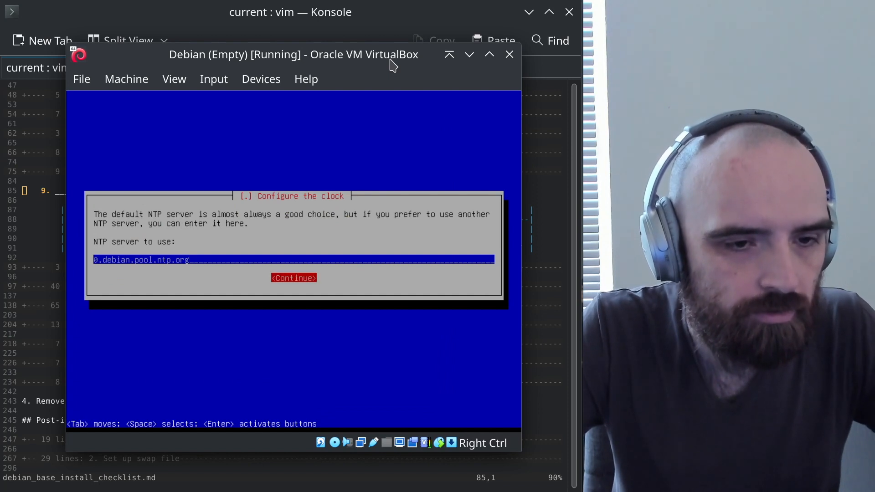
key("Return")
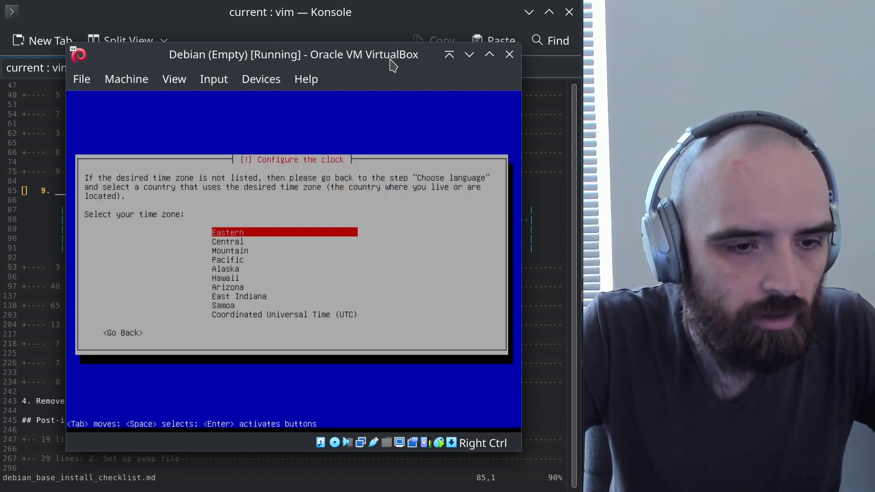
key("Down")
key("Down")
key("Down")
key("Down")
key("Down")
key("Down")
key("Down")
key("Down")
key("Down")
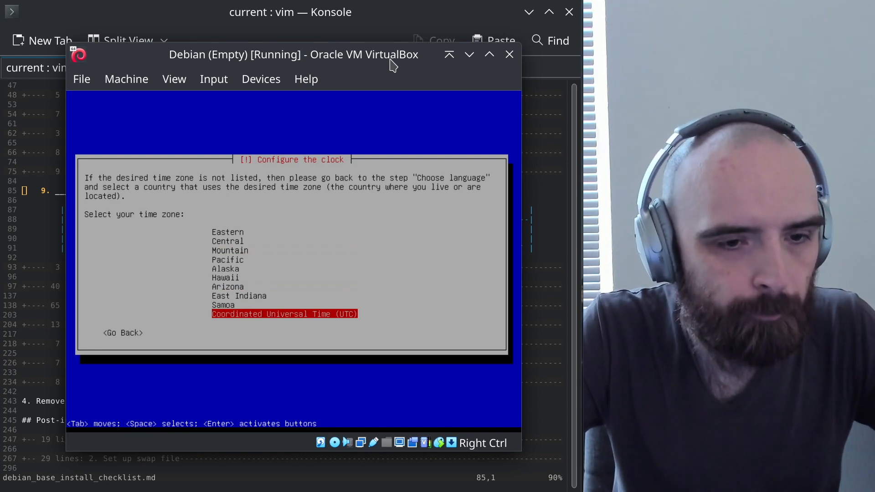
key("Return")
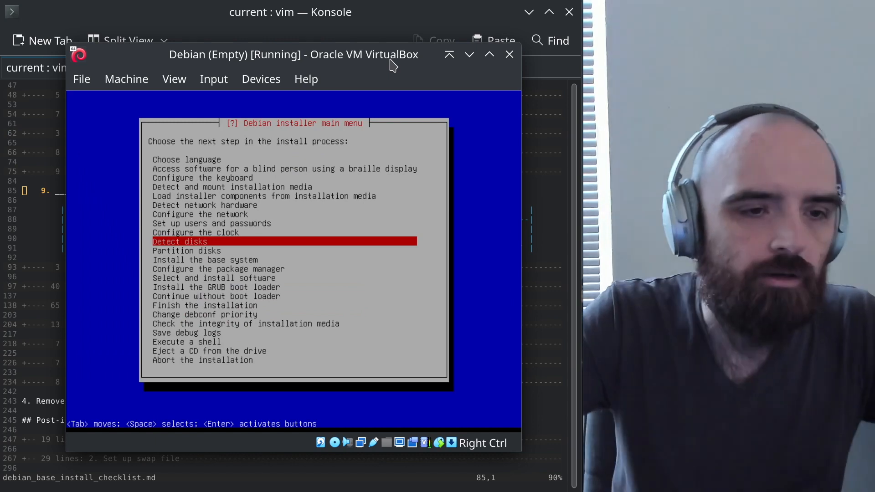
Fold the clock section, expand Detect disks in the vim checklist, and run Detect disks in the installer
key("alt+Tab")
key("z")
key("c")
key("j")
key("j")
key("z")
key("o")
key("alt+Tab")
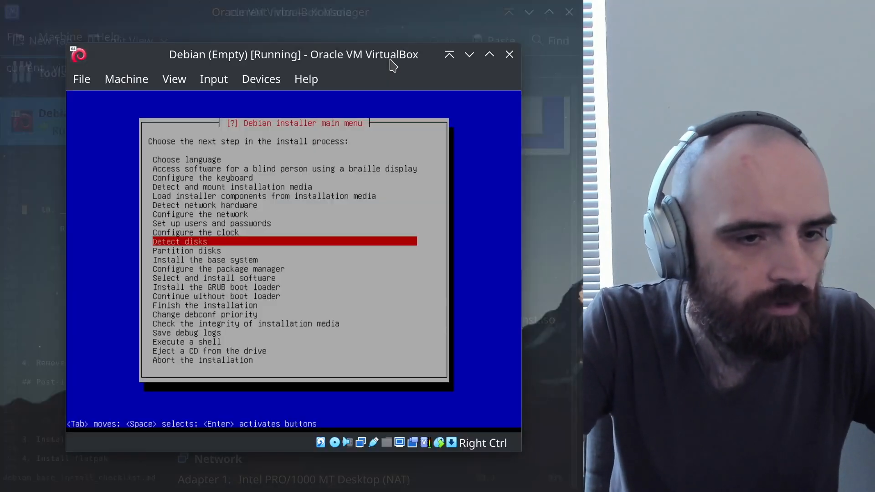
key("Return")
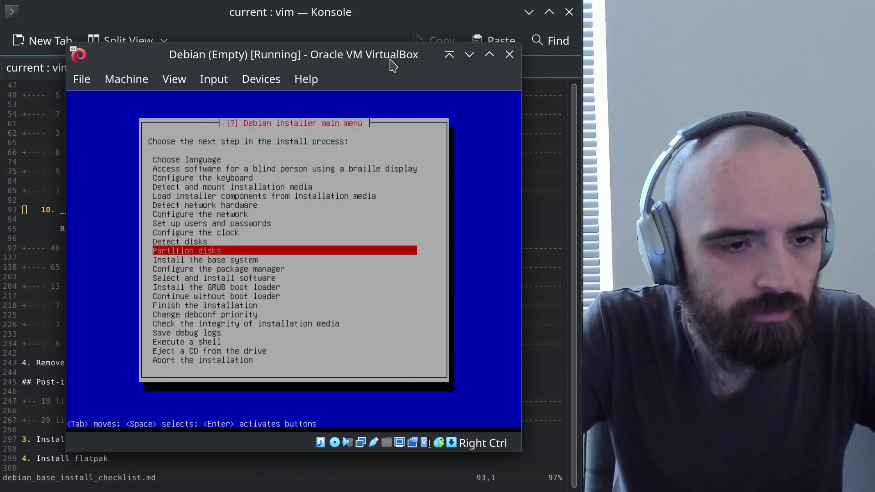
Fold Detect disks, expand the Partition disks section, and shrink Konsole's font so the table fits
key("alt+Tab")
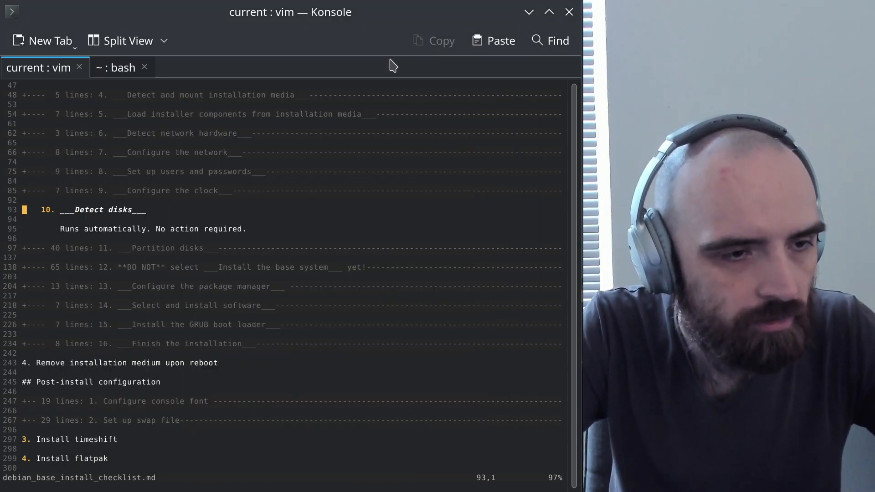
key("z")
key("c")
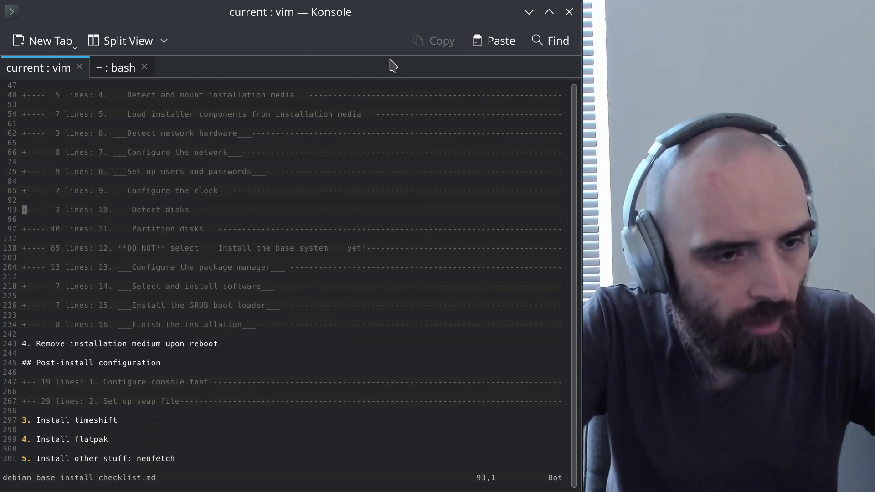
key("j")
key("j")
key("z")
key("o")
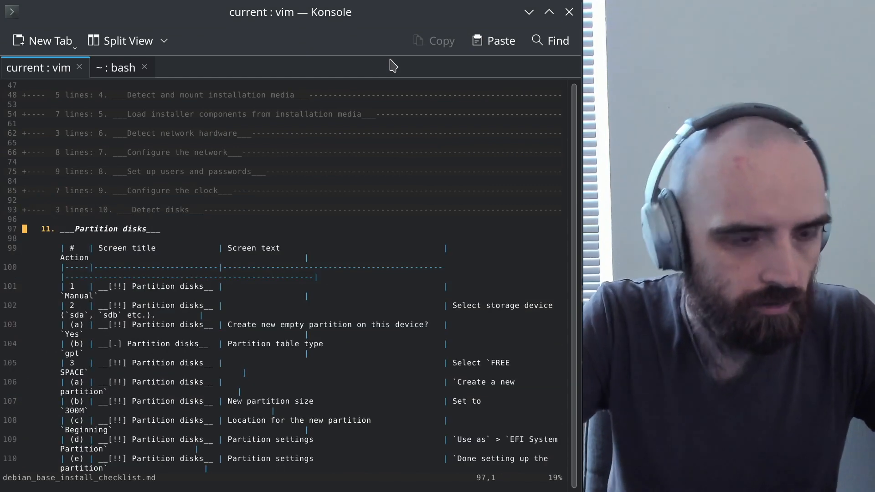
key("ctrl+minus")
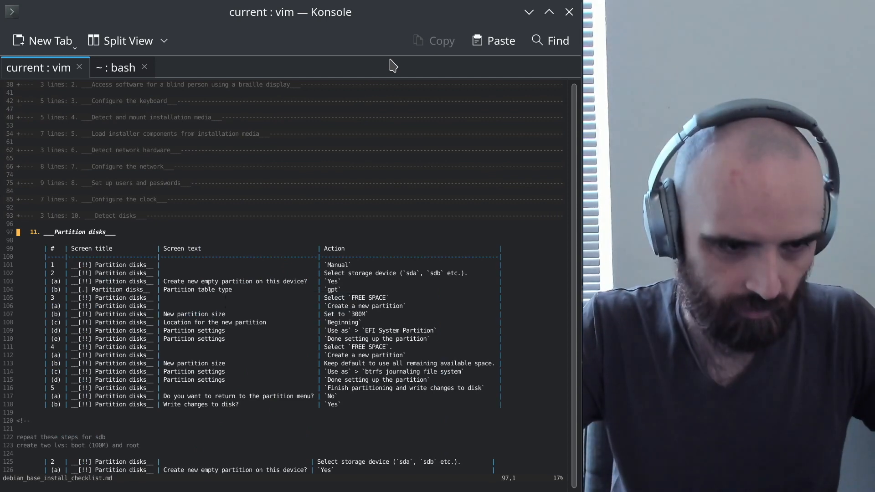
scroll(196, 336, "down", 5)
Delete the commented-out sdb and LVM notes and the leftover blank line, then save the checklist with :w
left_click(106, 297)
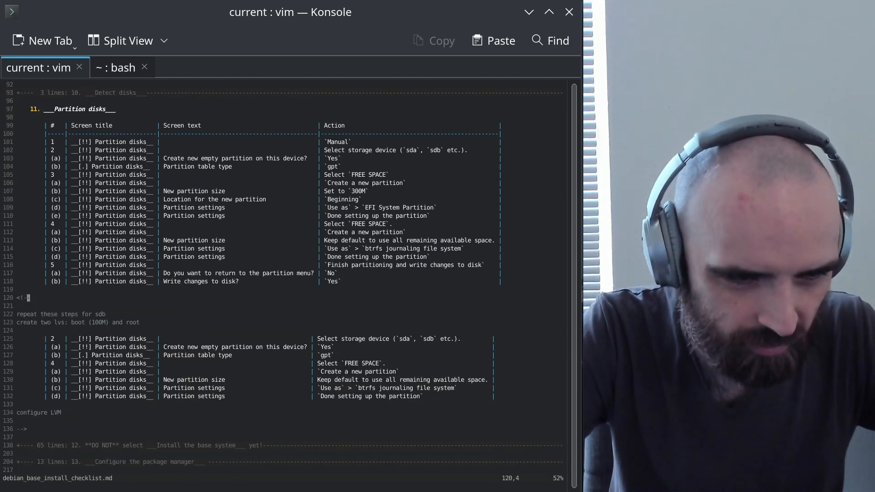
key("shift+v")
key("j")
key("j")
key("j")
key("j")
key("j")
key("j")
key("j")
key("j")
key("j")
key("j")
key("j")
key("j")
key("j")
key("j")
key("j")
key("j")
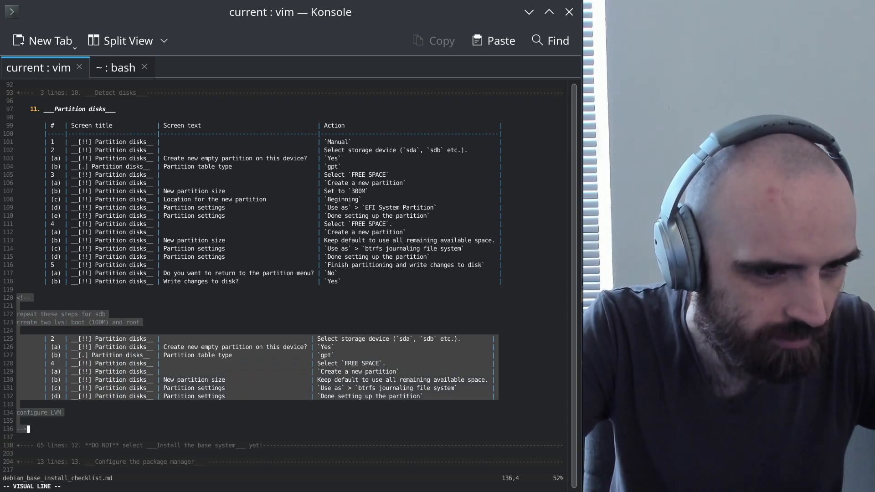
key("d")
key("k")
key("shift+j")
type(":w")
key("Return")
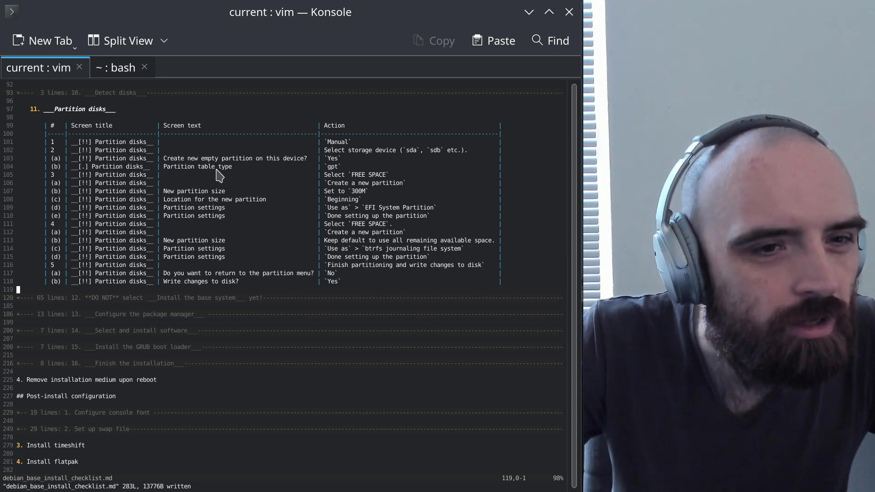
Put the cursor on the Manual row of the table and return to the installer
left_click(189, 151)
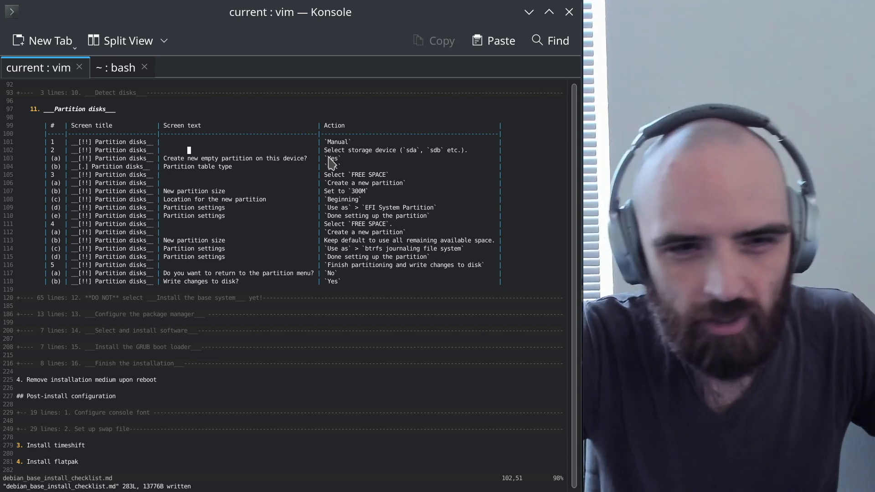
key("k")
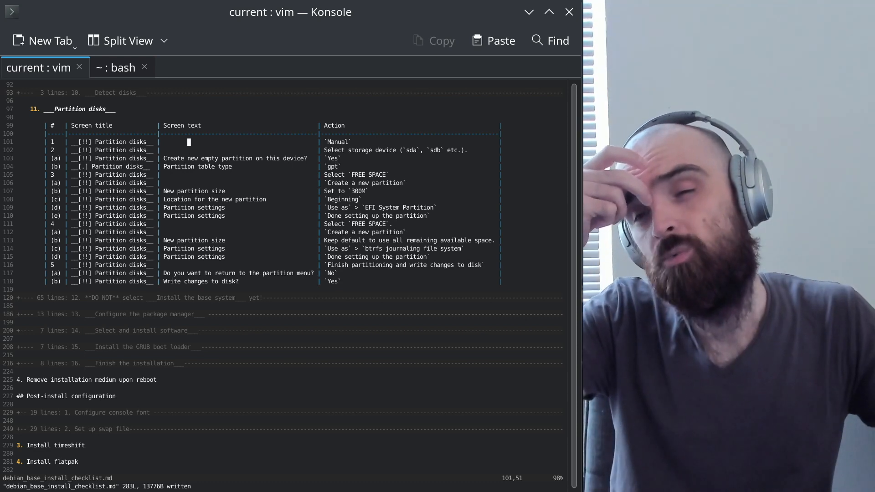
key("alt+Tab")
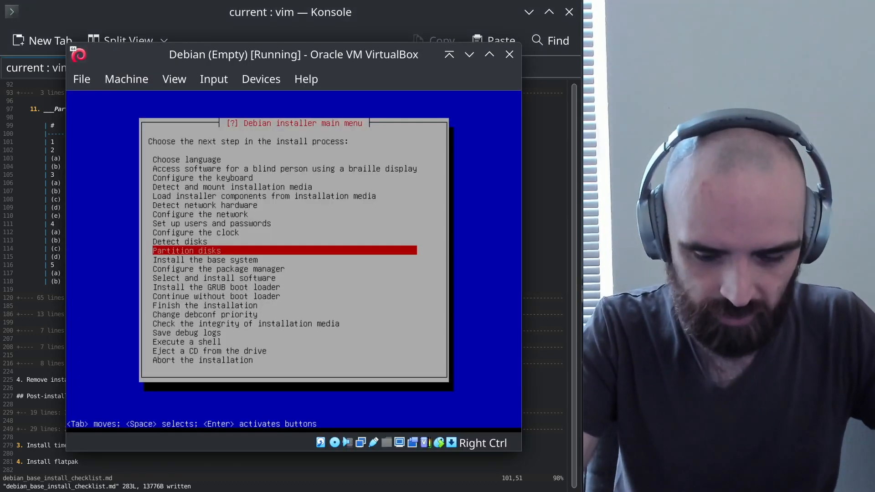
Open Partition disks, review the methods, and highlight guided partitioning with encrypted LVM
key("Return")
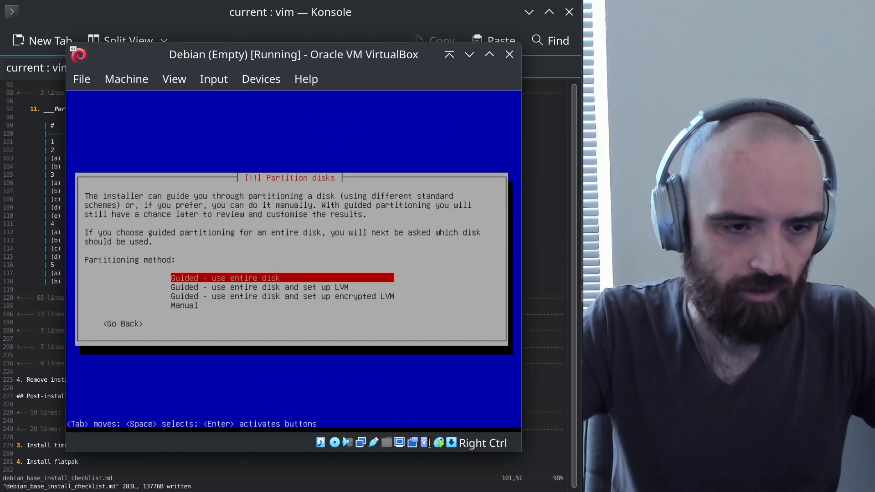
key("Down")
key("Down")
key("Down")
key("Up")
key("Up")
key("Up")
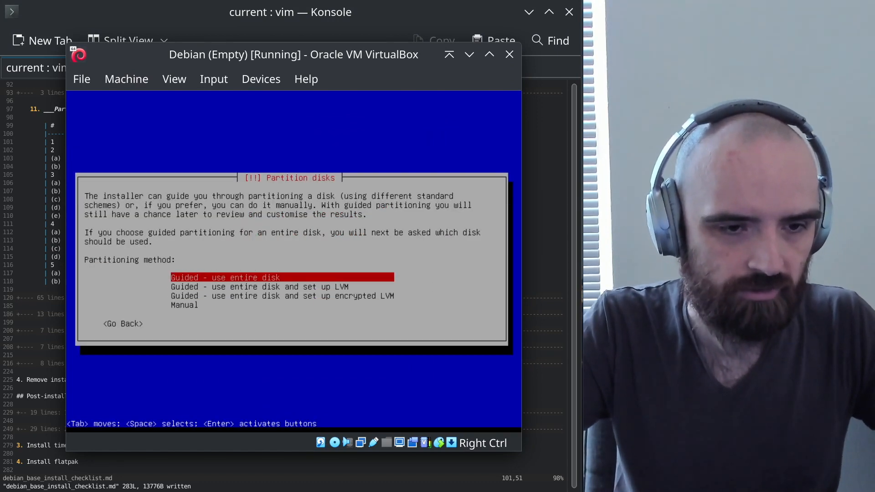
key("Down")
key("Down")
key("Down")
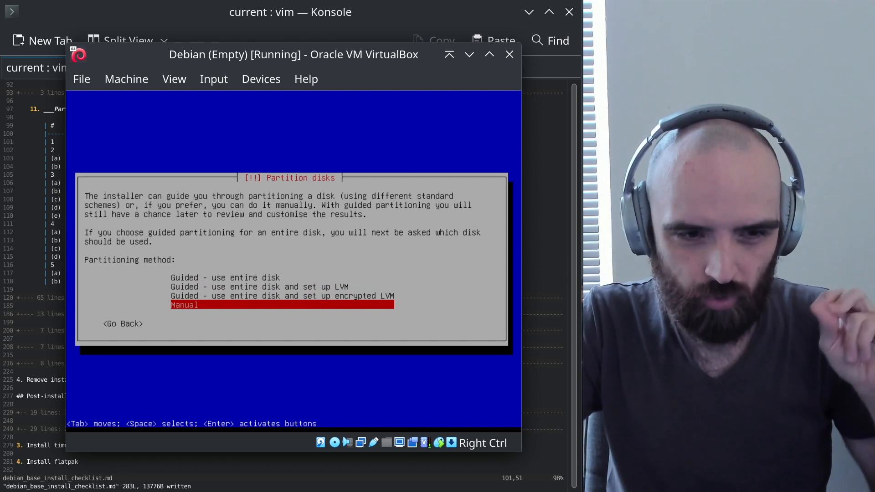
key("Up")
key("Up")
key("Up")
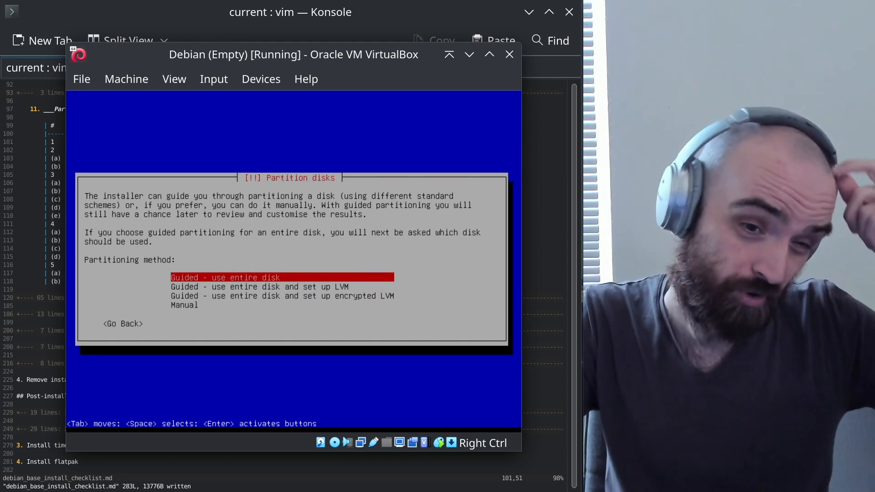
key("Down")
key("Down")
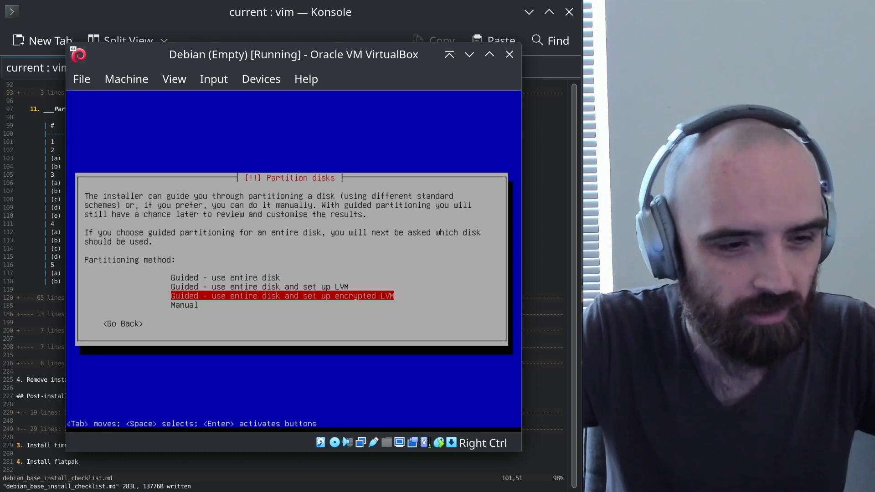
key("alt+Tab")
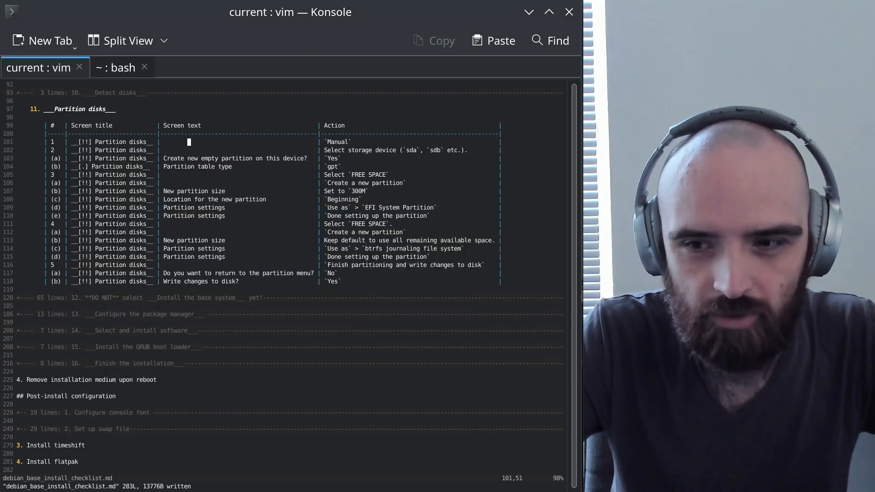
key("alt+Tab")
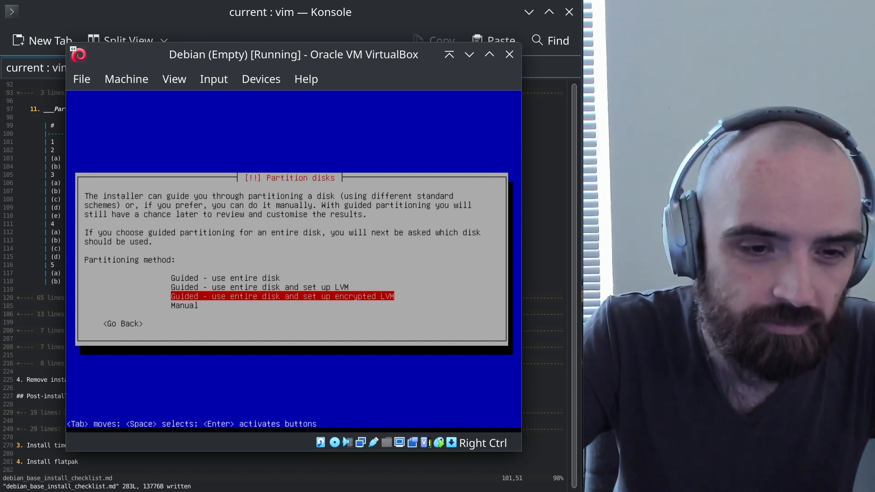
Accept guided encrypted LVM partitioning and choose SCSI1 (sda) as the disk
key("Return")
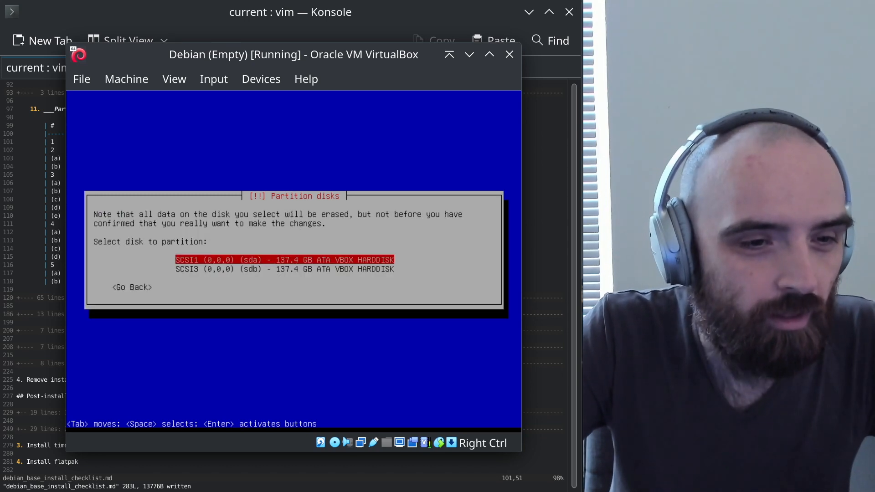
key("Down")
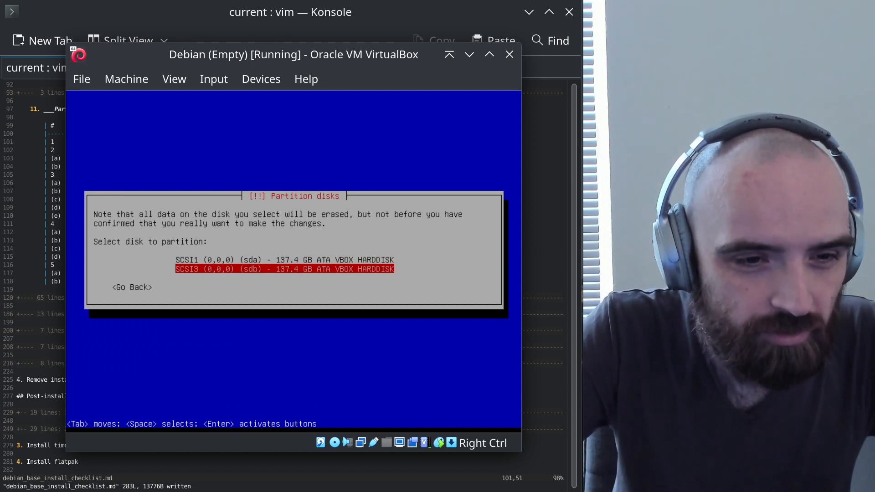
key("Up")
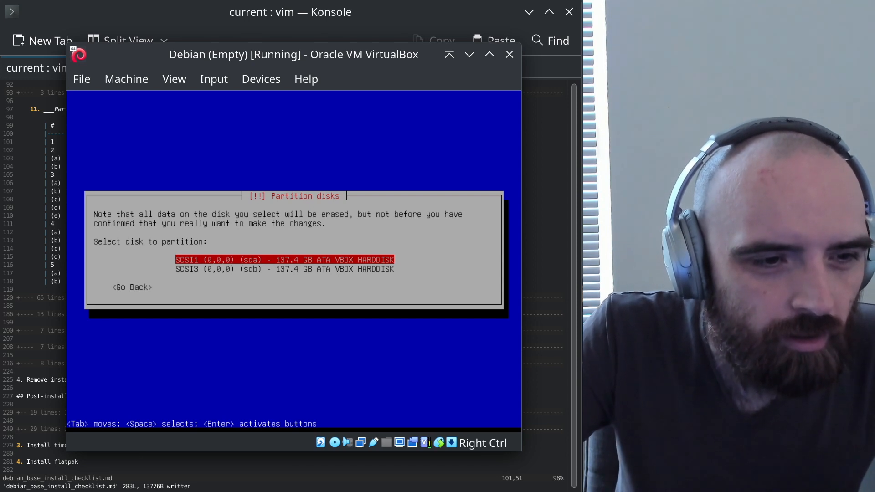
key("Return")
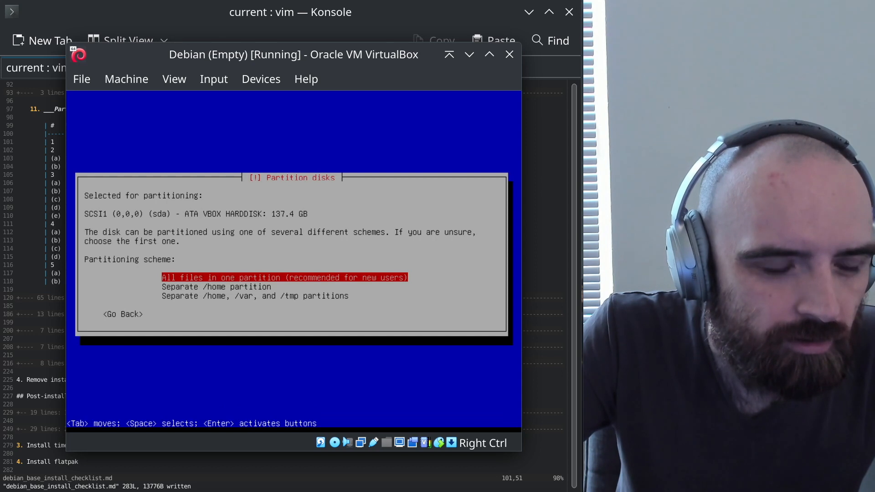
Choose the 'All files in one partition' scheme
key("Down")
key("Down")
key("Up")
key("Up")
key("Down")
key("Up")
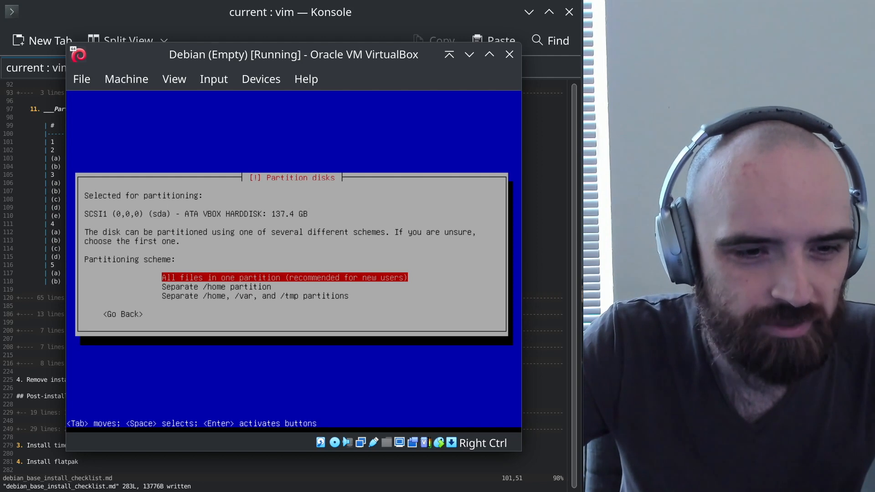
key("Return")
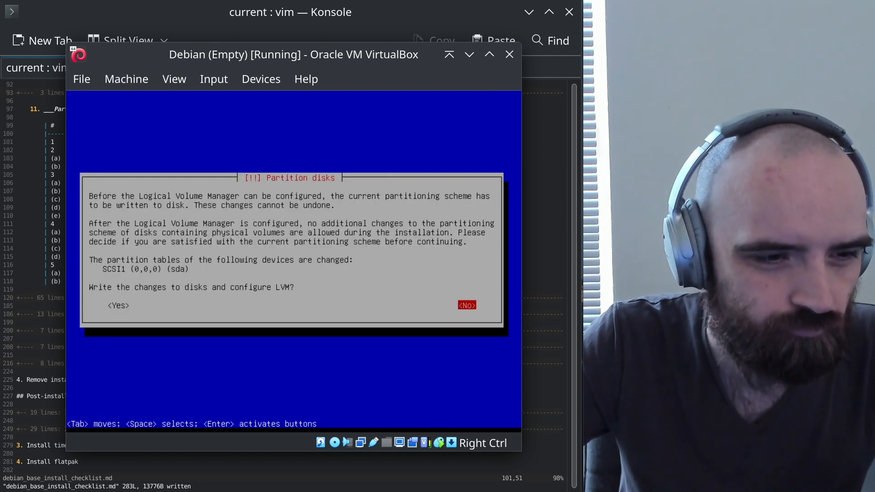
Confirm writing the LVM changes to sda and cancel the random-data erase of partition #3
key("Tab")
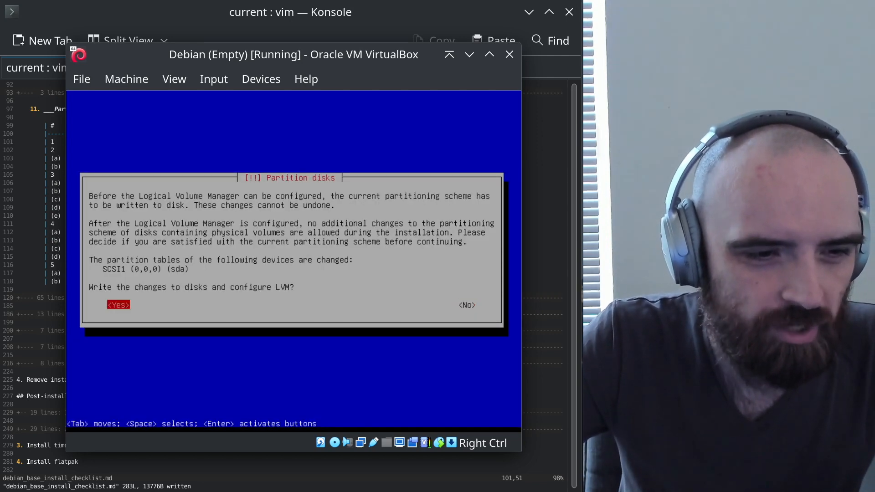
key("Return")
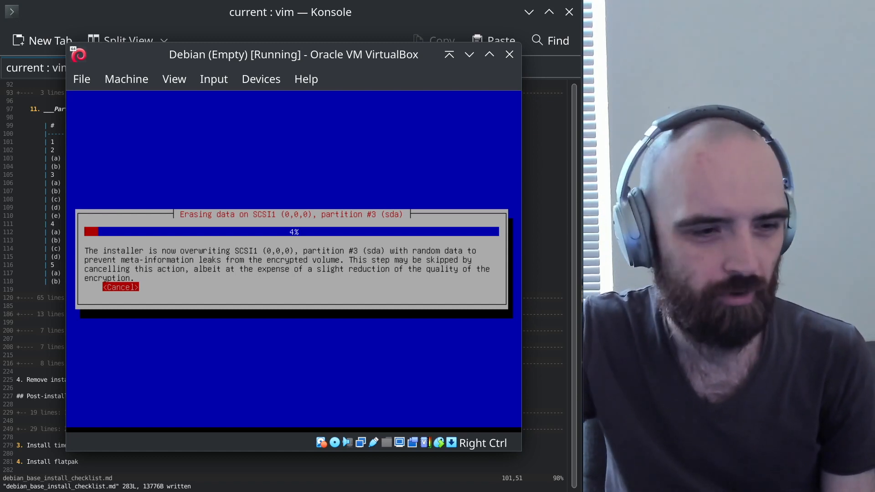
key("Return")
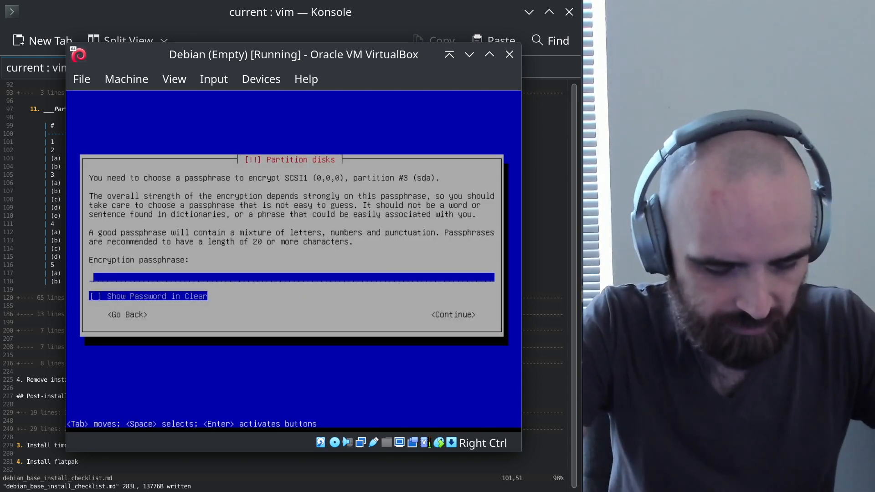
Enter the disk encryption passphrase and re-enter it to verify
type("********")
key("Tab")
key("Tab")
key("Tab")
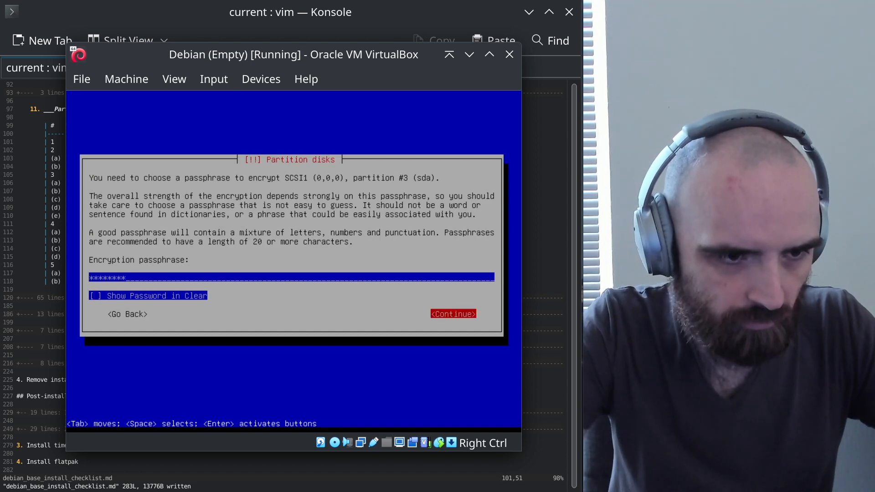
key("Return")
type("********")
key("Tab")
key("Tab")
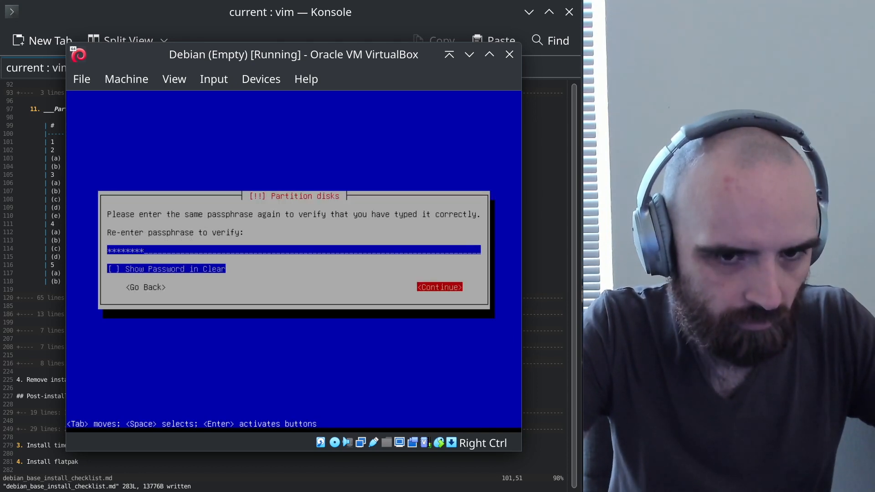
key("Return")
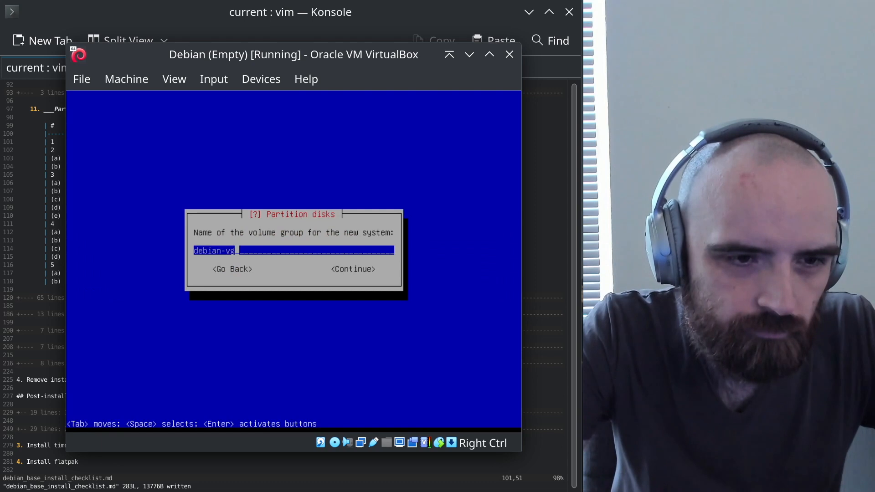
Rename the volume group from 'debian-vg' to 'vg_main'
key("BackSpace")
key("BackSpace")
key("BackSpace")
key("BackSpace")
key("BackSpace")
key("BackSpace")
key("BackSpace")
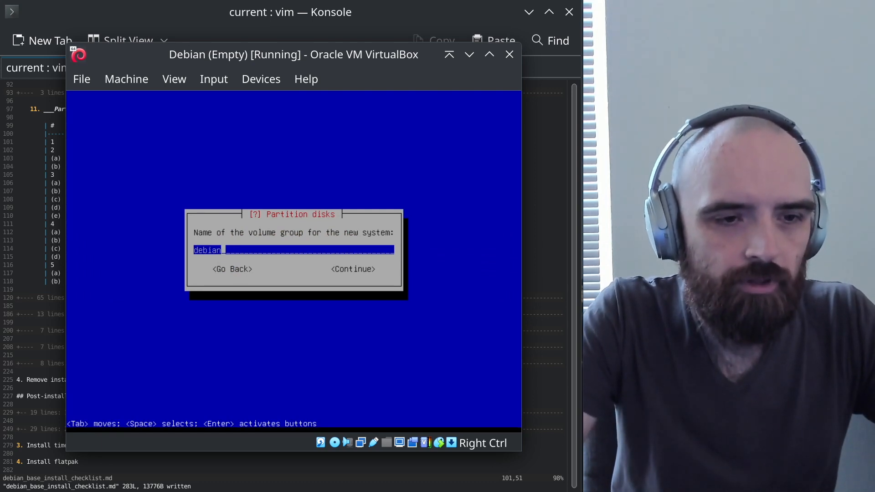
key("BackSpace")
key("BackSpace")
type("vg_main")
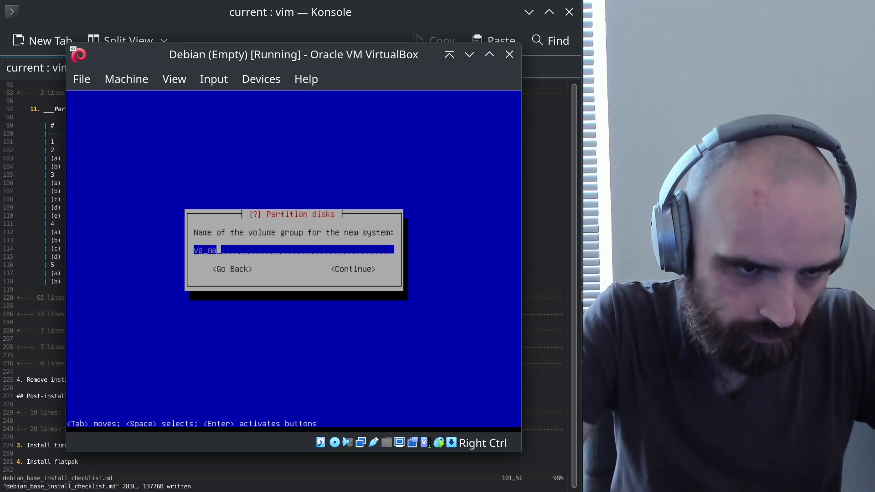
key("Tab")
key("Return")
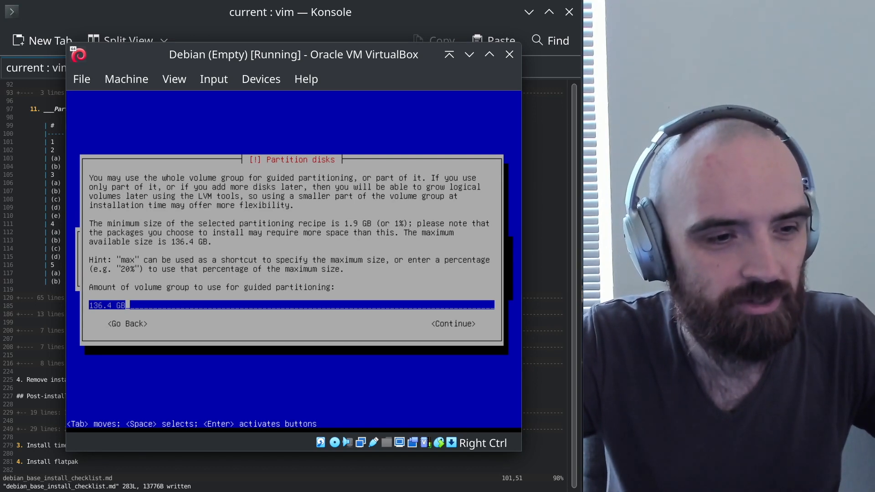
Use the full 136.4 GB and review the root, /boot and free-space entries in the overview
key("Tab")
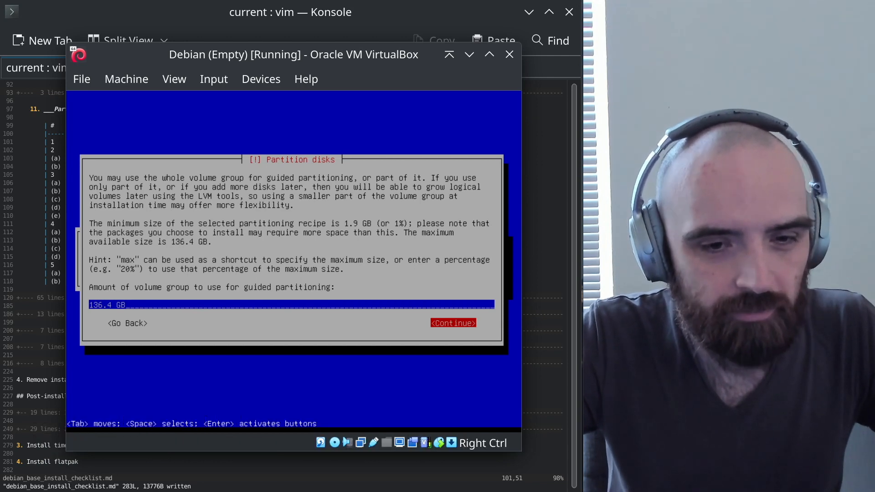
key("Return")
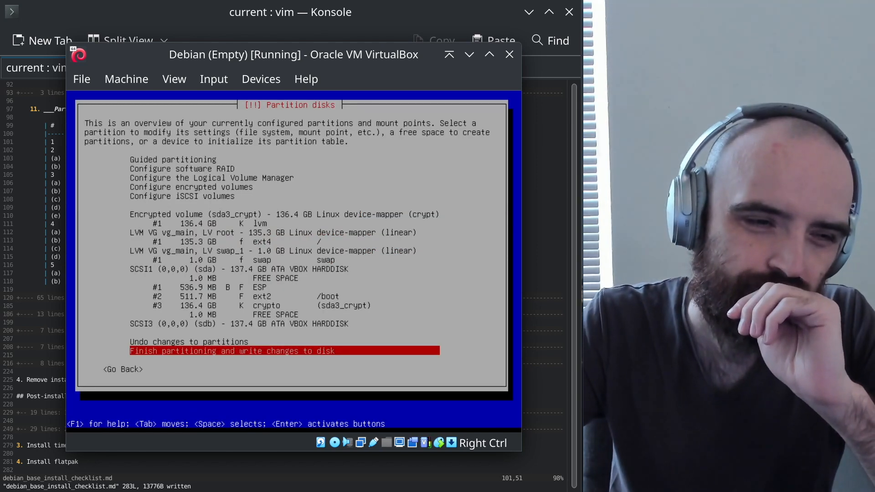
key("Up")
key("Up")
key("Up")
key("Up")
key("Up")
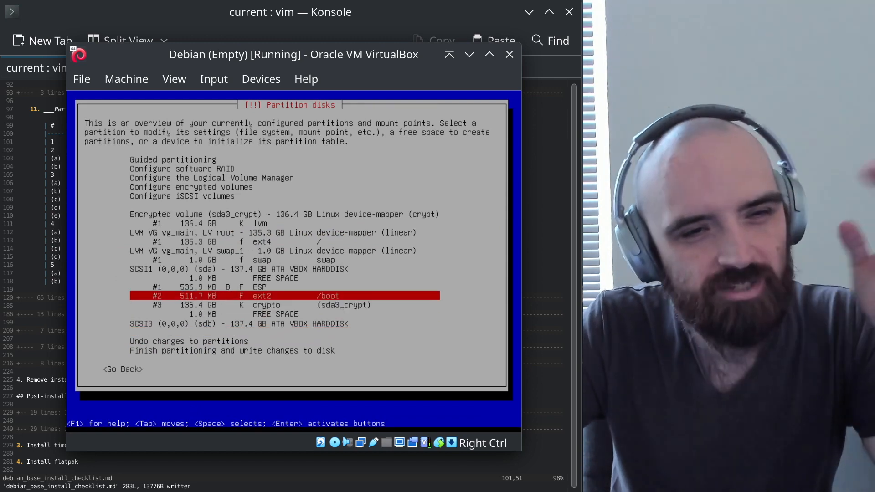
key("Up")
key("Up")
key("Up")
key("Up")
key("Up")
key("Up")
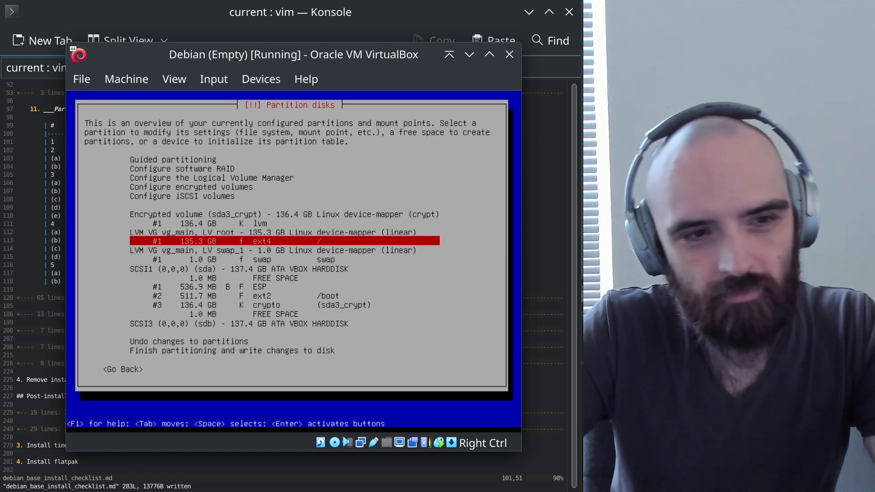
key("Up")
key("Down")
key("Down")
key("Down")
key("Down")
key("Down")
key("Down")
key("Down")
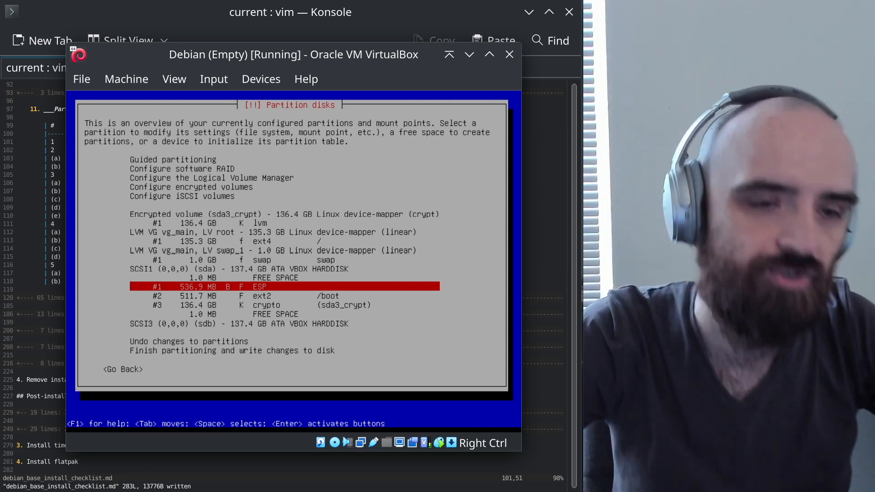
key("Up")
key("Up")
key("Up")
key("Up")
key("Up")
key("Up")
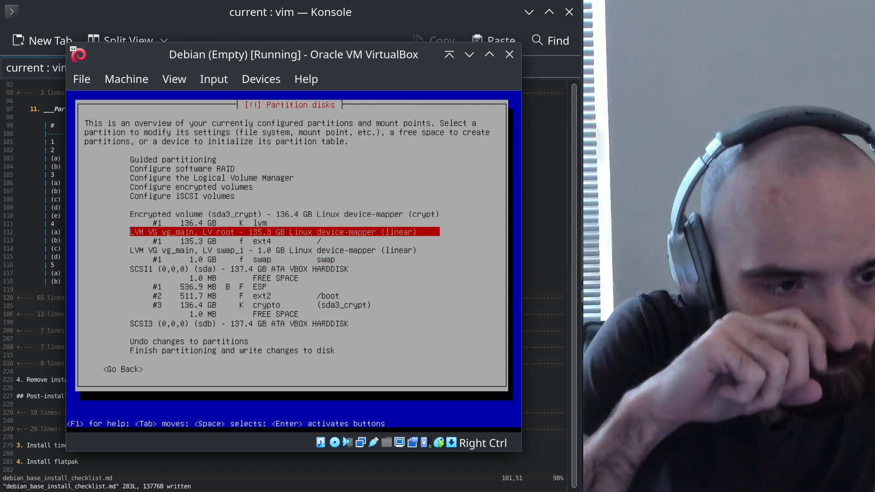
key("Up")
key("Up")
key("Up")
key("Up")
key("Up")
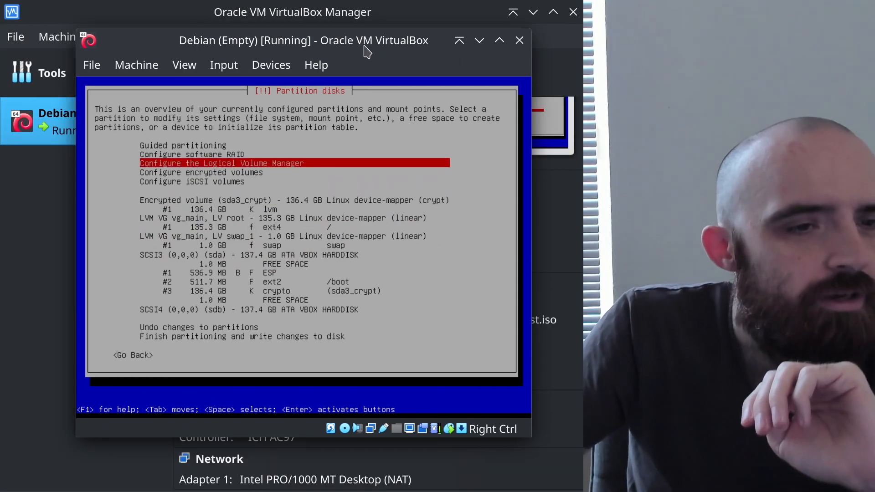
In LVM configuration, write changes and delete the swap_1 and root logical volumes
key("Return")
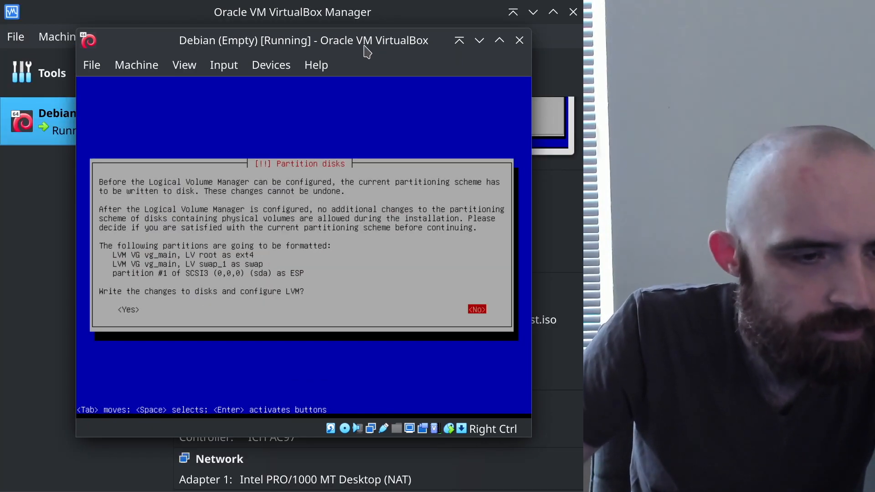
key("Left")
key("Return")
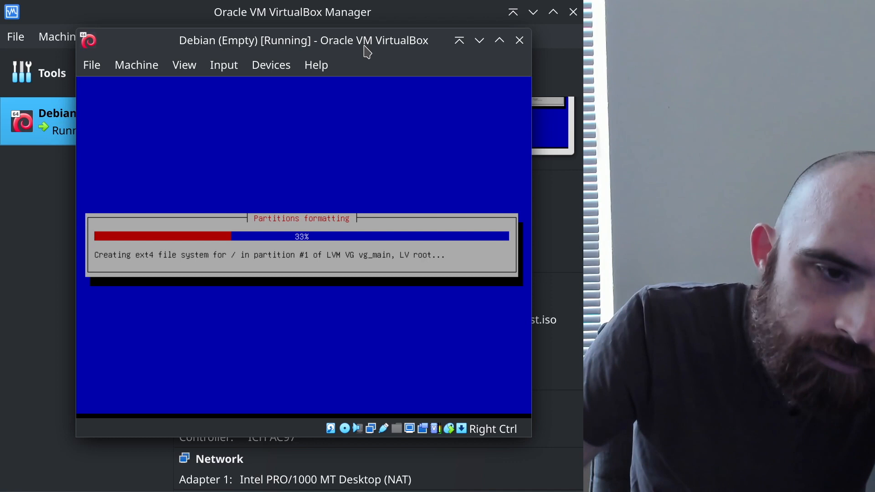
key("Down")
key("Down")
key("Return")
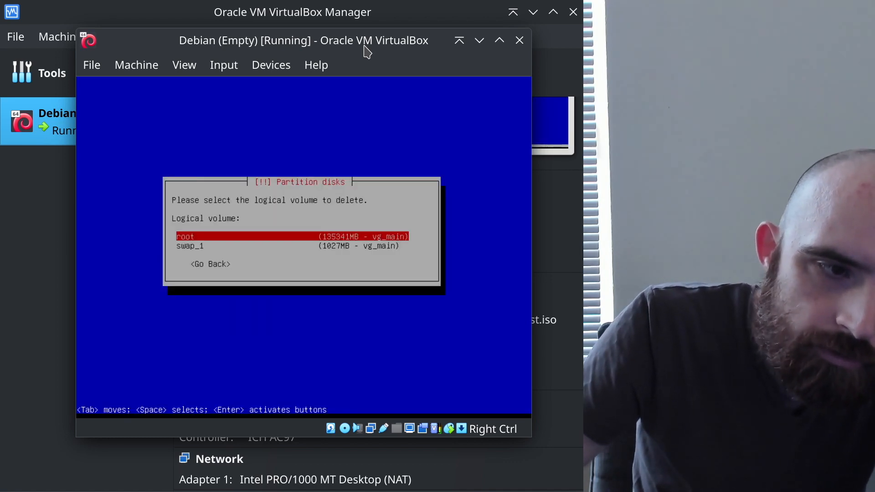
key("Down")
key("Return")
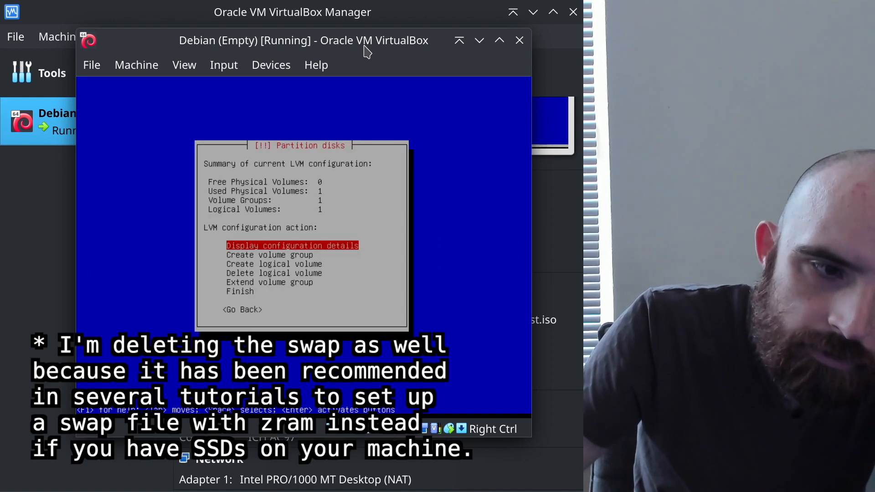
key("Down")
key("Down")
key("Down")
key("Return")
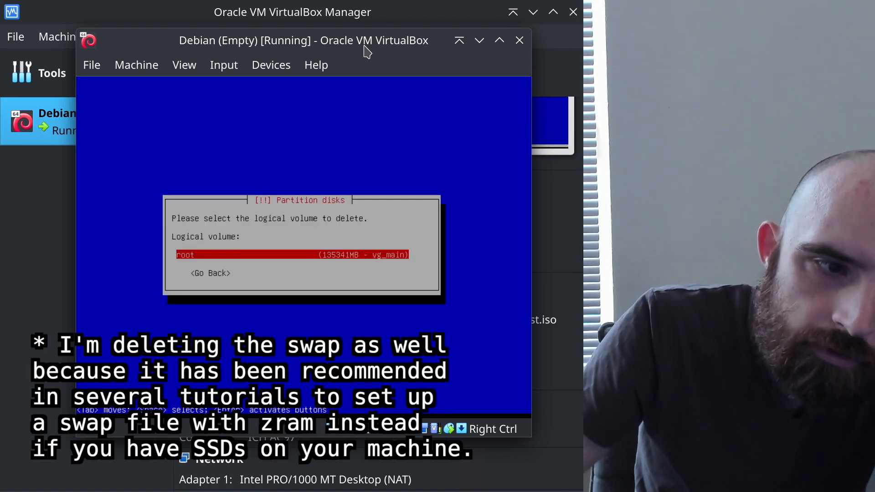
key("Return")
Finish LVM configuration and select the second disk, SCSI4 (sdb), in the overview
key("Down")
key("Down")
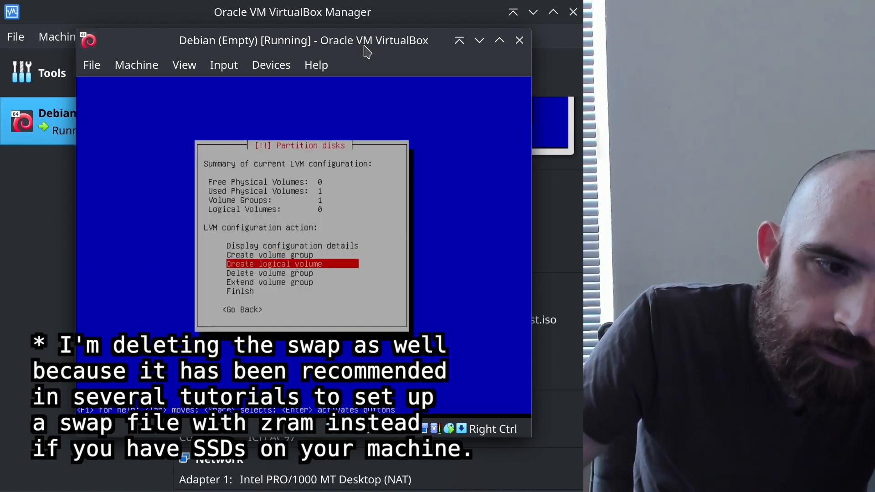
key("Up")
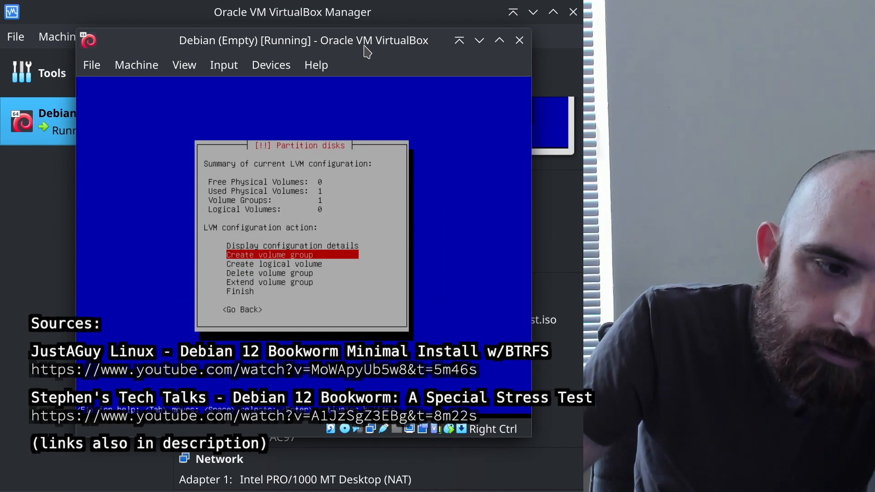
key("Down")
key("Down")
key("Down")
key("Down")
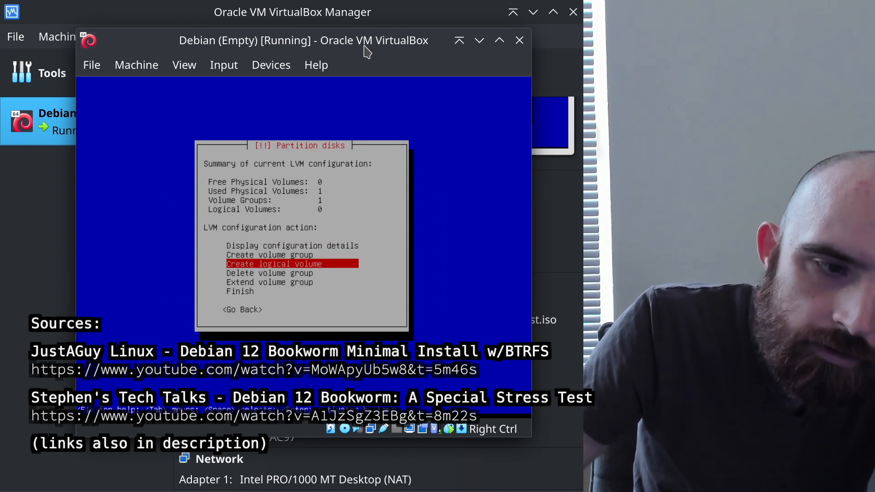
key("Return")
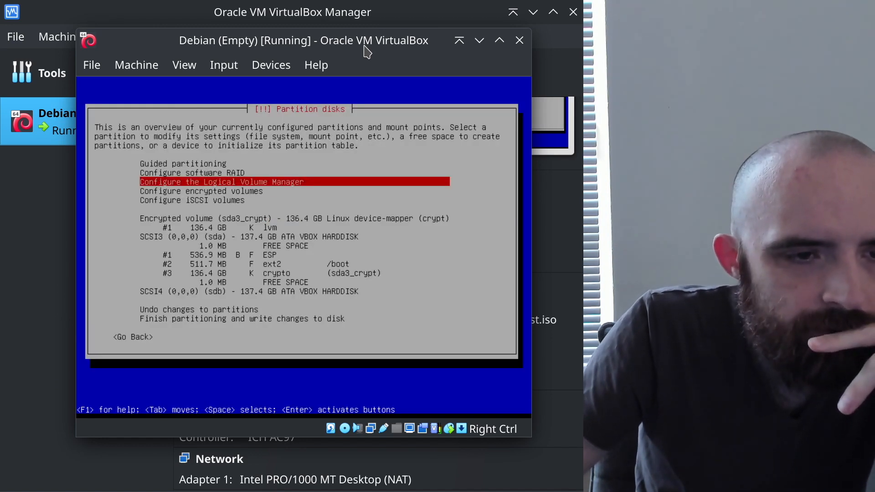
key("Down")
key("Down")
key("Down")
key("Down")
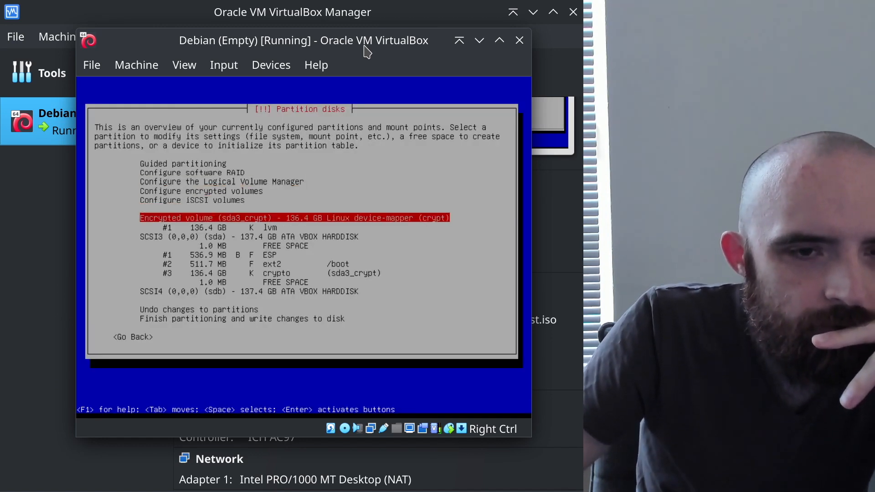
key("Down")
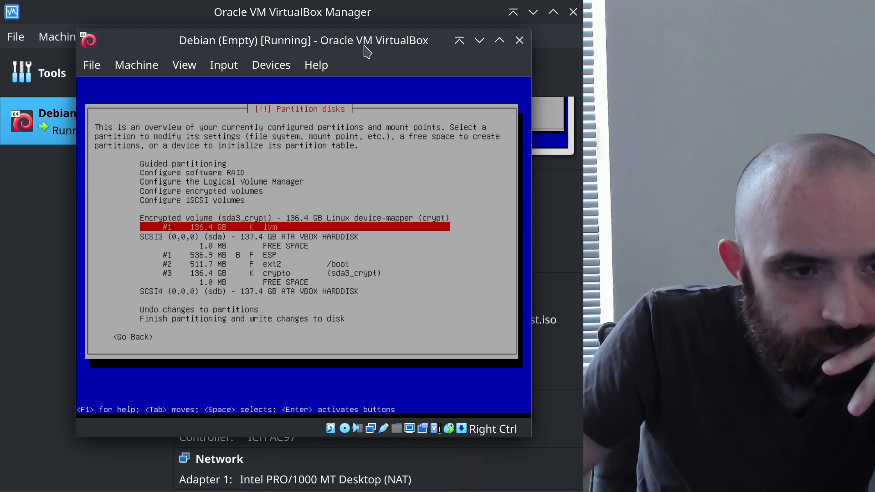
key("Down")
key("Down")
key("Down")
key("Down")
key("Down")
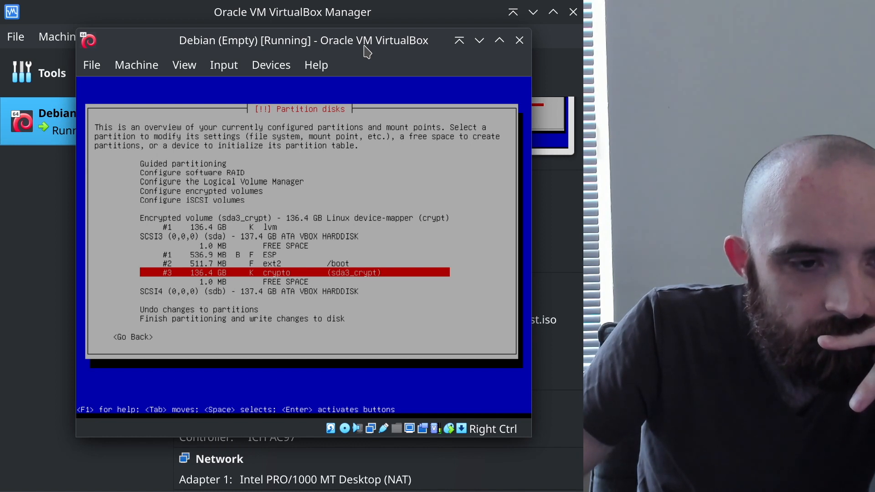
key("Down")
key("Down")
key("Return")
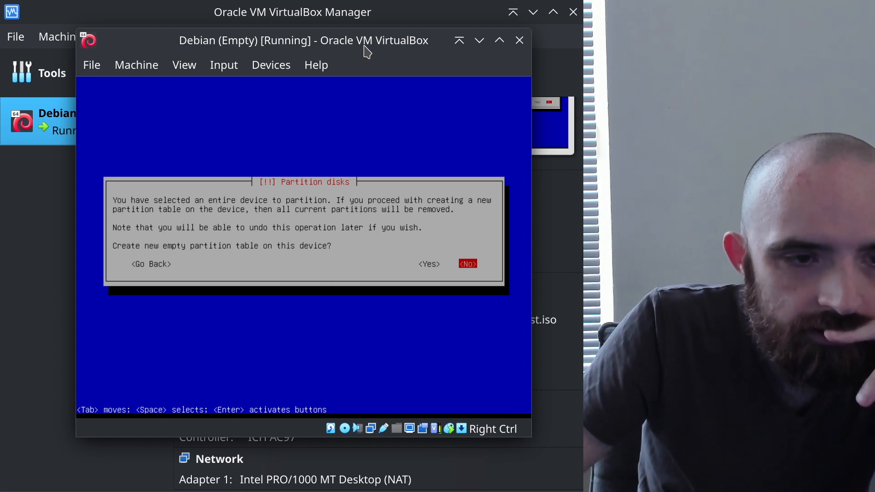
Give sdb a new gpt partition table and create a 137.4 GB partition in its free space
key("Left")
key("Return")
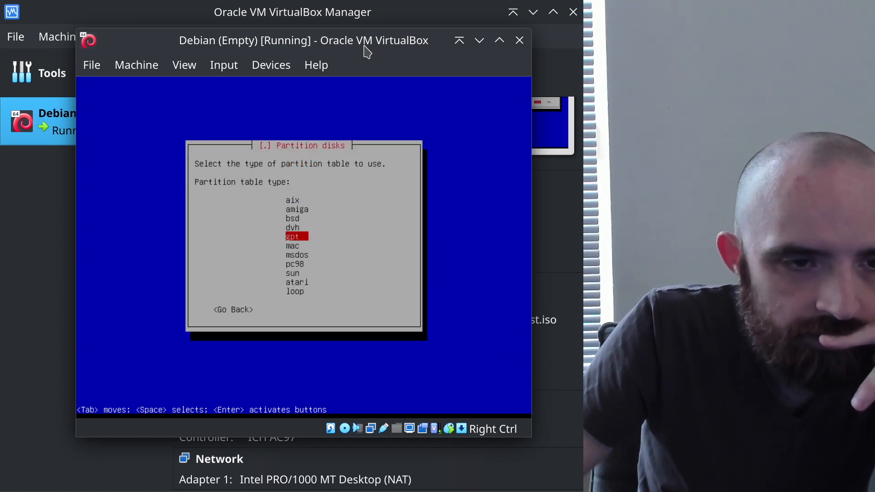
key("Return")
key("Down")
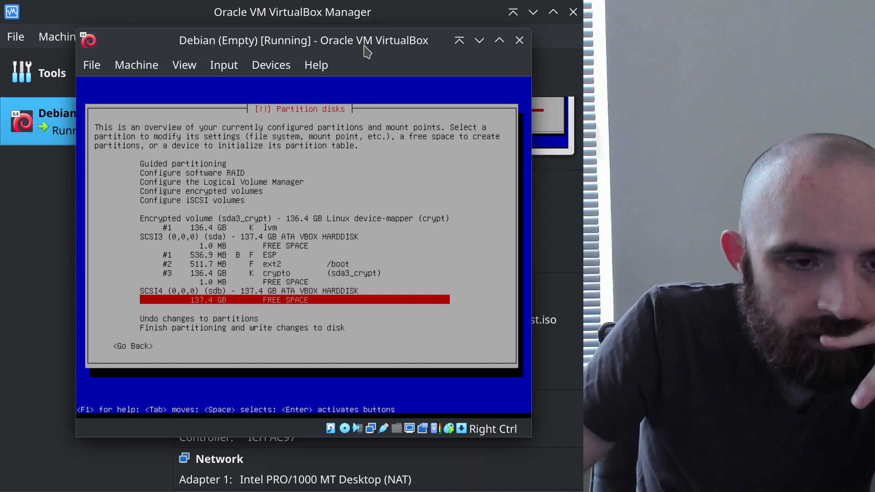
key("Return")
key("Return")
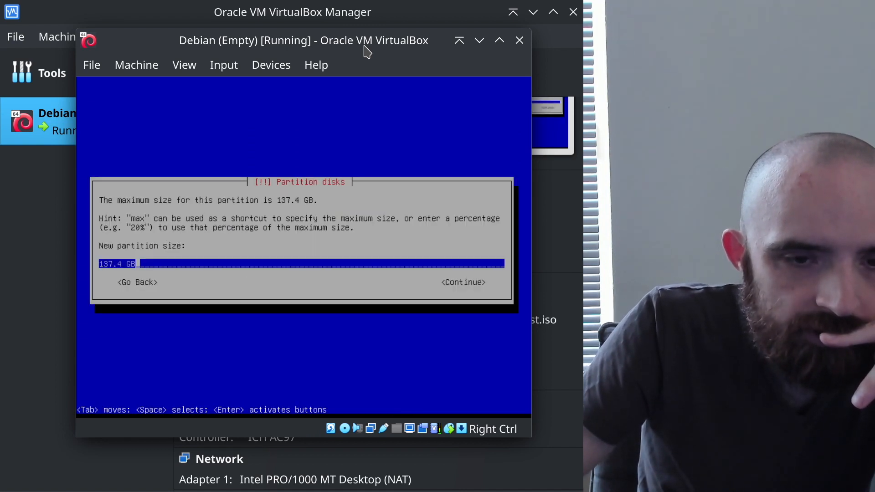
key("Tab")
key("Return")
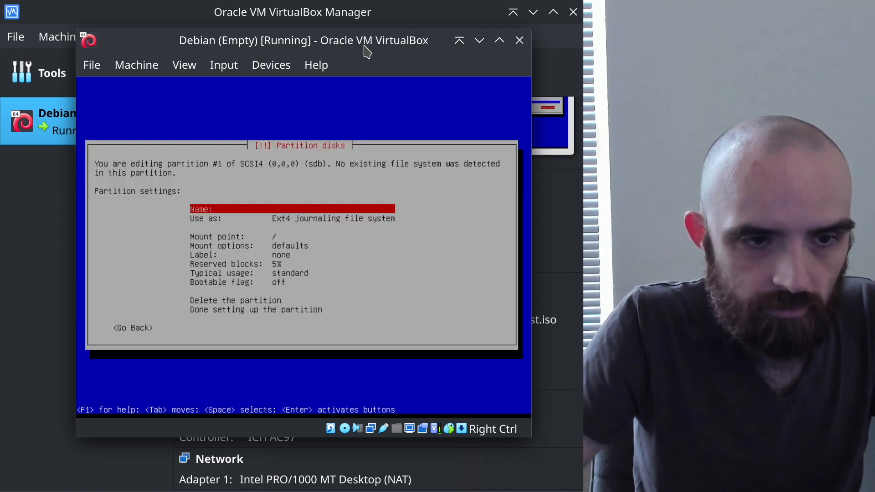
Set the new partition to 'do not use', finish it, and choose Configure the Logical Volume Manager
key("Down")
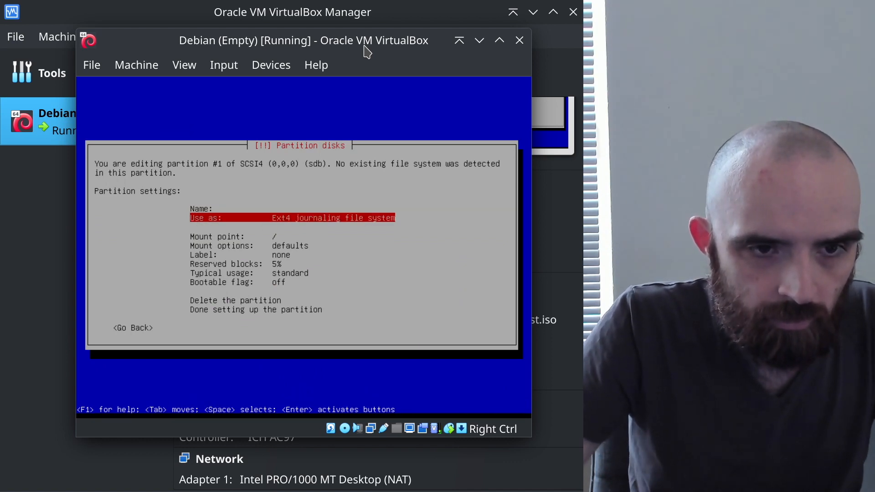
key("Return")
key("Down")
key("Down")
key("Down")
key("Down")
key("Down")
key("Down")
key("Down")
key("Down")
key("Down")
key("Down")
key("Down")
key("Down")
key("Down")
key("Down")
key("Down")
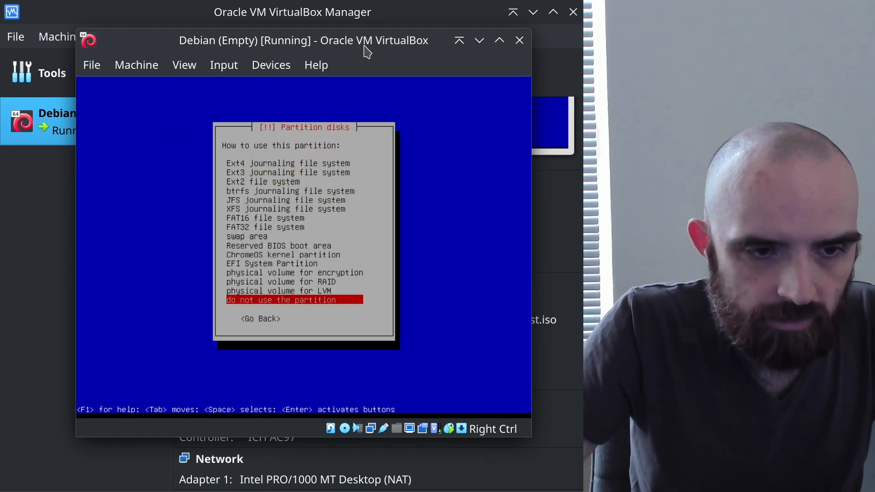
key("Return")
key("Down")
key("Down")
key("Down")
key("Down")
key("Down")
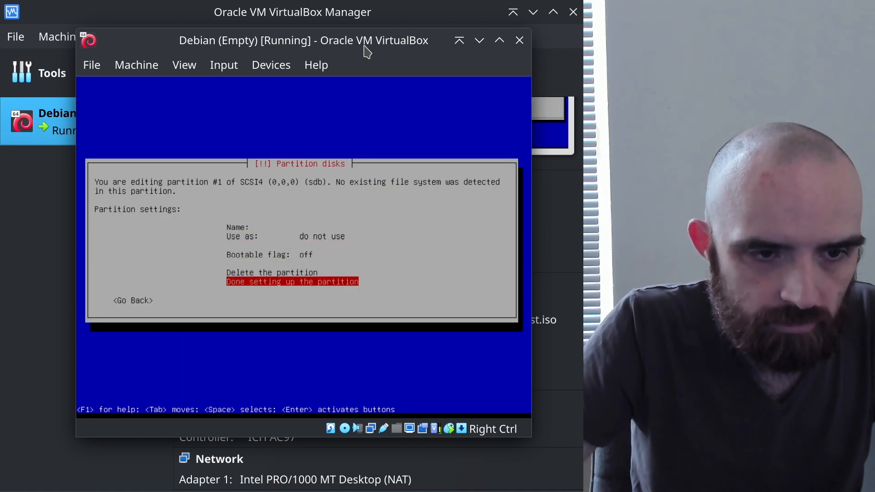
key("Return")
key("Up")
key("Up")
key("Up")
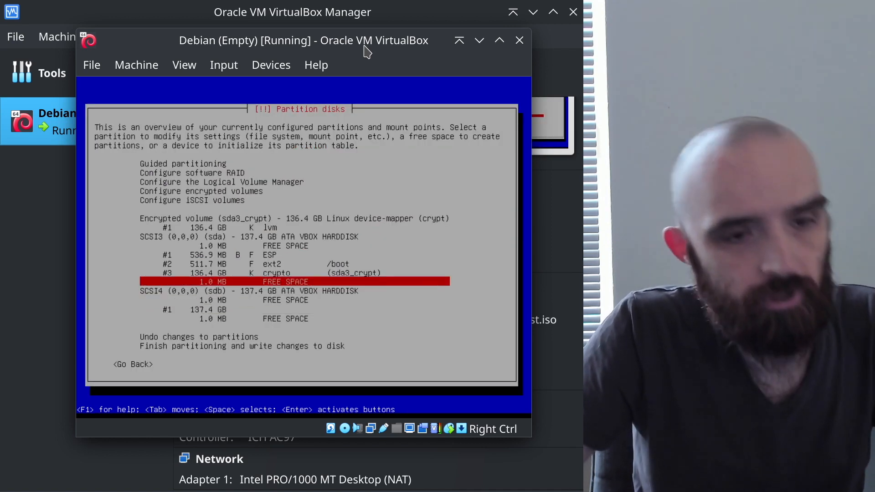
key("Up")
key("Up")
key("Up")
key("Up")
key("Up")
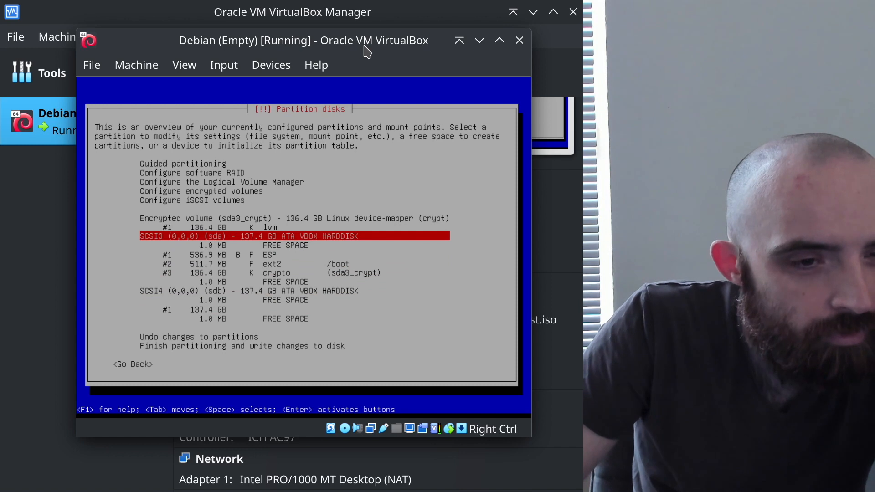
key("Up")
key("Up")
key("Up")
key("Up")
key("Up")
key("Return")
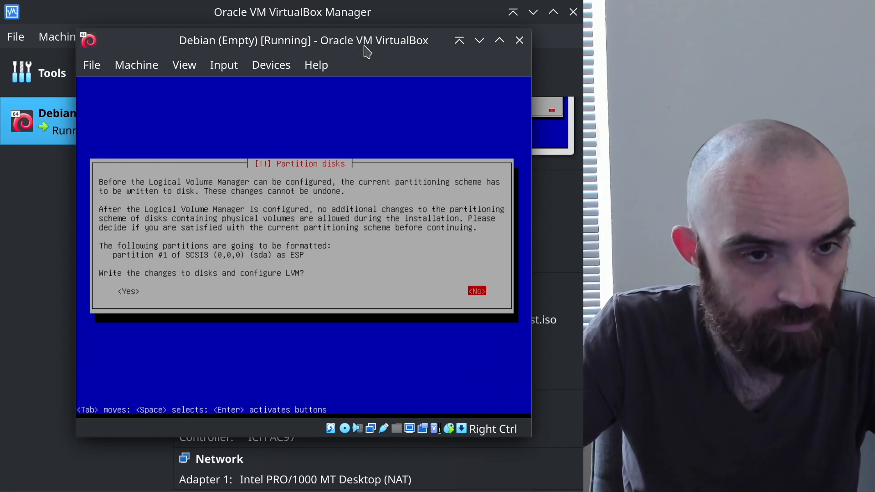
Write the changes and display the LVM configuration details for vg_main on sda3_crypt
key("Left")
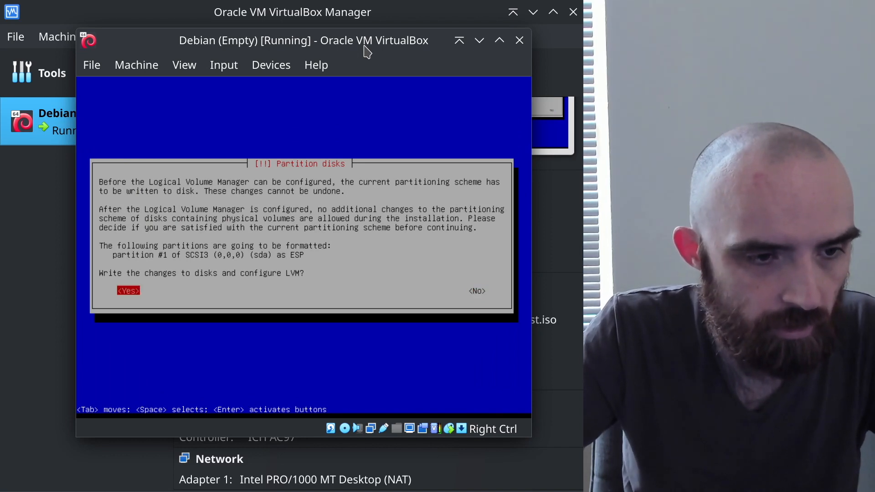
key("Return")
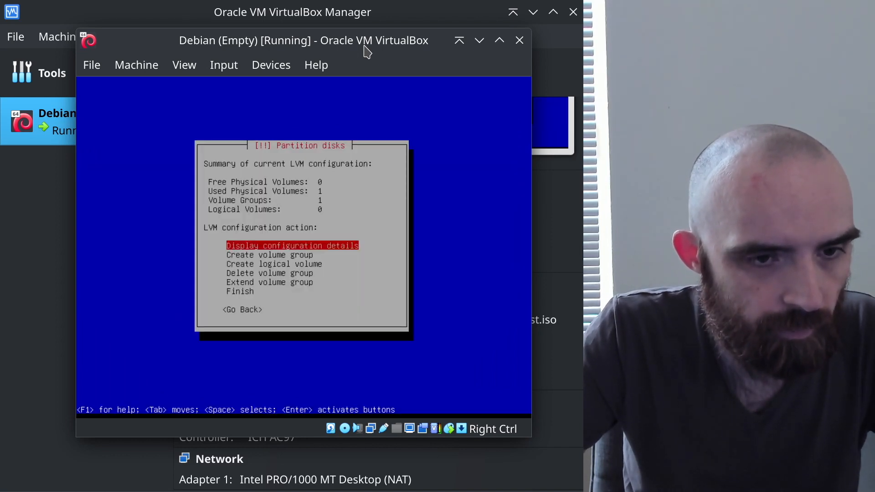
key("Down")
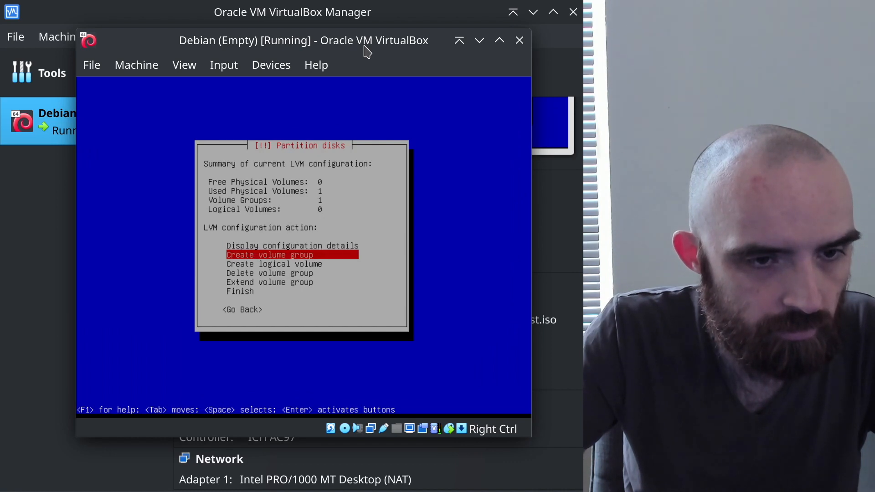
key("Up")
key("Return")
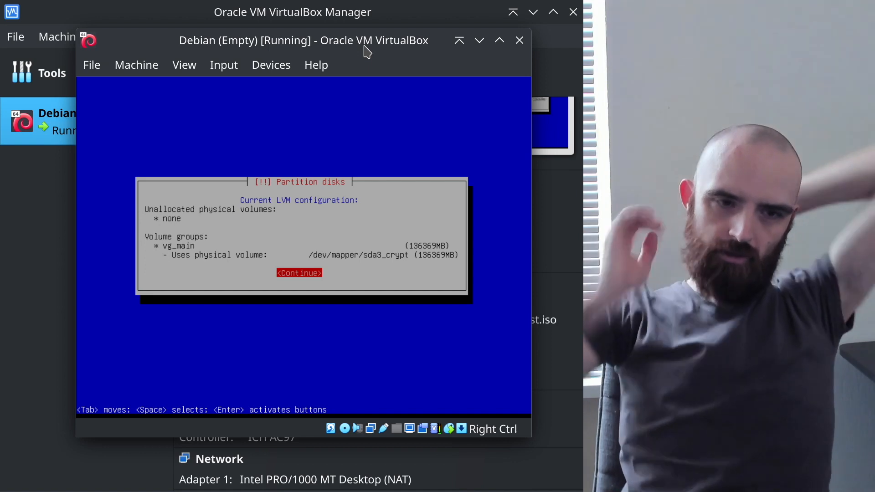
Close the details and finish LVM setup to return to the partitioner
key("Return")
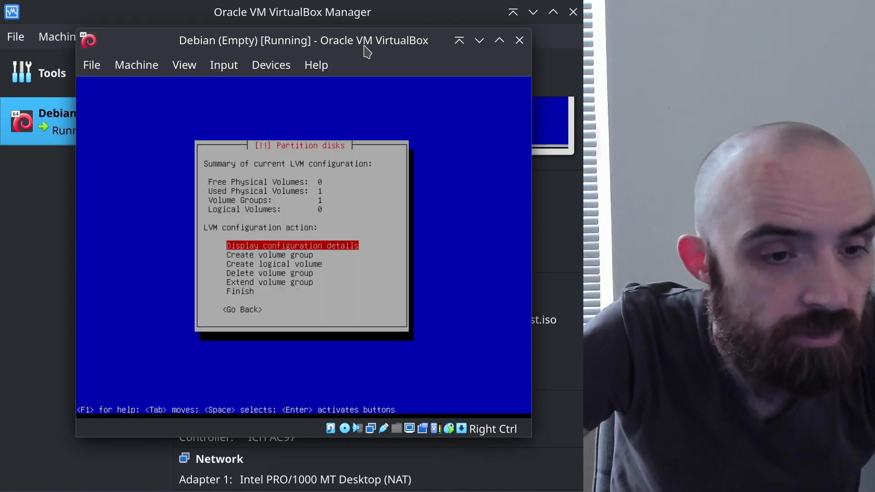
key("Down")
key("Down")
key("Down")
key("Down")
key("Down")
key("Return")
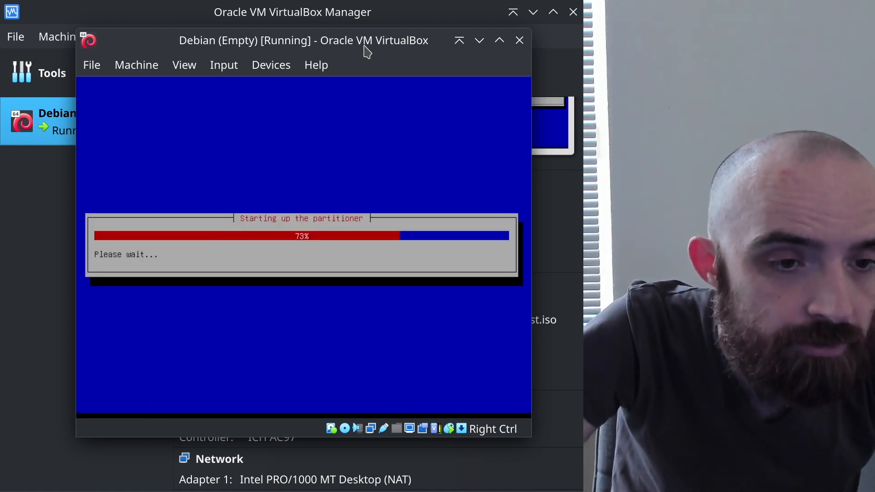
key("Down")
key("Down")
key("Down")
key("Down")
key("Down")
key("Down")
key("Down")
key("Down")
key("Down")
key("Down")
key("Down")
key("Down")
key("Down")
key("Down")
key("Down")
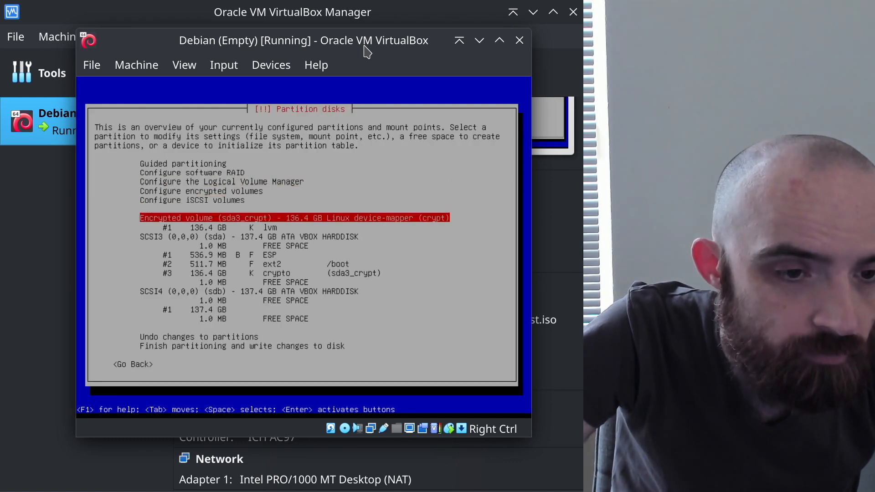
Start configuring encrypted volumes, agreeing to write the current partition changes
key("Up")
key("Up")
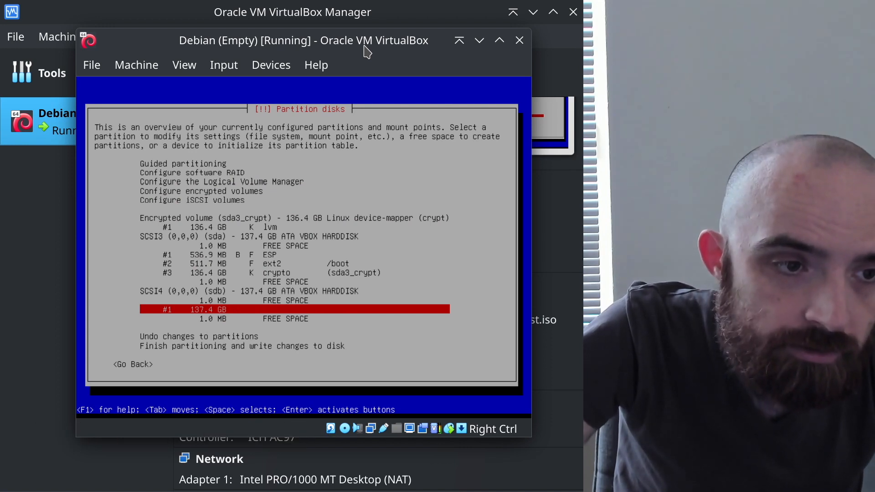
key("Up")
key("Up")
key("Up")
key("Up")
key("Up")
key("Up")
key("Up")
key("Up")
key("Up")
key("Up")
key("Up")
key("Up")
key("Return")
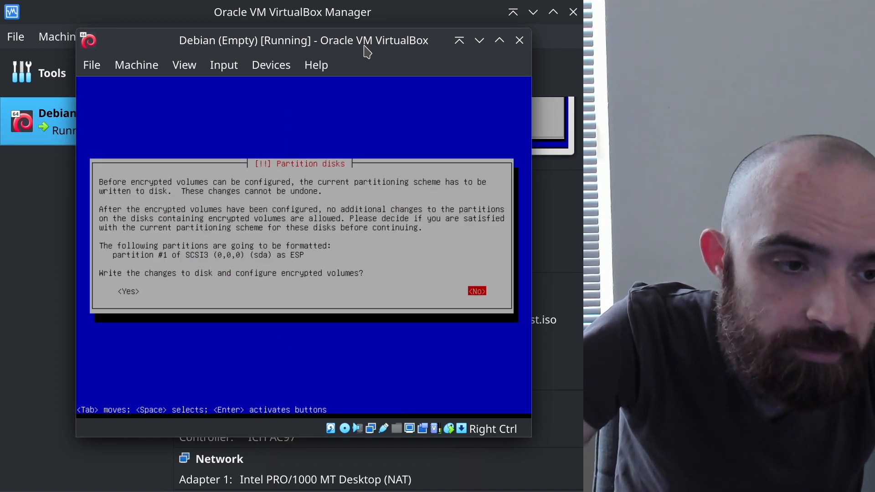
key("Tab")
key("Return")
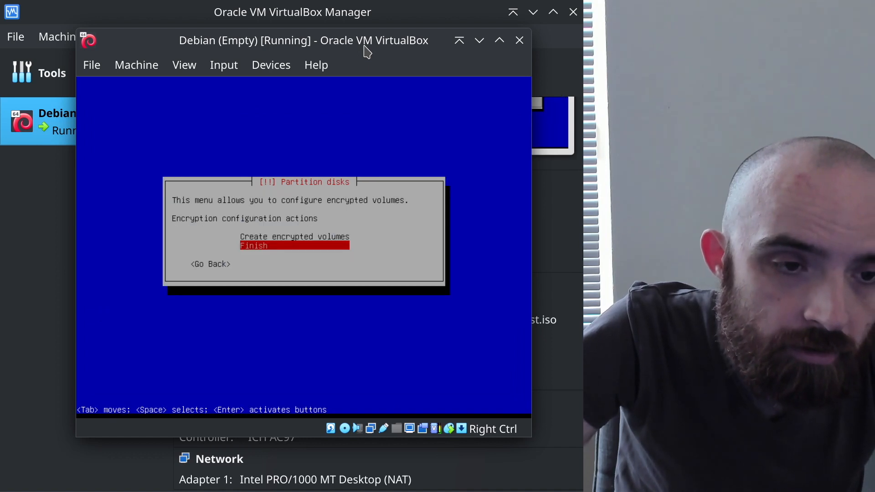
Choose Create encrypted volumes and select /dev/sdb1 as the device to encrypt
key("Up")
key("Return")
key("Down")
key("Down")
key("Down")
key("Down")
key("Down")
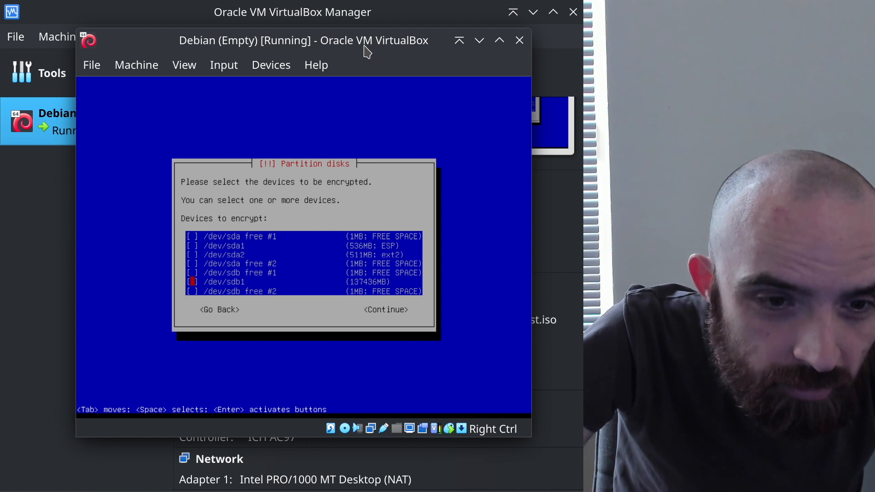
key("Tab")
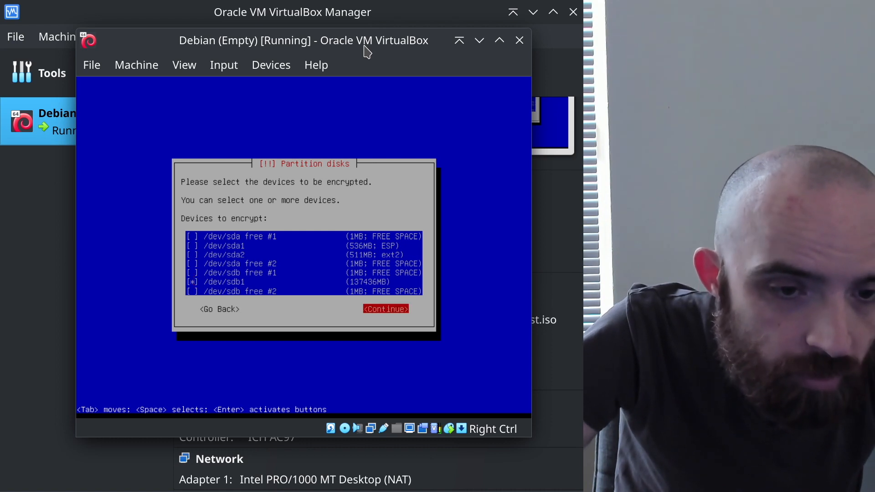
key("Return")
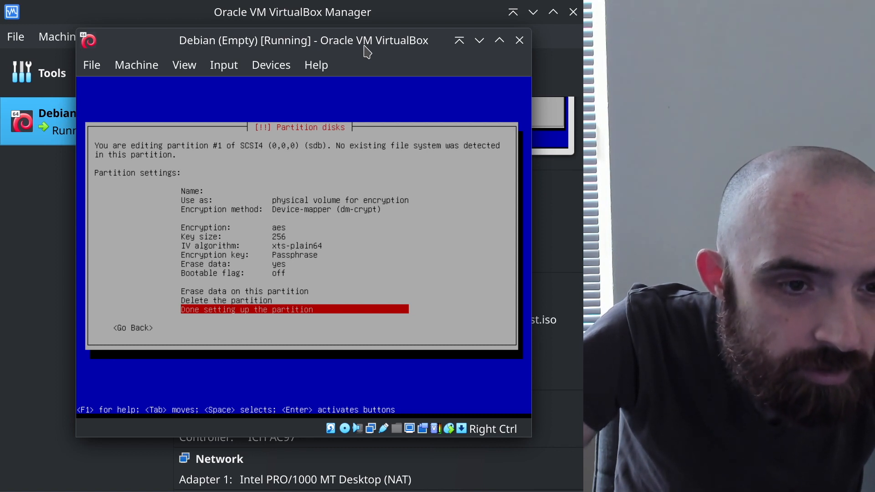
Review the sdb1 encryption settings (aes, 256-bit key, xts-plain64) and finish the partition setup
key("Up")
key("Up")
key("Up")
key("Up")
key("Up")
key("Up")
key("Up")
key("Up")
key("Up")
key("Up")
key("Up")
key("Down")
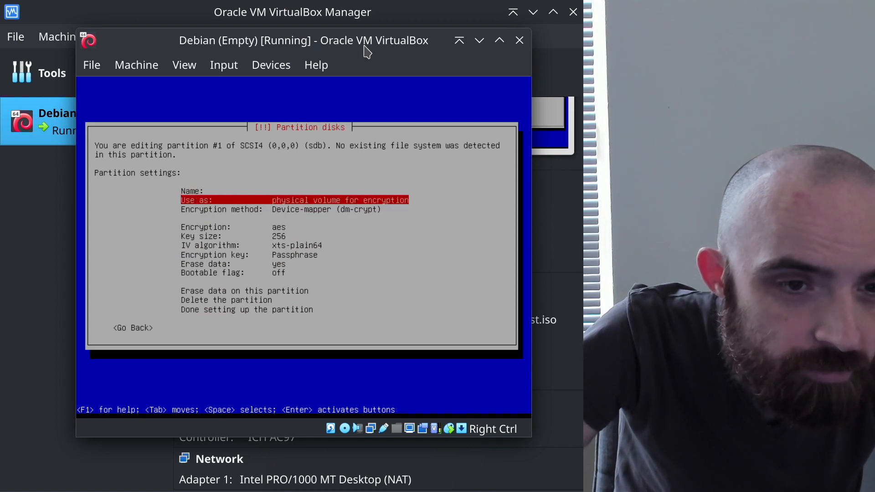
key("Down")
key("Down")
key("Down")
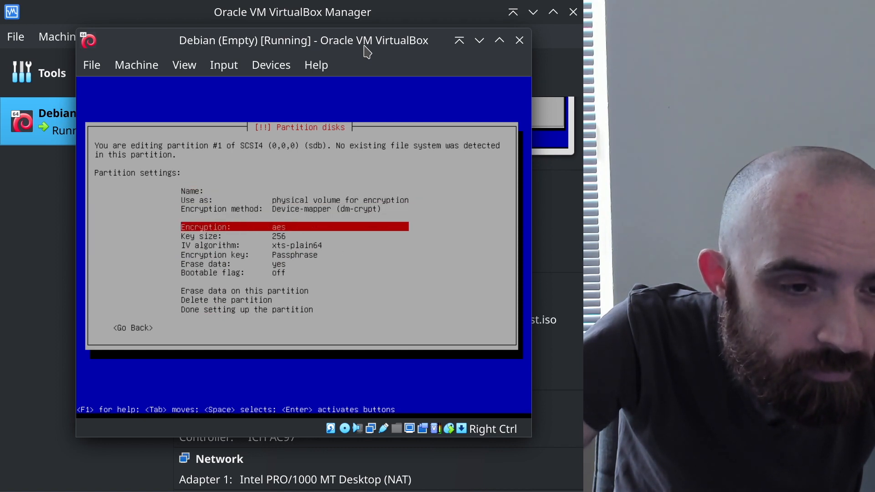
key("Down")
key("Down")
key("Down")
key("Down")
key("Down")
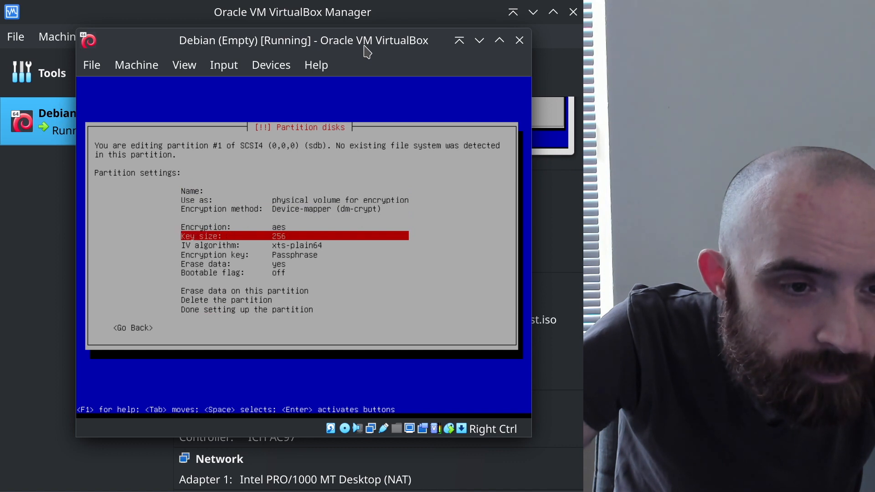
key("Down")
key("Down")
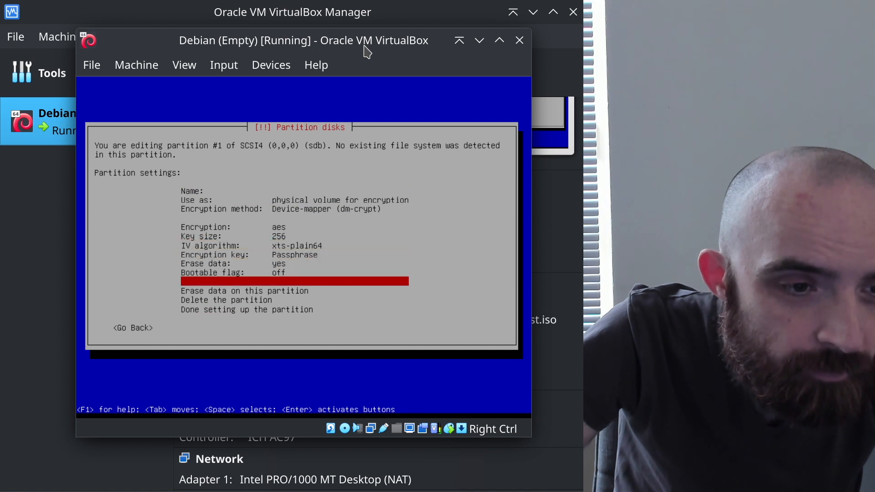
key("Down")
key("Down")
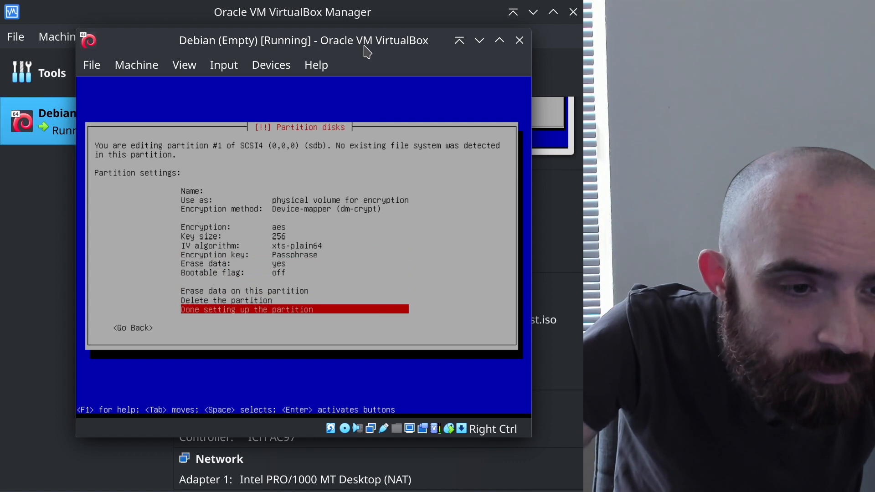
key("Return")
Write the changes, create the encrypted volumes and agree to erase data on sdb1
key("Tab")
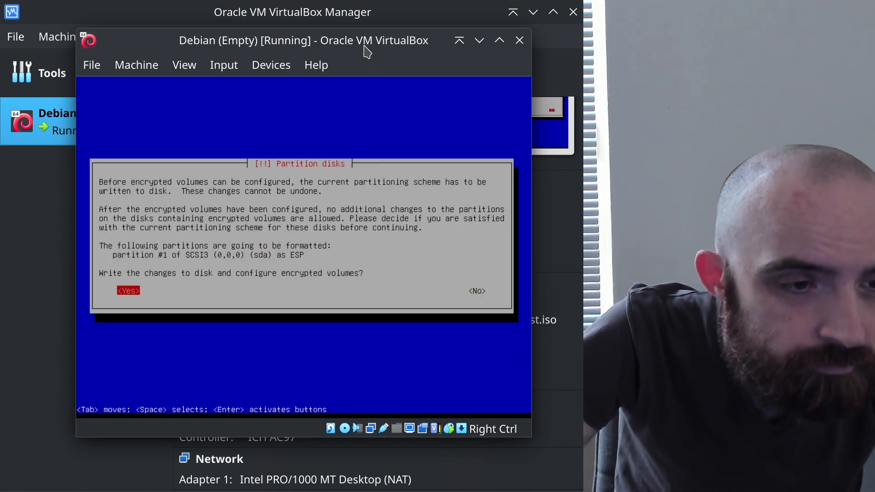
key("Return")
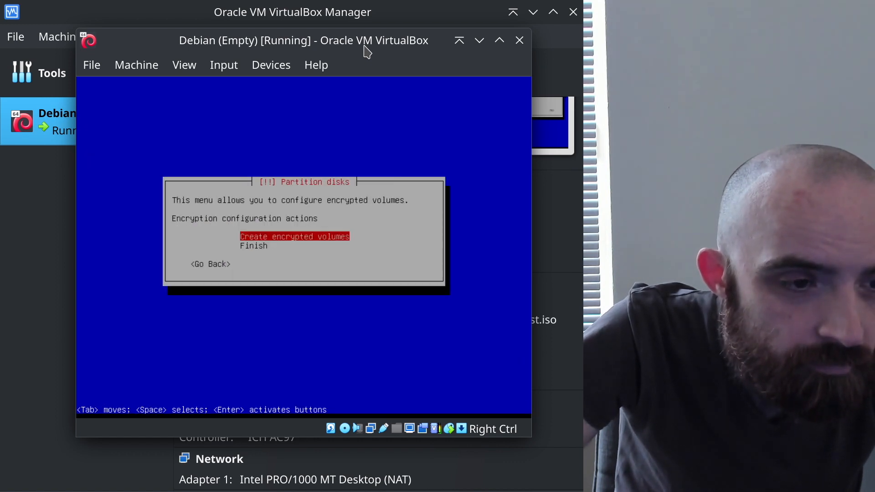
key("Down")
key("Return")
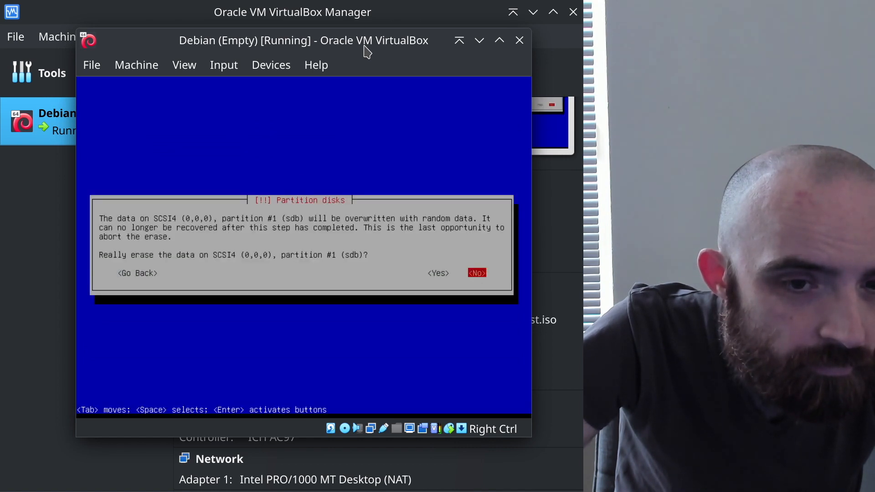
key("Tab")
key("Return")
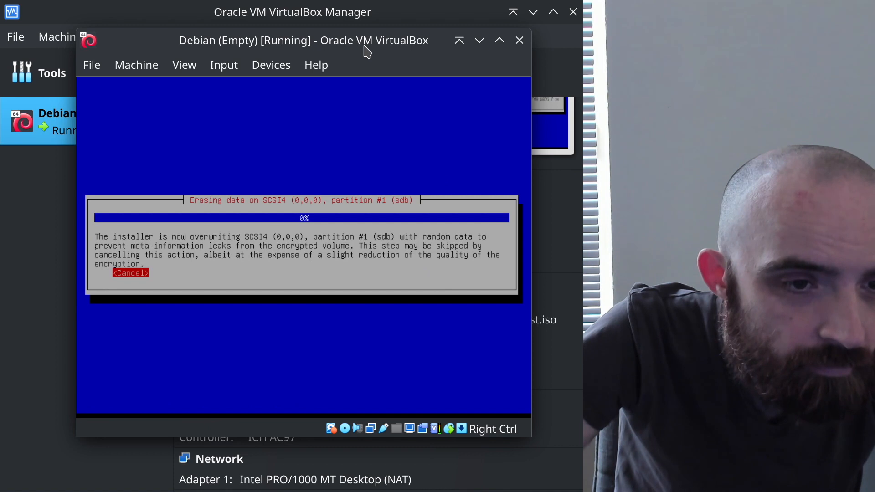
Skip the random-data erase, then enter and re-enter the encryption passphrase
key("Return")
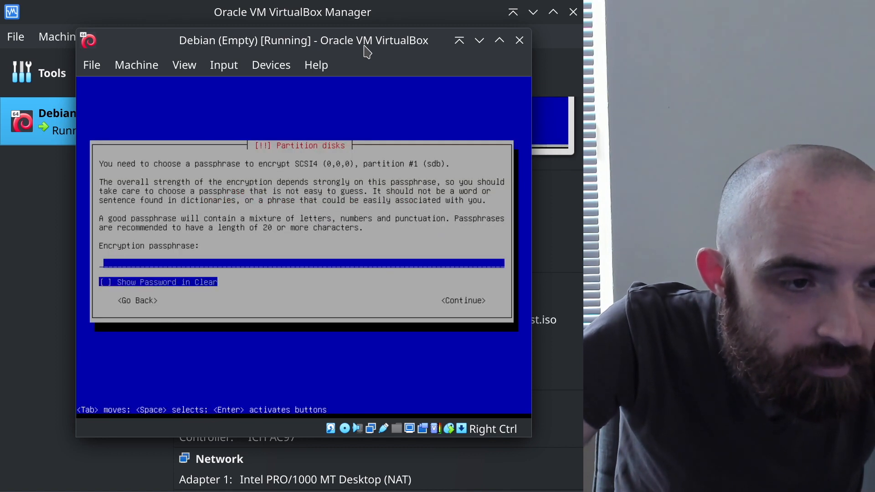
type("********")
key("Tab")
key("Return")
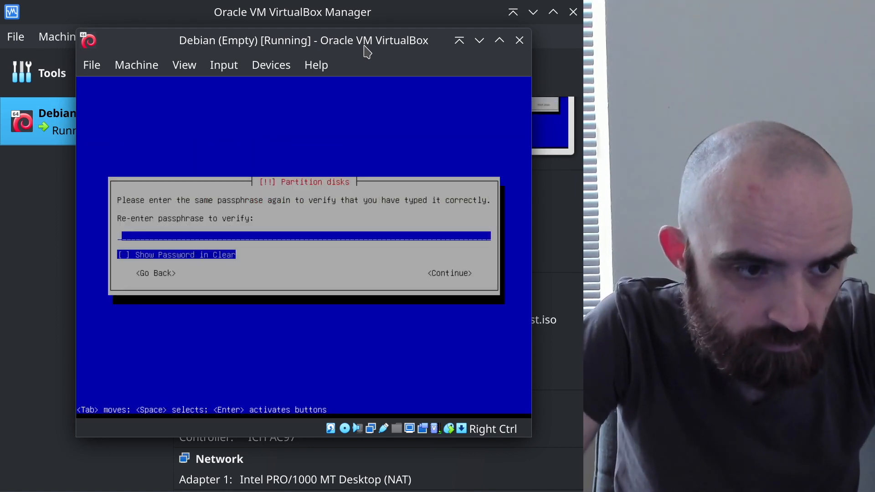
type("********")
key("Tab")
key("Return")
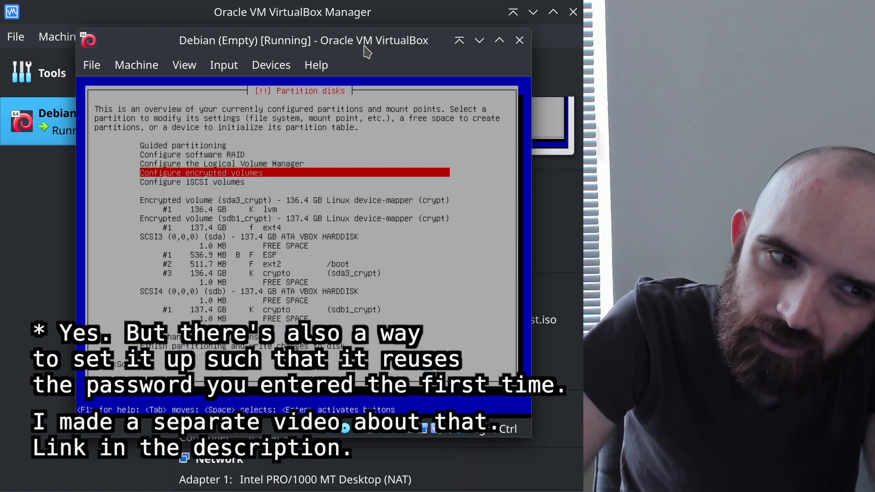
After reviewing the sda and sdb entries, enter LVM configuration and write the partition changes to disk
key("Down")
key("Down")
key("Down")
key("Down")
key("Down")
key("Down")
key("Down")
key("Down")
key("Down")
key("Down")
key("Down")
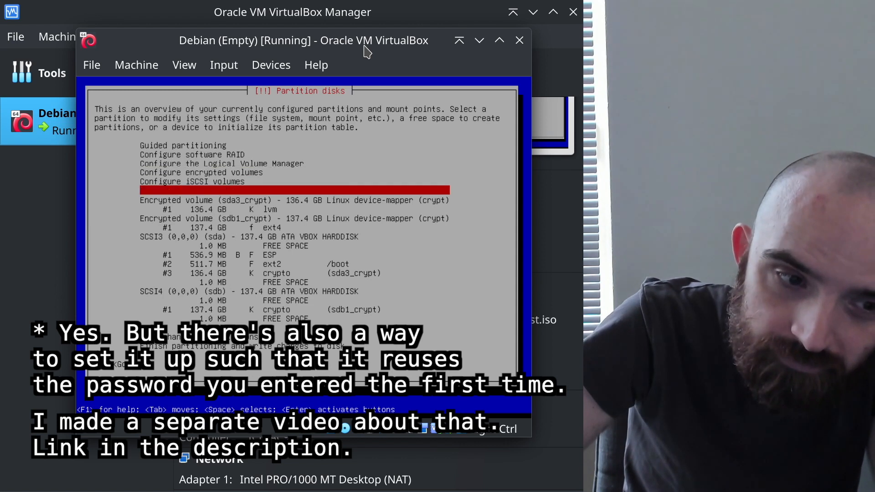
key("Down")
key("Down")
key("Down")
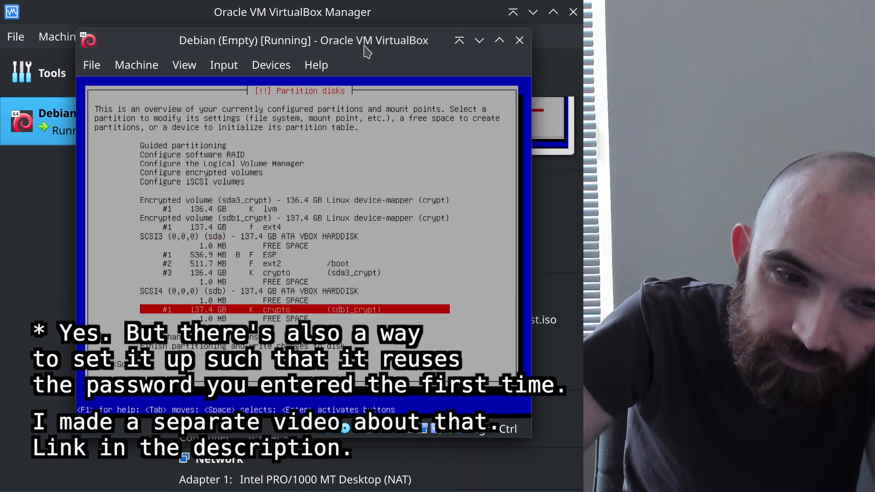
key("Up")
key("Up")
key("Up")
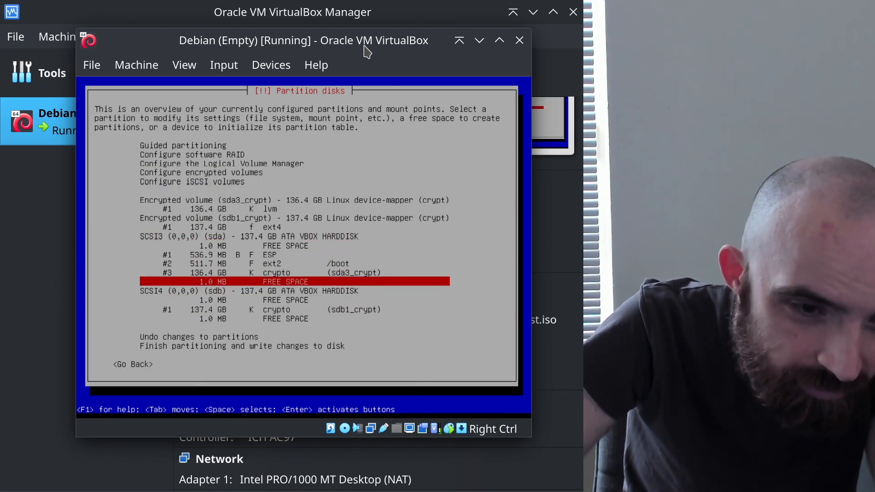
key("Up")
key("Down")
key("Down")
key("Down")
key("Down")
key("Down")
key("Up")
key("Up")
key("Up")
key("Up")
key("Up")
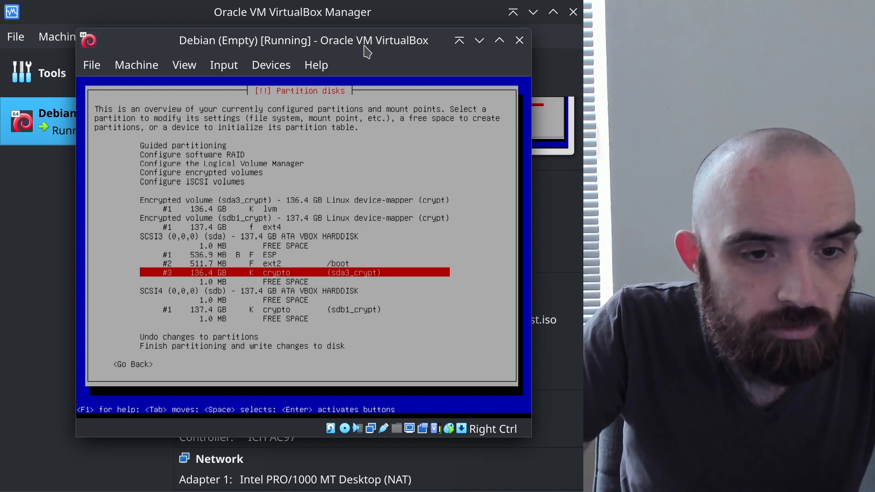
key("Up")
key("Up")
key("Up")
key("Up")
key("Up")
key("Up")
key("Up")
key("Up")
key("Up")
key("Up")
key("Up")
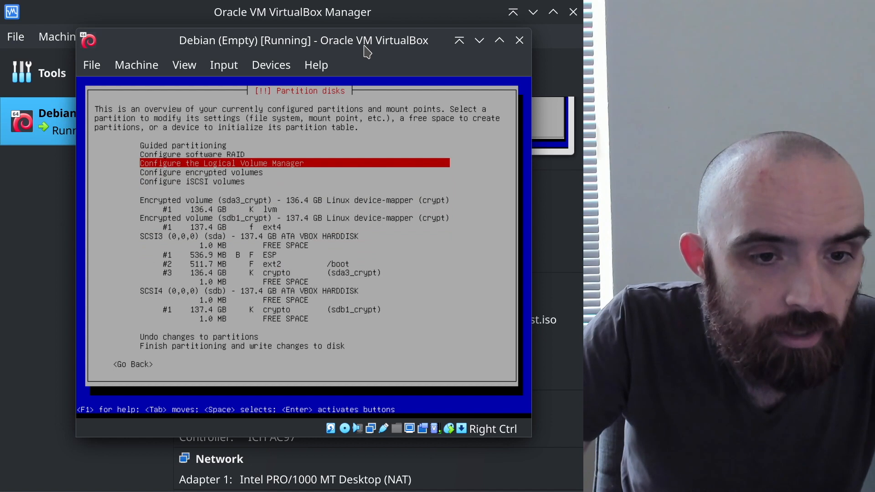
key("Return")
key("Tab")
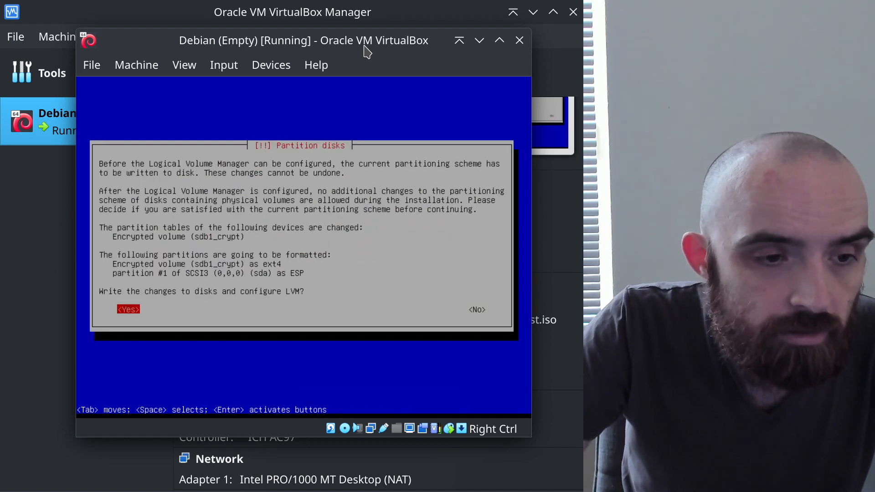
key("Return")
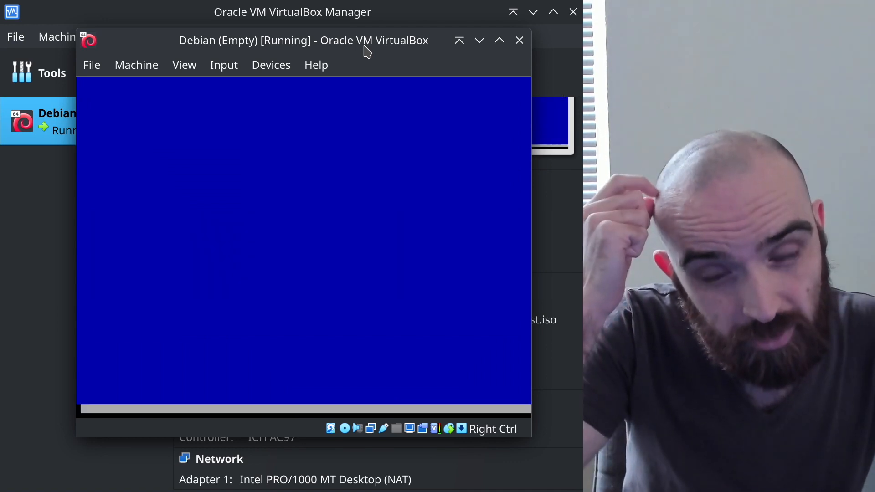
Extend volume group vg_main with /dev/mapper/sdb1_crypt and write the change
key("Down")
key("Down")
key("Down")
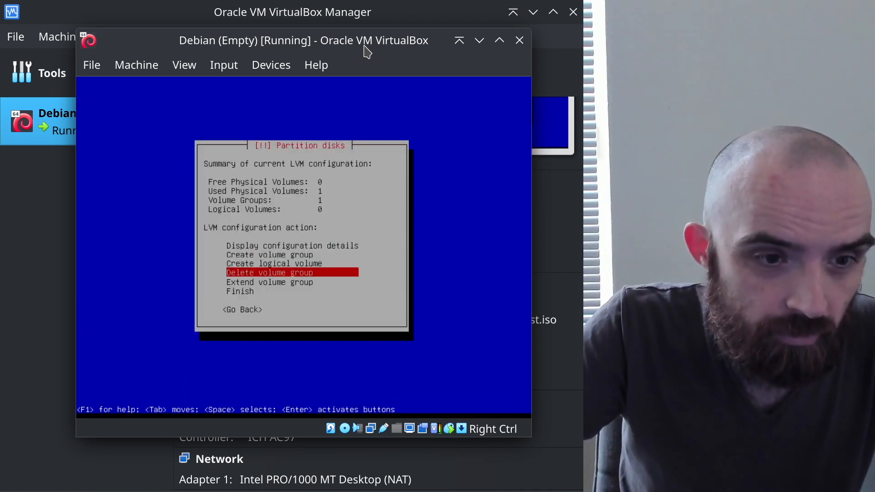
key("Down")
key("Return")
key("Return")
key("space")
key("Tab")
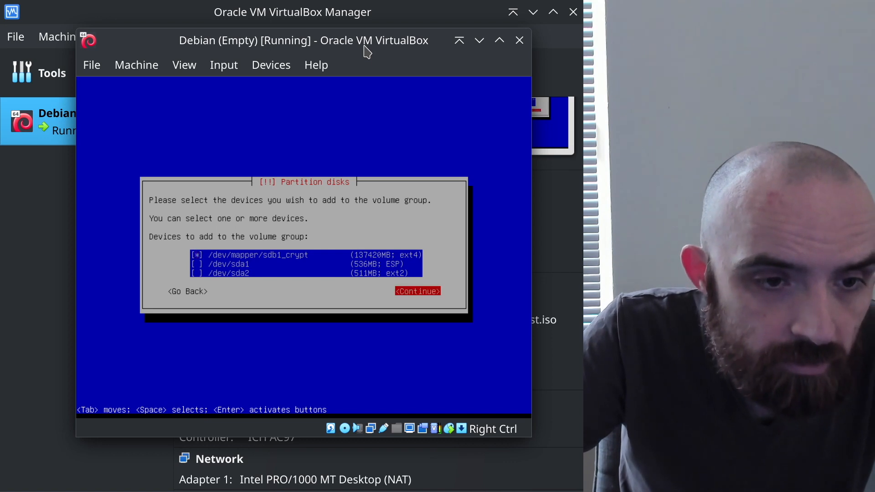
key("Return")
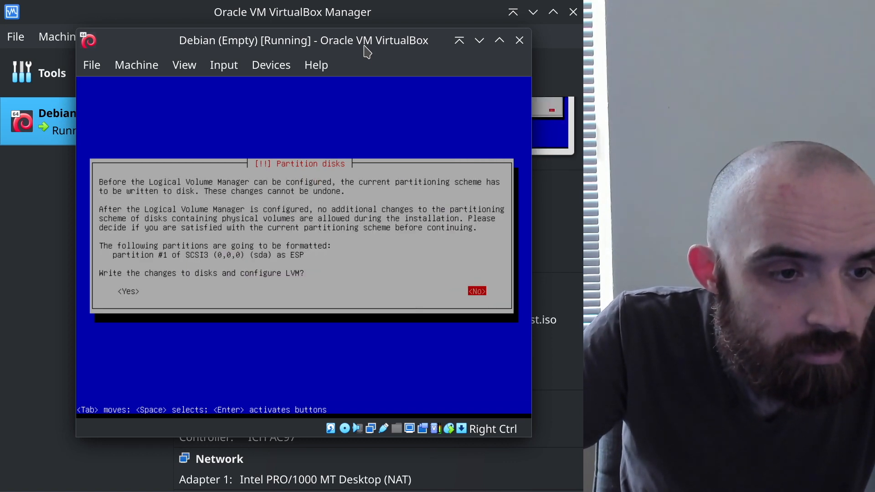
key("Tab")
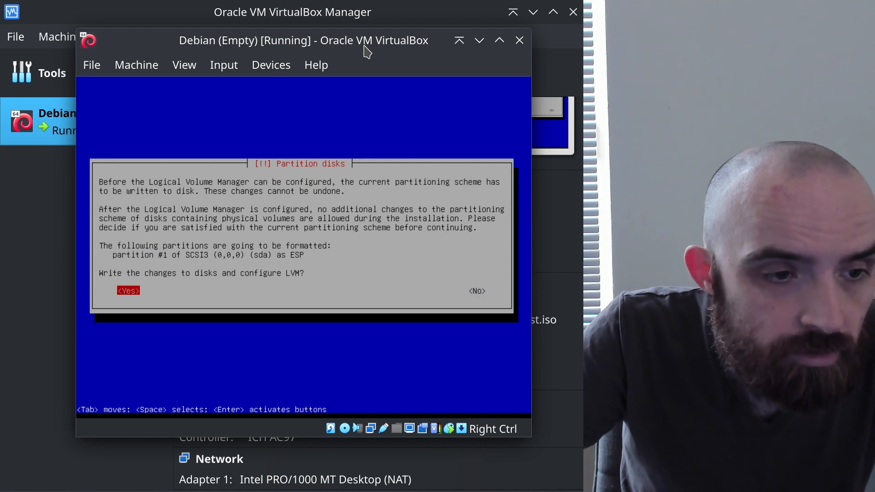
key("Return")
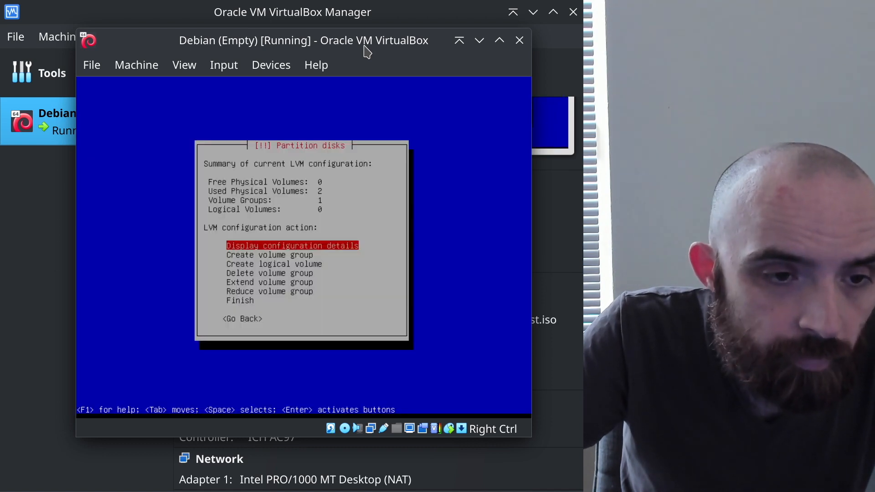
Display the LVM configuration details, confirming vg_main totals 273787 MB across two volumes
key("Down")
key("Return")
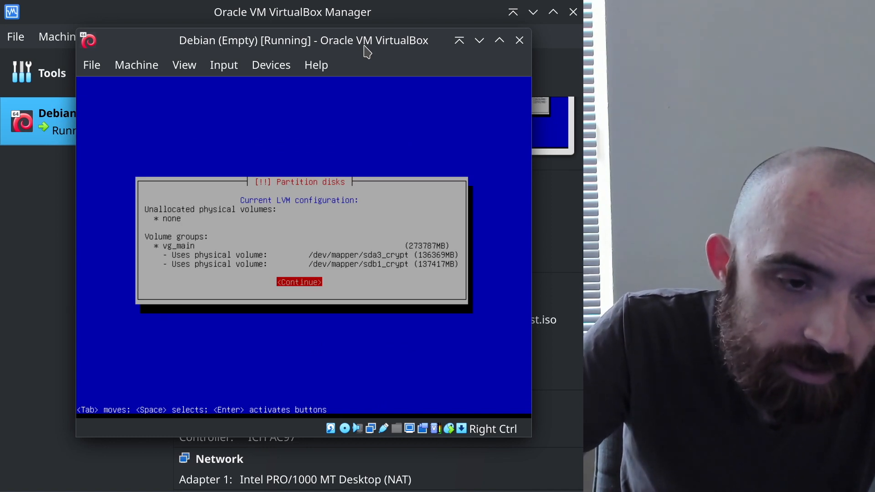
key("Return")
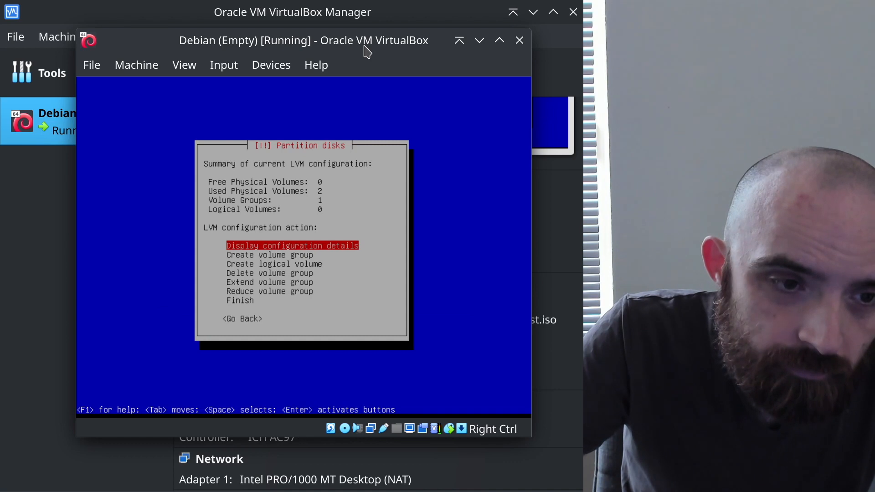
key("Down")
key("Down")
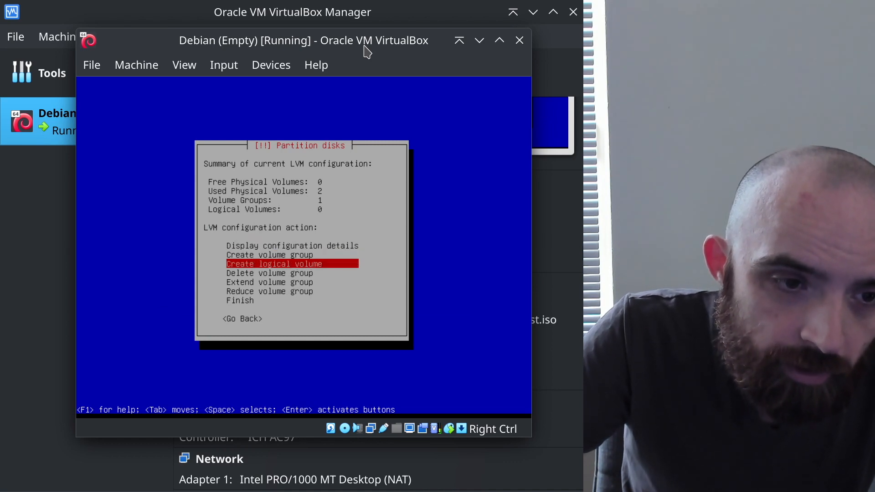
Create logical volume lv_root in vg_main with the full 273787MB size
key("Return")
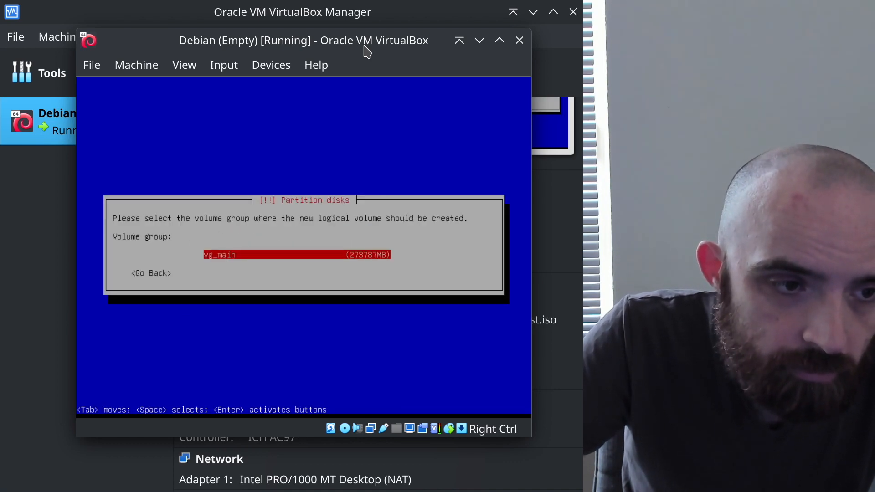
key("Return")
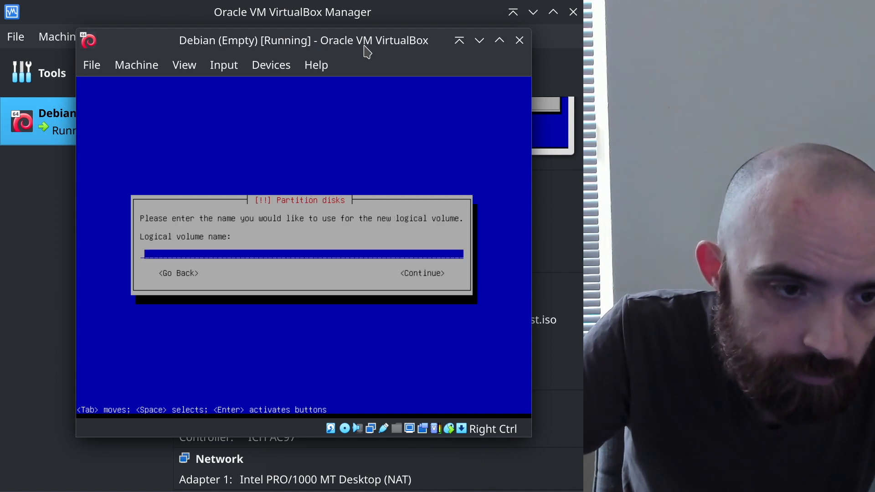
type("lv")
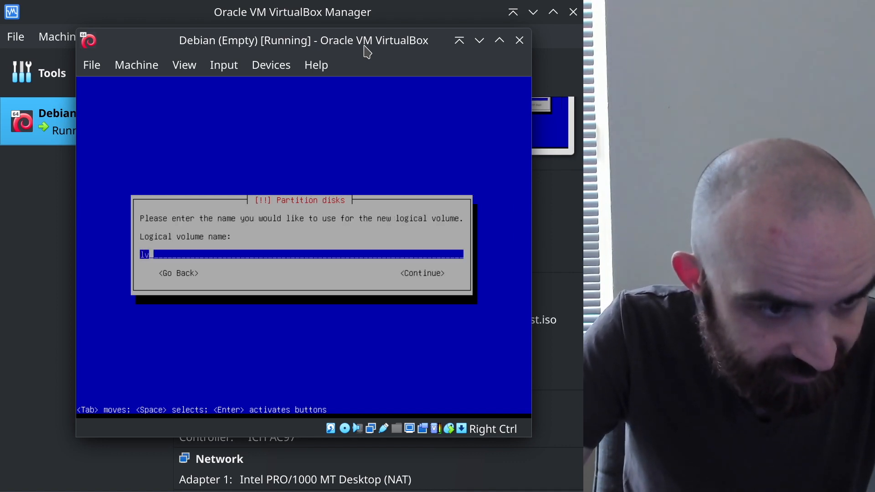
type("_root")
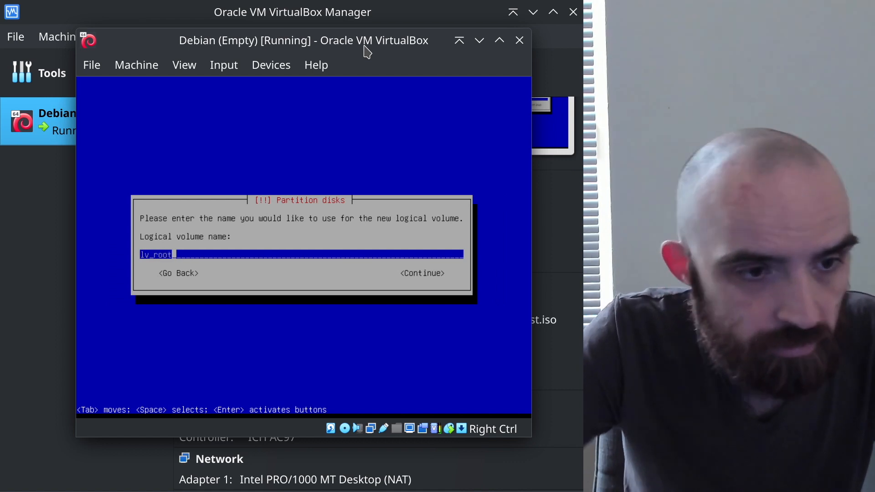
key("Tab")
key("Return")
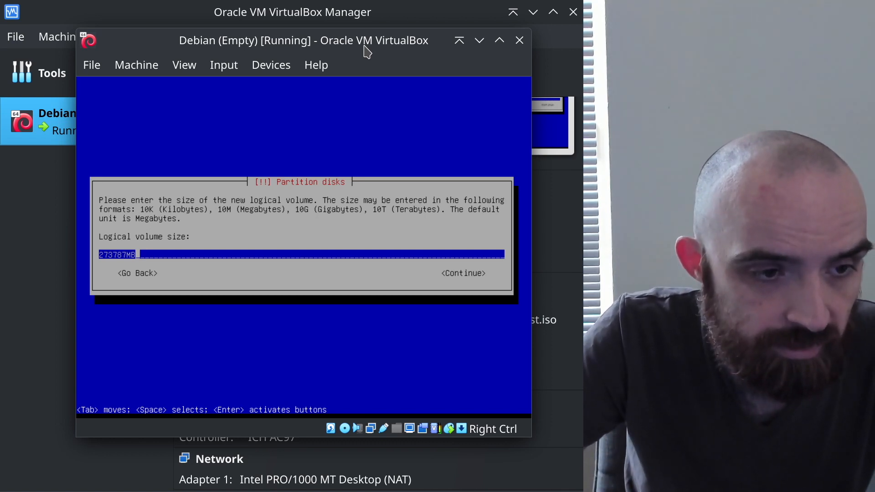
key("Tab")
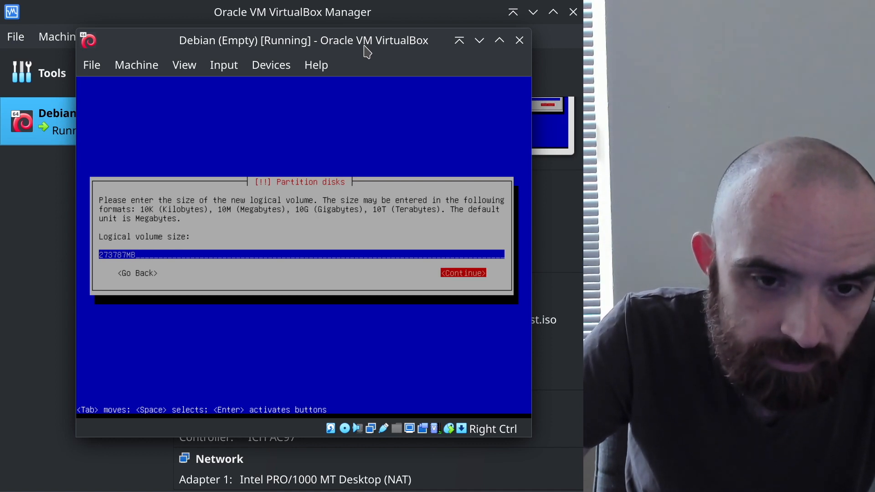
key("Return")
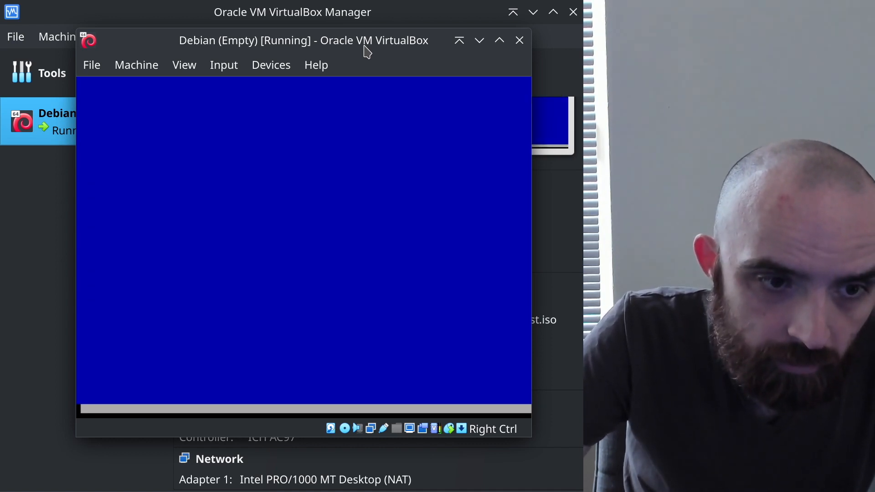
Display the updated LVM configuration details showing lv_root
key("Down")
key("Down")
key("Down")
key("Down")
key("Down")
key("Up")
key("Up")
key("Up")
key("Up")
key("Up")
key("Return")
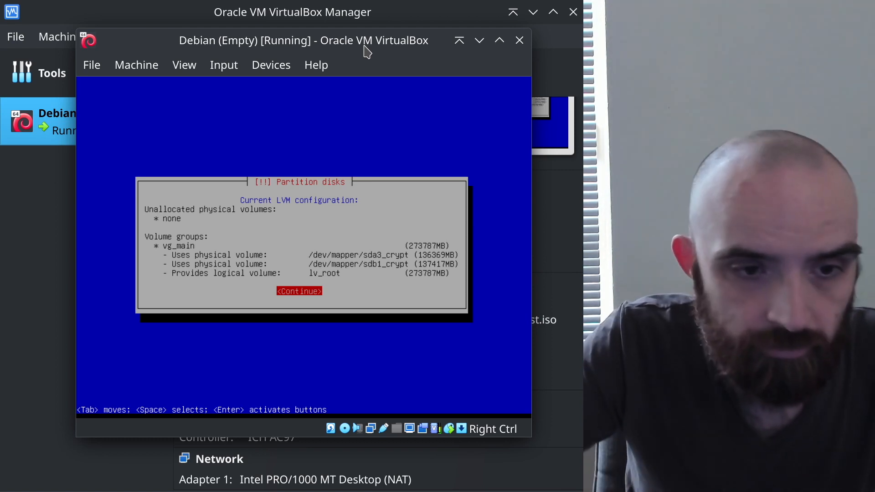
key("Return")
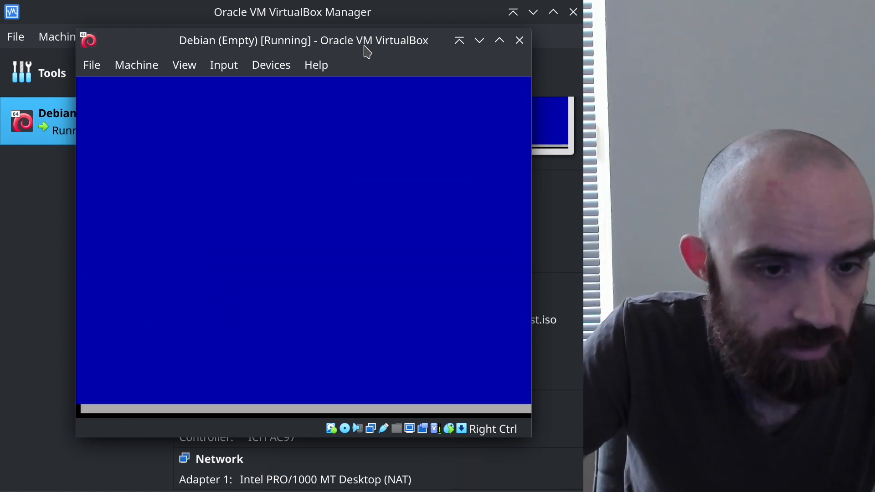
key("Down")
key("Down")
key("Down")
key("Down")
key("Down")
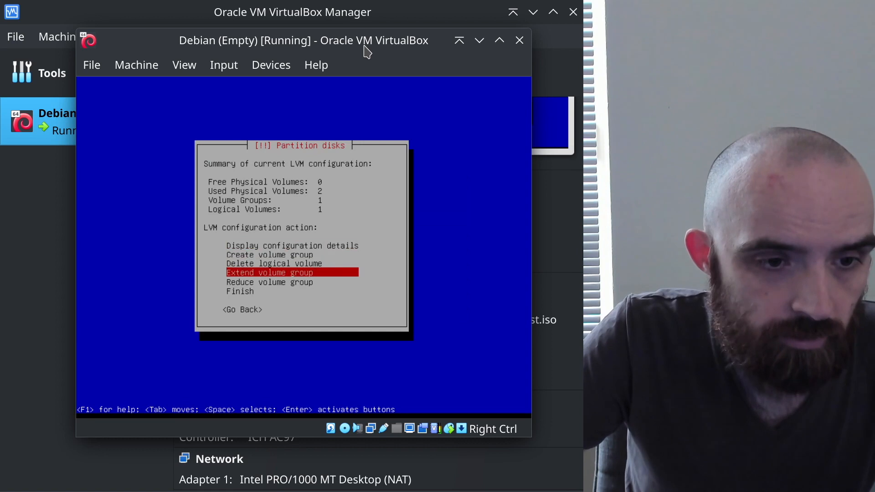
Finish LVM setup and open the settings of the lv_root partition
key("Return")
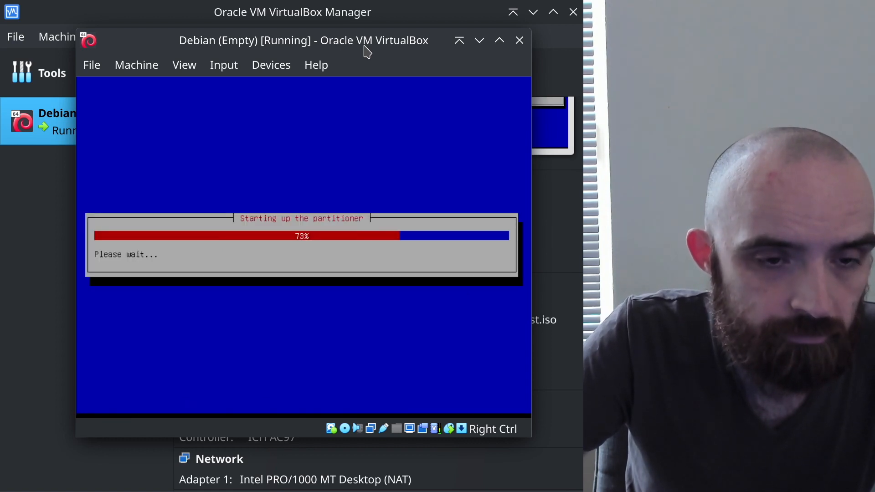
key("Down")
key("Down")
key("Down")
key("Down")
key("Down")
key("Down")
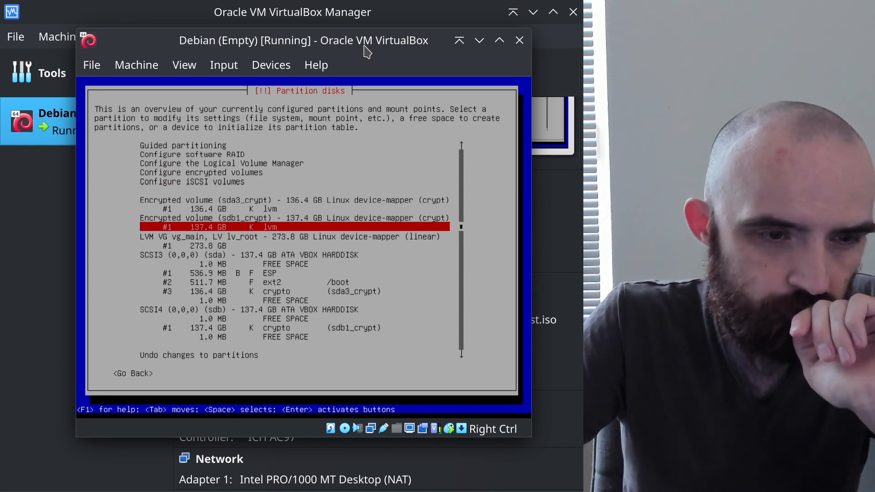
key("Down")
key("Down")
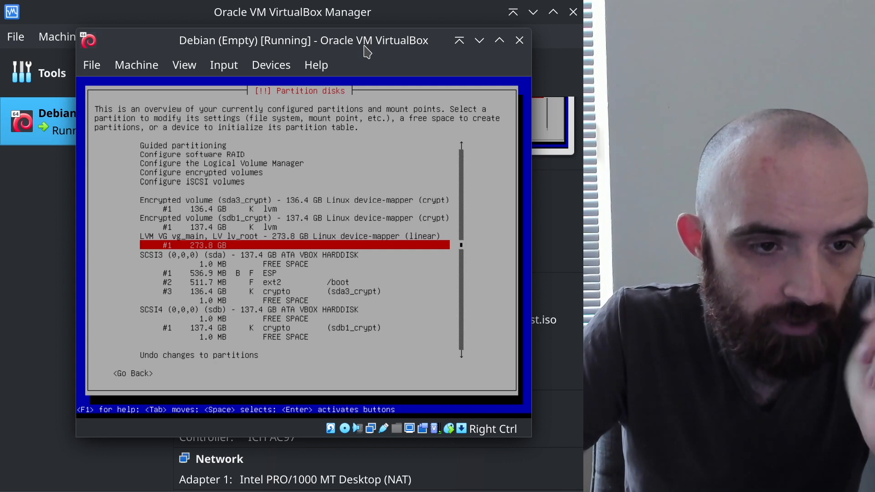
key("Return")
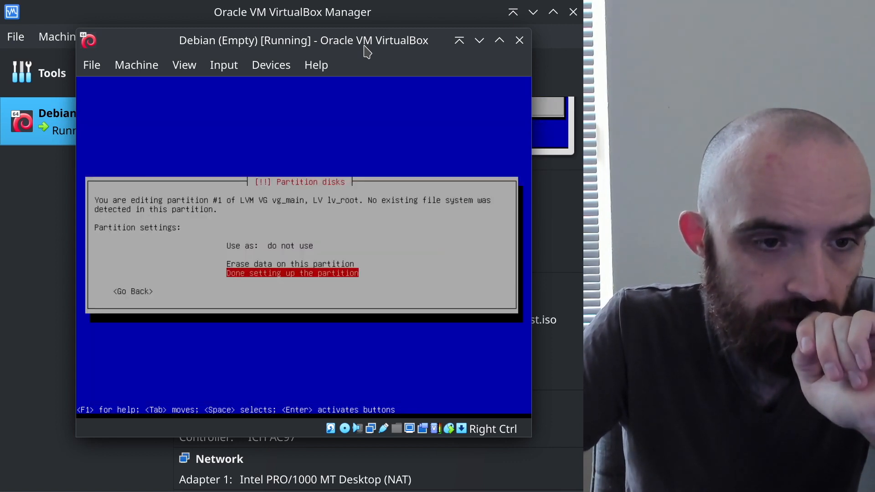
Set lv_root to use the btrfs file system with mount point /
key("Up")
key("Up")
key("Return")
key("Up")
key("Up")
key("Up")
key("Up")
key("Up")
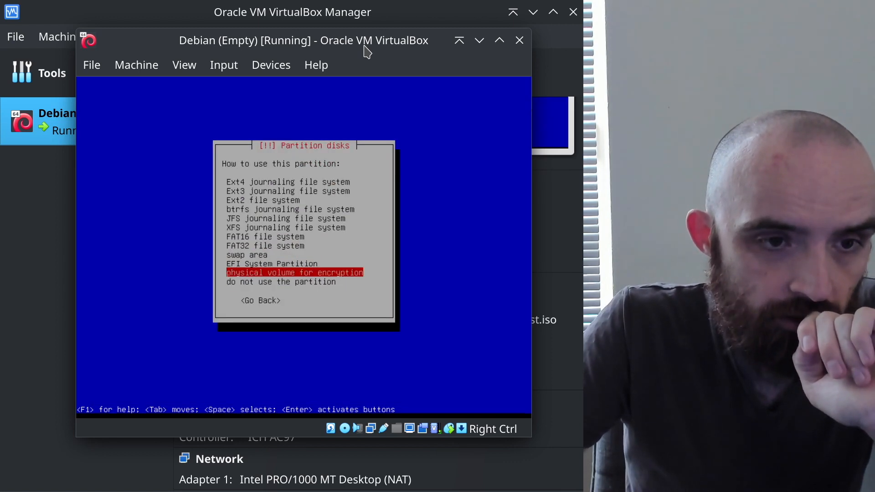
key("Up")
key("Up")
key("Up")
key("Return")
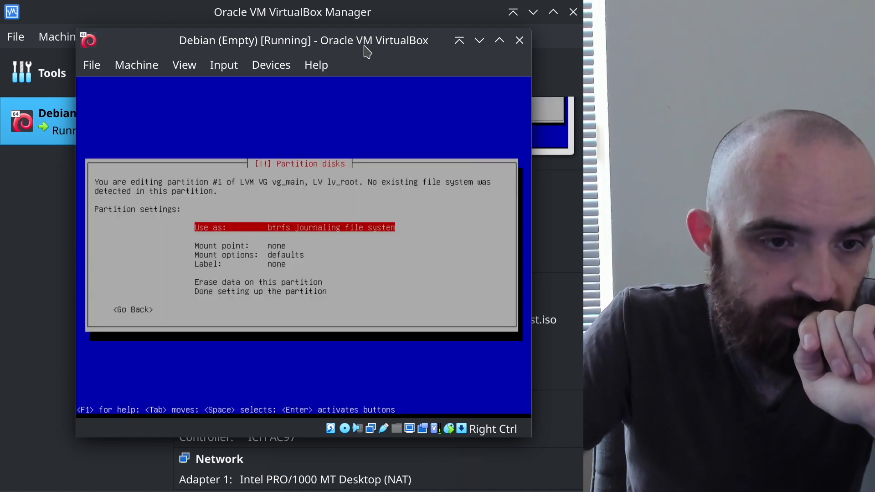
key("Down")
key("Return")
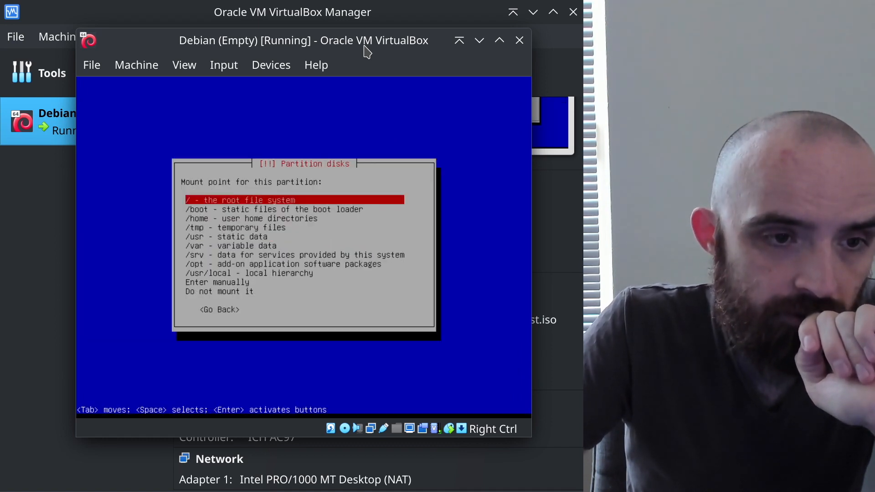
key("Return")
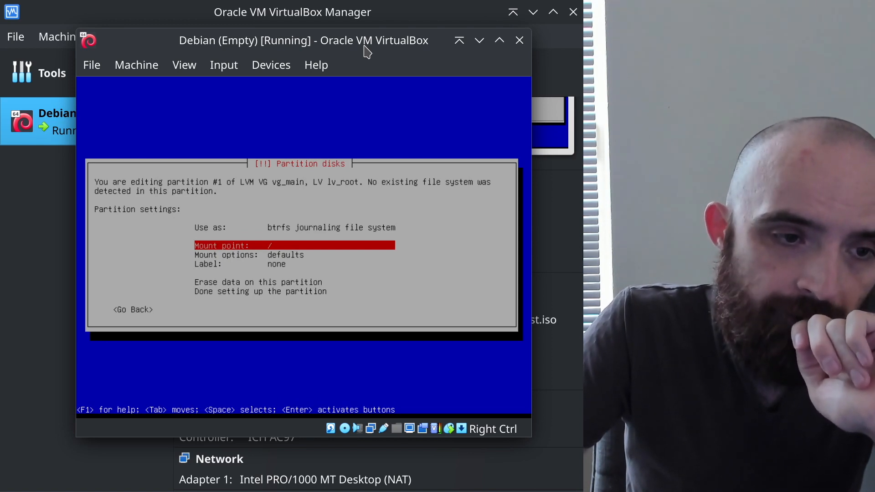
Keep the default mount options and finish setting up the lv_root partition
key("Down")
key("Return")
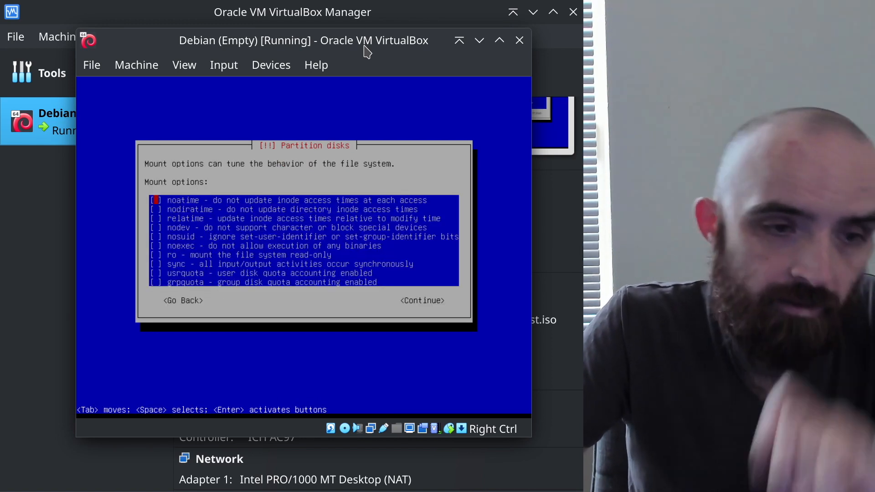
key("Tab")
key("Tab")
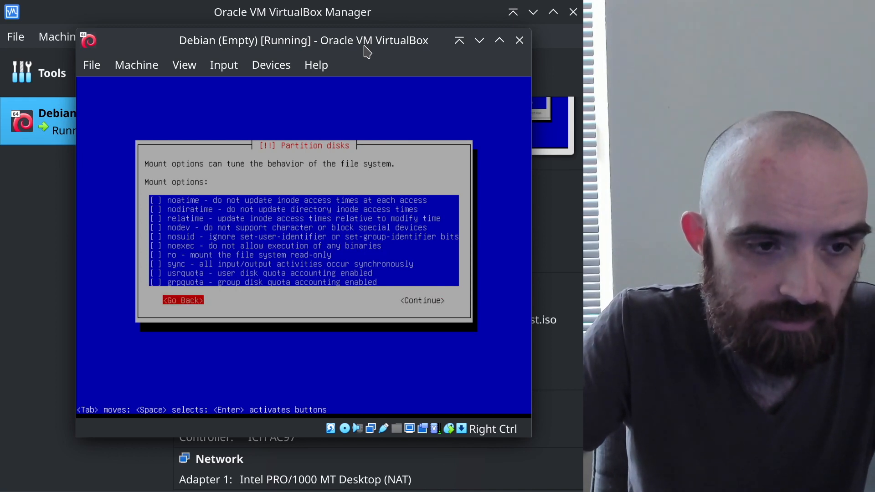
key("Return")
key("Down")
key("Down")
key("Down")
key("Down")
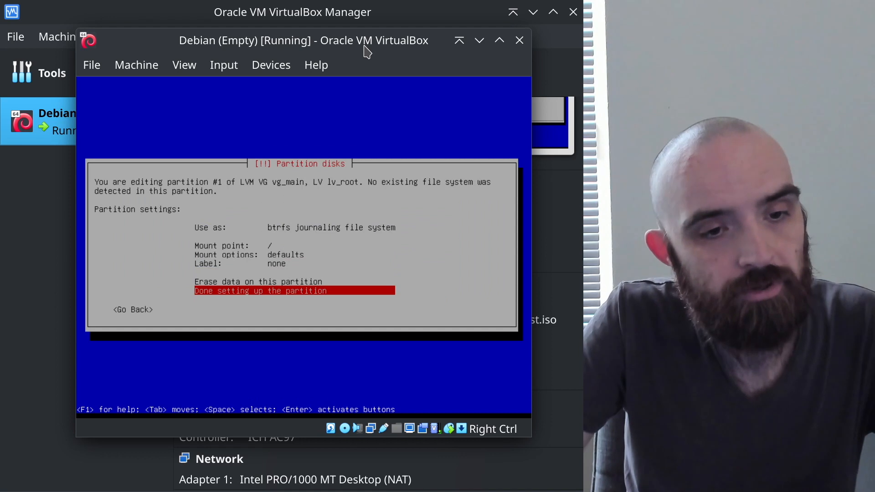
key("Return")
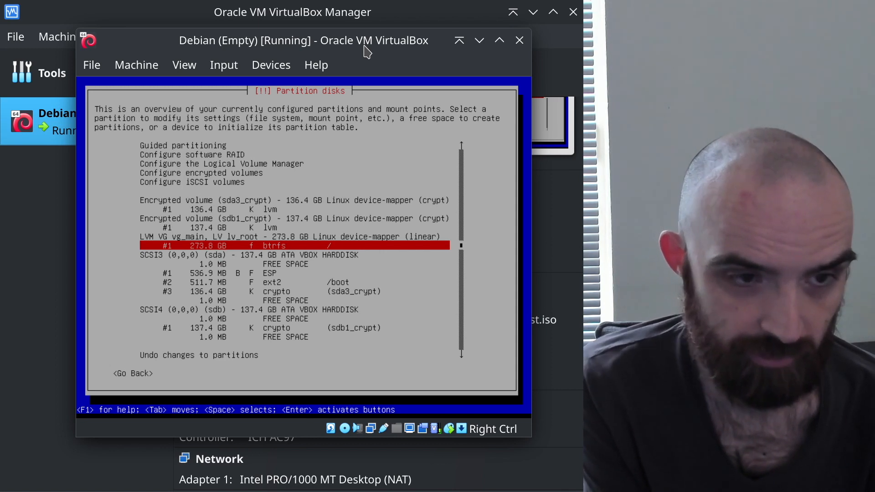
key("Down")
key("Down")
key("Down")
key("Down")
key("Down")
key("Down")
key("Down")
key("Down")
key("Down")
key("Down")
key("Down")
key("Down")
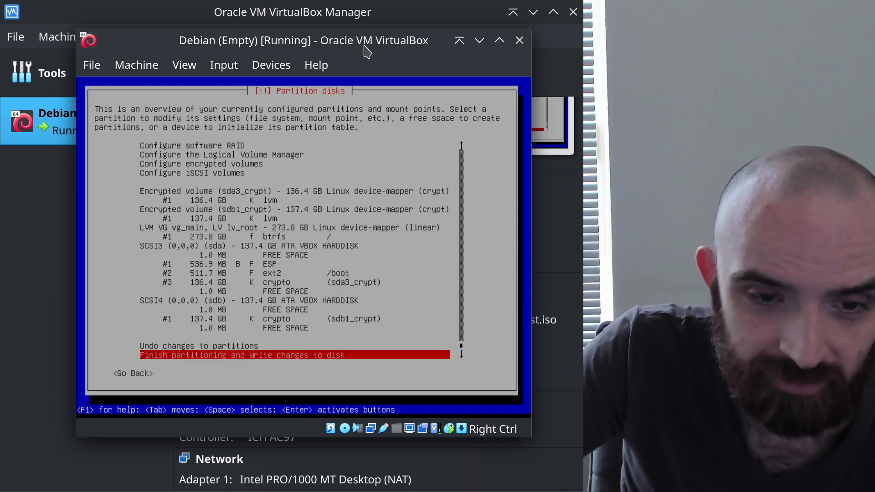
Review the btrfs root, ESP and /boot entries, then choose Finish partitioning and write changes
key("Up")
key("Up")
key("Up")
key("Up")
key("Up")
key("Up")
key("Up")
key("Up")
key("Up")
key("Up")
key("Up")
key("Up")
key("Up")
key("Up")
key("Up")
key("Up")
key("Up")
key("Up")
key("Up")
key("Up")
key("Up")
key("Up")
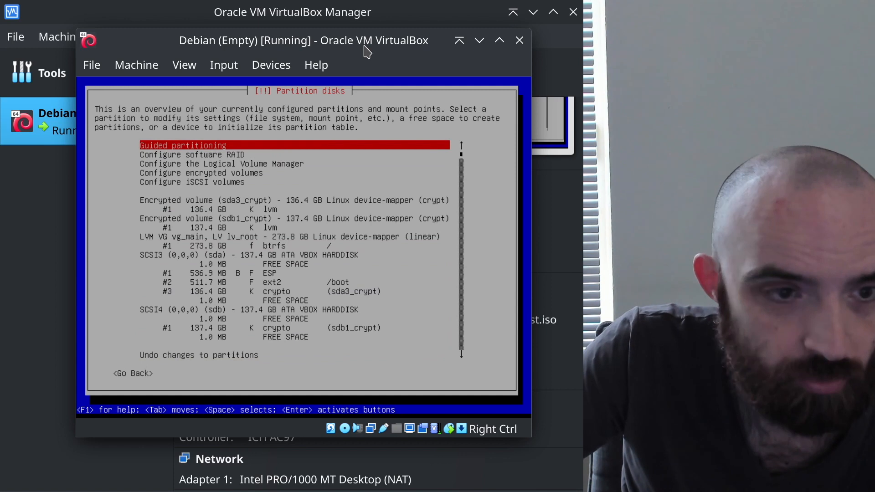
key("Down")
key("Down")
key("Down")
key("Down")
key("Down")
key("Down")
key("Down")
key("Down")
key("Down")
key("Down")
key("Down")
key("Down")
key("Down")
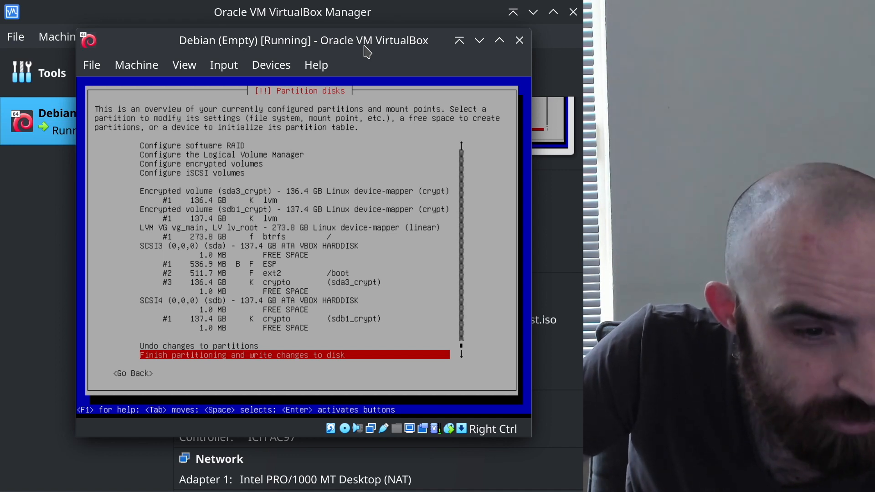
key("Up")
key("Up")
key("Up")
key("Up")
key("Up")
key("Up")
key("Up")
key("Up")
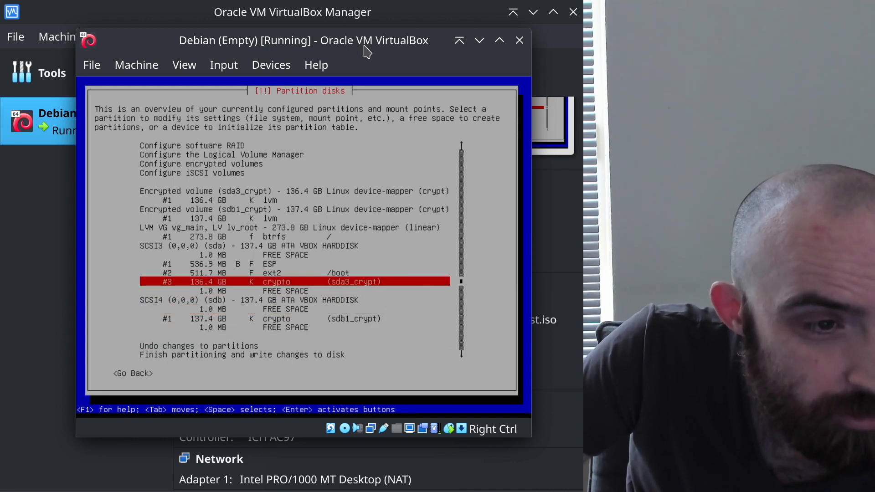
key("Up")
key("Up")
key("Up")
key("Up")
key("Up")
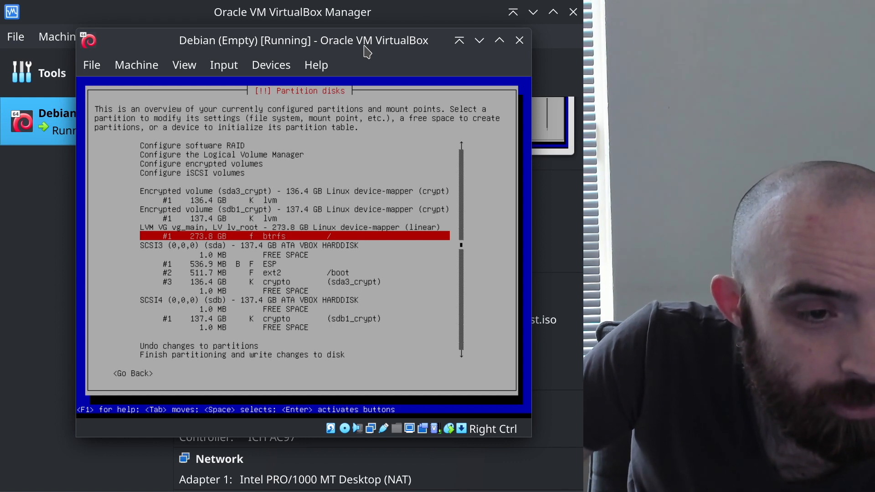
key("Down")
key("Down")
key("Down")
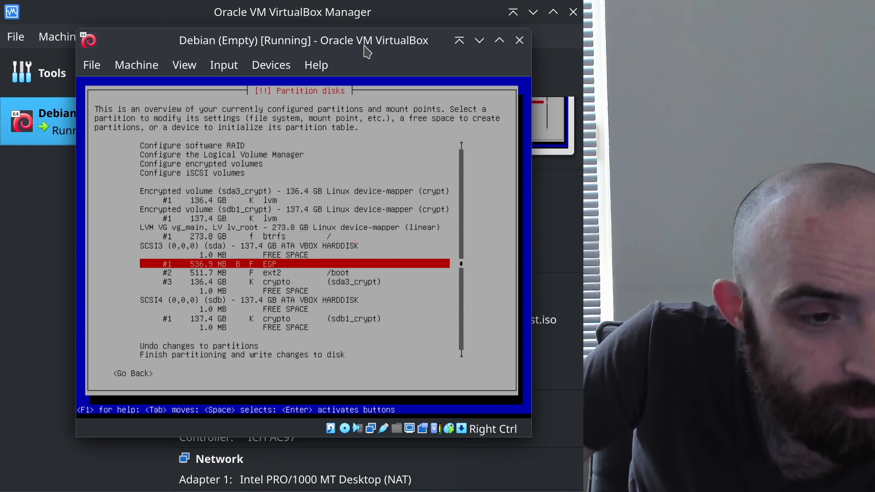
key("Down")
key("Down")
key("Down")
key("Down")
key("Down")
key("Down")
key("Down")
key("Down")
key("Down")
key("Return")
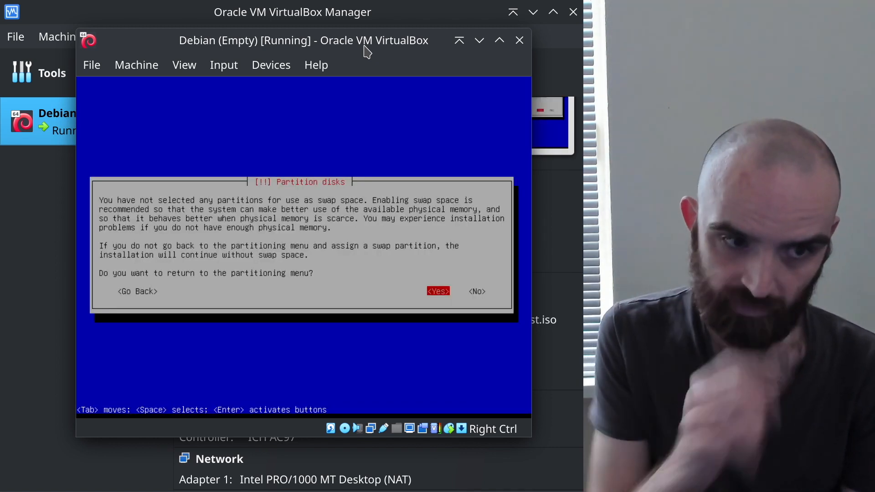
Continue without swap space and confirm writing the changes to disks
key("Tab")
key("Return")
key("Tab")
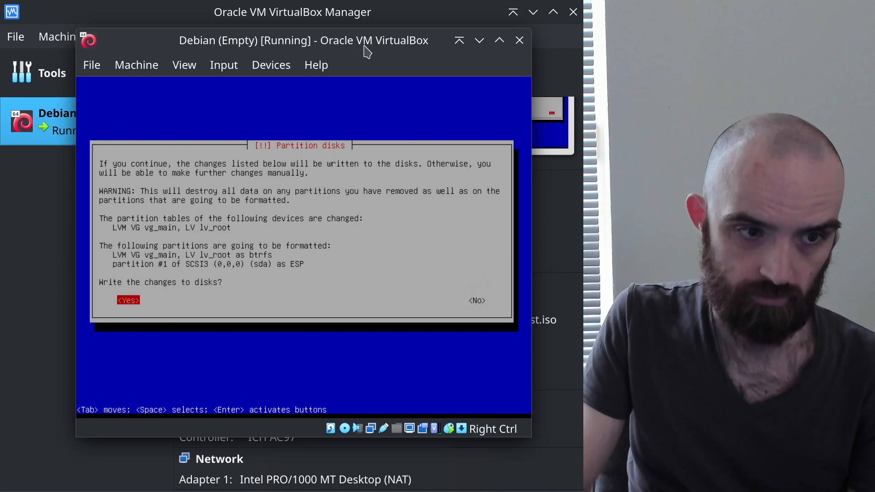
key("Return")
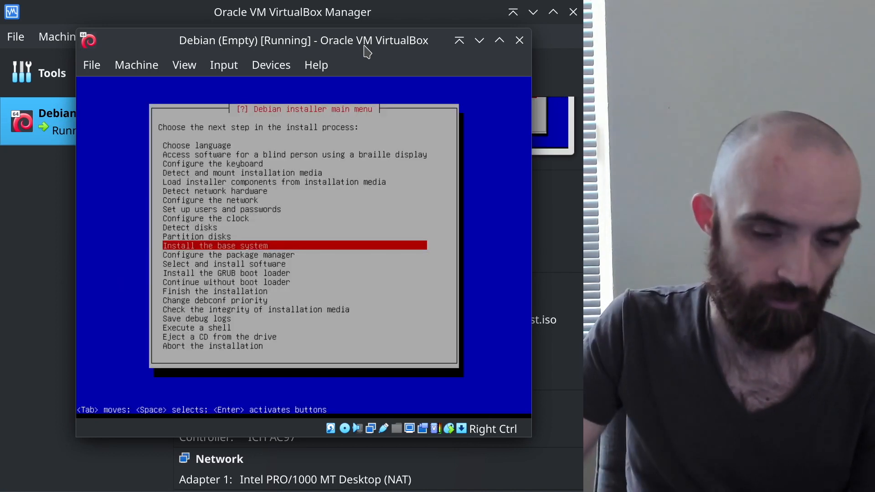
Capture the keyboard for the VM, switch to the installer's second console with Alt+F2 and activate it
key("Control_R")
key("Return")
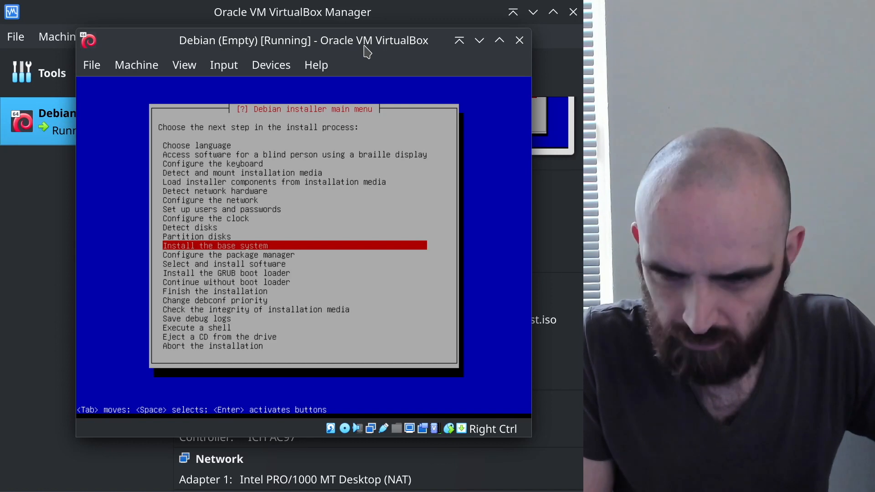
key("Control_R")
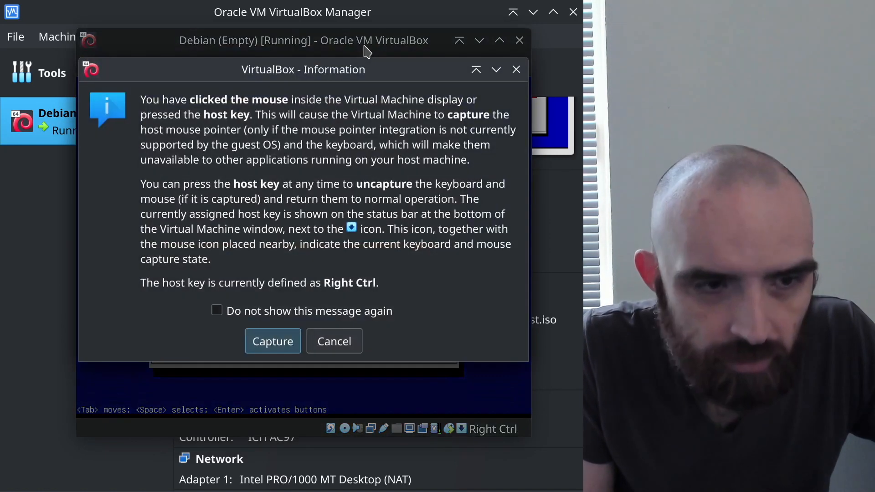
key("Escape")
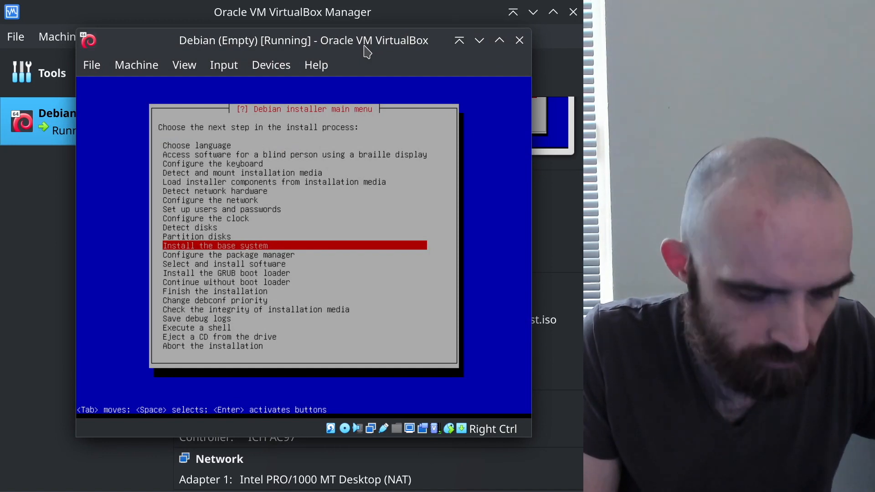
key("alt+F2")
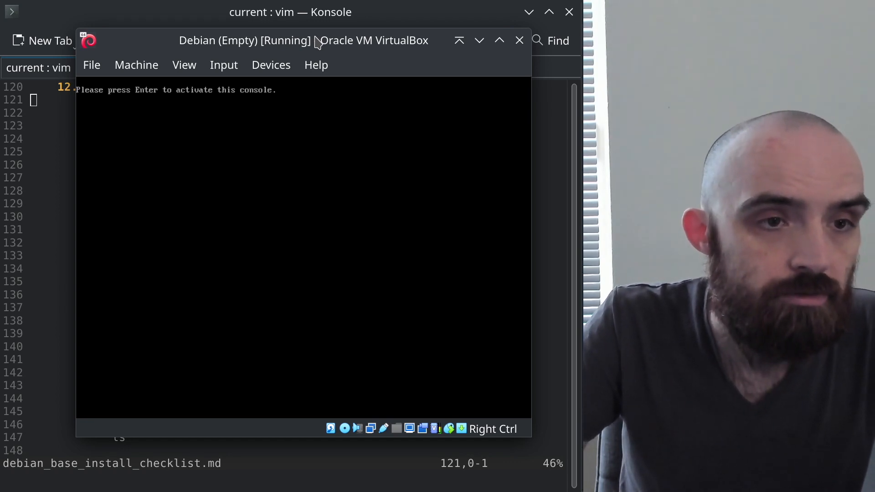
key("Return")
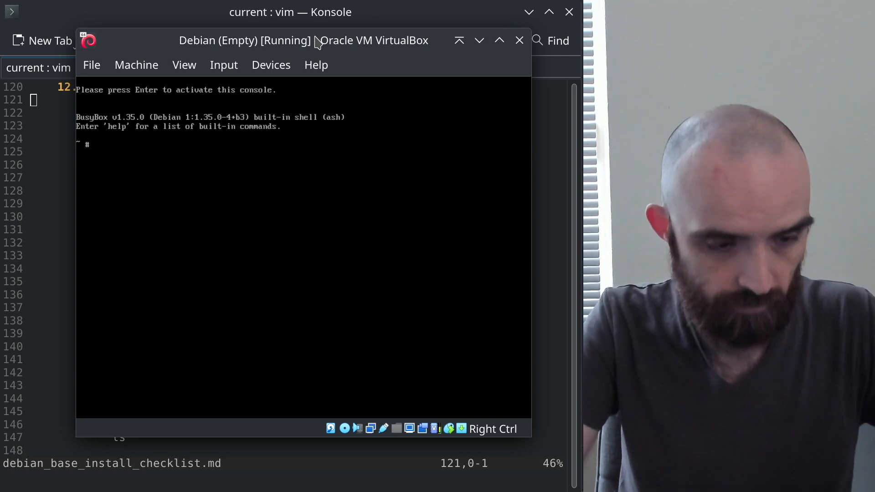
Run df -h twice, clearing the screen between, to see lv_root on /target and sda1 on /target/boot/efi
type("df")
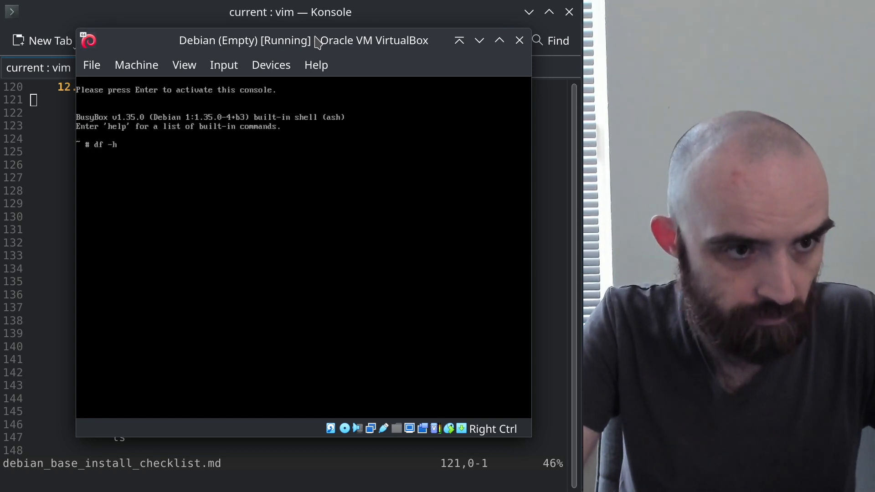
type(" -h")
key("Return")
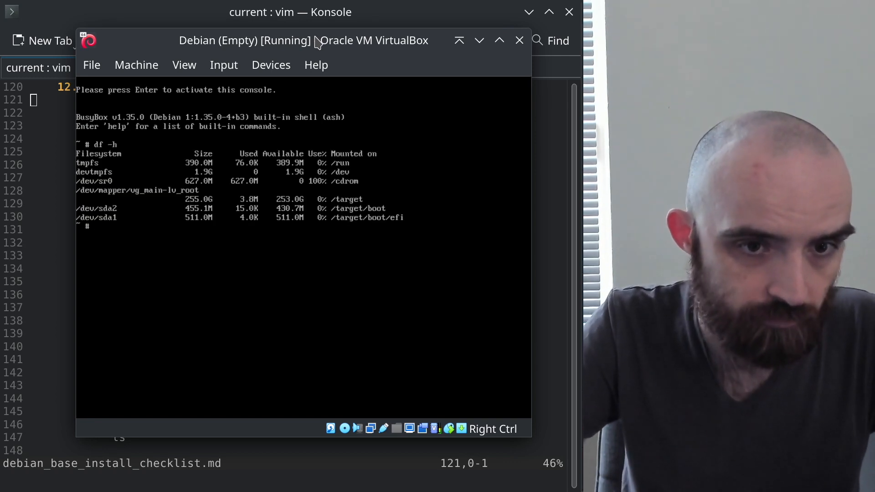
key("Up")
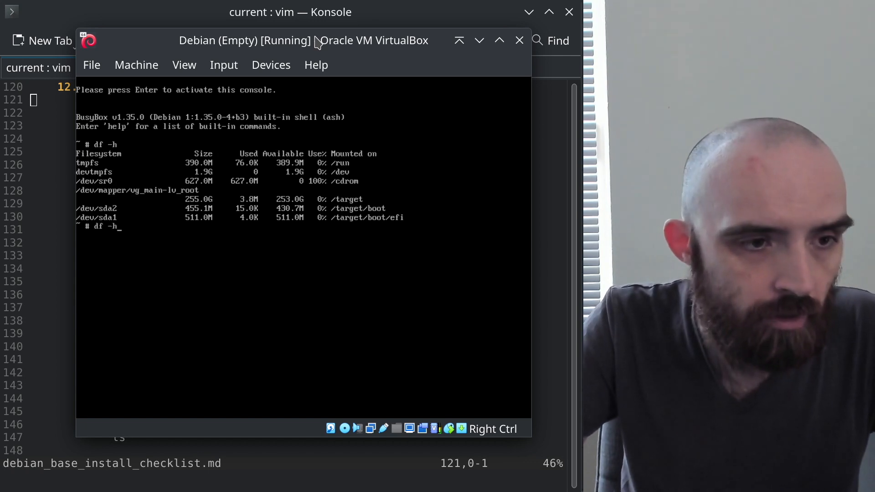
key("Down")
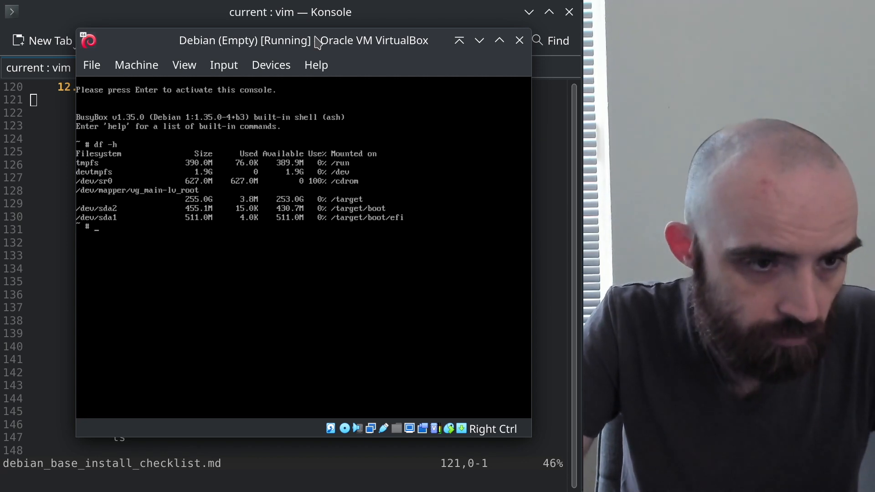
key("Tab")
key("Tab")
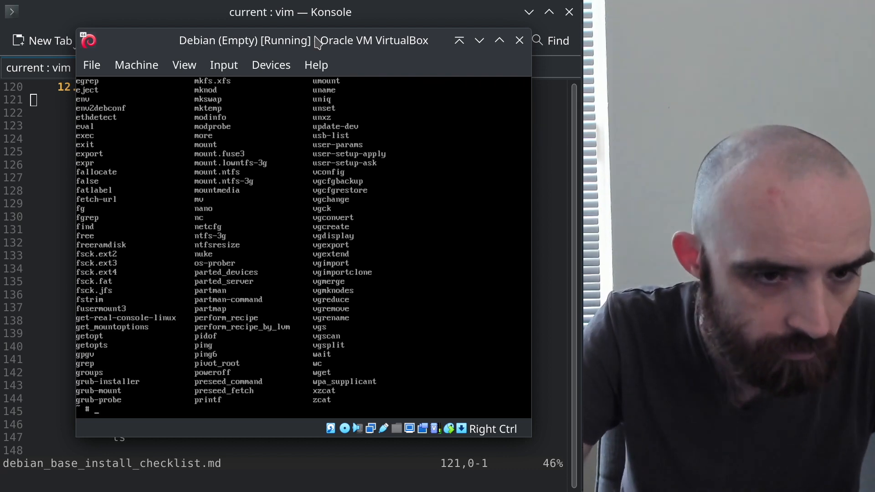
key("ctrl+l")
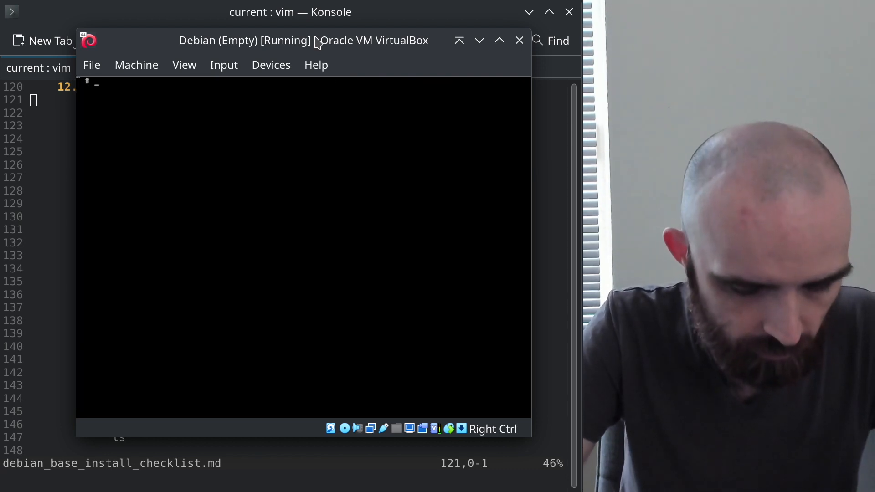
type("df -h")
key("Return")
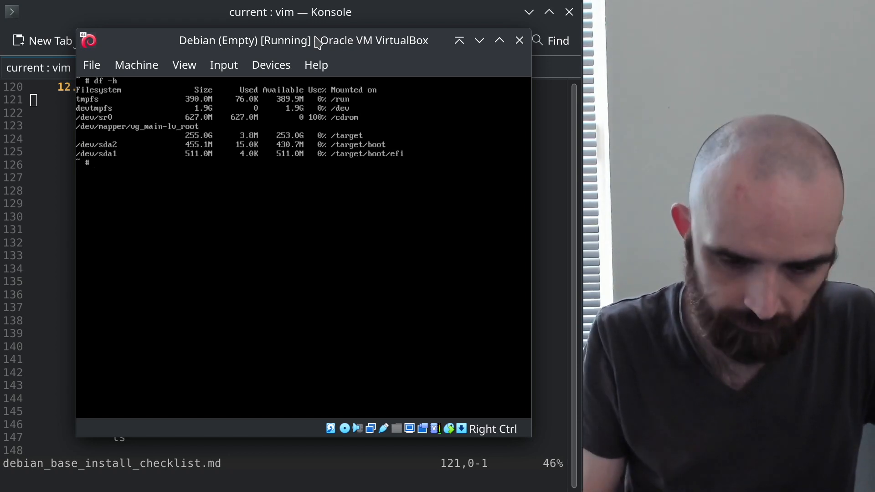
key("alt+Tab")
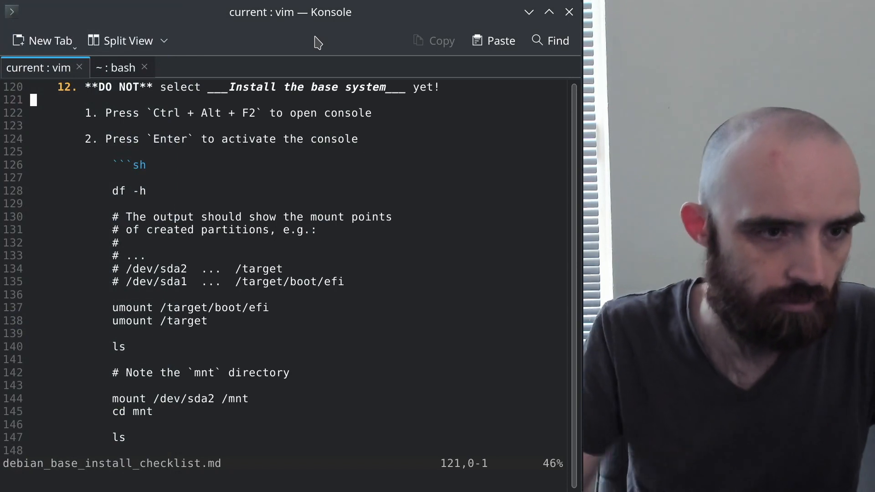
Find the unmount commands in the checklist and unmount /target/boot/efi in the VM console
left_click(143, 166)
scroll(139, 178, "down", 2)
left_click(174, 219)
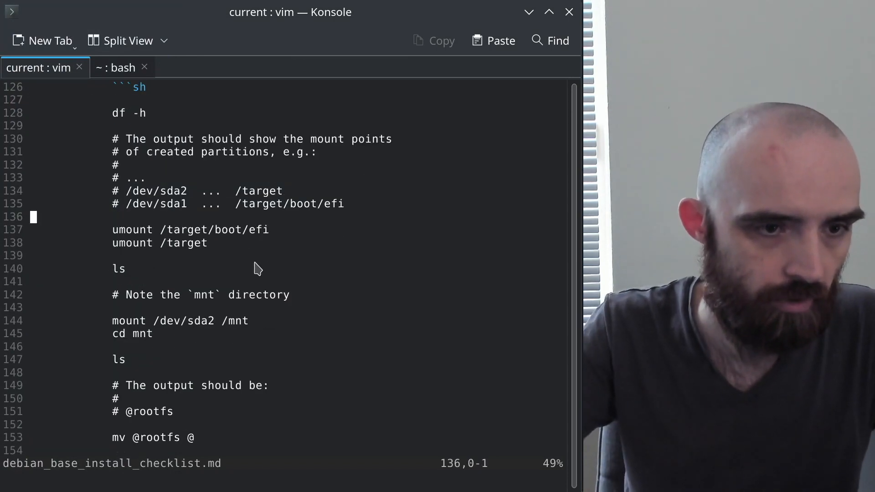
key("j")
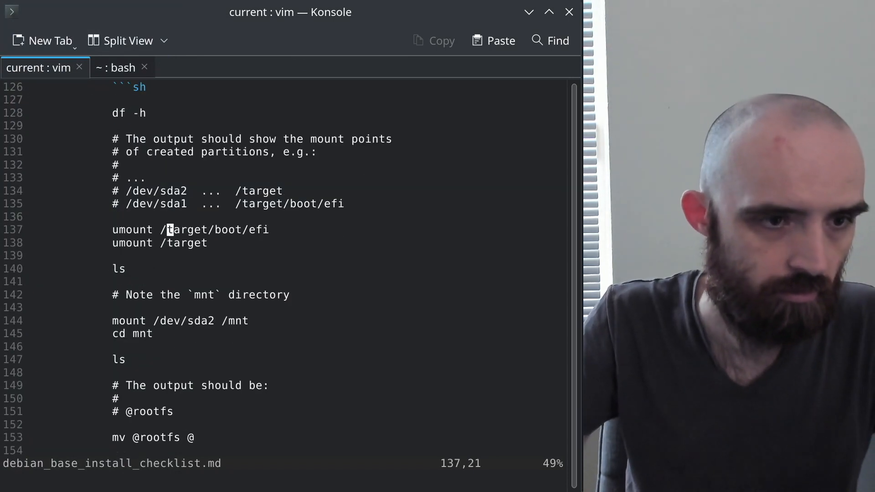
key("alt+Tab")
type("u")
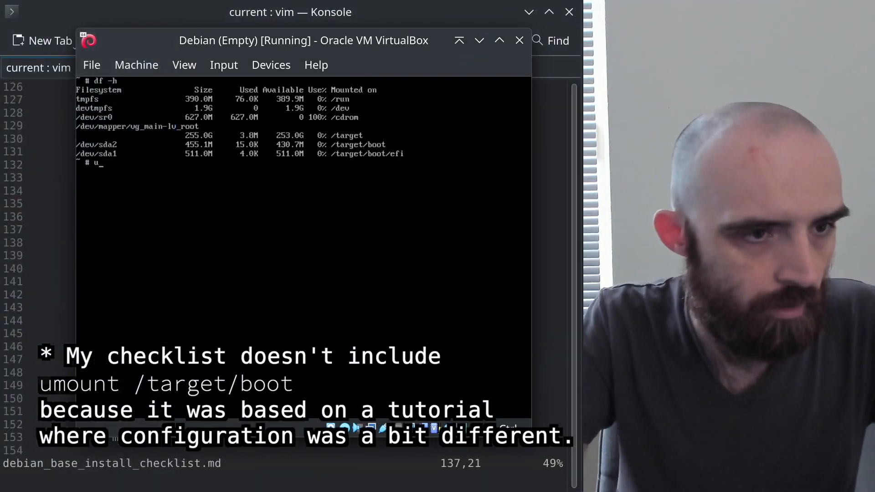
type("mou")
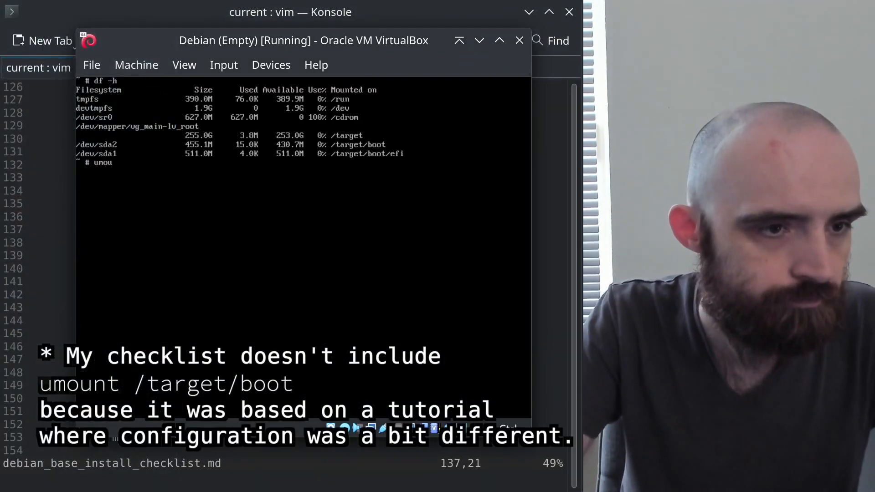
type("nt /")
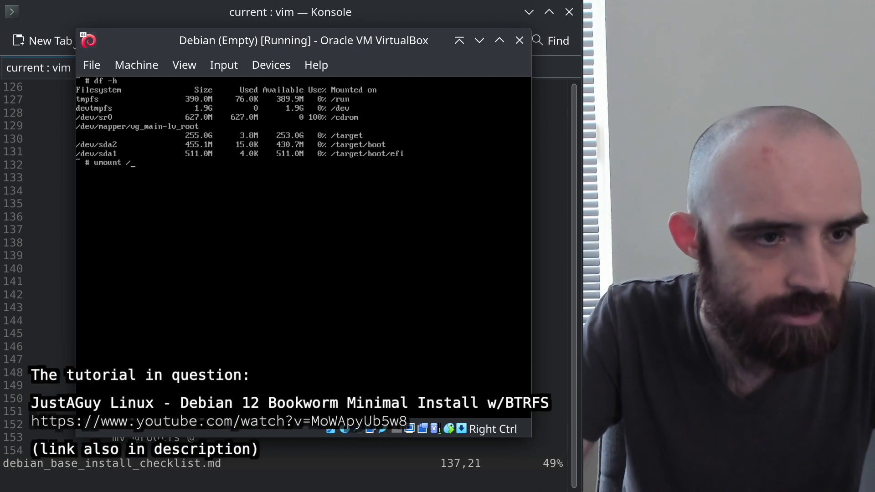
type("target/boot/efi/")
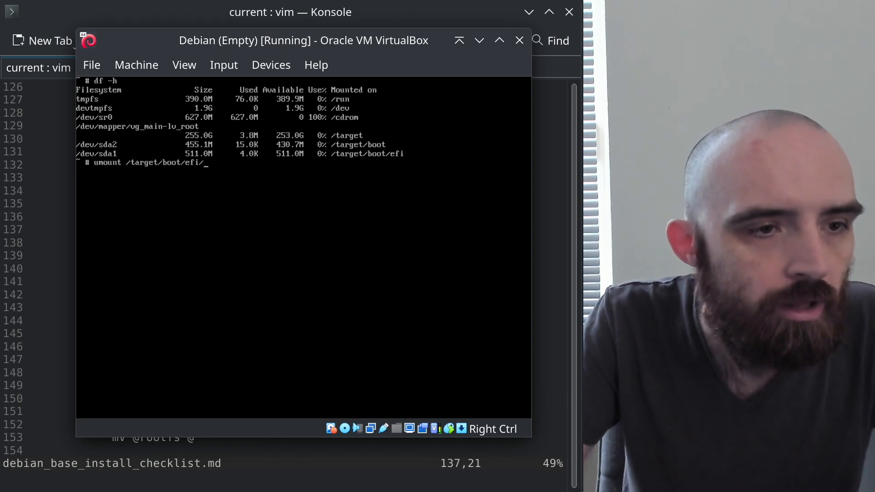
key("Return")
Unmount /target/boot and then /target by editing the recalled umount command
key("Up")
key("BackSpace")
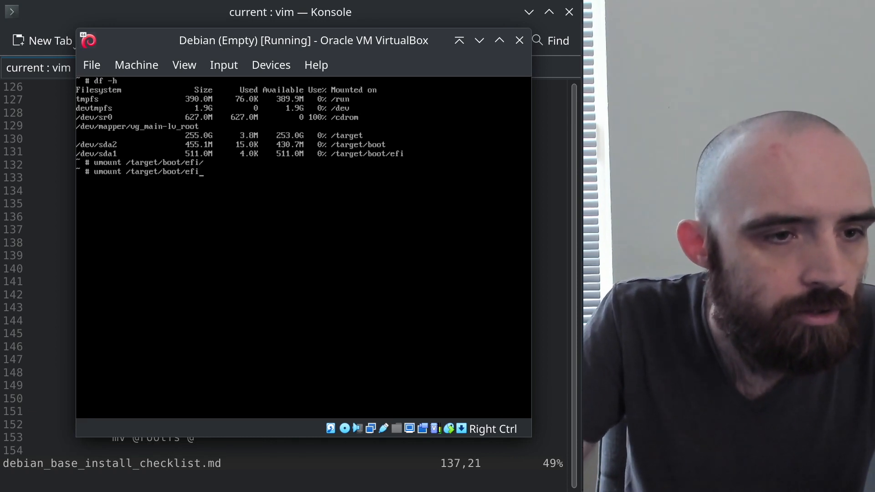
key("BackSpace")
key("BackSpace")
key("Return")
key("Up")
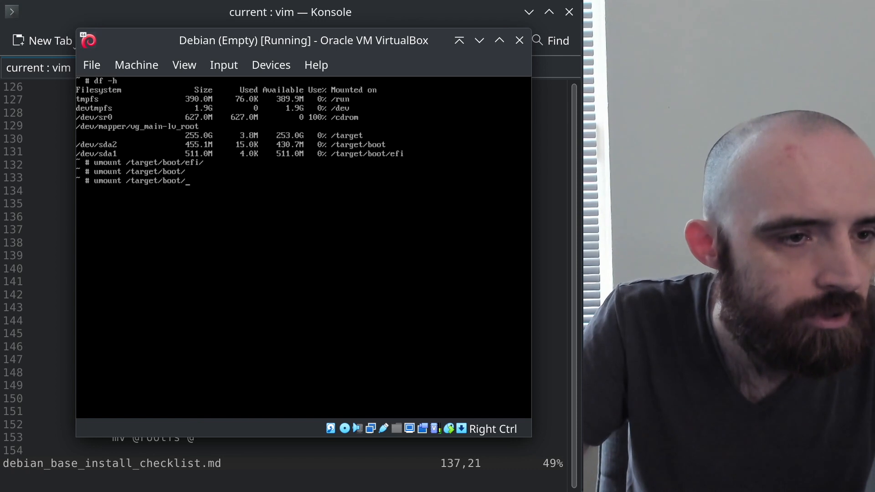
key("BackSpace")
key("BackSpace")
key("BackSpace")
key("Return")
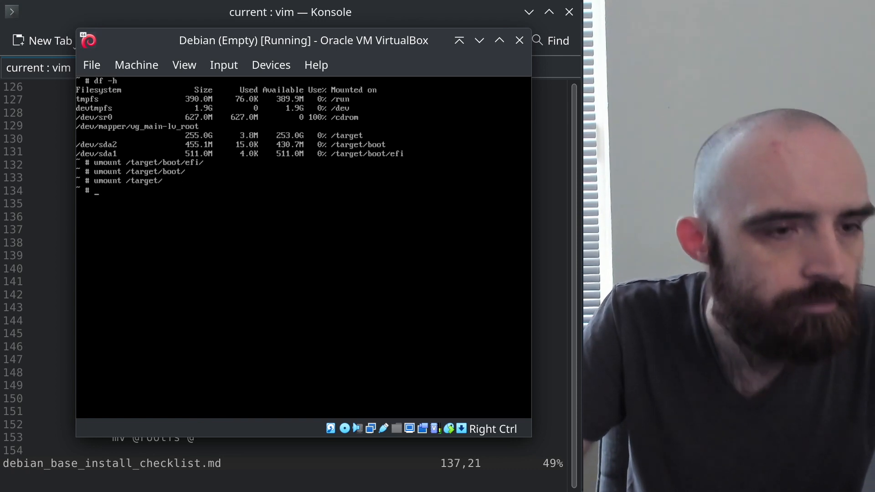
key("alt+Tab")
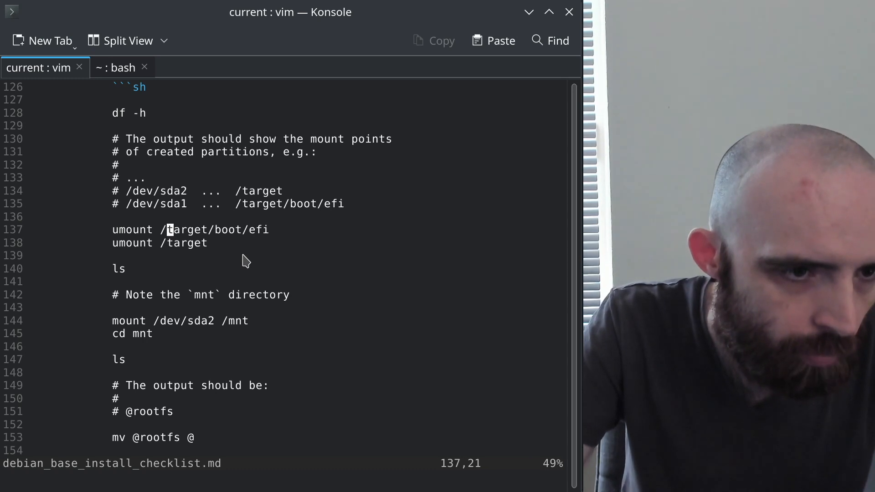
In the Konsole vim checklist, highlight the expected '/dev/sda2 ... /target' mount line, then return to the VM
key("alt+Tab")
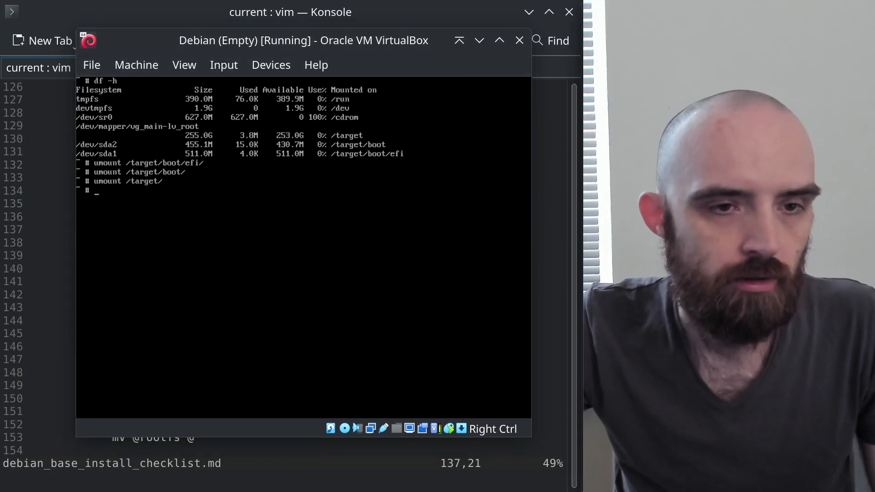
left_click(368, 21)
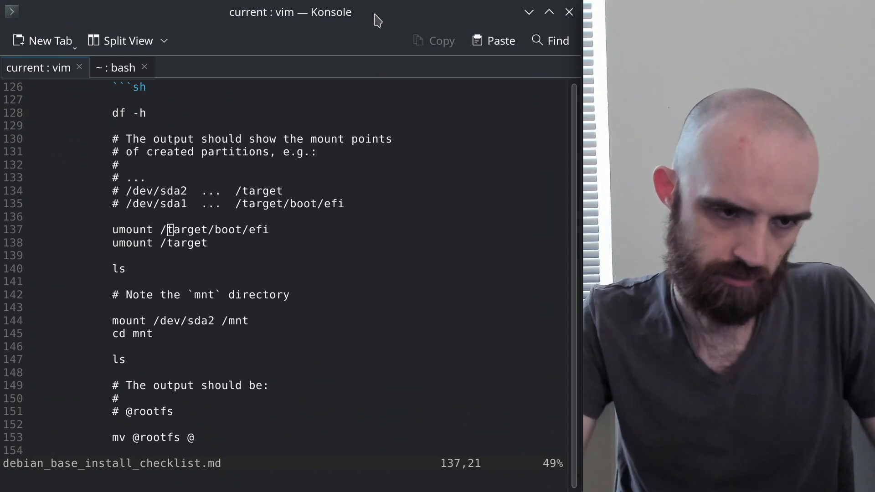
left_click_drag(162, 190, 286, 192)
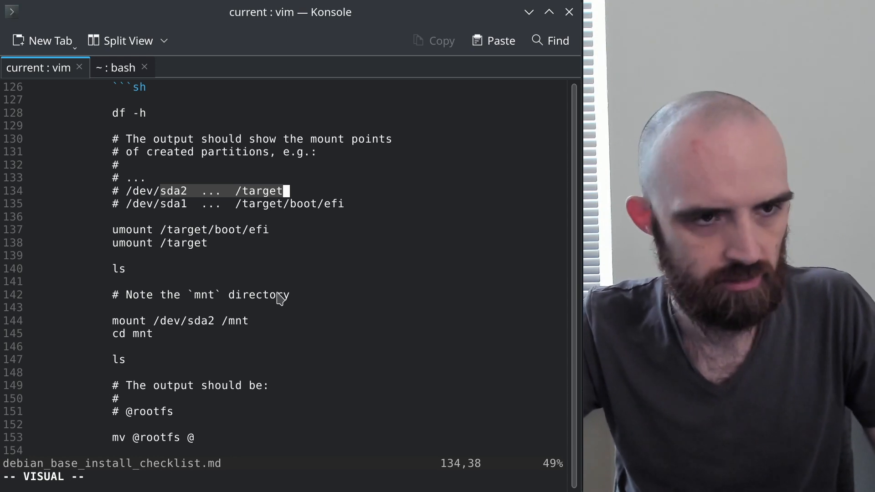
key("alt+Tab")
key("alt+Tab")
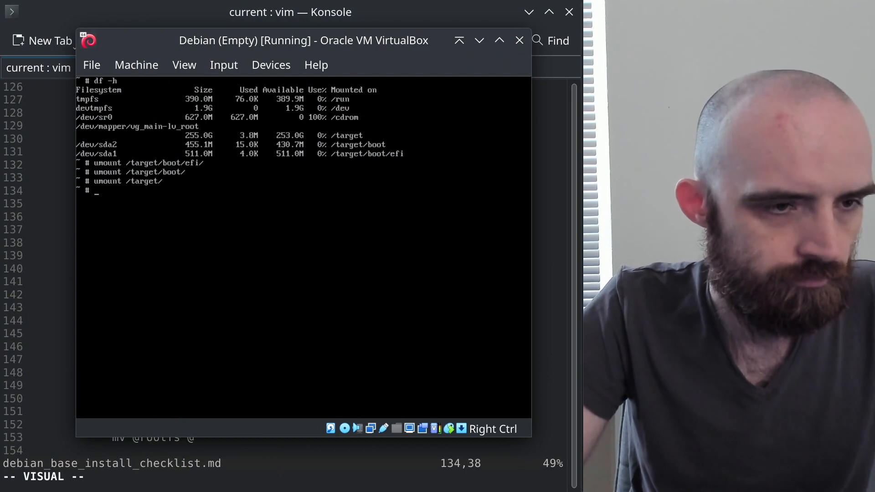
Rerun df -h from history to confirm /target is no longer mounted
type("mount")
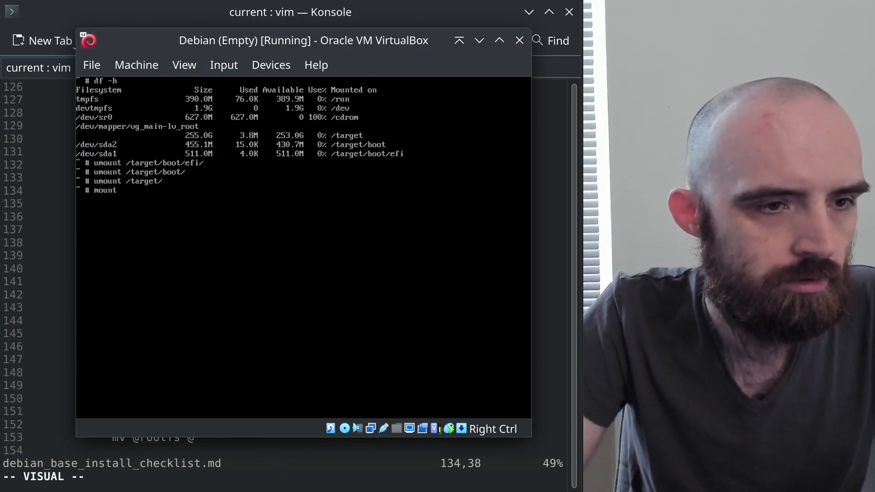
key("BackSpace")
key("BackSpace")
key("BackSpace")
key("BackSpace")
key("BackSpace")
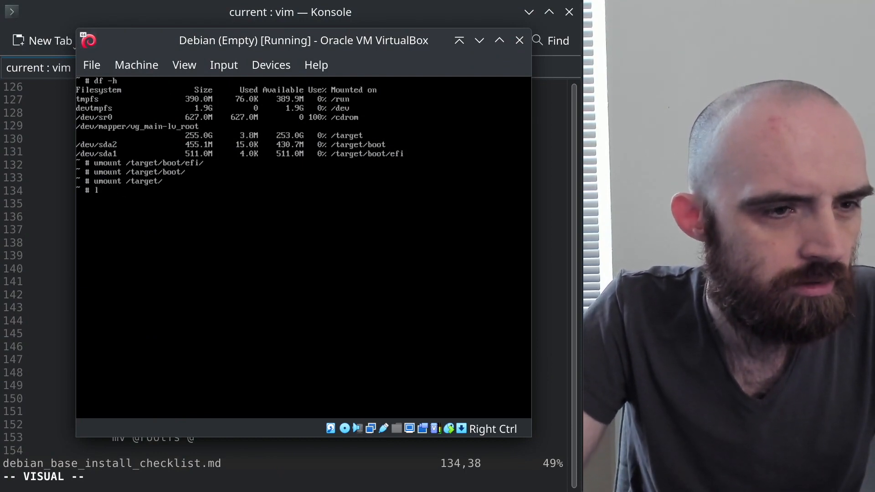
key("Up")
key("Up")
key("Up")
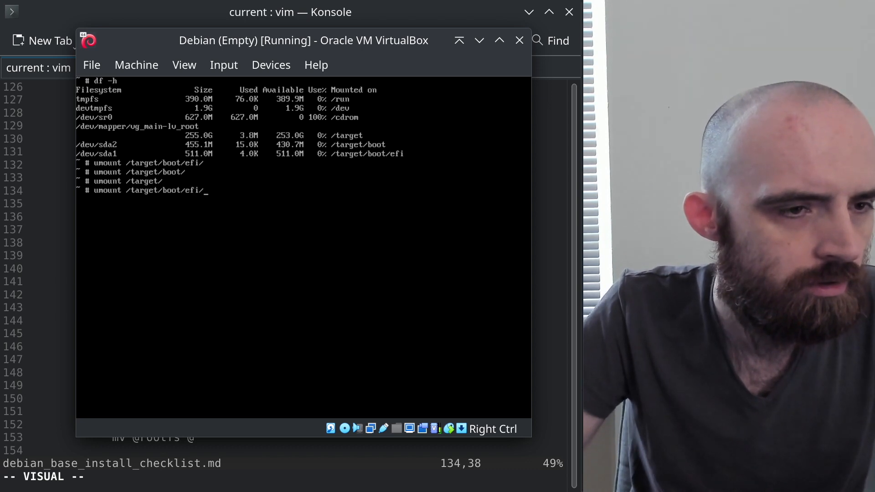
key("Up")
key("Return")
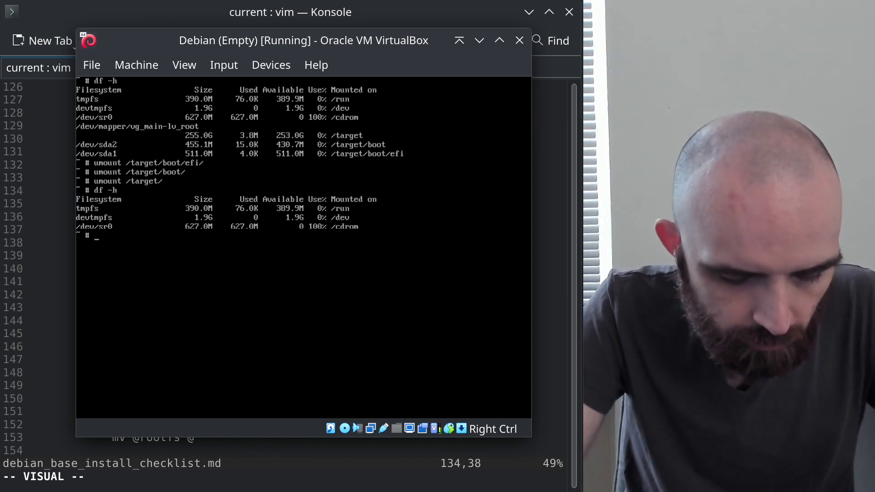
Mount /dev/mapper/vg_main-lv_root at /mnt
type("nt ")
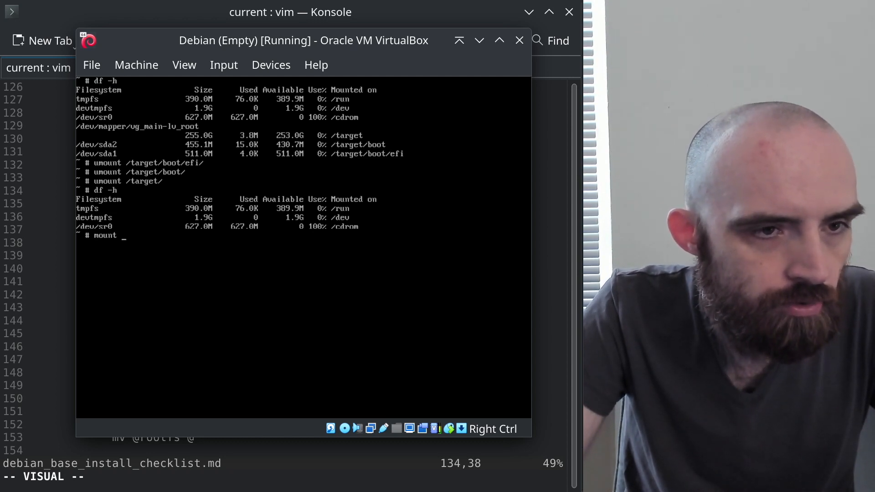
type("/")
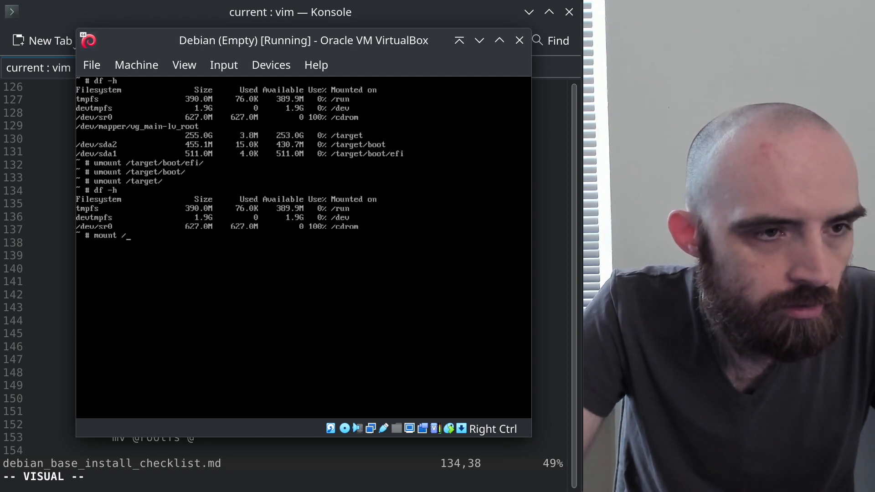
type("v/mapper/v")
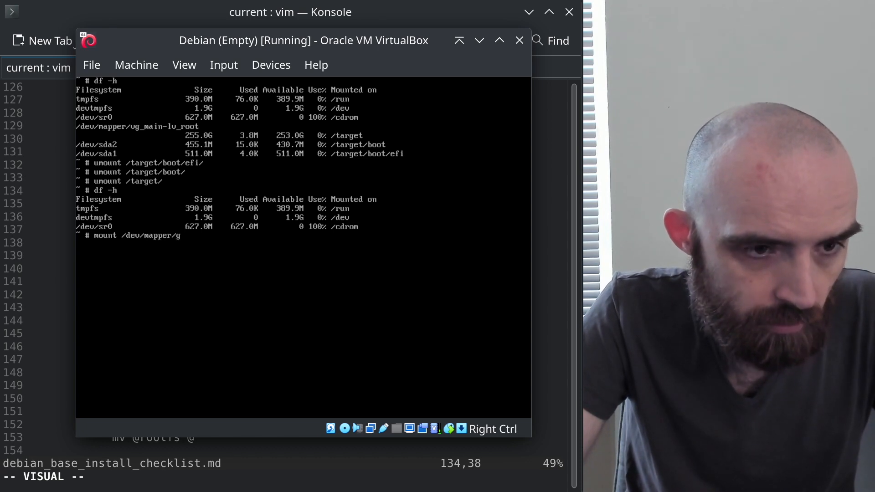
key("BackSpace")
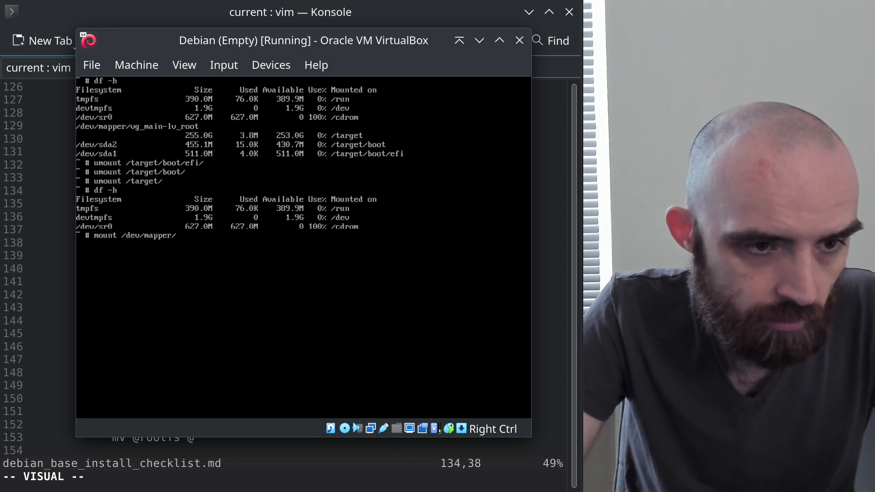
type("v")
key("Tab")
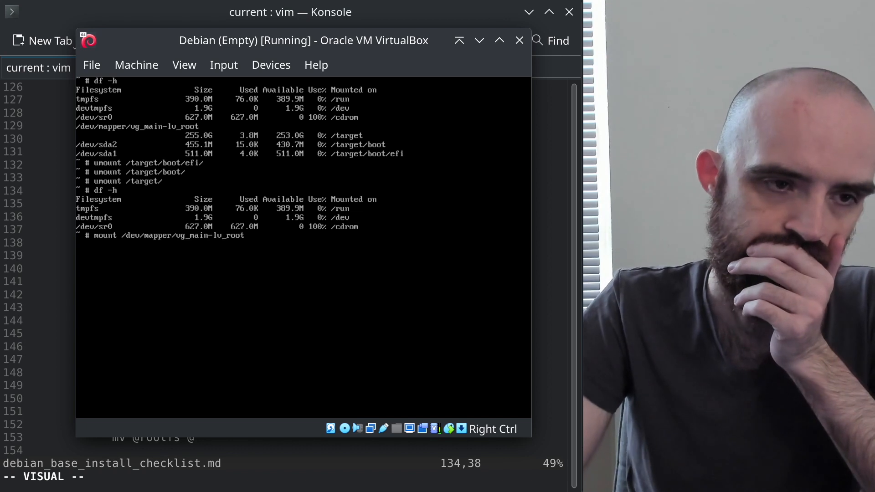
type("/")
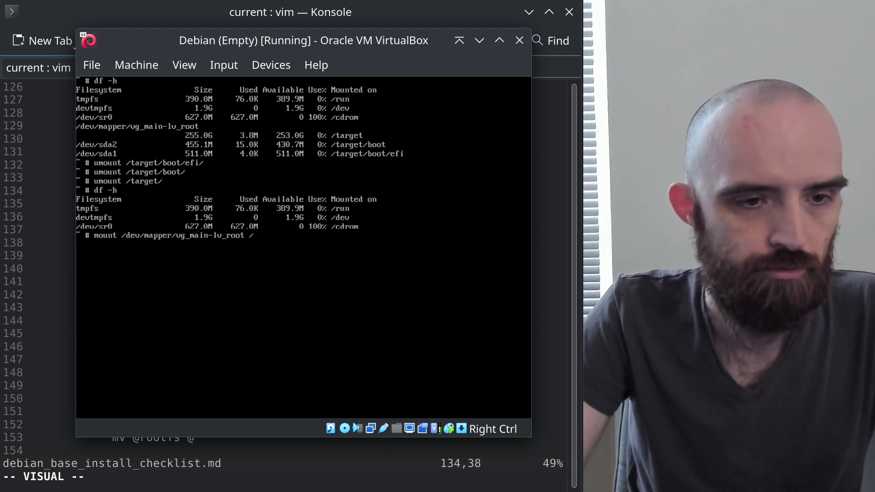
type("mnt")
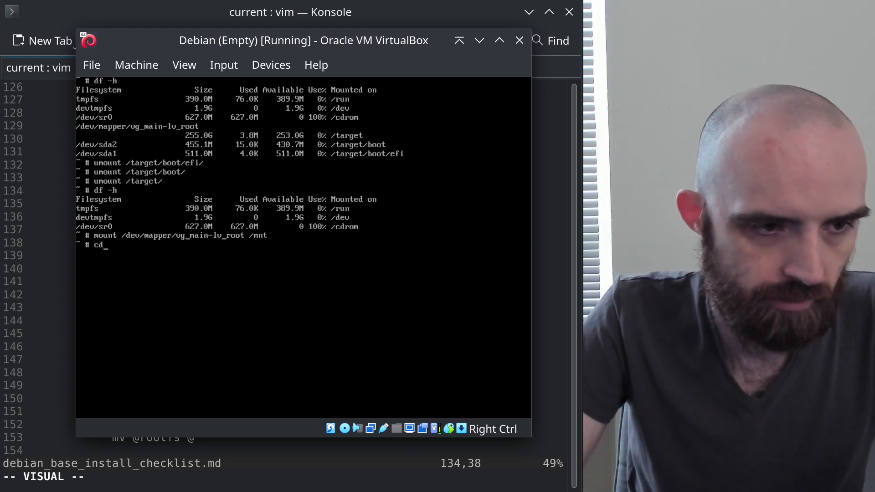
key("Return")
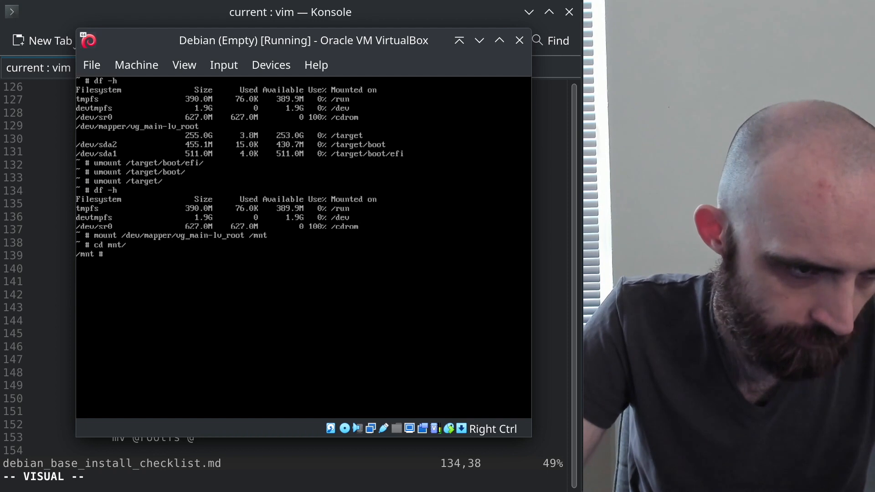
type("ls")
key("Return")
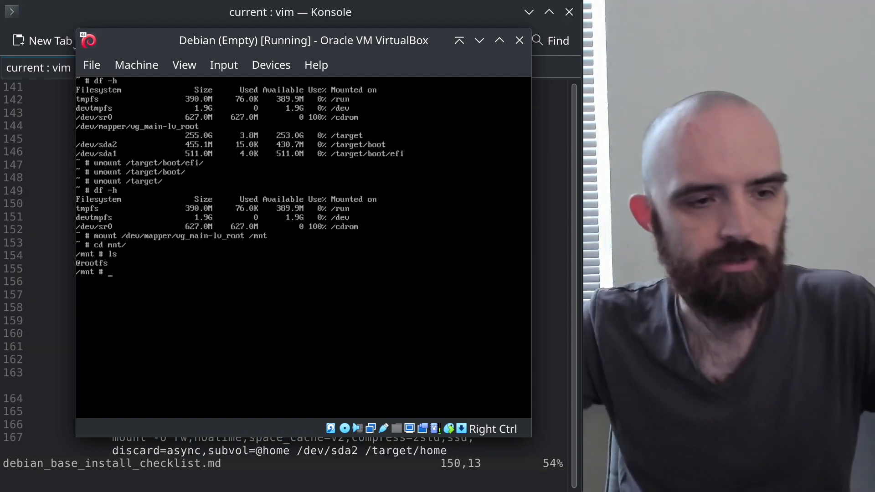
type("mv @rootfs/")
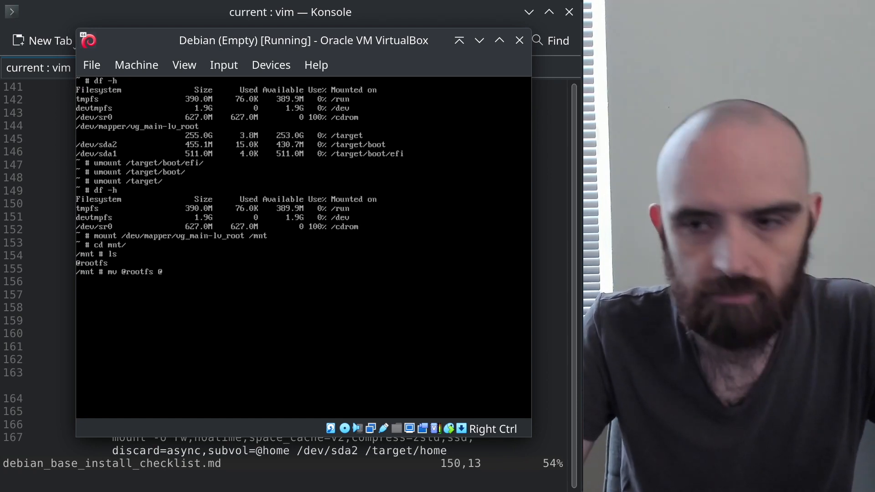
key("Return")
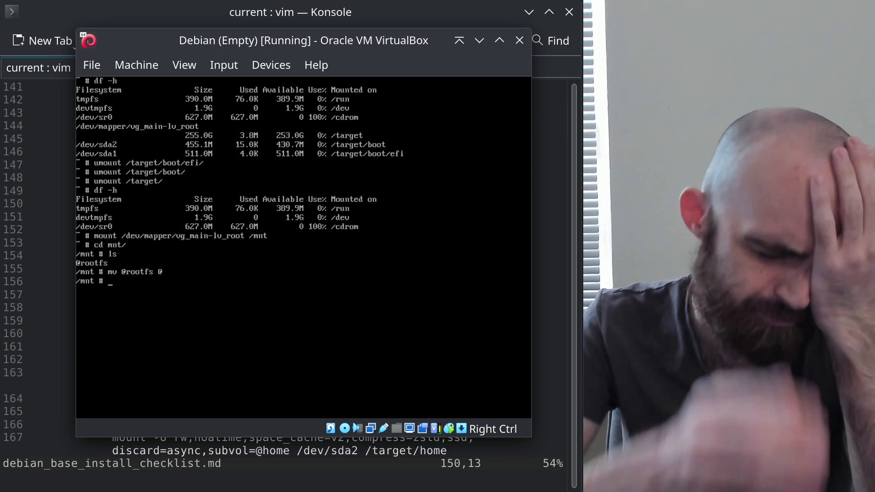
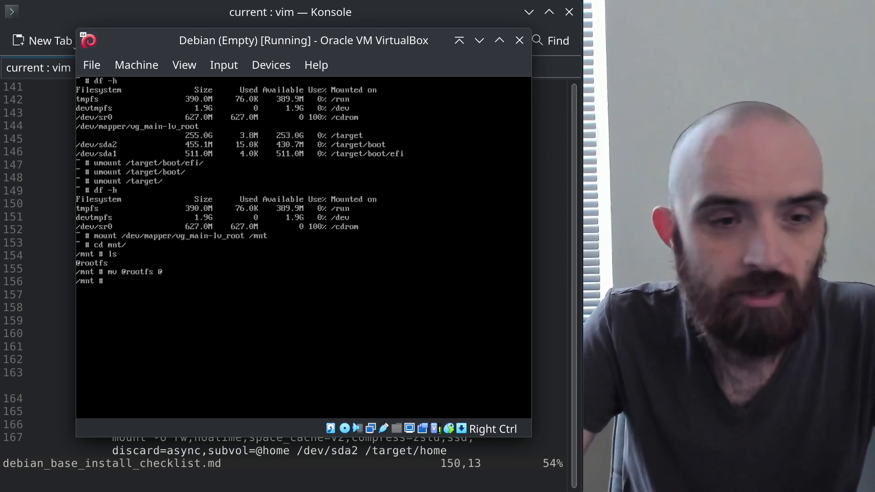
Review the line 163 mount options through subvol=@ in the vim checklist
key("alt+Tab")
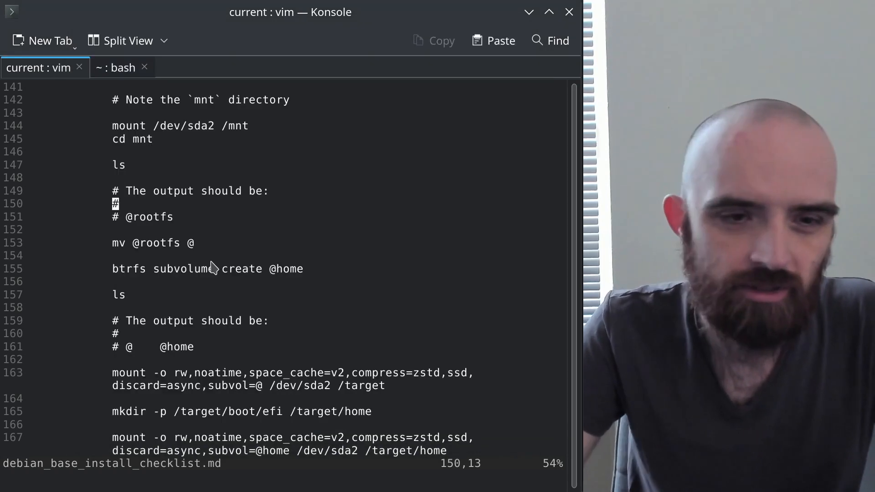
scroll(183, 360, "down", 3)
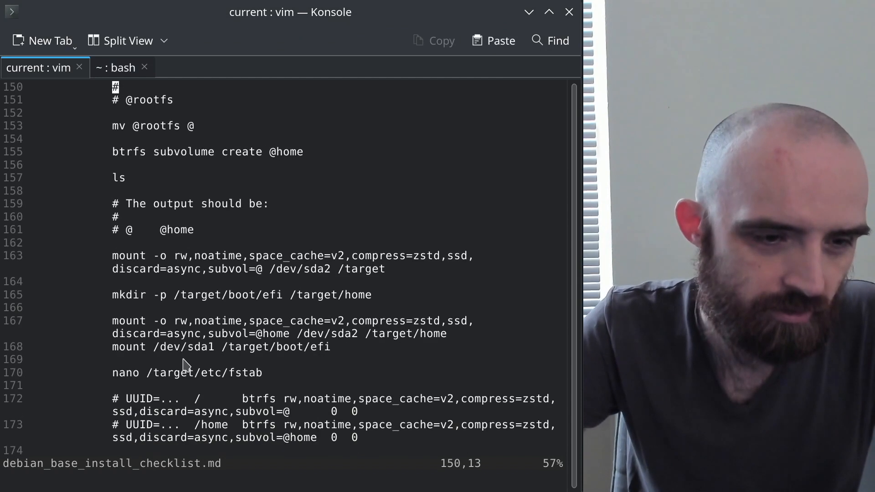
left_click(176, 257)
left_click_drag(176, 257, 263, 276)
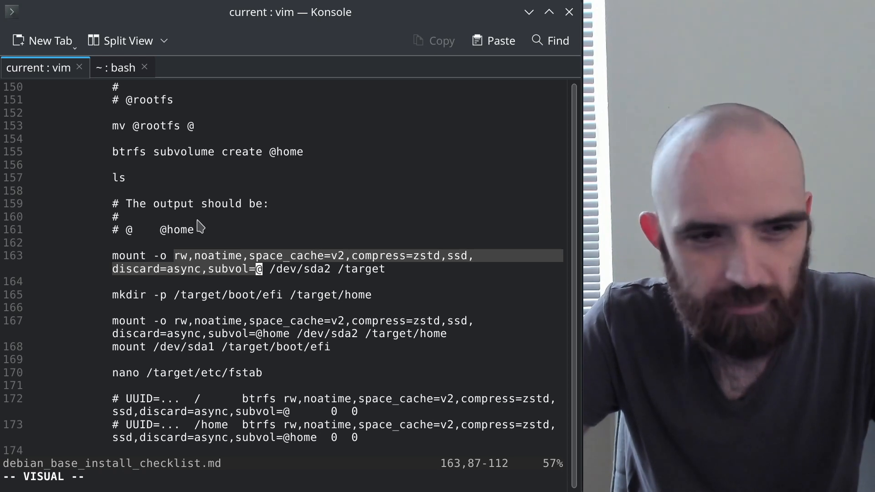
scroll(191, 163, "down", 1)
scroll(191, 163, "up", 4)
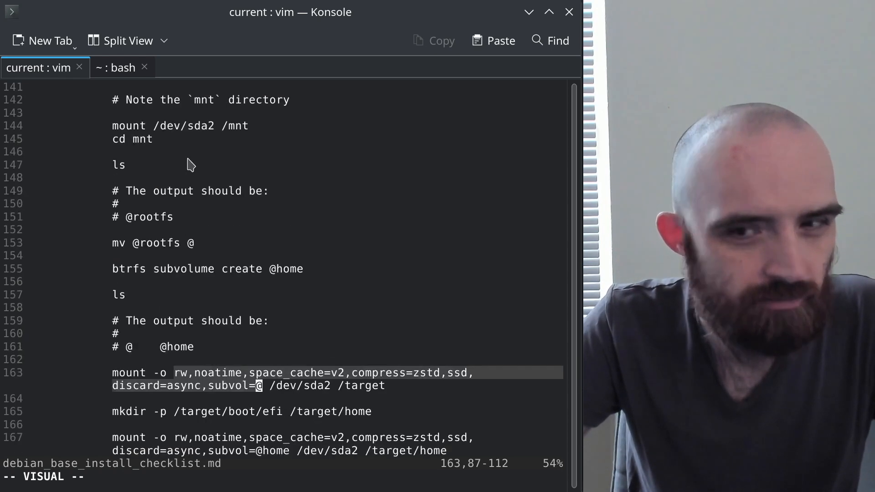
left_click(210, 302)
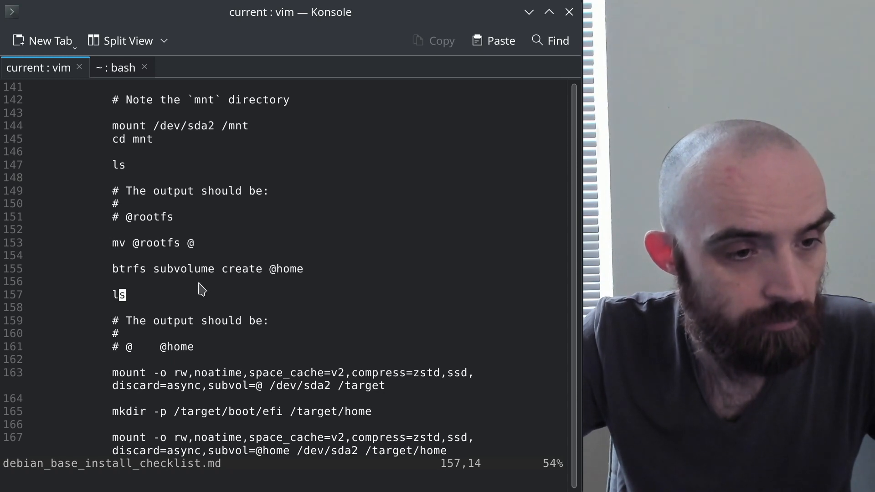
left_click(114, 267)
left_click_drag(114, 269, 303, 270)
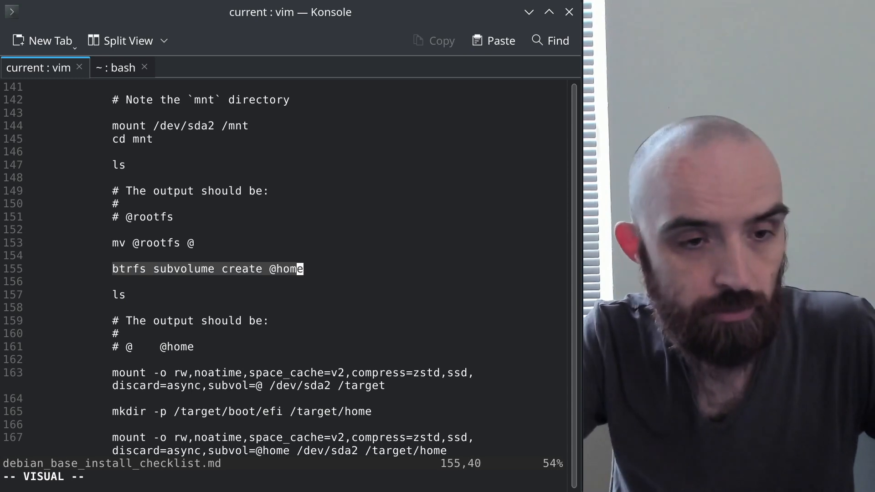
key("alt+Tab")
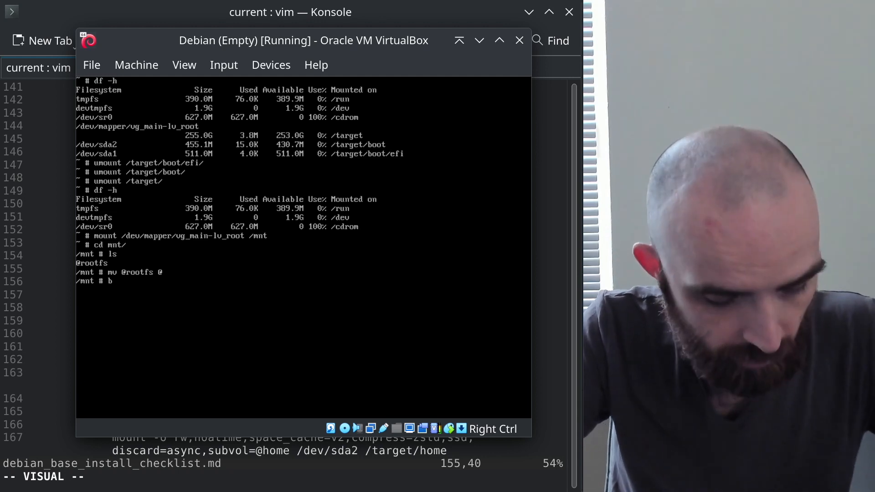
key("alt+Tab")
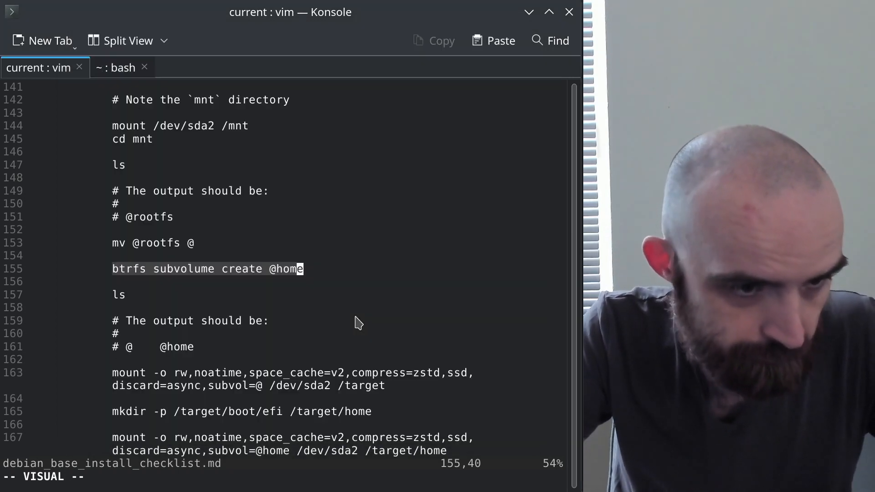
key("alt+Tab")
type("s")
key("BackSpace")
type("subvolume")
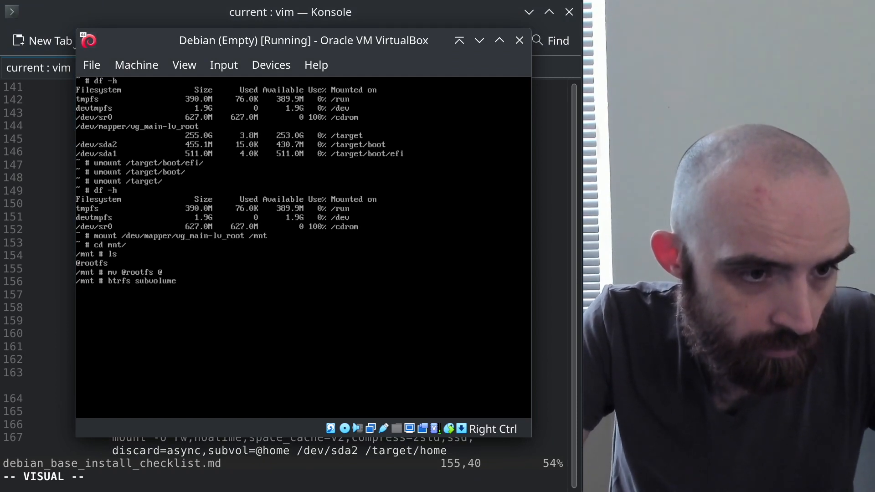
key("alt+Tab")
key("alt+Tab")
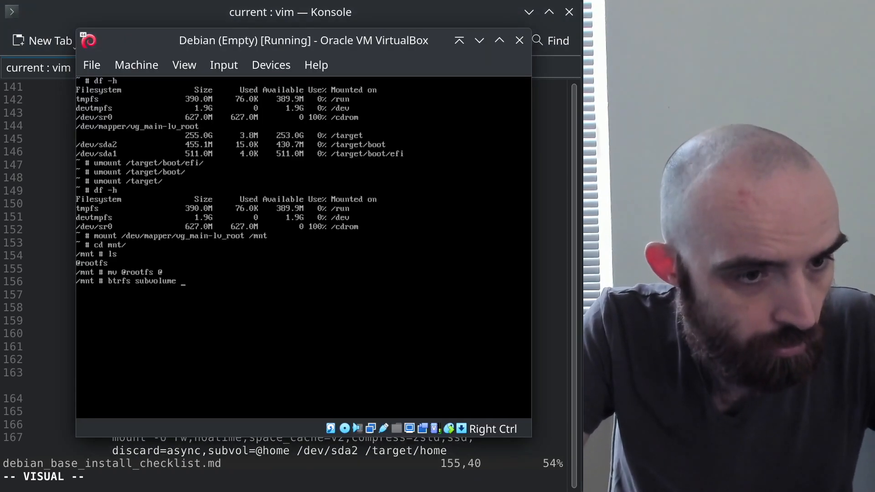
type("@c")
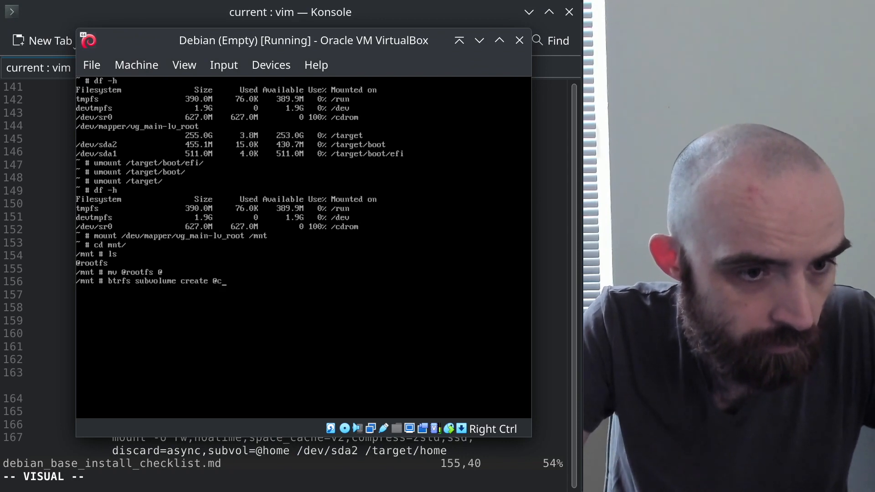
key("BackSpace")
type("home")
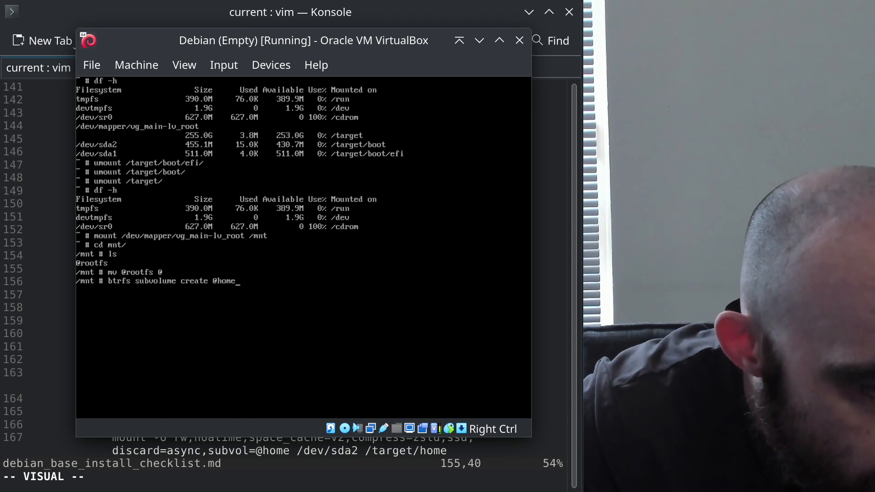
key("Return")
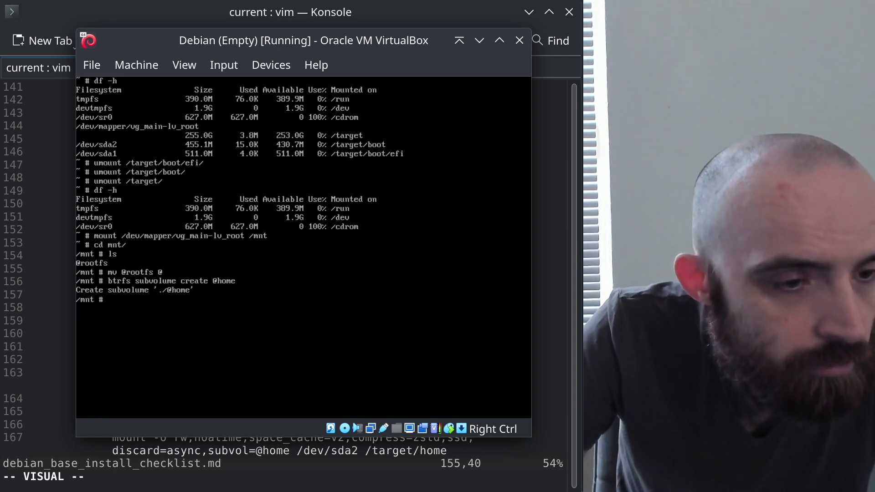
type("ls")
key("Return")
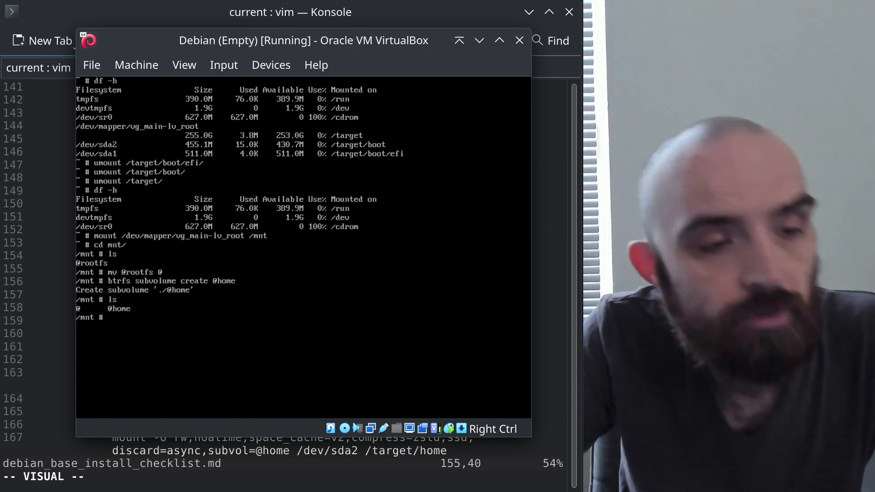
key("alt+Tab")
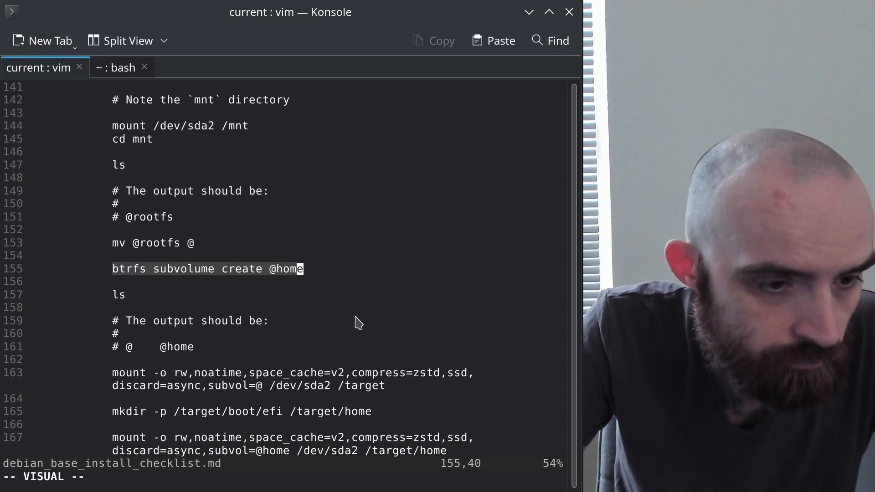
scroll(292, 363, "down", 3)
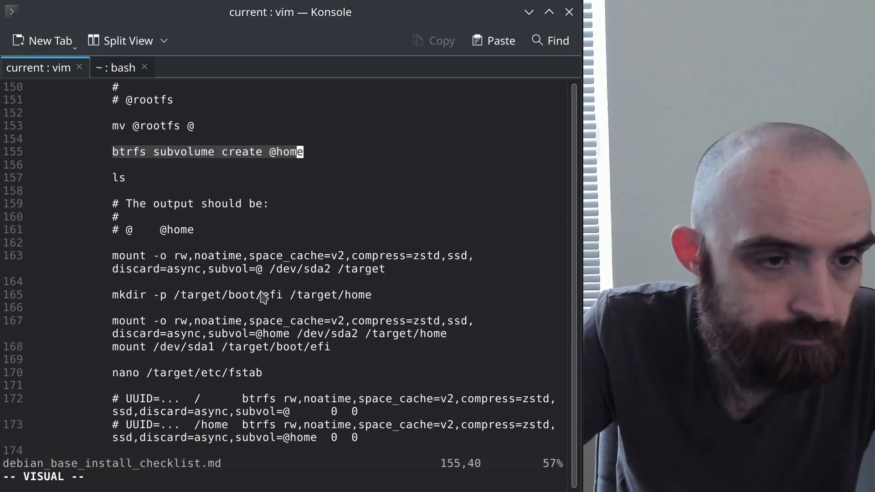
left_click(170, 257)
left_click(204, 270)
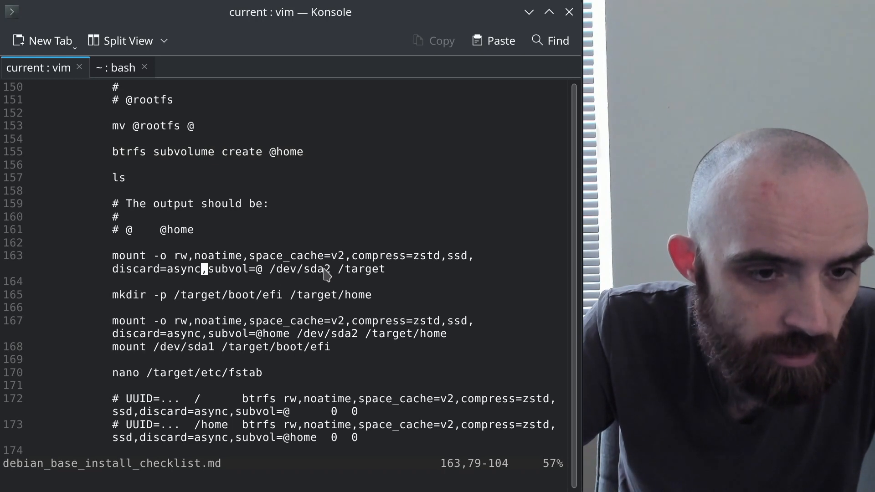
left_click(327, 270)
scroll(329, 288, "up", 8)
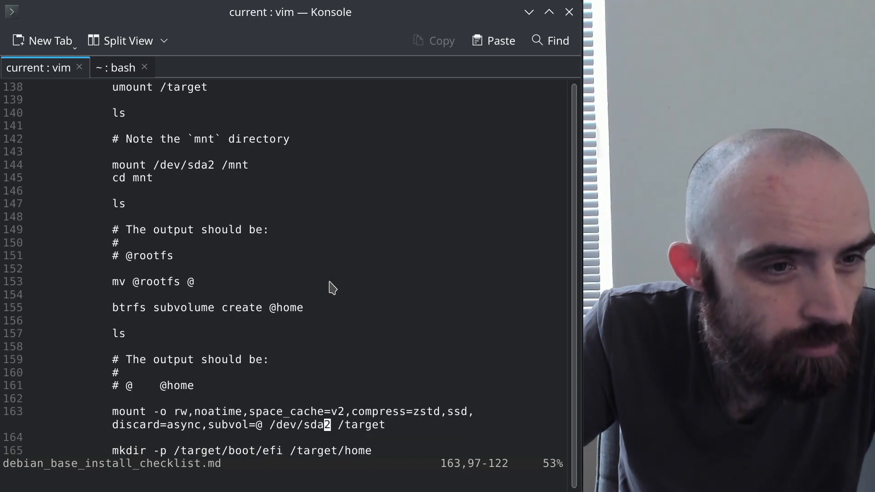
left_click(233, 192)
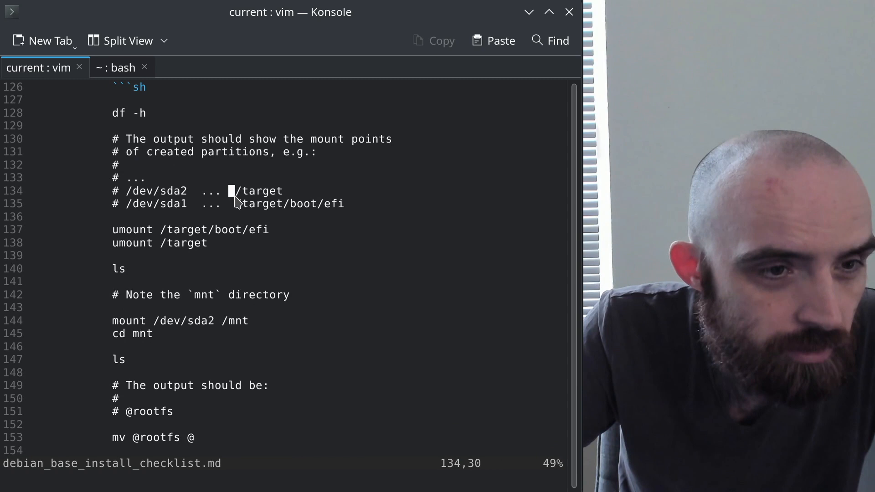
left_click_drag(162, 192, 259, 201)
scroll(275, 234, "down", 7)
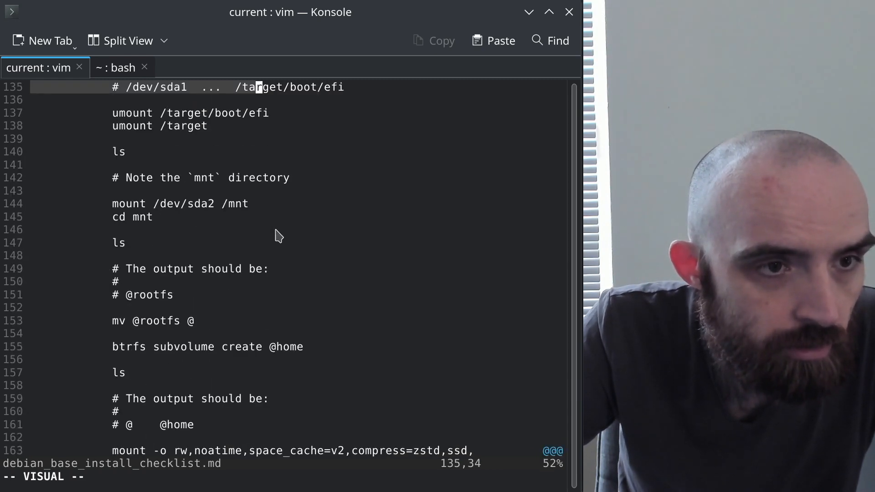
key("alt+Tab")
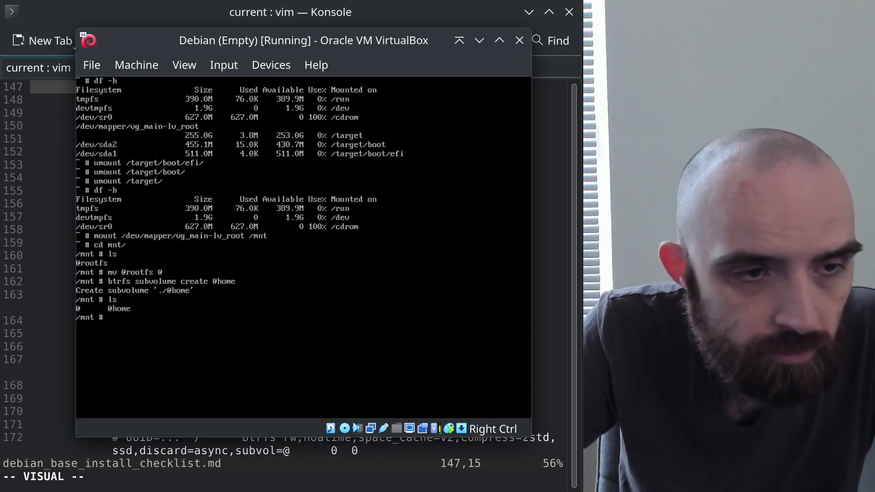
key("alt+Tab")
left_click(178, 296)
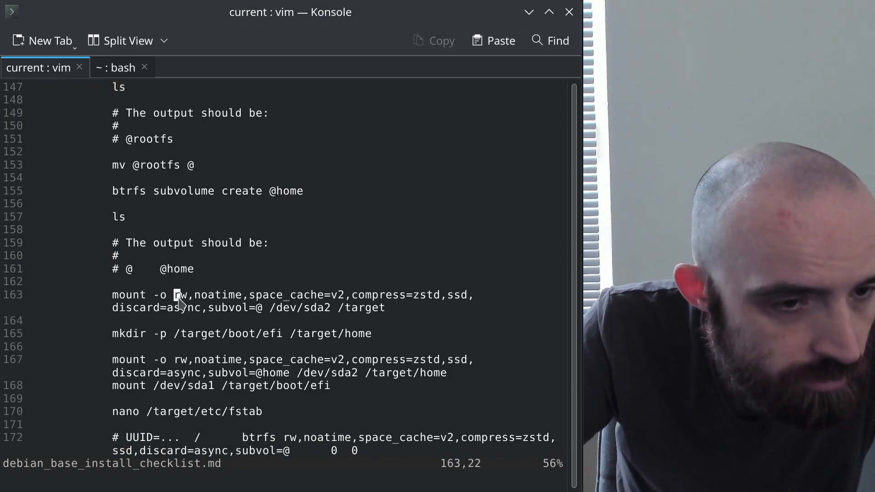
left_click(301, 310)
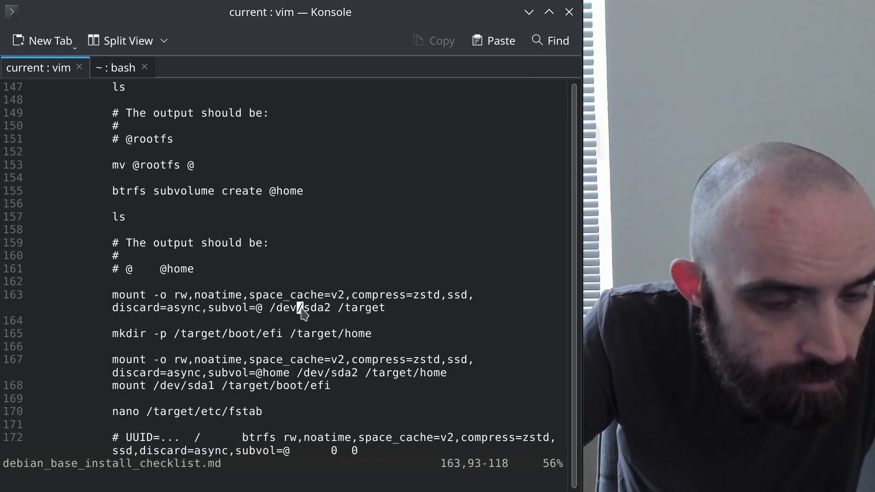
left_click(370, 310)
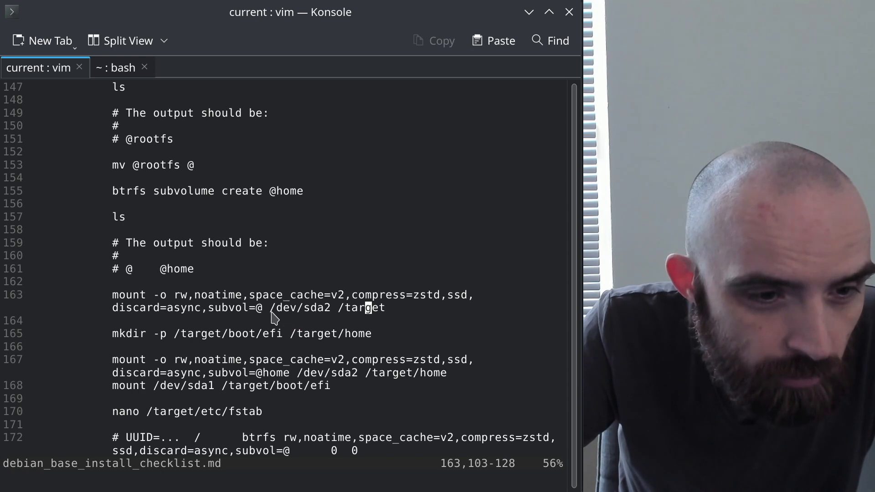
left_click_drag(258, 308, 177, 296)
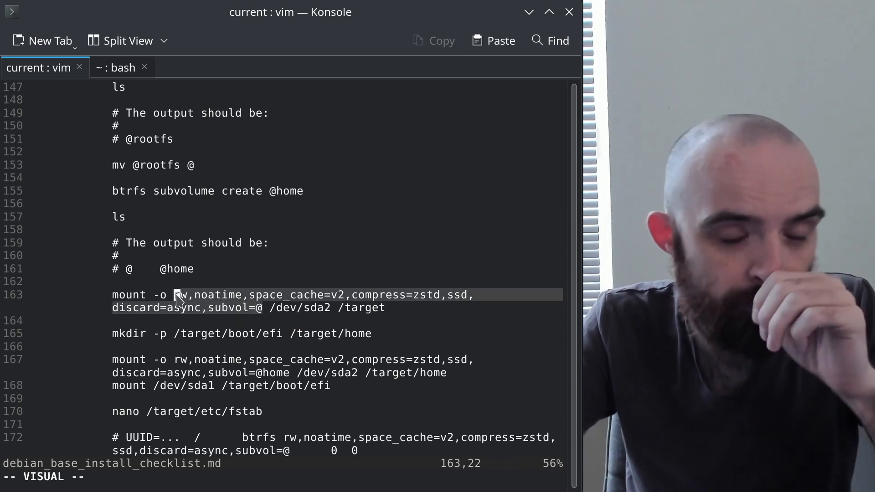
left_click(374, 309)
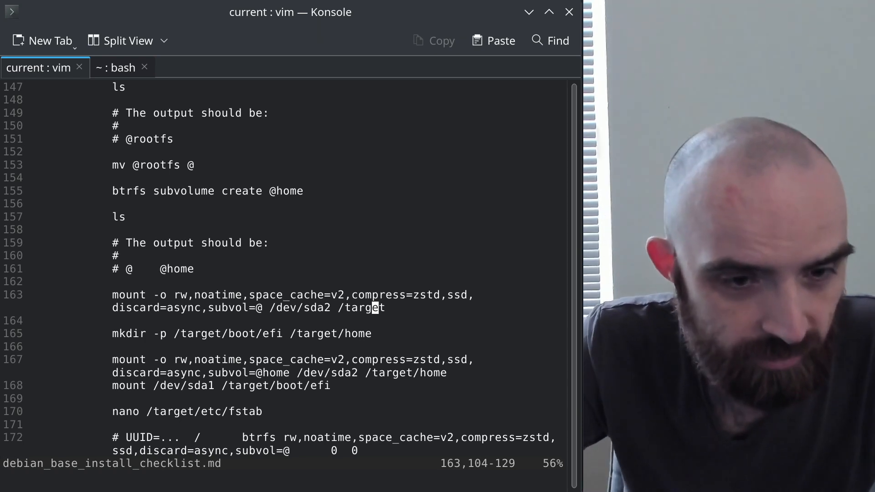
Review the /target/etc/fstab step and the noatime and subvol options in the checklist
scroll(295, 302, "down", 2)
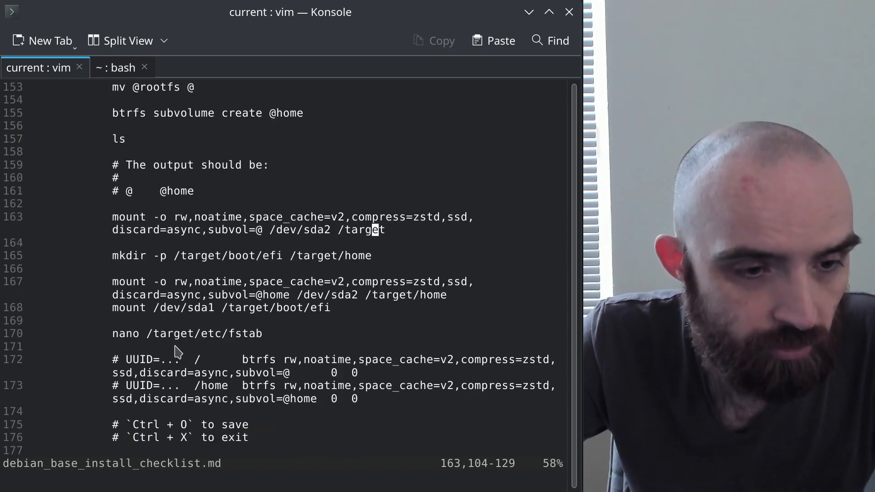
left_click(145, 335)
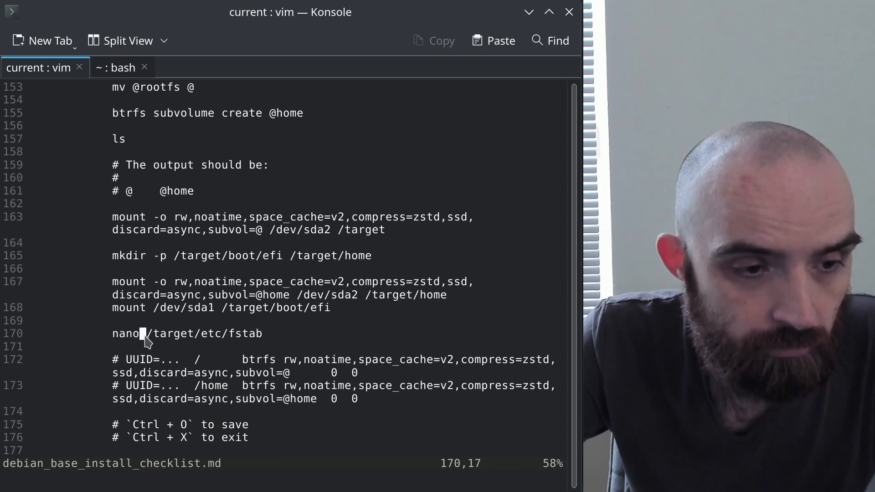
left_click_drag(148, 335, 261, 335)
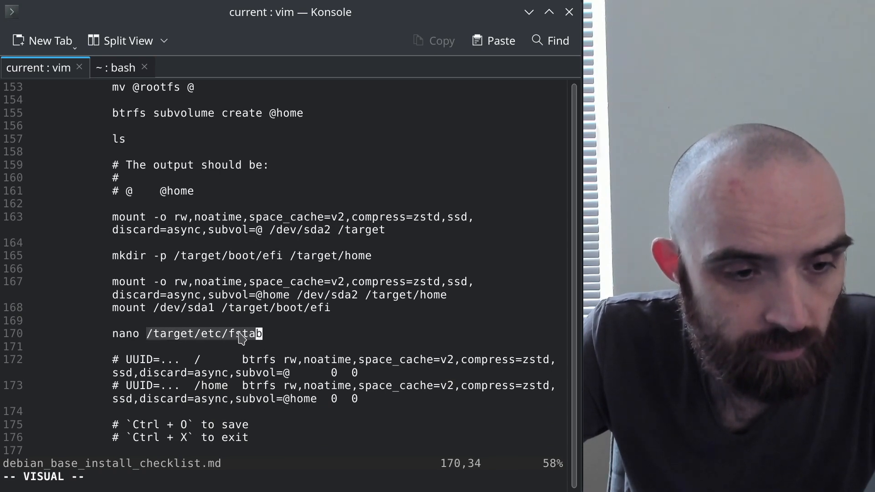
left_click(341, 374)
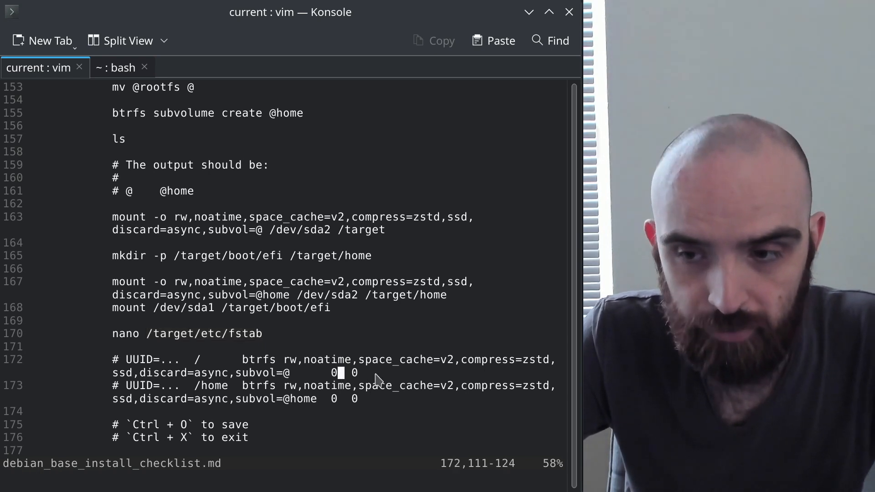
left_click(335, 361)
left_click(266, 373)
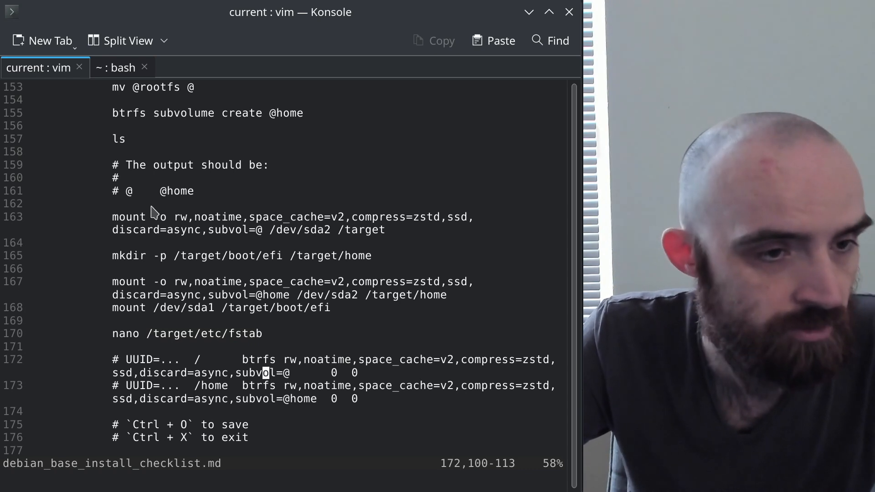
left_click(211, 218)
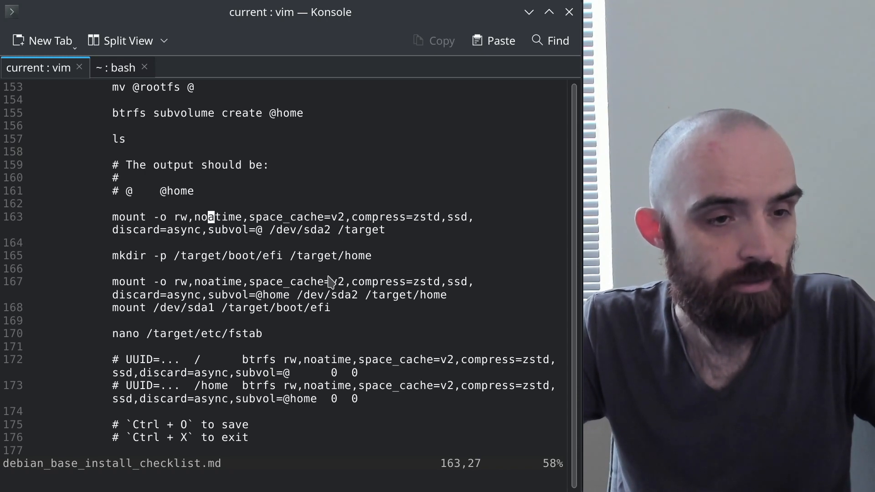
key("alt+Tab")
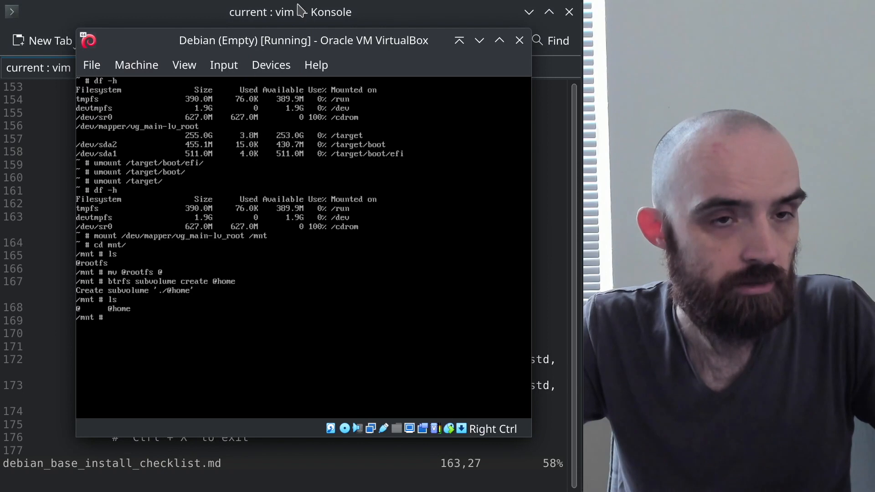
Start the mount command with options rw,noatime,space_cache=v2,compress=zstd
left_click_drag(297, 44, 436, 31)
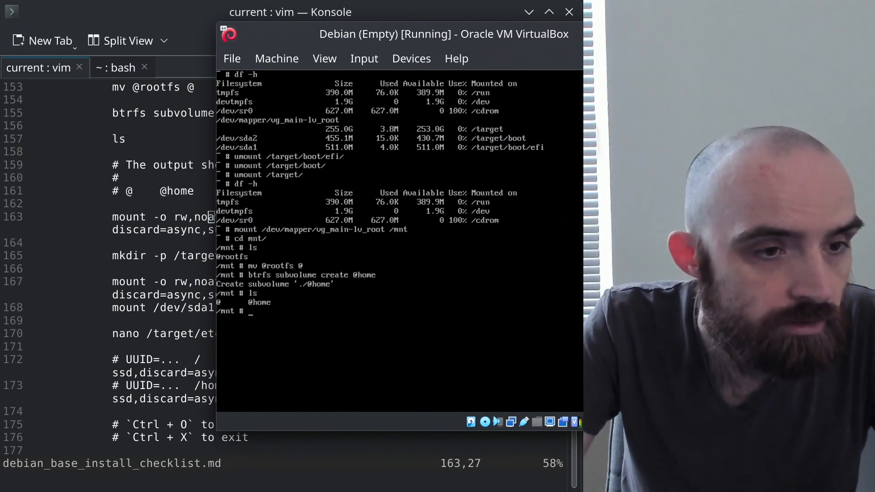
type("mount -o")
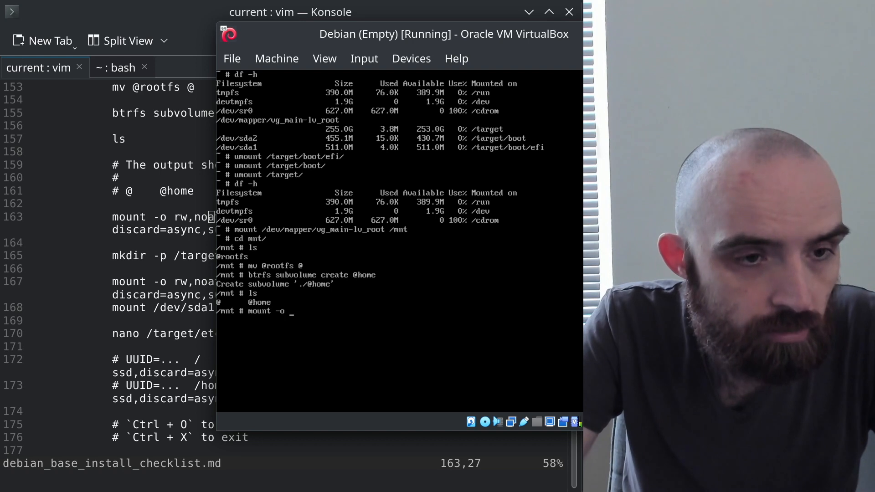
type(" rw,")
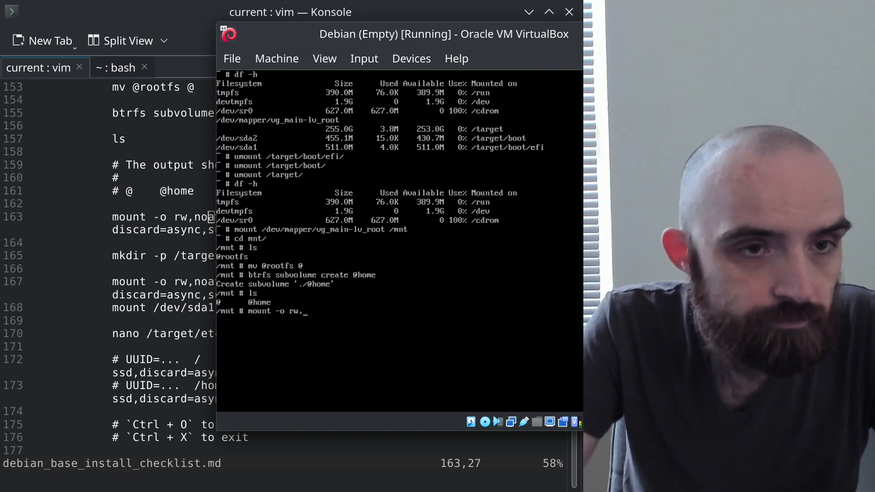
left_click_drag(512, 37, 602, 50)
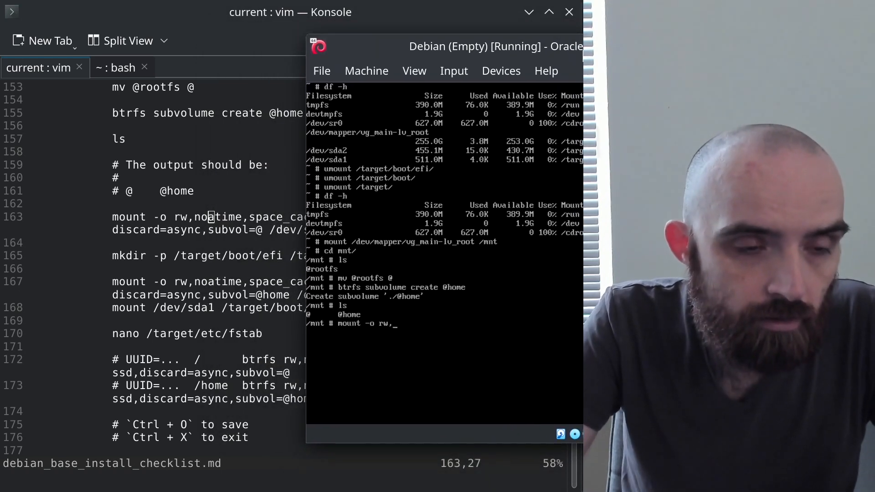
type("noattt")
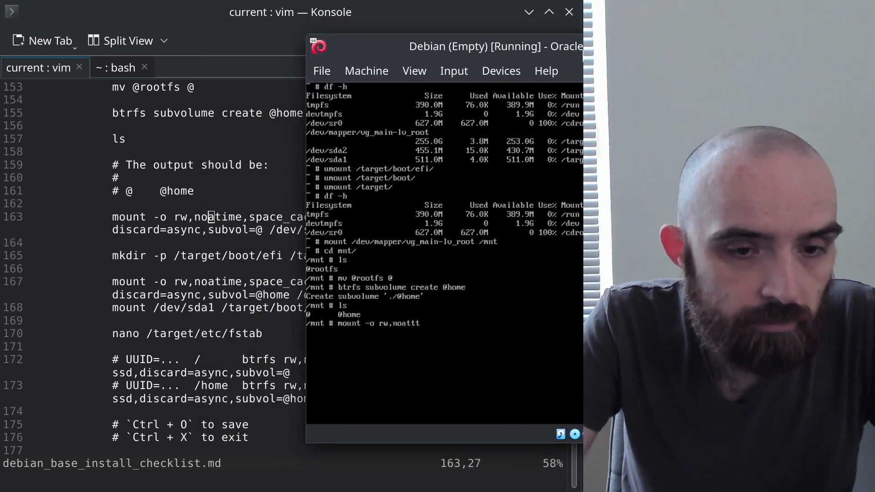
key("BackSpace")
key("BackSpace")
type("ime,space_")
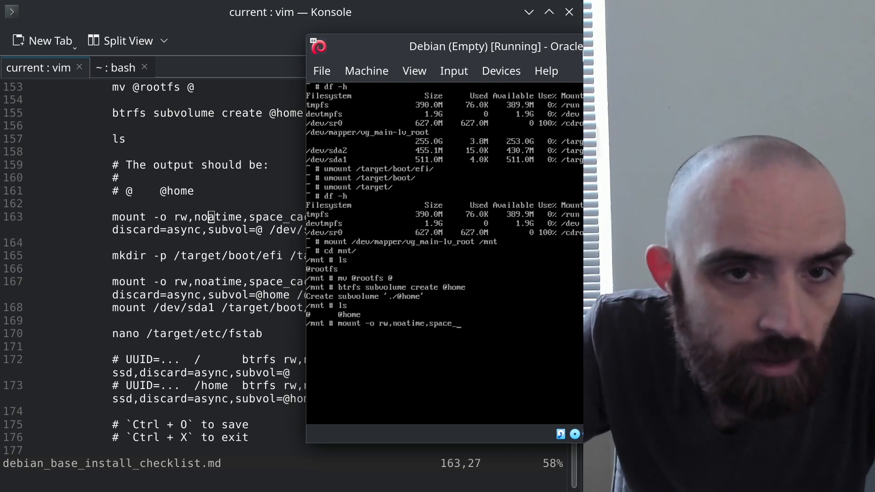
left_click_drag(516, 43, 575, 68)
type("cache")
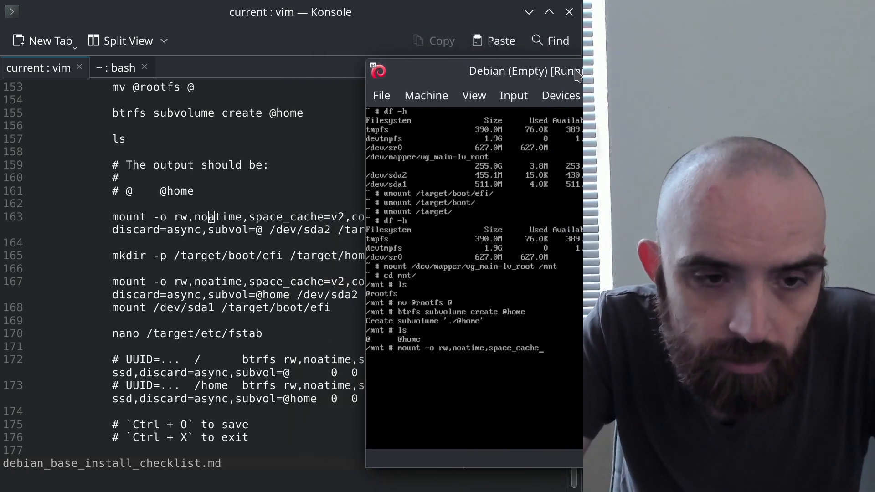
type("=v2,")
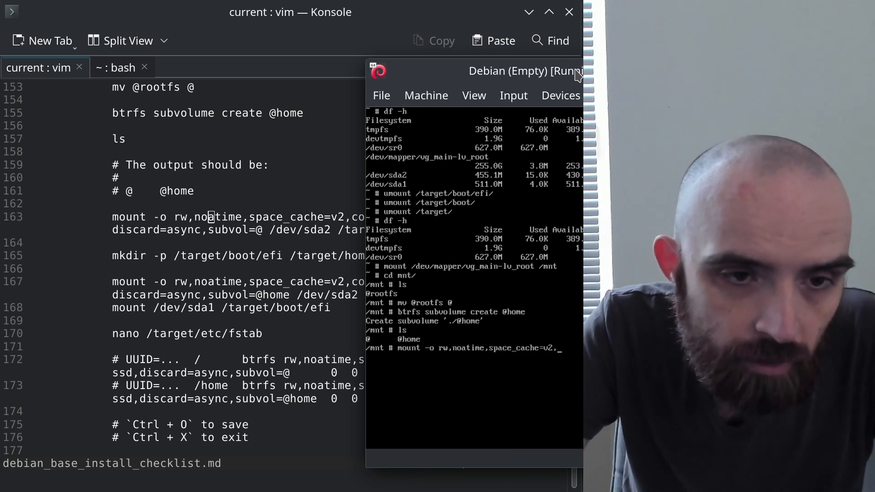
left_click_drag(510, 82, 188, 52)
type("compre")
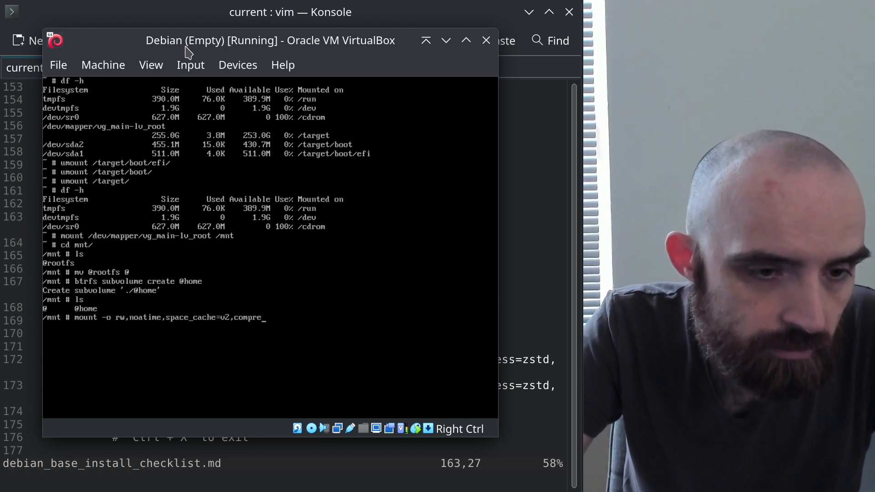
type("ss=zs")
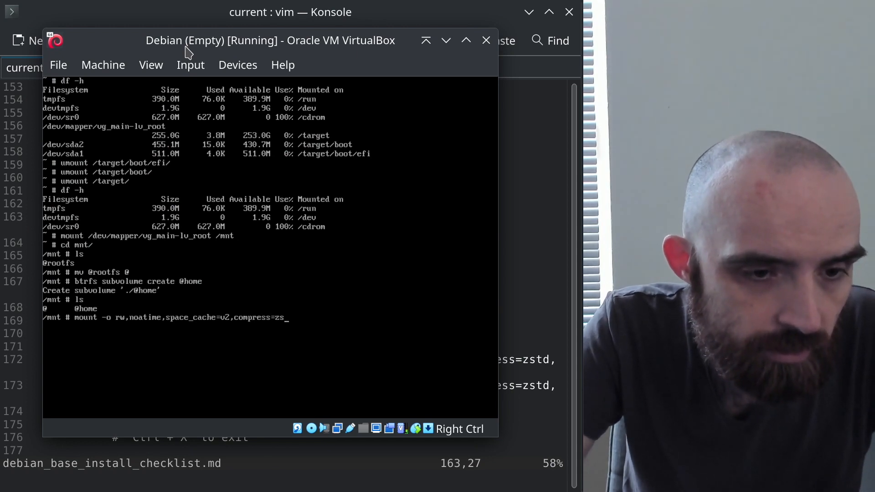
type("td")
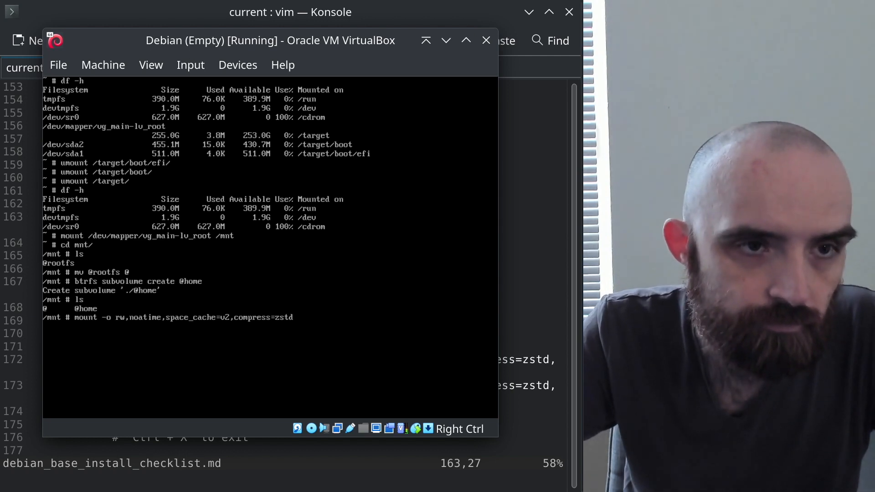
Check the remaining root mount options and expected output in the checklist
left_click_drag(282, 51, 285, 34)
scroll(556, 255, "down", 2)
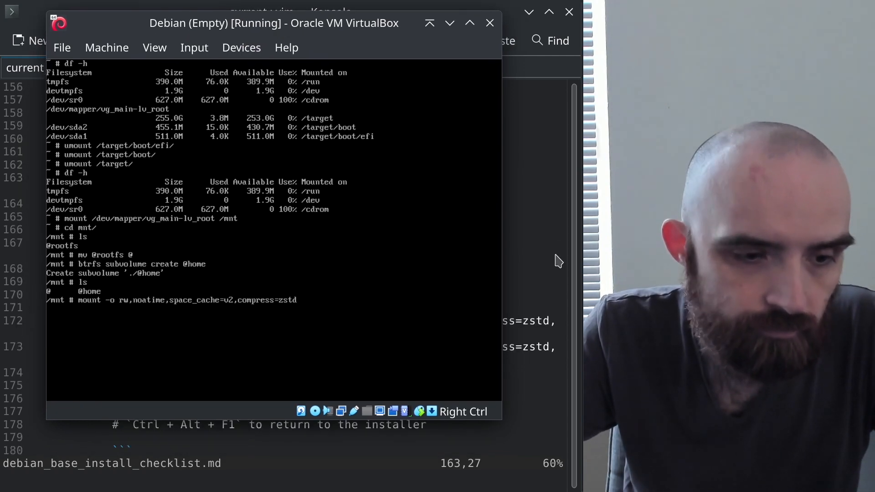
scroll(558, 261, "up", 5)
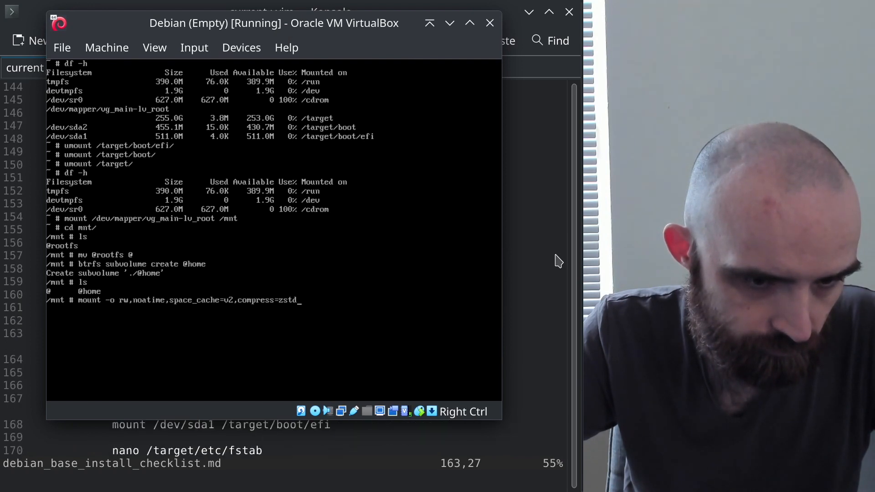
scroll(558, 261, "down", 1)
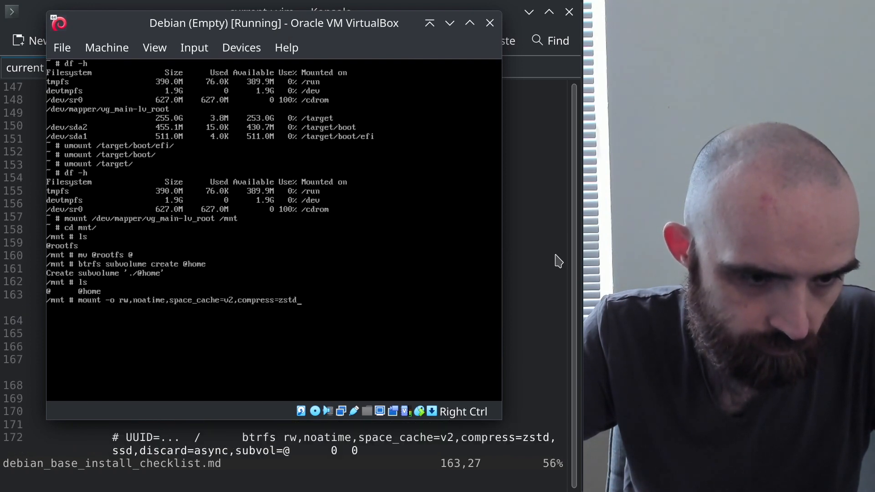
scroll(558, 261, "up", 4)
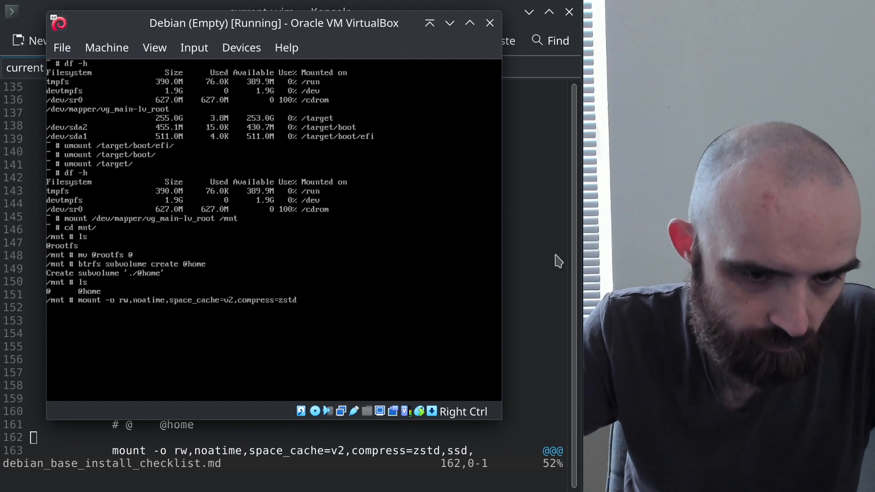
left_click(491, 433)
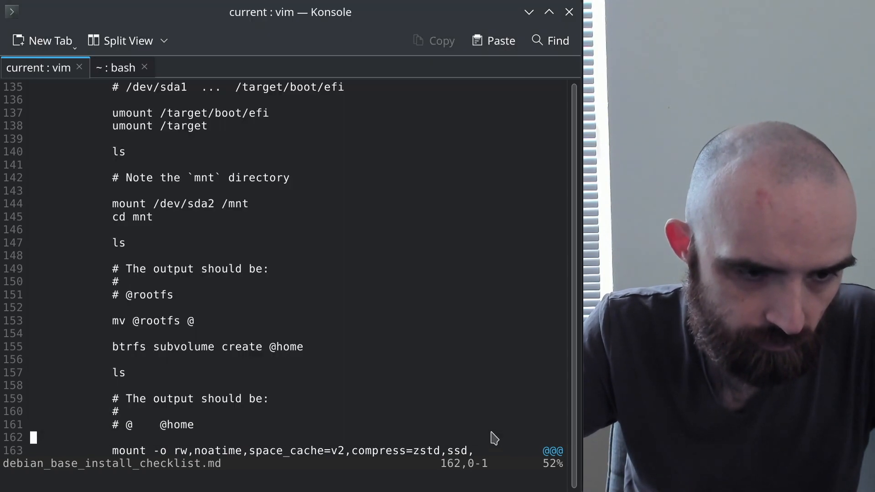
key("j")
key("j")
key("j")
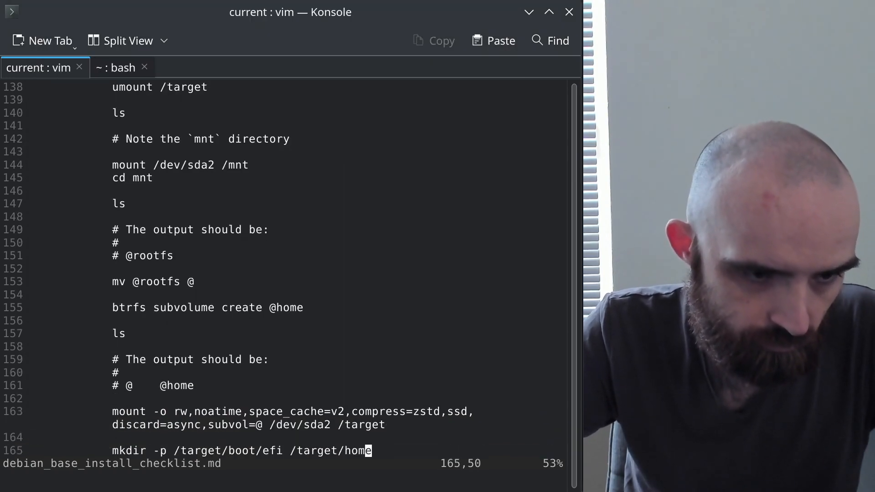
key("k")
key("k")
key("k")
key("k")
key("k")
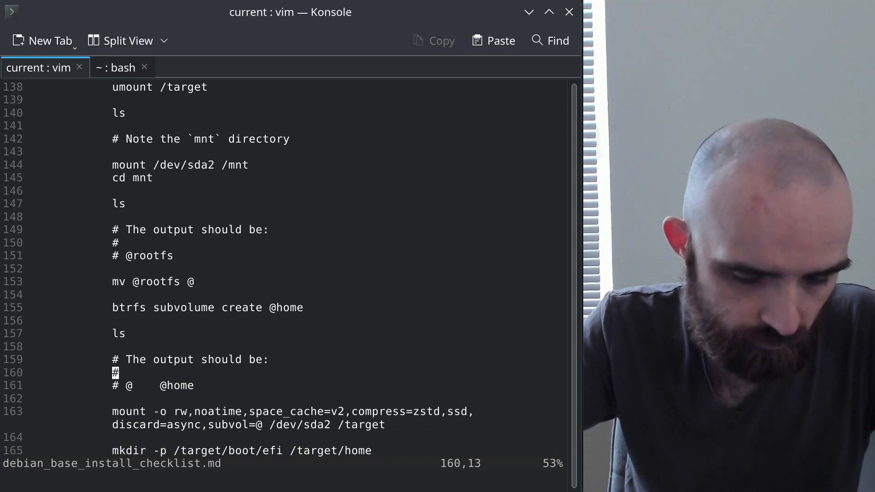
key("ctrl+y")
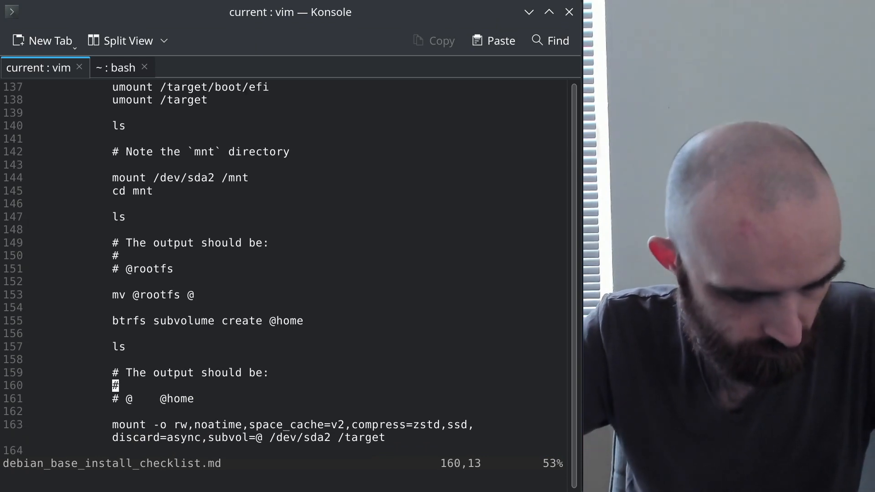
key("alt+Tab")
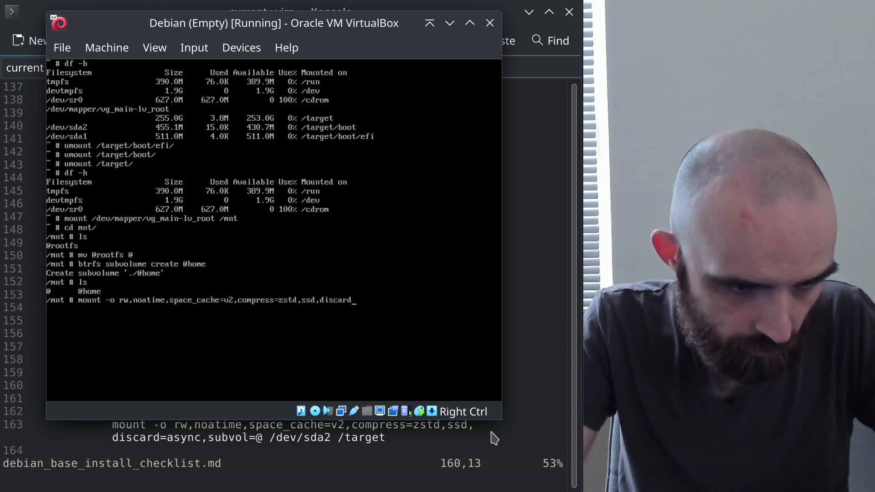
Finish with discard=async,subvol=@ /dev/mapper/vg_main-lv_root /target and run the mount
type("async,sub")
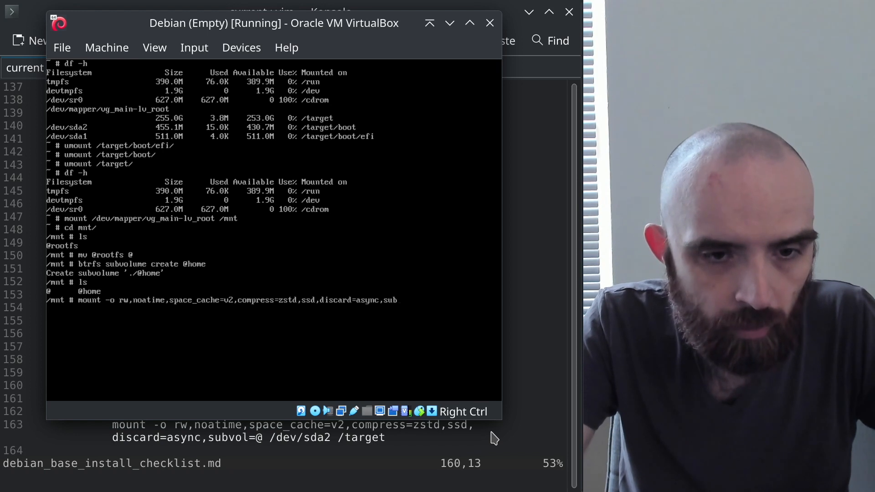
type("vol=@")
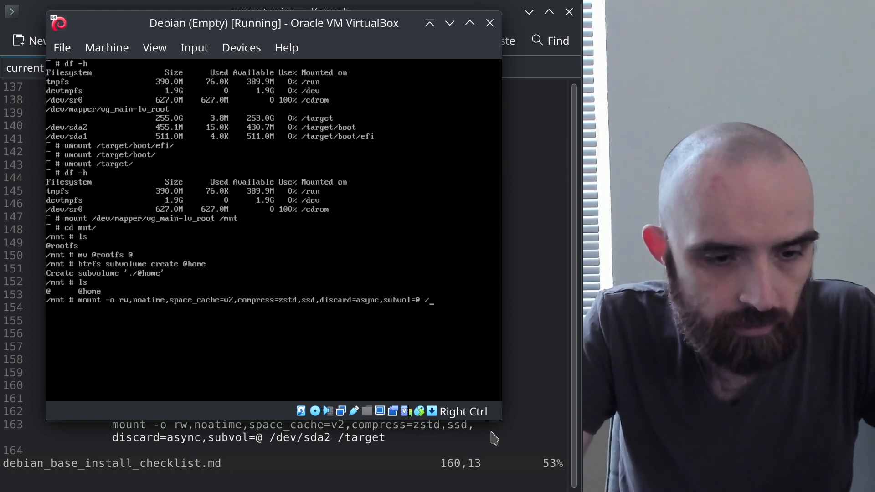
type(" /dev")
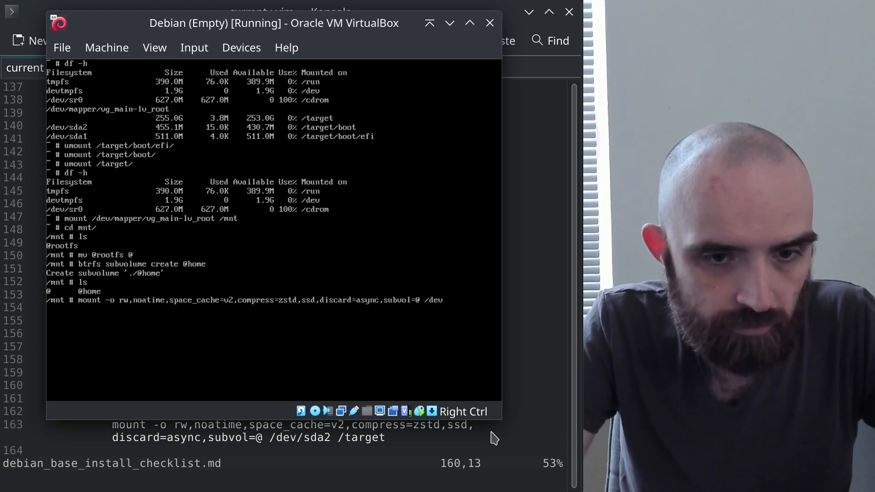
type("/mapp")
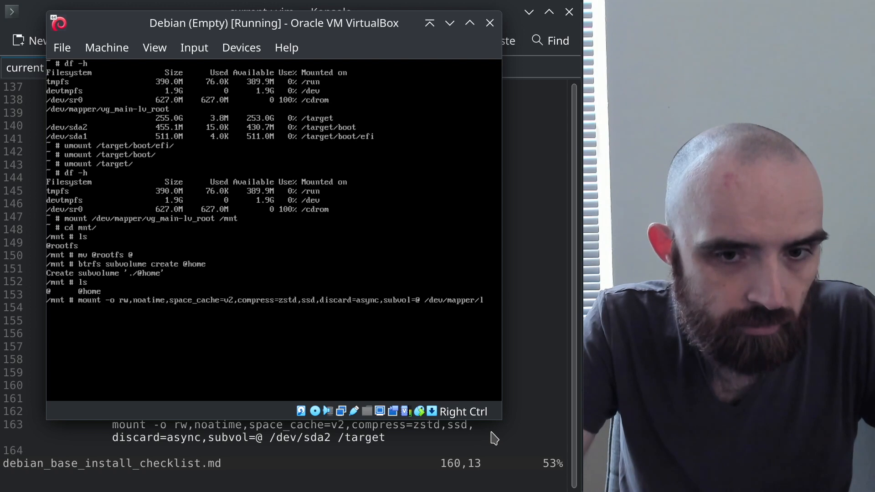
type("er/v")
key("Tab")
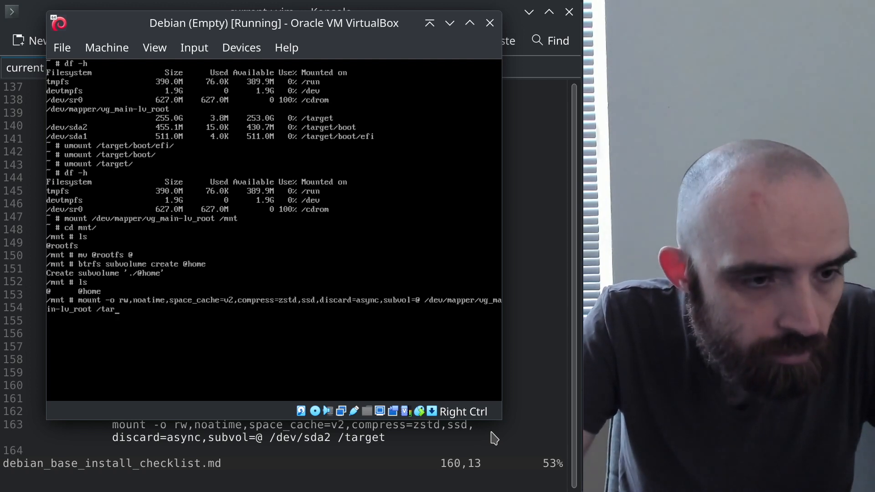
type("t")
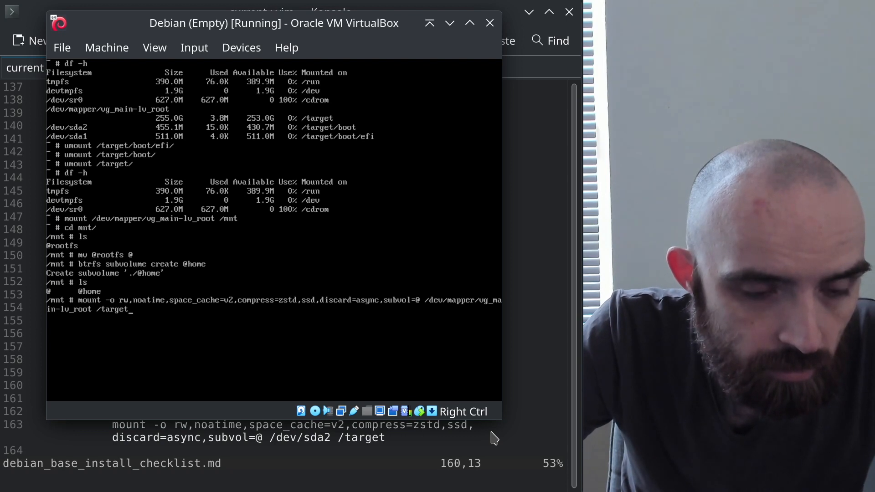
scroll(494, 438, "down", 2)
key("Return")
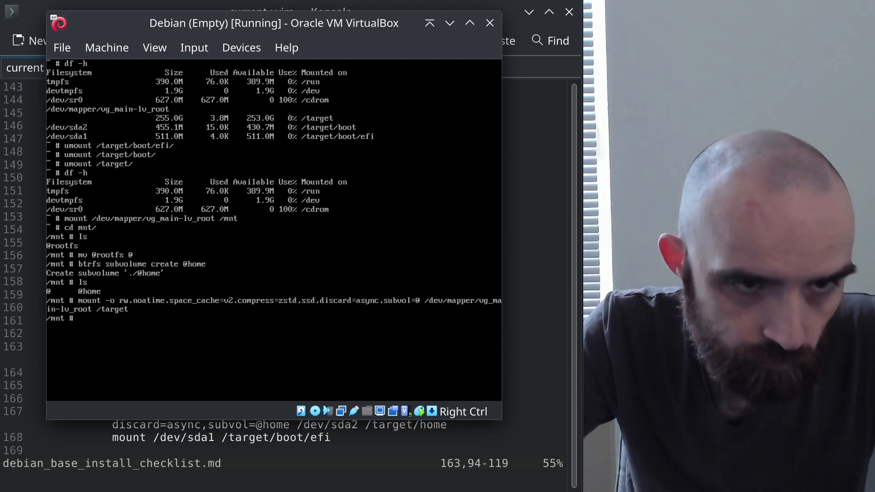
Select the mkdir -p /target/boot/efi /target/home line in the checklist
left_click(518, 262)
left_click(197, 347)
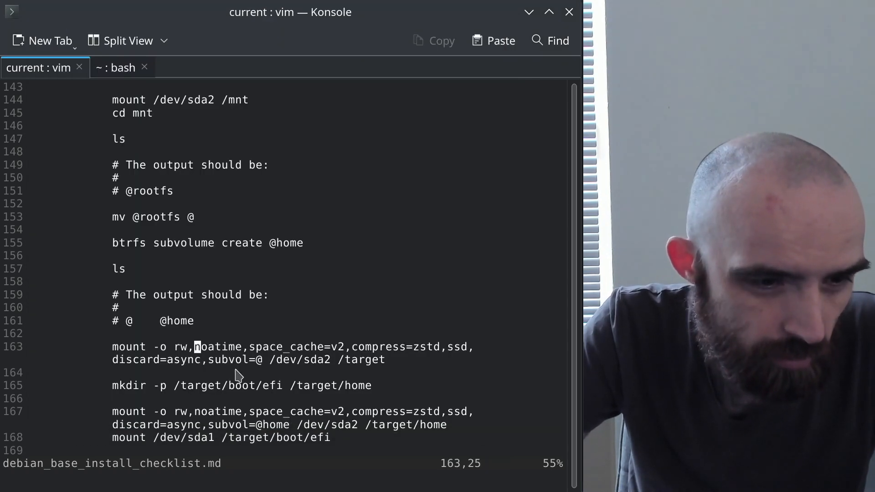
scroll(246, 385, "down", 1)
left_click(191, 348)
left_click_drag(114, 350, 368, 352)
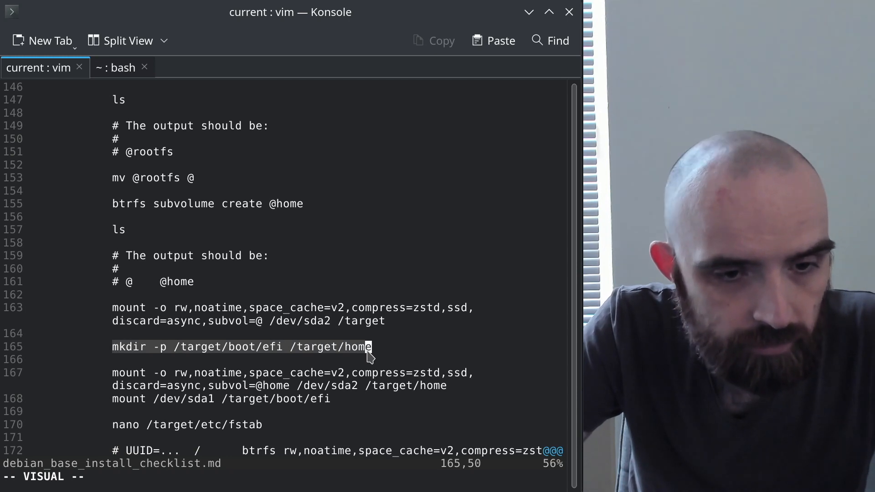
List /target and /target/boot with ls -a, showing boot is still empty
key("alt+Tab")
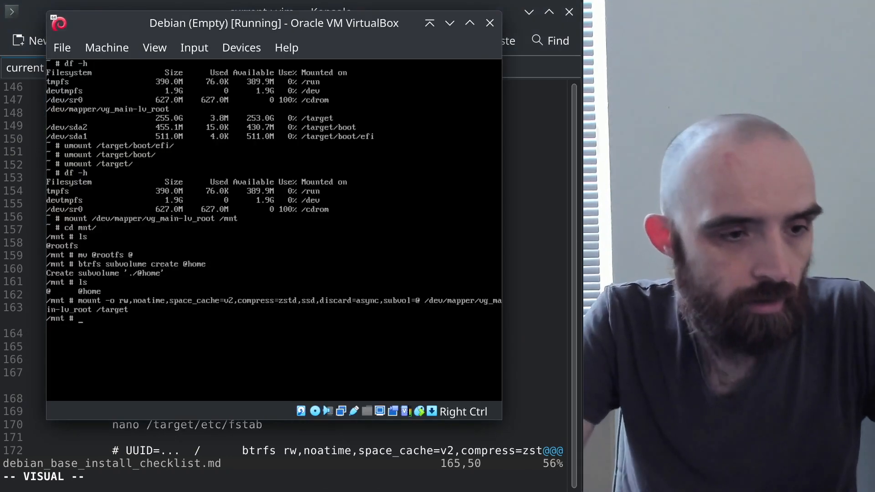
type("ls /")
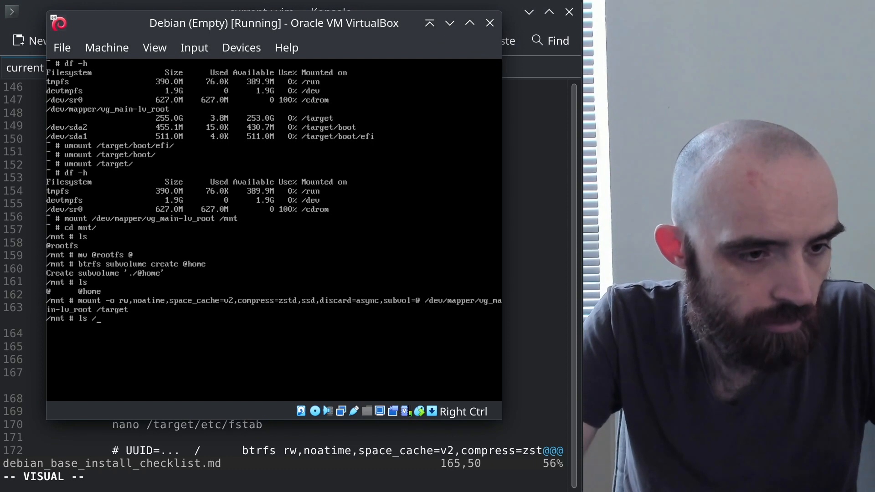
type("target")
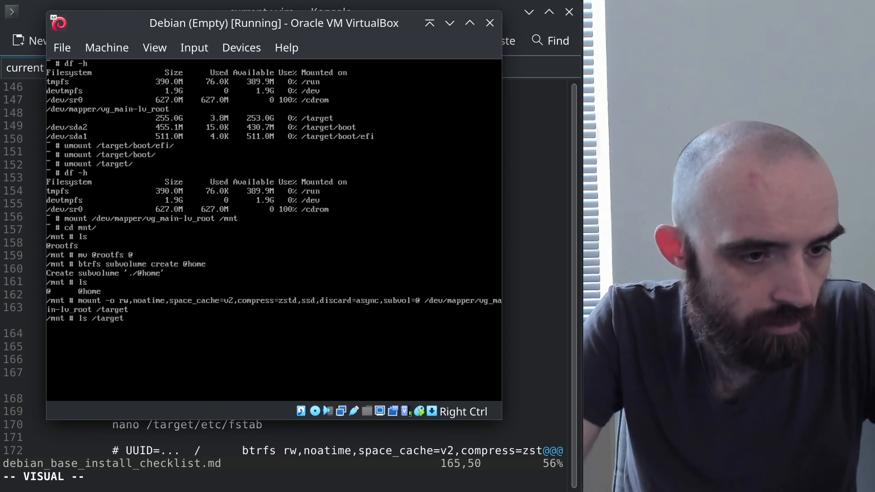
key("Left")
key("Left")
key("Left")
key("Left")
key("Left")
key("Left")
key("Left")
type("-")
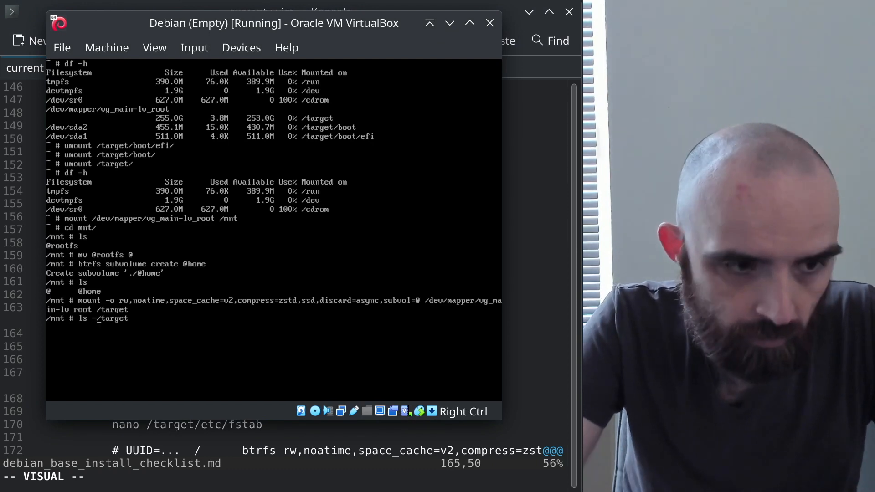
type("a")
key("Return")
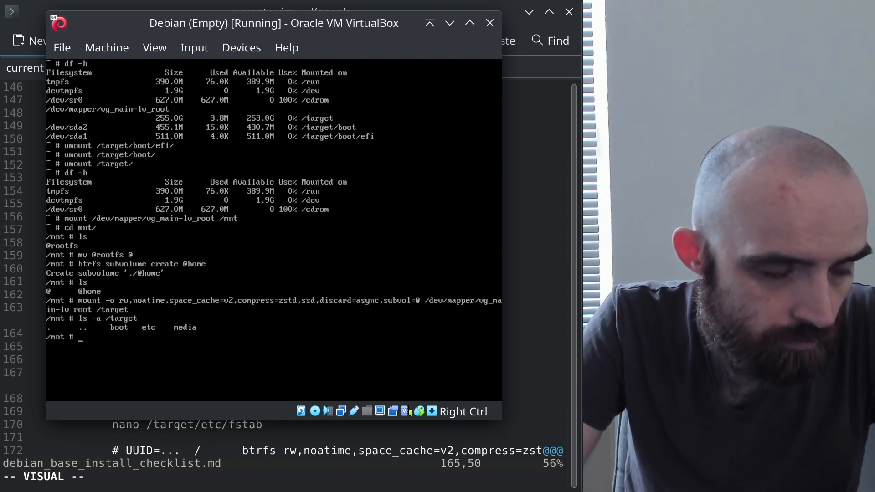
key("Up")
type("/")
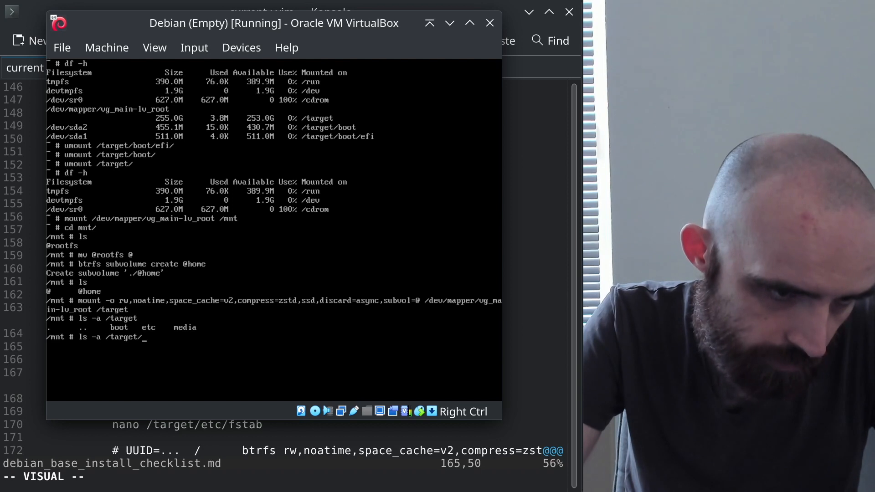
type("boot/")
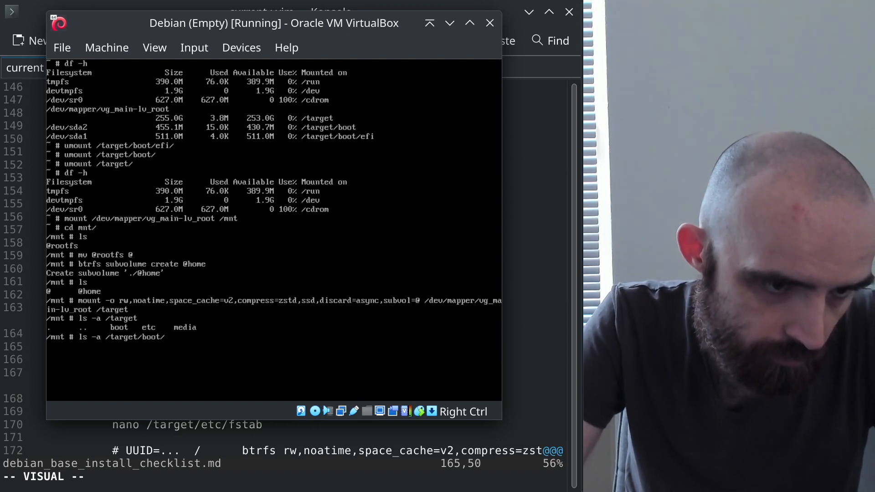
key("Return")
key("alt+Tab")
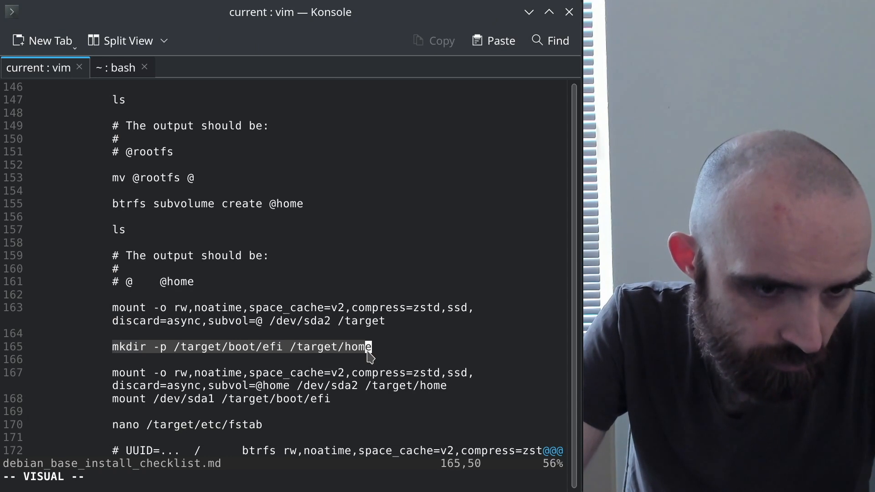
key("alt+Tab")
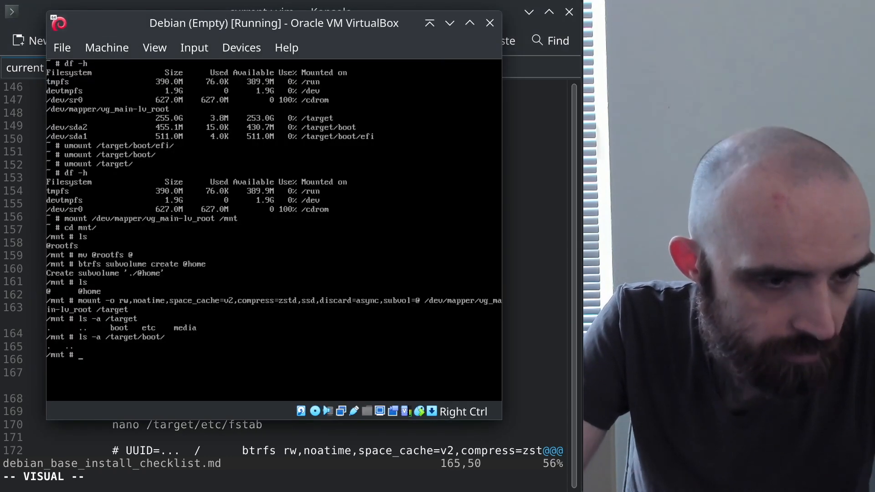
Create /target/boot/efi and /target/home with mkdir -p
type("mkd")
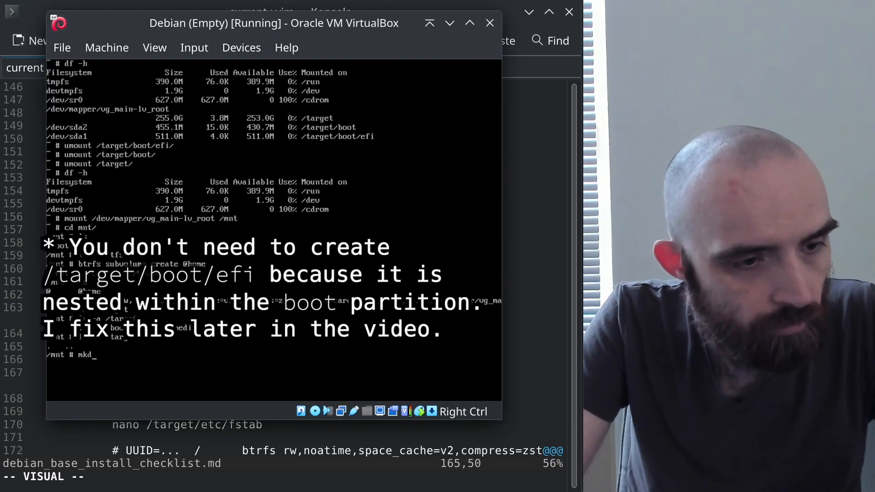
type("ir -")
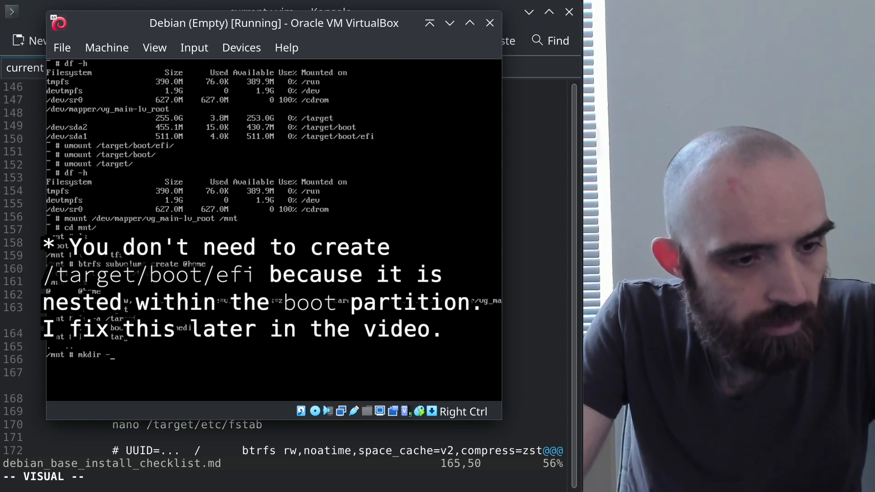
type("p /")
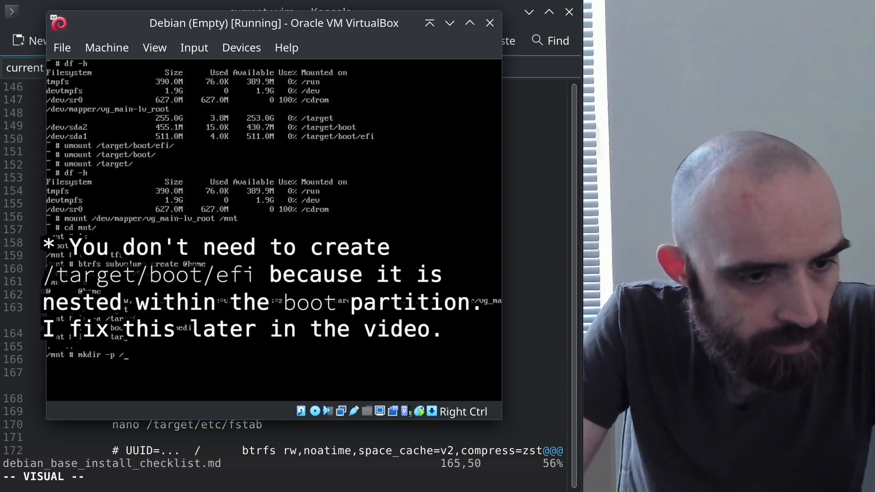
type("targe")
key("alt+Tab")
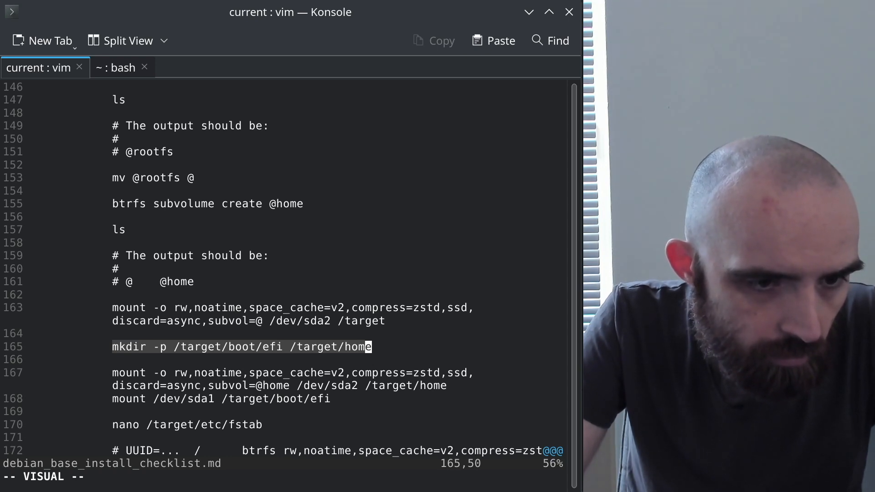
key("alt+Tab")
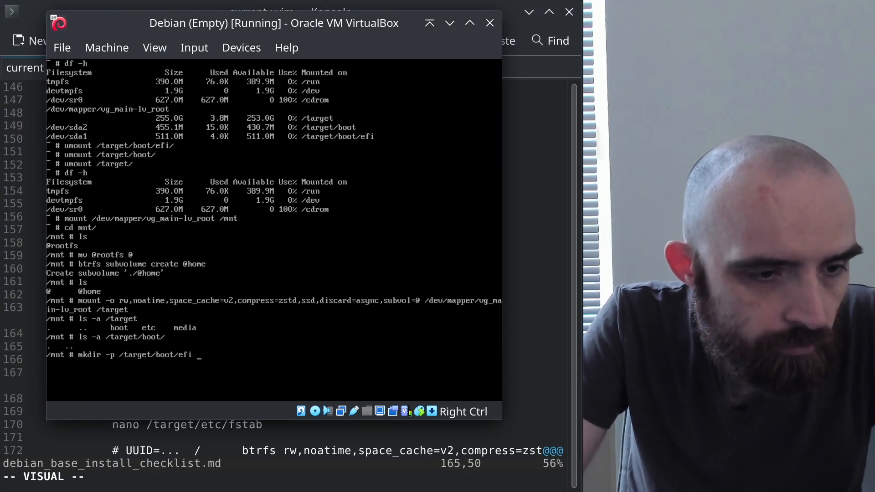
key("alt+Tab")
key("alt+Tab")
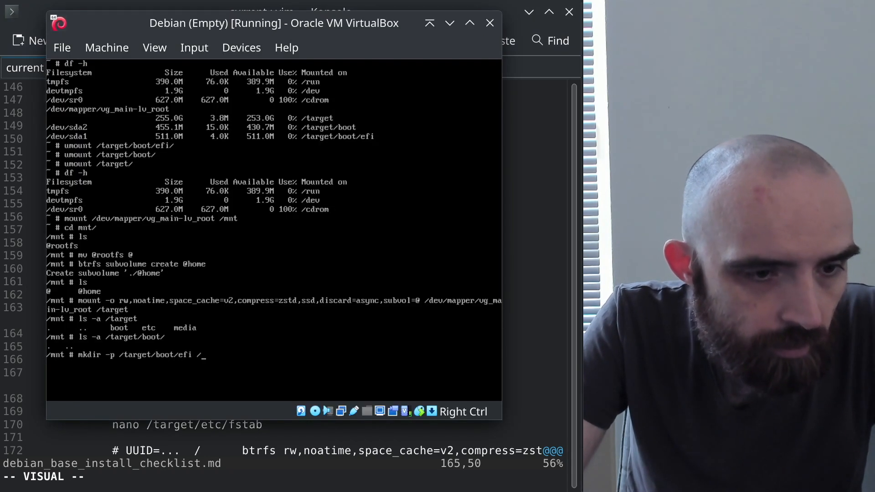
type("target/")
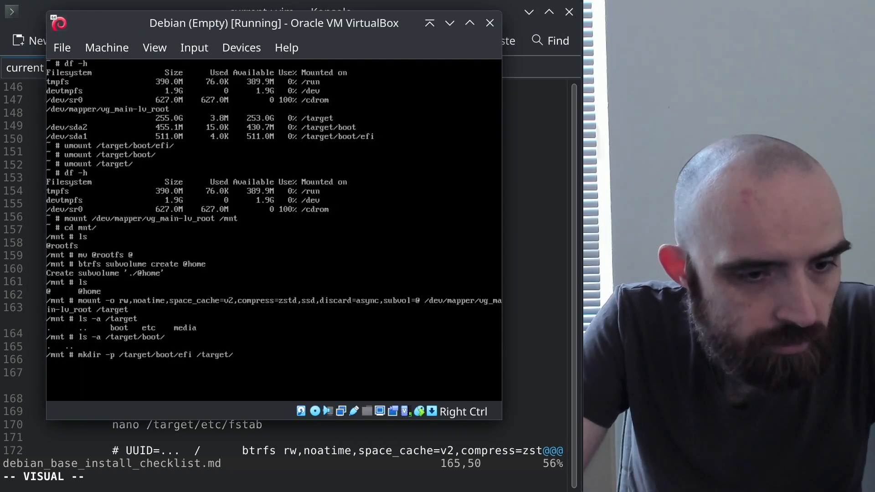
type("home")
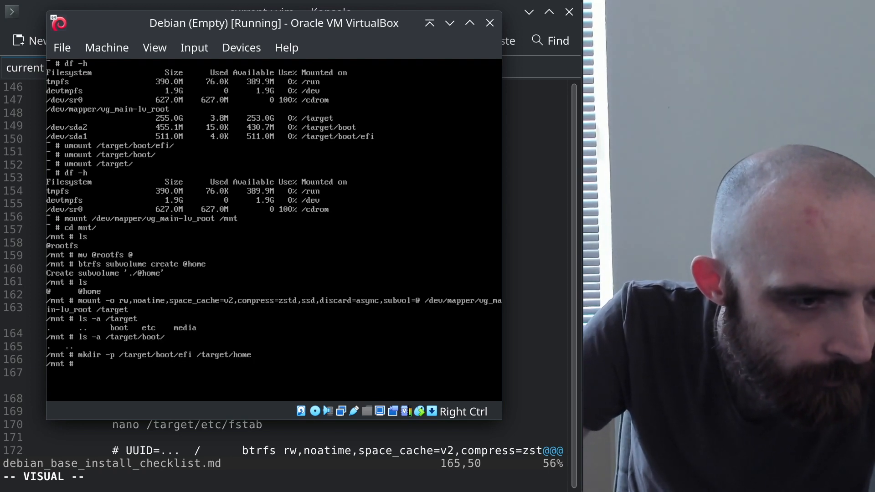
Rerun the /target/boot and /target listings to confirm efi and home exist
key("Up")
key("Up")
key("Return")
key("Up")
key("Up")
key("Down")
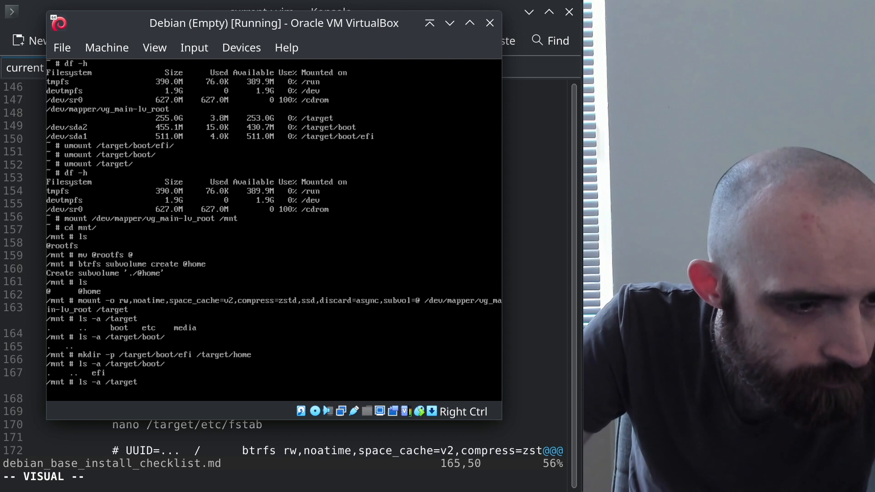
key("Return")
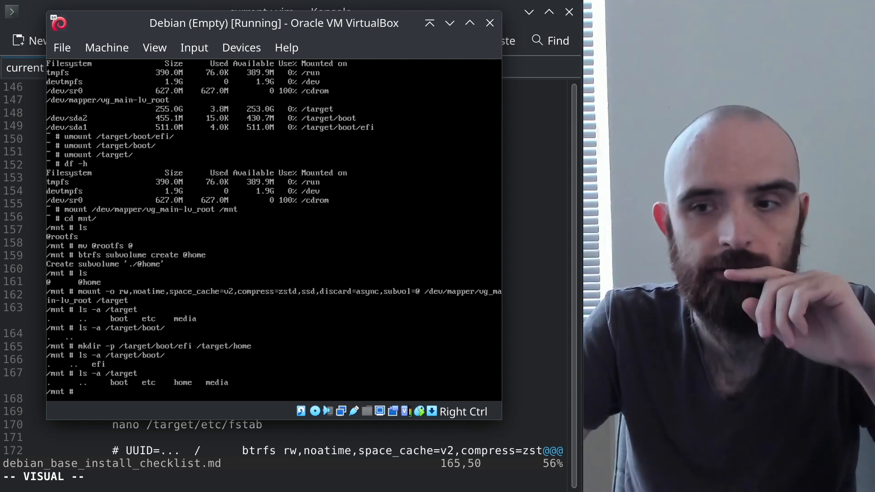
key("alt+Tab")
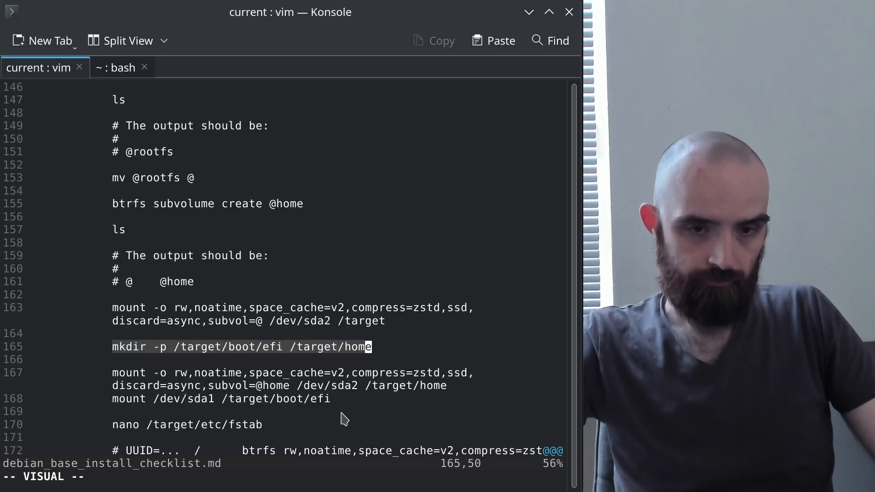
left_click(286, 385)
scroll(292, 390, "down", 1)
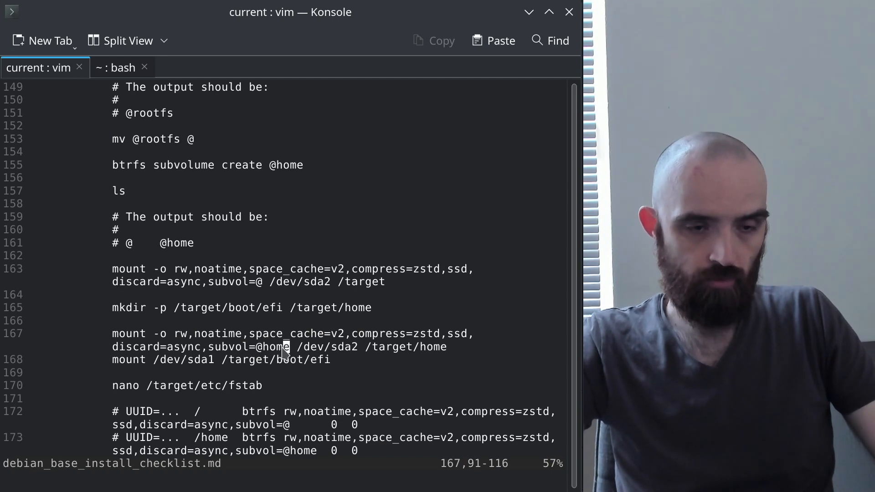
key("alt+Tab")
key("Up")
key("Up")
key("Up")
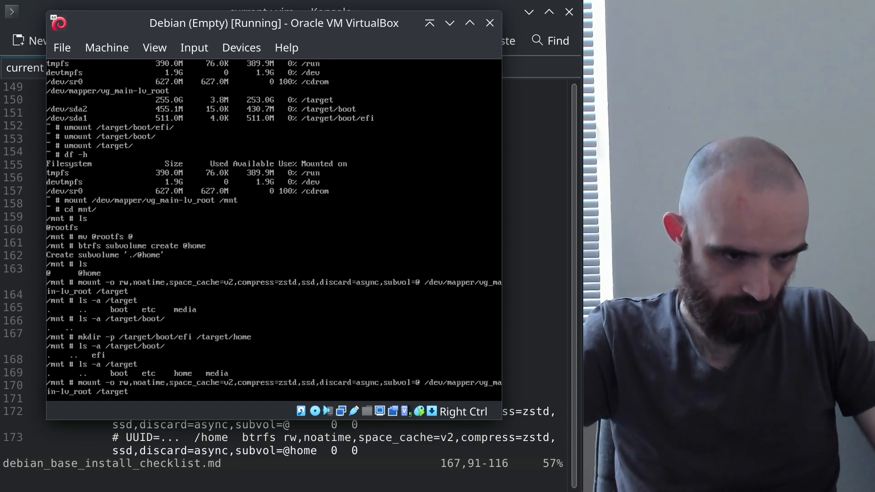
key("Left")
key("Left")
key("Left")
key("Left")
key("Left")
key("Left")
key("Left")
key("Left")
key("Left")
key("Left")
key("Left")
key("Left")
key("Left")
key("Left")
key("Left")
key("Left")
key("Left")
key("Left")
key("Left")
key("Left")
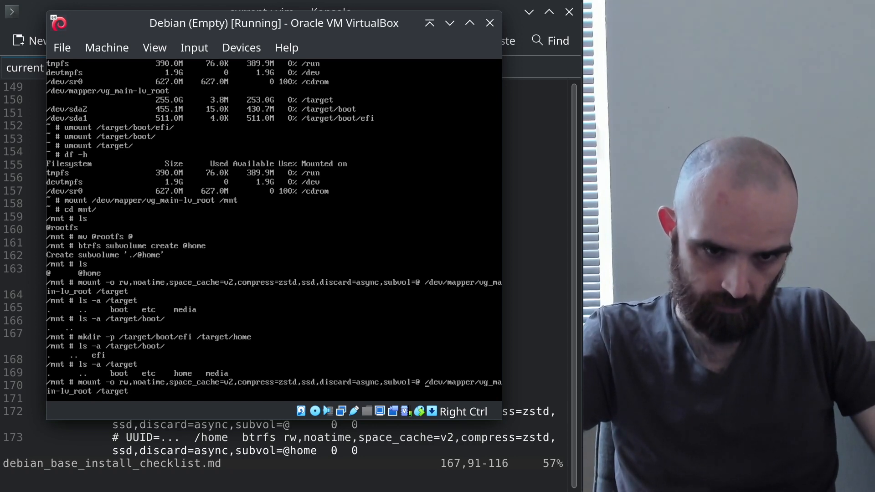
type("hom")
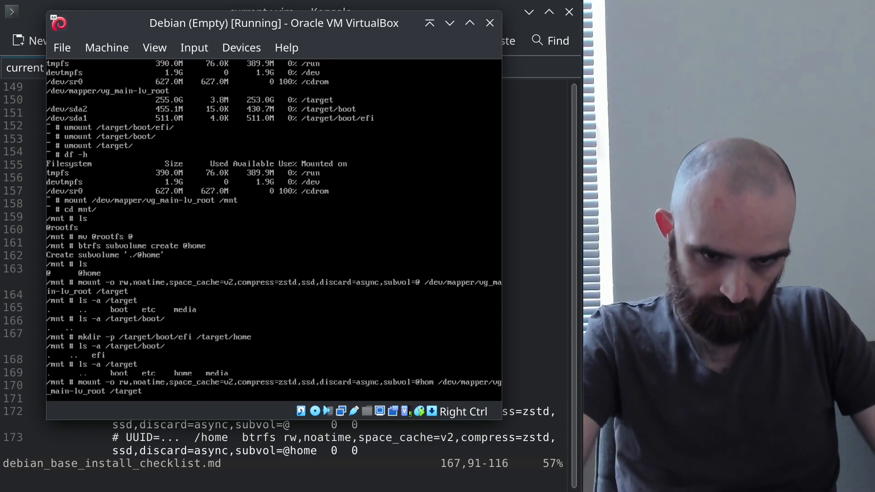
type("e")
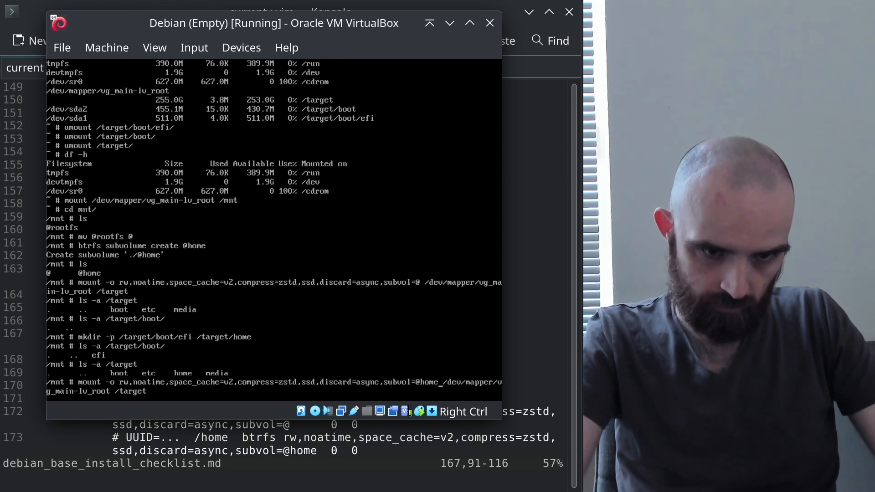
key("alt+Tab")
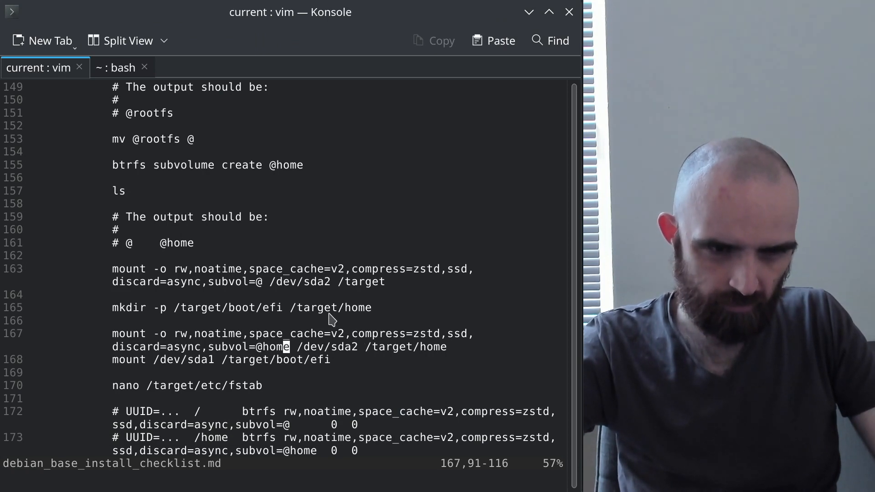
left_click(258, 334)
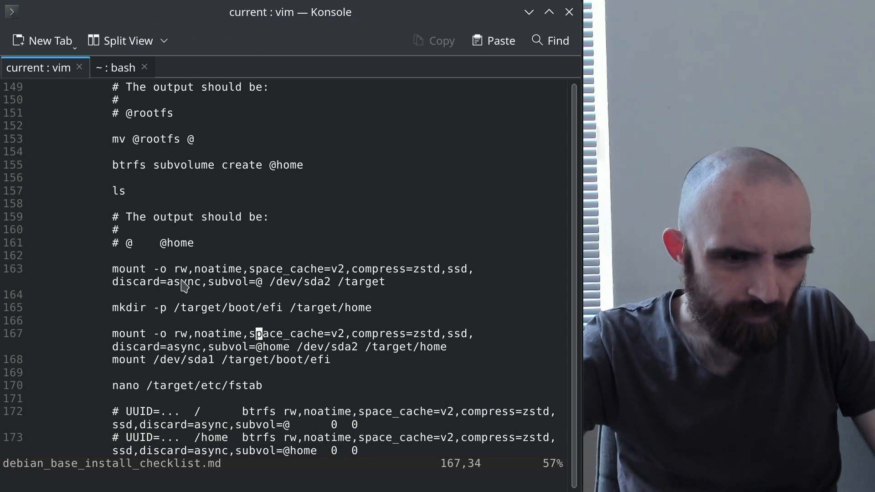
left_click(176, 346)
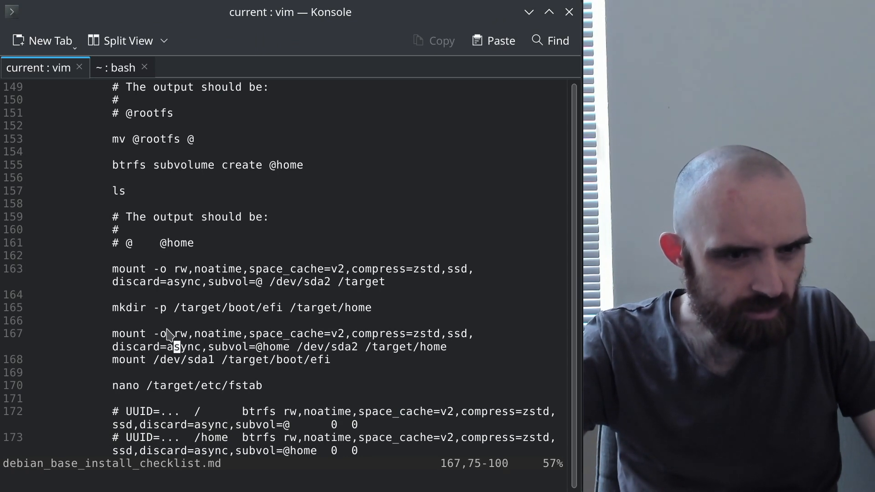
left_click_drag(175, 335, 258, 349)
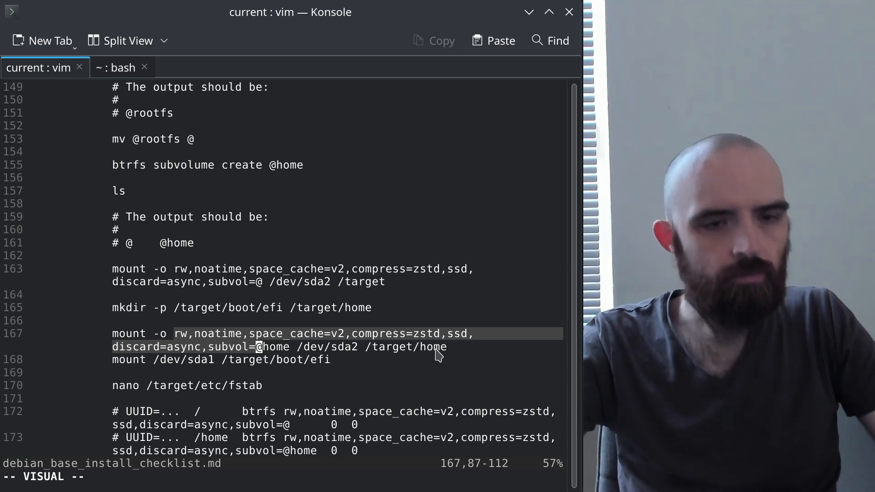
key("alt+Tab")
key("End")
type("/home/")
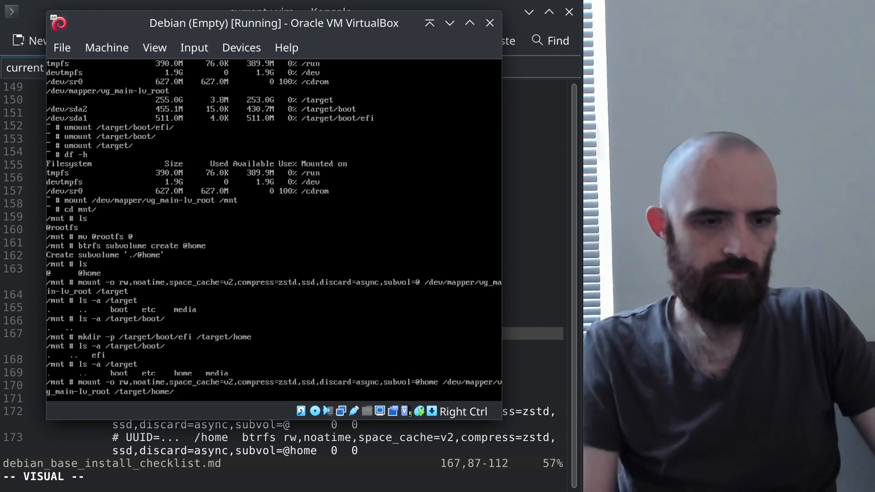
key("alt+Tab")
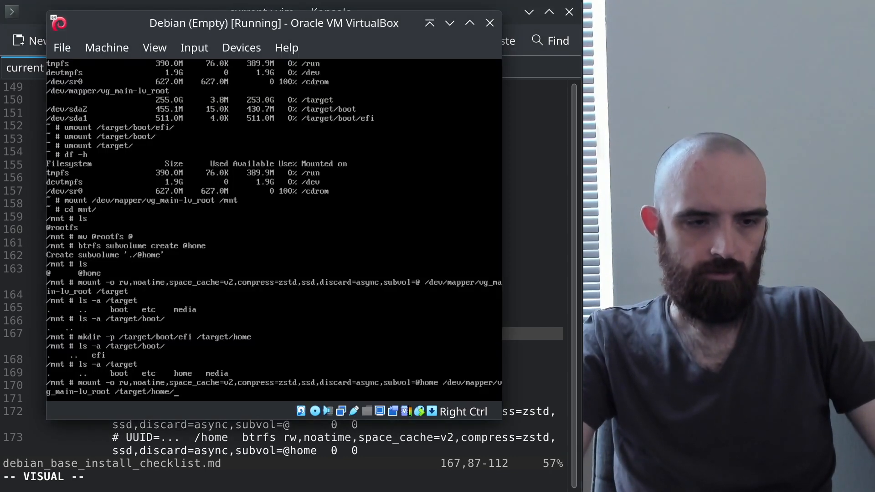
key("alt+Tab")
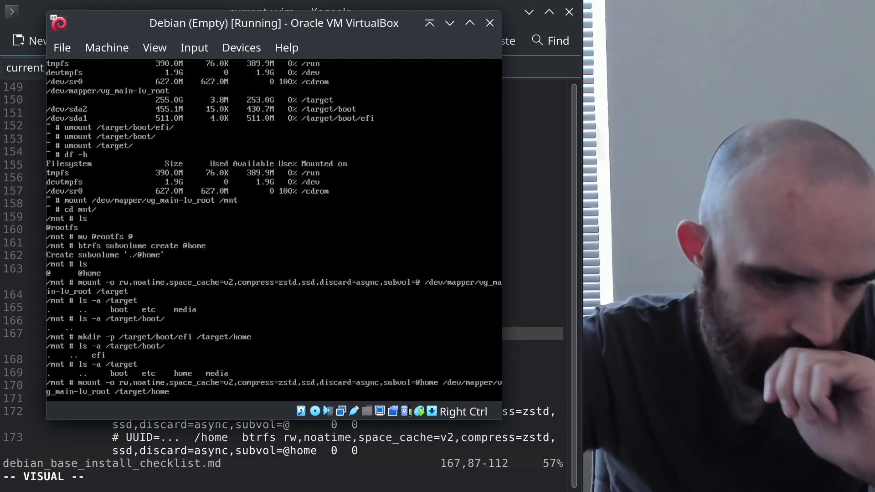
key("Return")
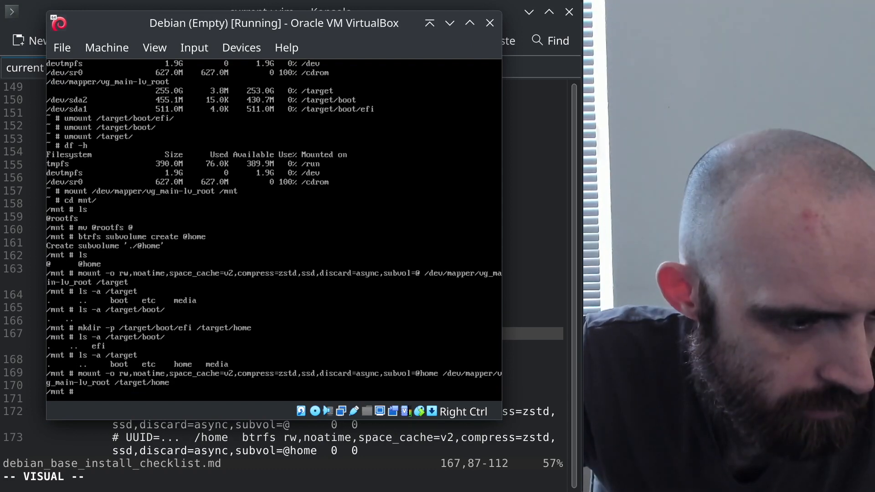
Find the /dev/sda1 mount line in the checklist and begin the mount command
key("alt+Tab")
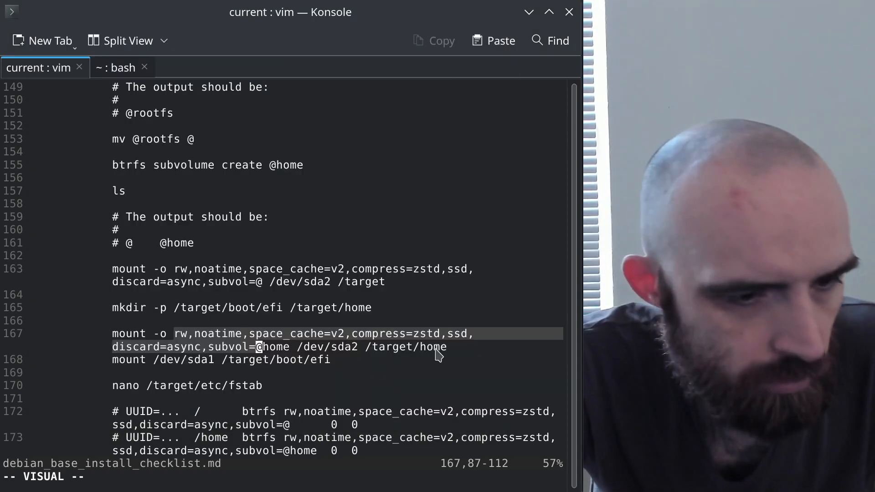
left_click(321, 361)
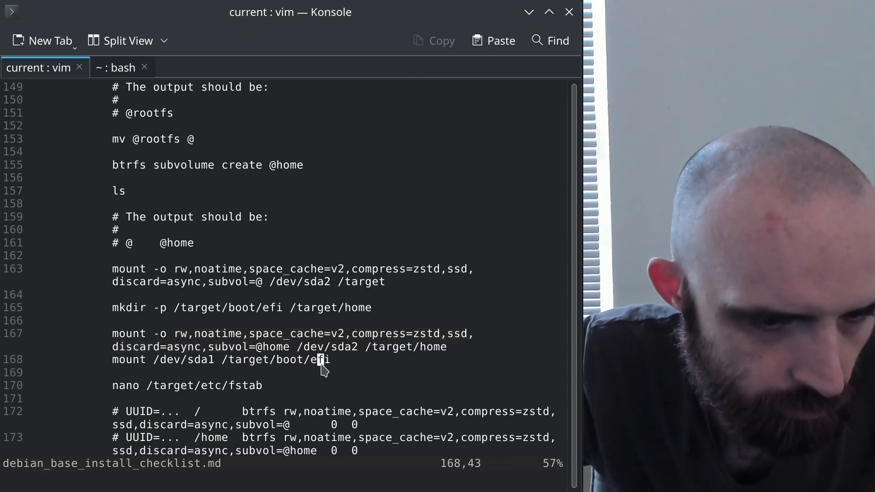
key("alt+Tab")
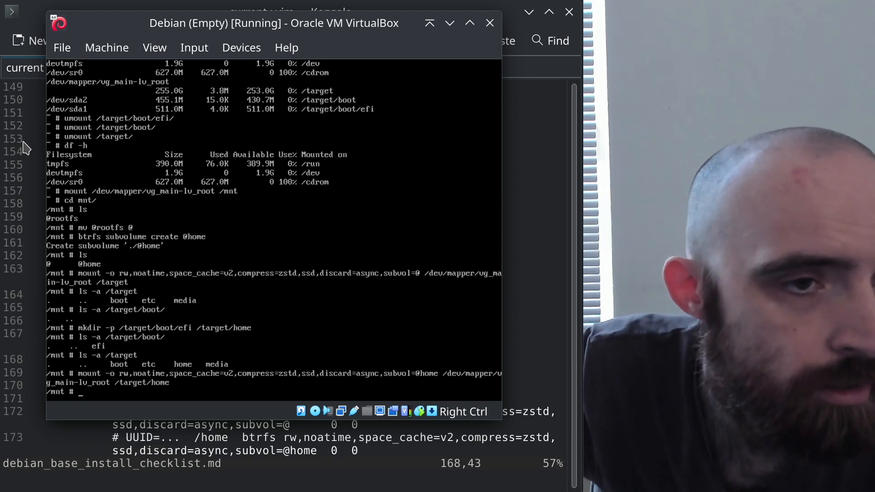
key("alt+Tab")
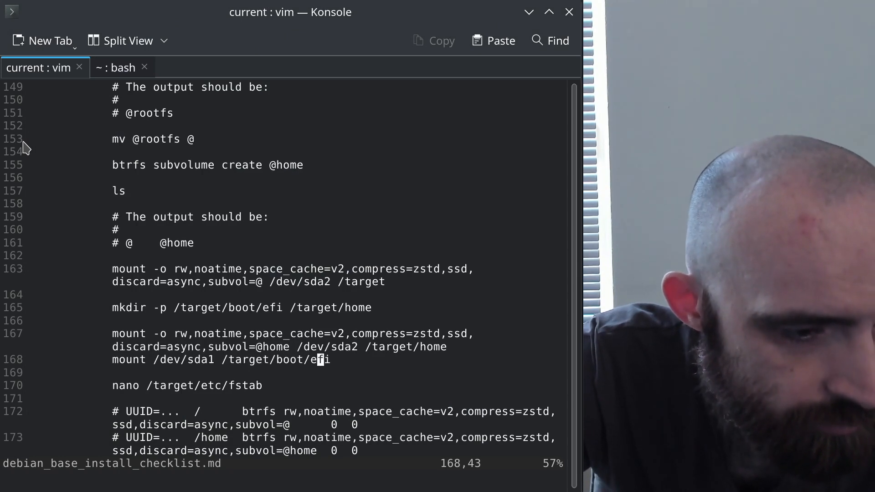
key("alt+Tab")
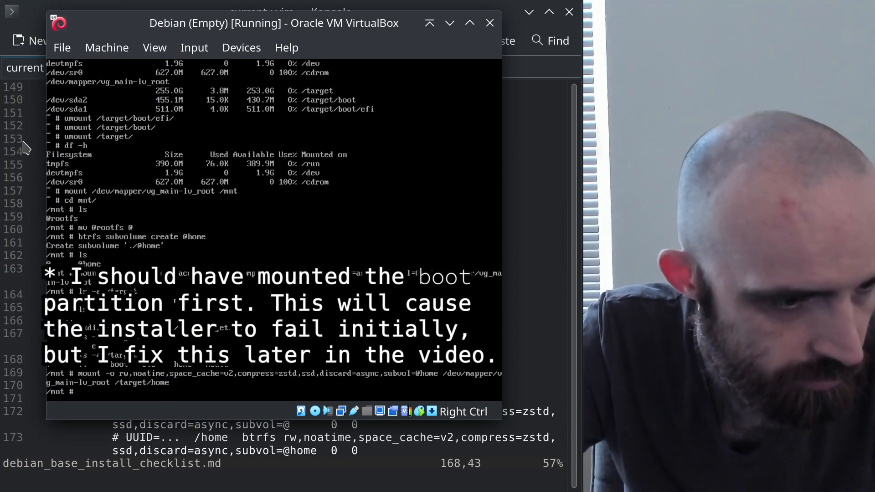
type("mount")
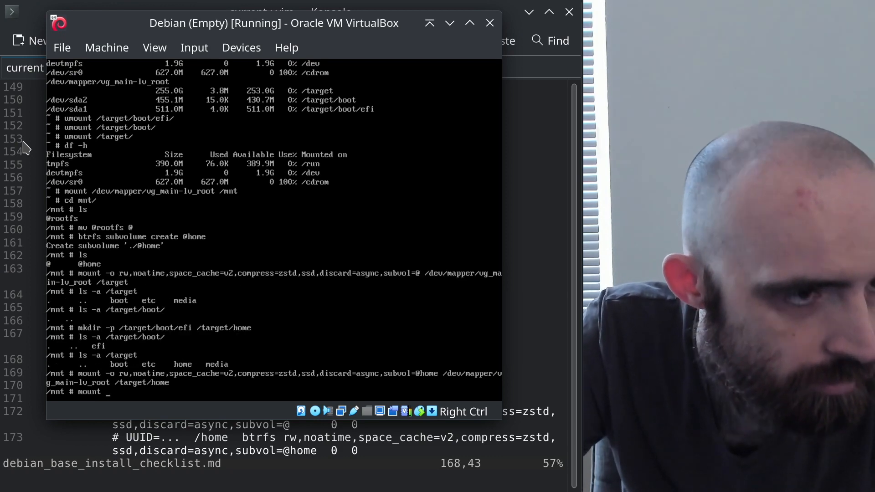
Complete and run 'mount /dev/sda1 /target/boot/efi/'
left_click(25, 148)
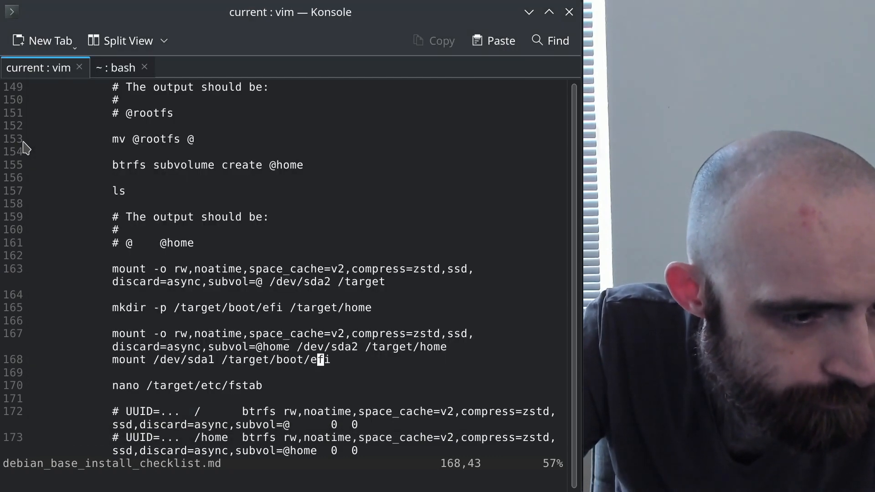
key("alt+Tab")
type("/")
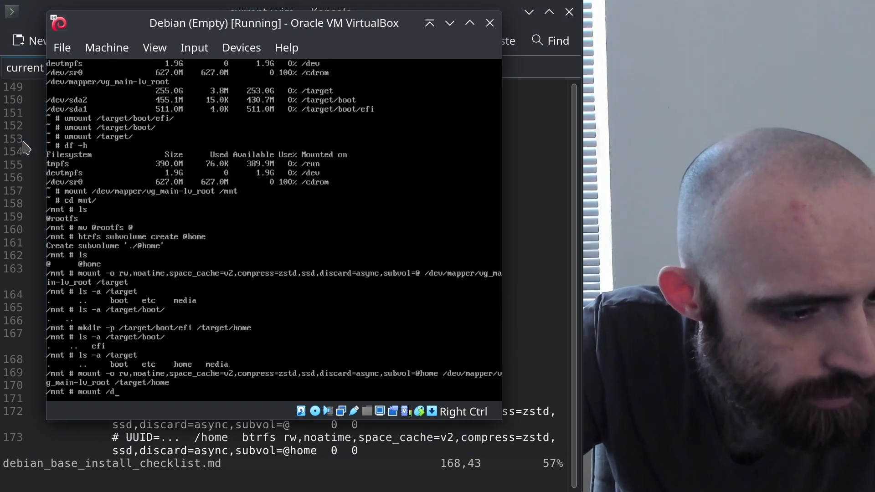
type("deb/")
key("BackSpace")
key("BackSpace")
type("v/sda1")
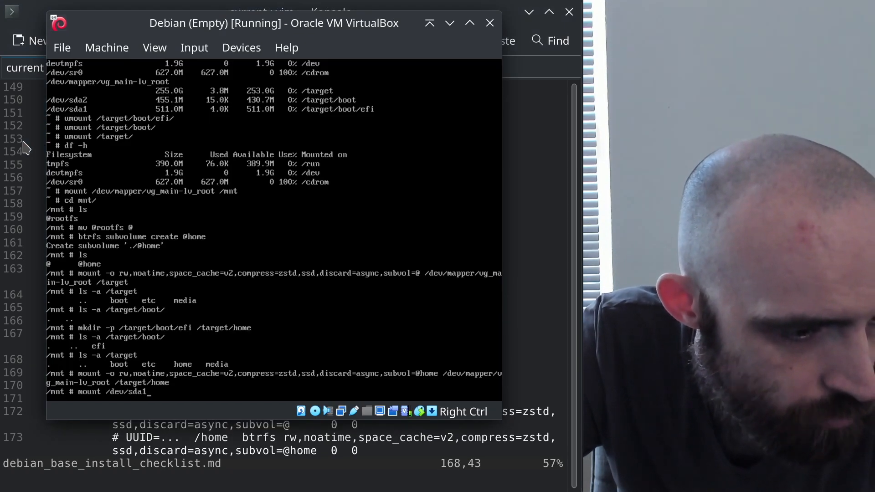
left_click(25, 148)
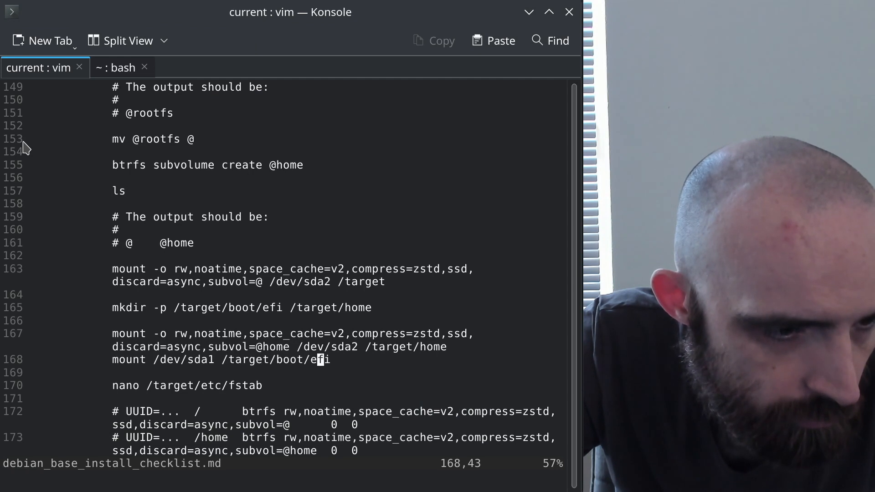
key("alt+Tab")
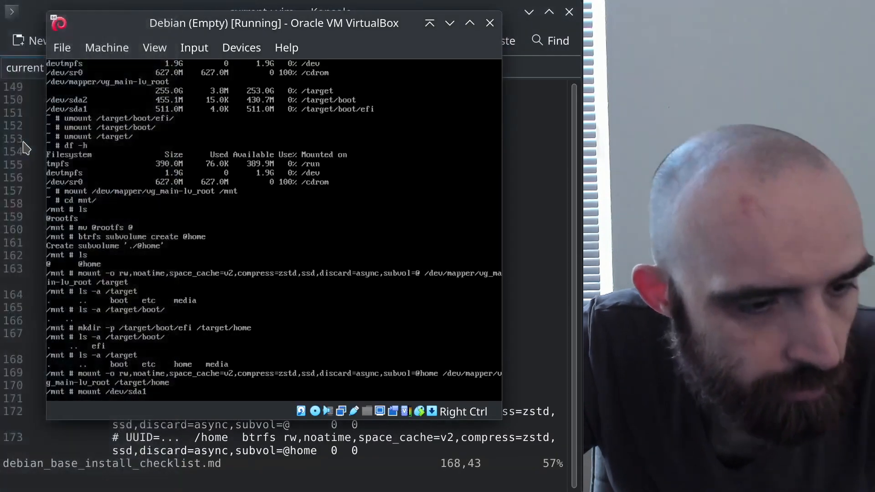
type("/target/boot/efi/")
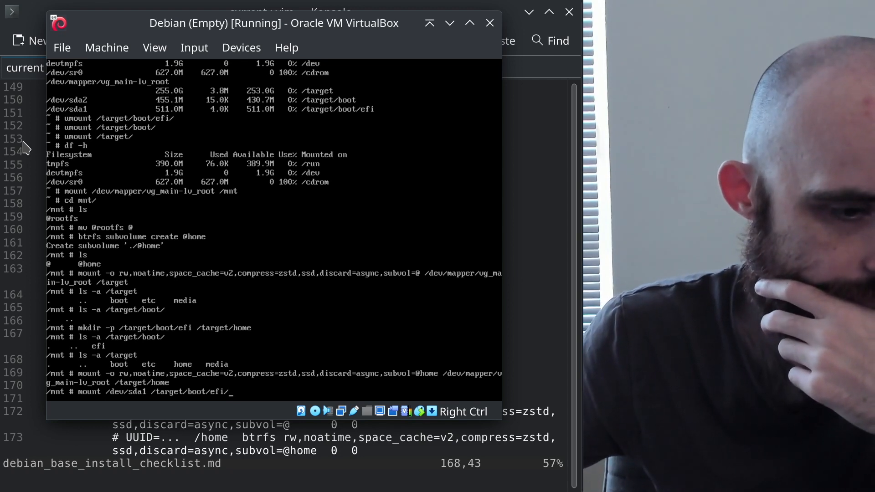
key("Return")
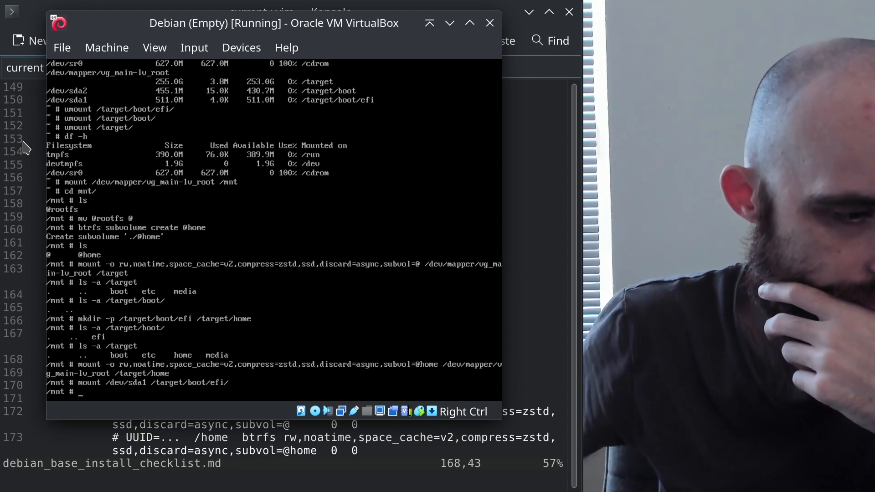
Edit the recalled mount into /dev/sda2 on /target/boot/, then clear the prompt
key("Up")
key("Left")
key("Left")
key("Left")
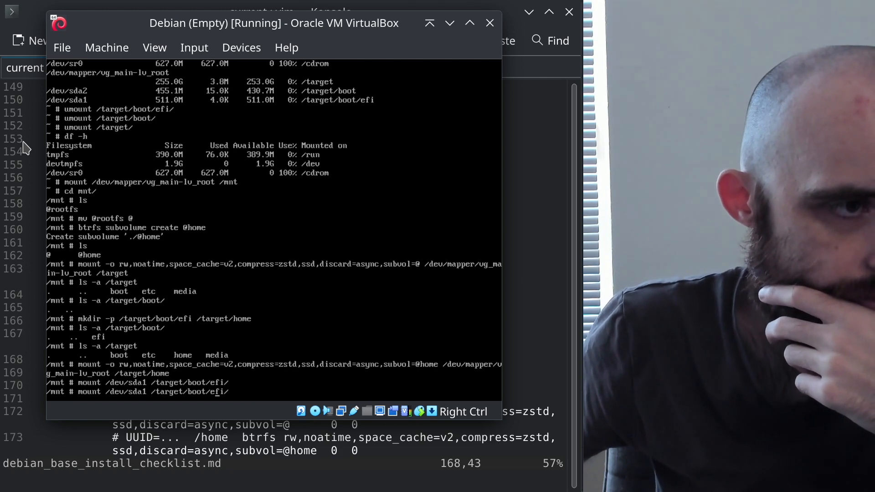
key("Left")
key("Left")
key("Left")
key("Left")
key("Left")
key("Left")
key("Left")
key("Left")
key("Left")
key("Left")
key("Left")
key("Left")
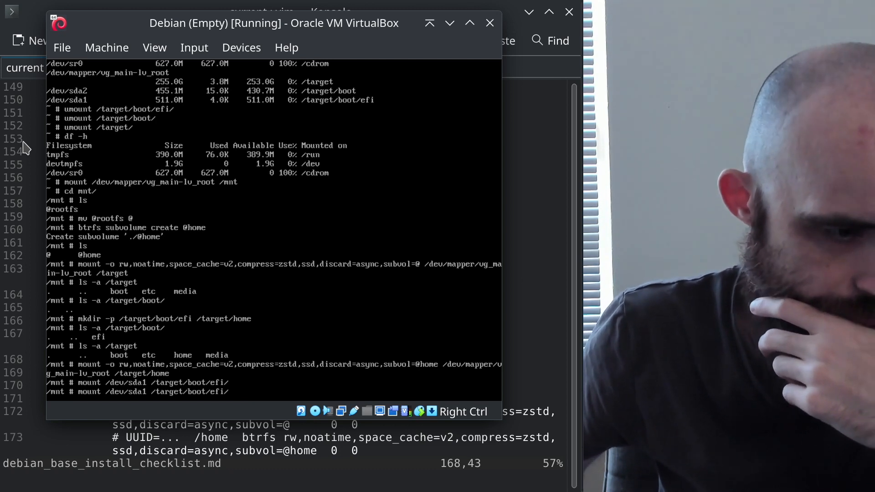
key("BackSpace")
type("2")
key("End")
key("BackSpace")
key("BackSpace")
key("BackSpace")
key("BackSpace")
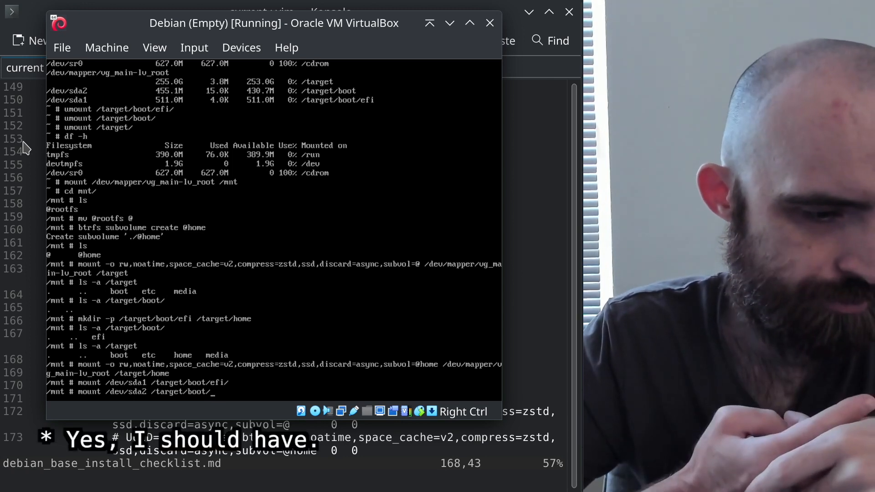
key("BackSpace")
key("BackSpace")
key("BackSpace")
key("BackSpace")
key("BackSpace")
key("BackSpace")
key("BackSpace")
key("BackSpace")
key("BackSpace")
key("BackSpace")
key("BackSpace")
key("BackSpace")
key("BackSpace")
key("BackSpace")
key("BackSpace")
key("BackSpace")
key("BackSpace")
key("BackSpace")
key("BackSpace")
key("BackSpace")
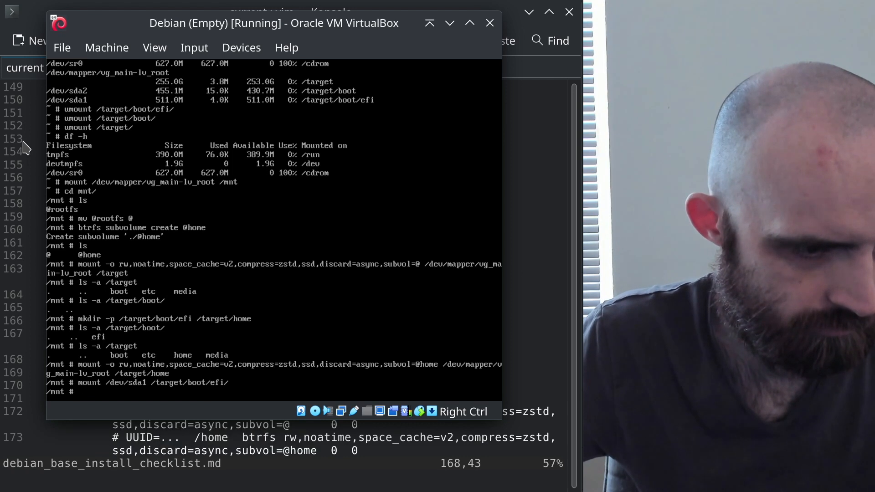
Recall 'mount /dev/sda2 /target/boot/' from history and run it
type("l")
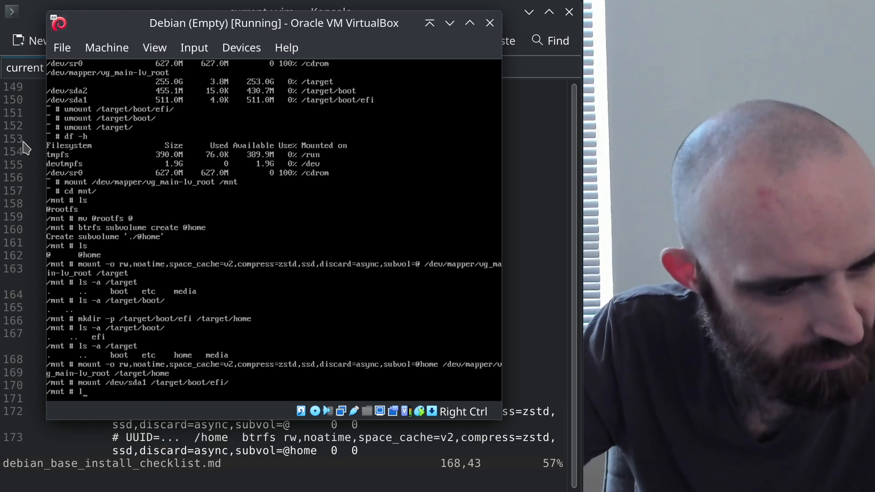
type("s /")
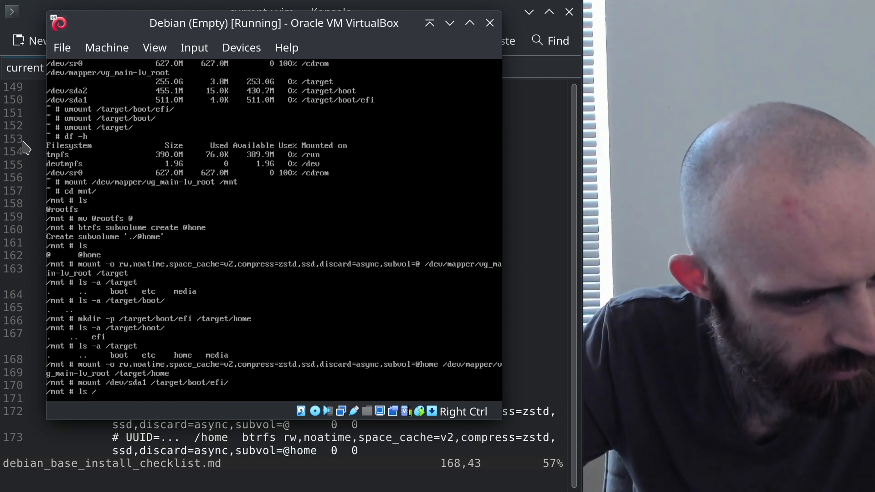
type("targe")
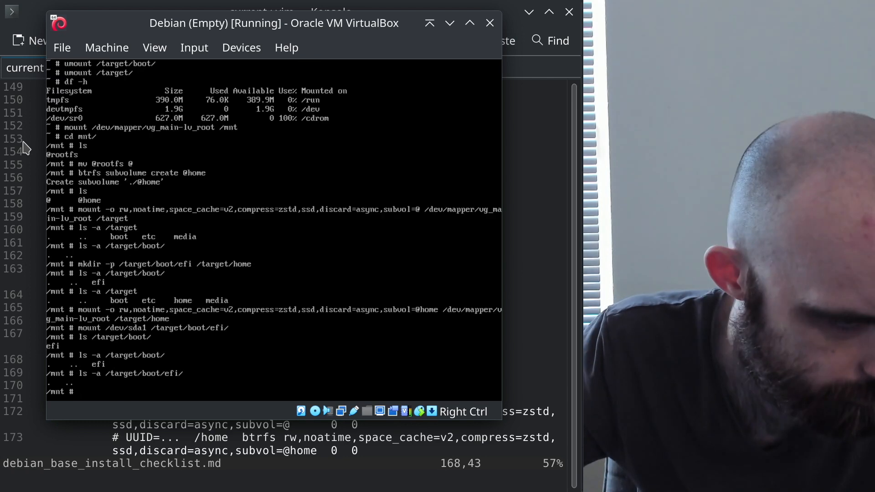
key("Up")
key("BackSpace")
key("BackSpace")
key("BackSpace")
key("BackSpace")
key("Up")
key("Up")
key("Up")
key("Up")
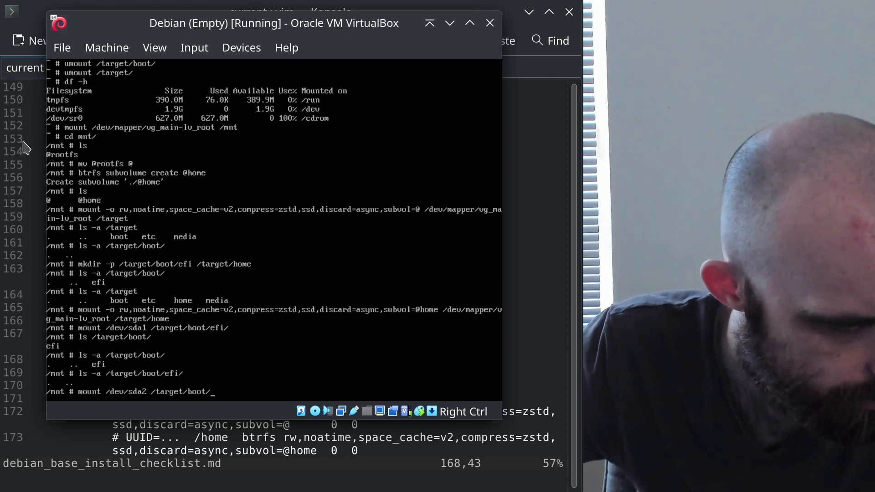
key("Up")
key("Up")
key("Up")
key("Up")
key("Up")
key("Up")
key("Up")
key("Up")
key("Up")
key("Up")
key("Up")
key("Up")
key("Up")
key("Up")
key("Up")
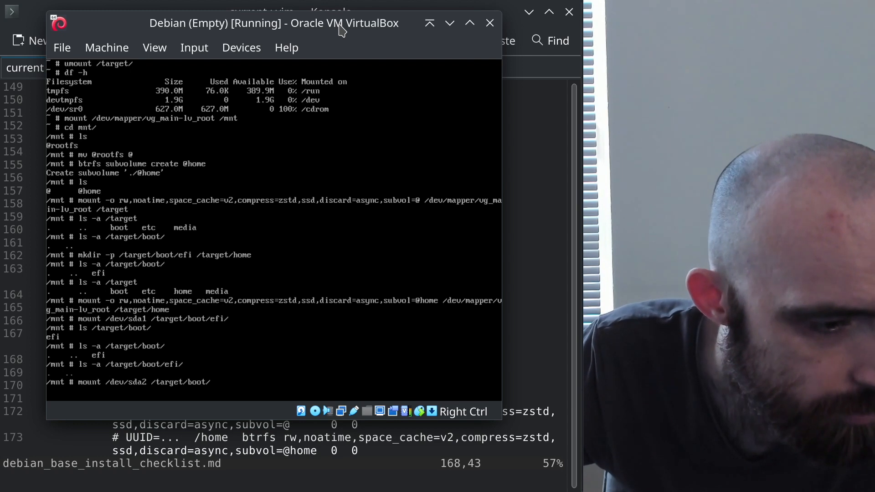
key("Return")
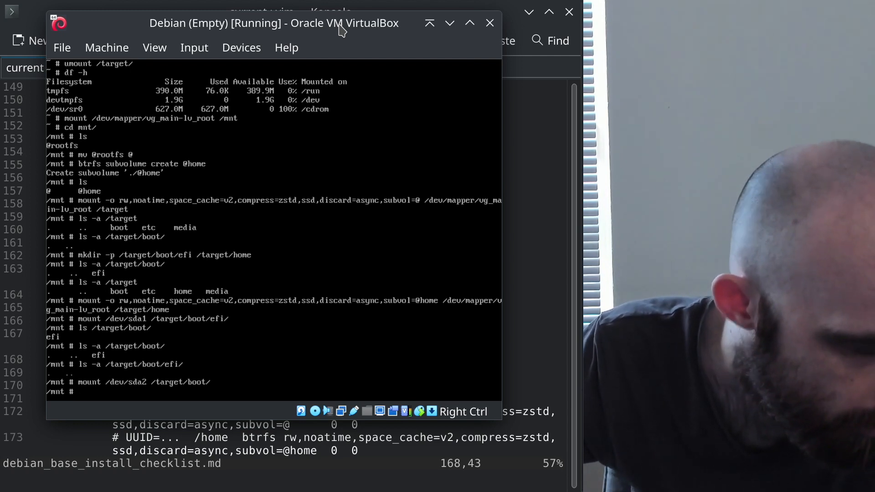
Run df -h to confirm /dev/sda2 on /target/boot and /dev/sda1 on /target/boot/efi
type("dgf")
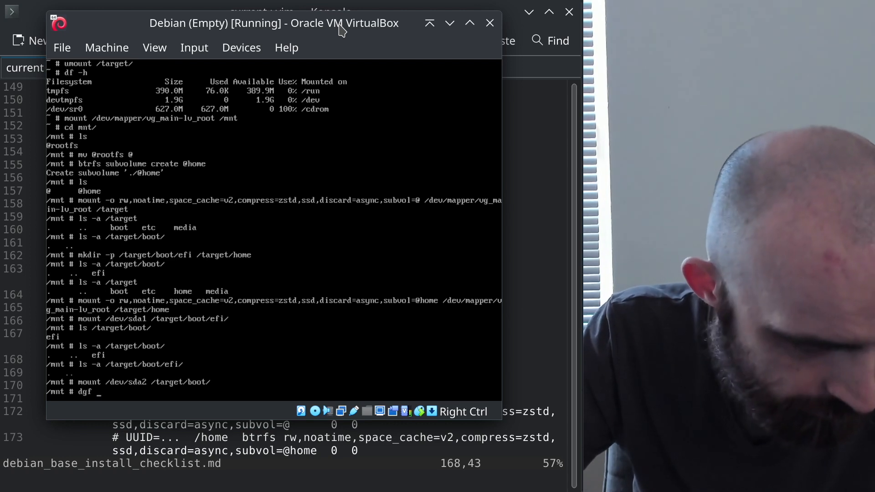
key("BackSpace")
key("BackSpace")
key("BackSpace")
type("f -h")
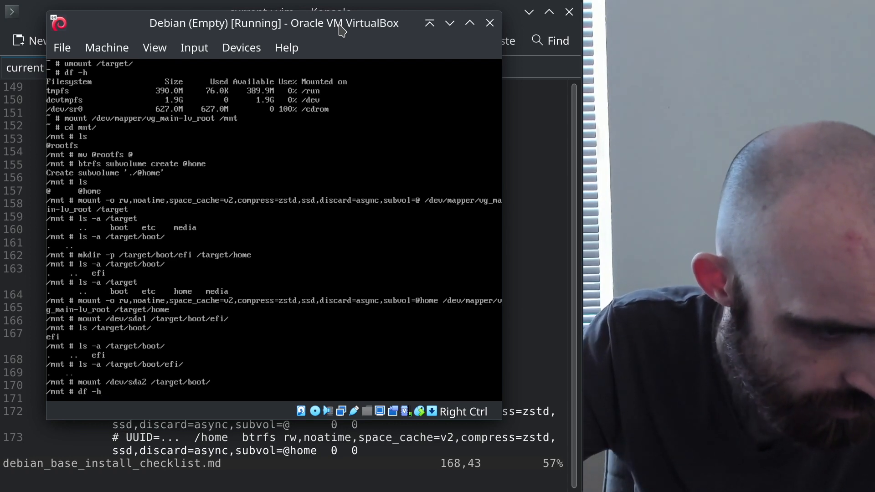
key("Return")
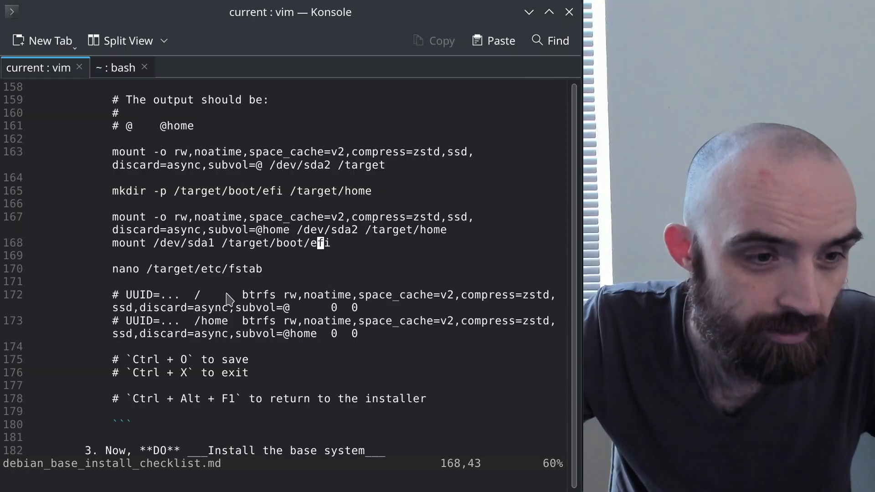
scroll(226, 294, "up", 1)
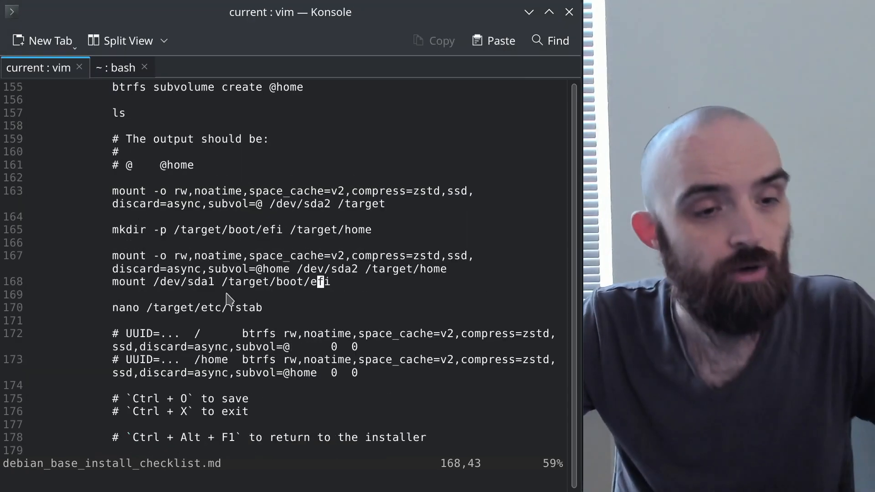
key("alt+Tab")
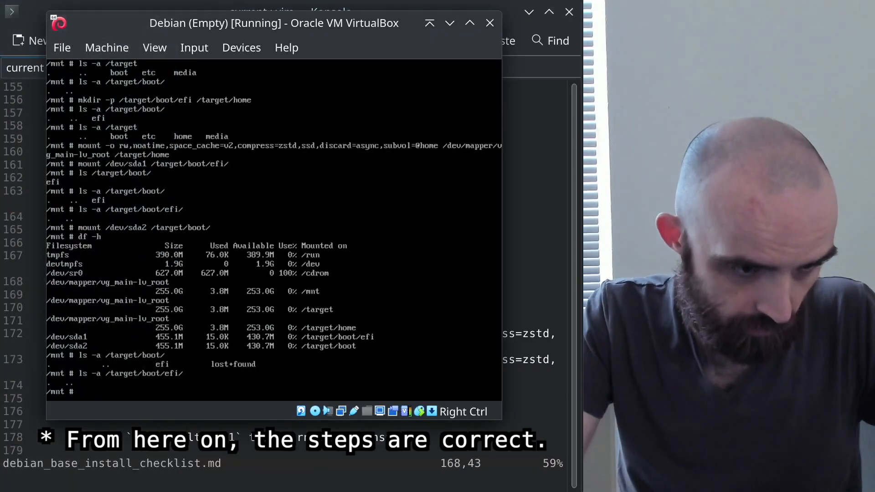
Open /target/etc/fstab in nano and delete 'defaults' from the root line's mount options
type("nano /target/etc/fstab")
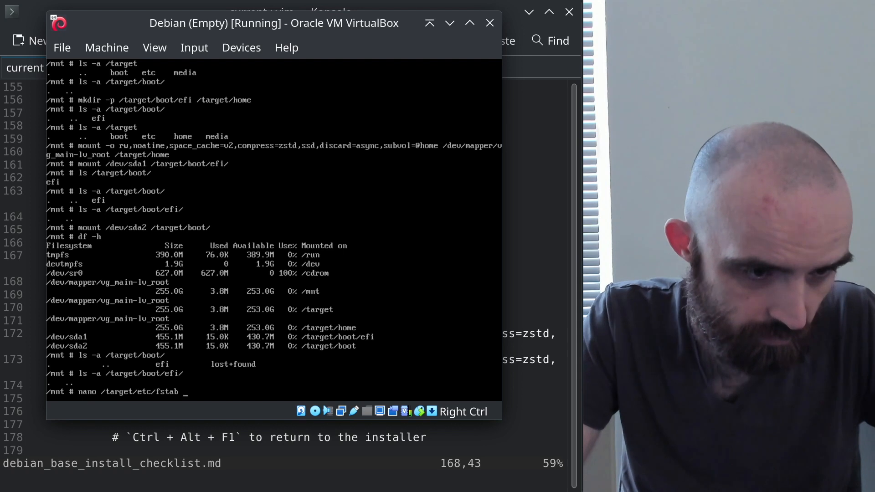
key("Return")
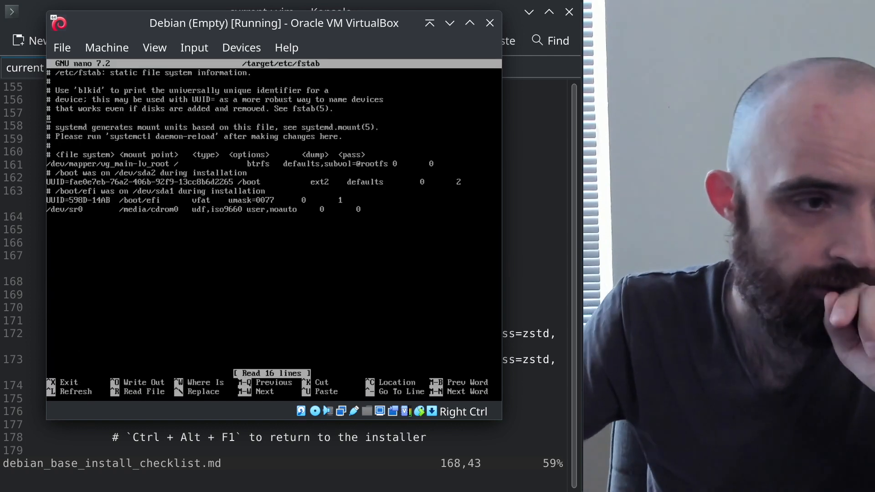
key("Up")
key("Right")
key("Right")
key("Right")
key("Right")
key("Right")
key("Right")
key("Right")
key("Right")
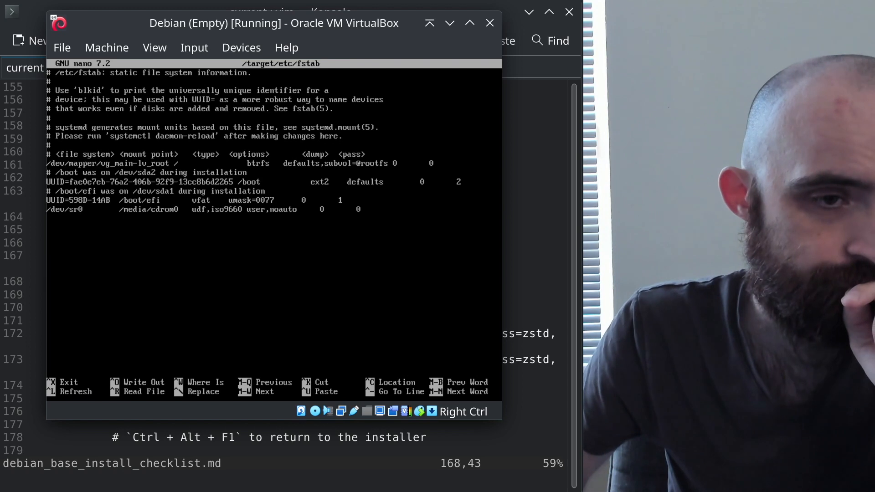
key("Delete")
key("Delete")
key("Delete")
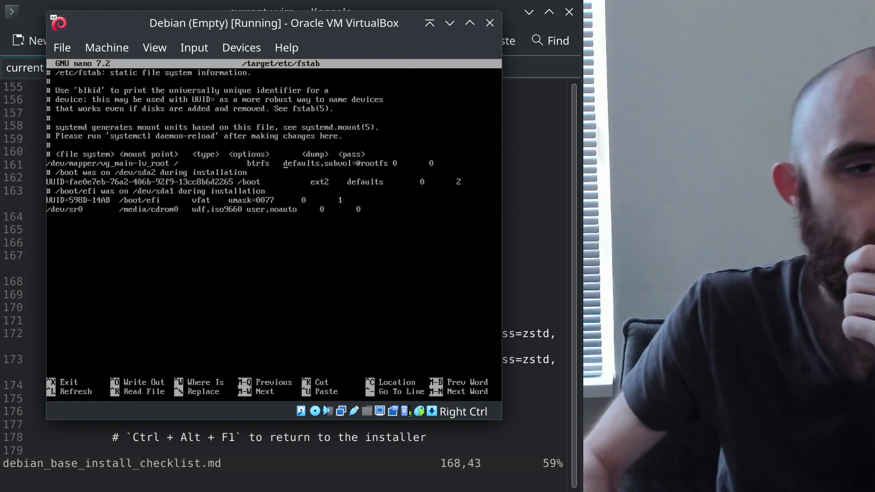
key("Delete")
key("Delete")
key("Delete")
key("Delete")
key("Delete")
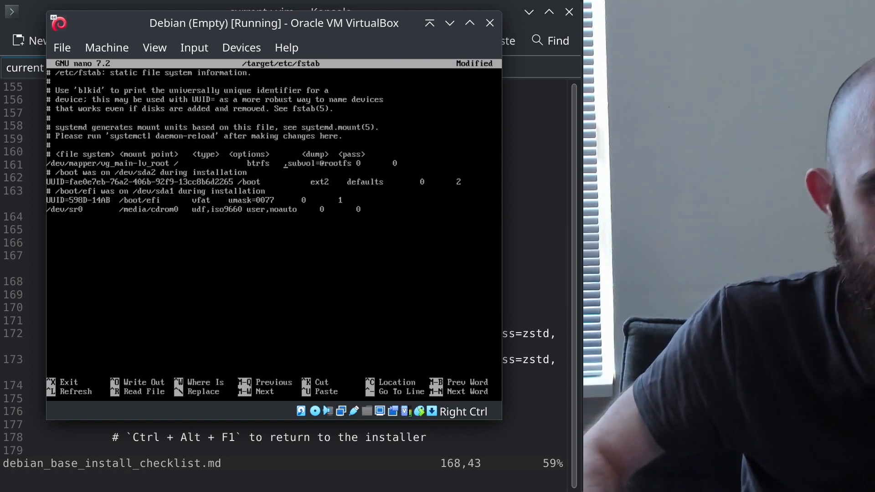
Glance at the vim checklist, nudge the VM window up, then bring Konsole forward
key("alt+Tab")
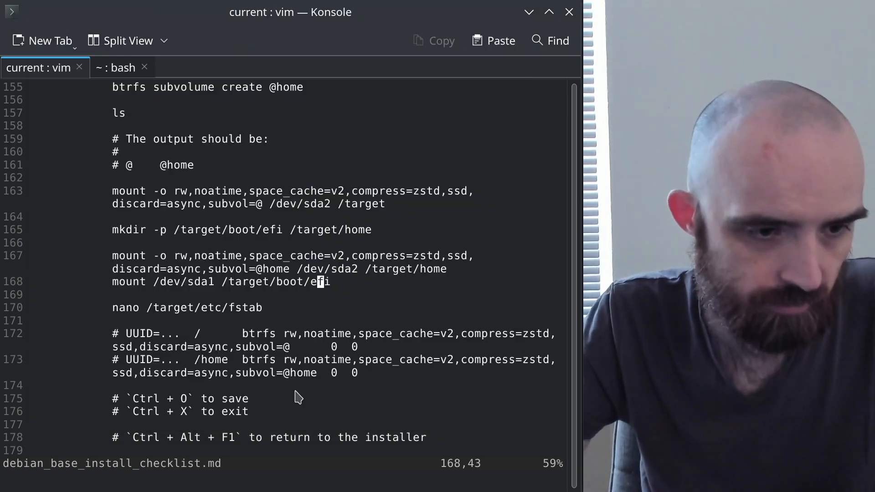
scroll(322, 389, "up", 3)
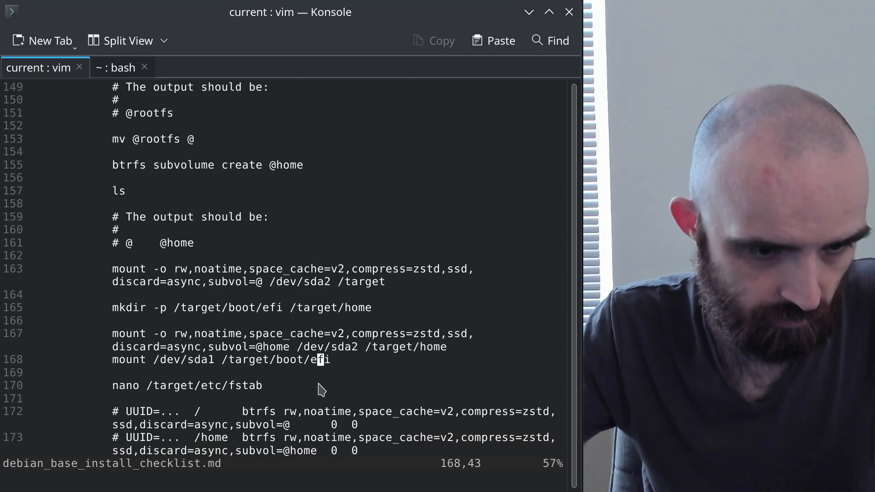
scroll(322, 390, "down", 1)
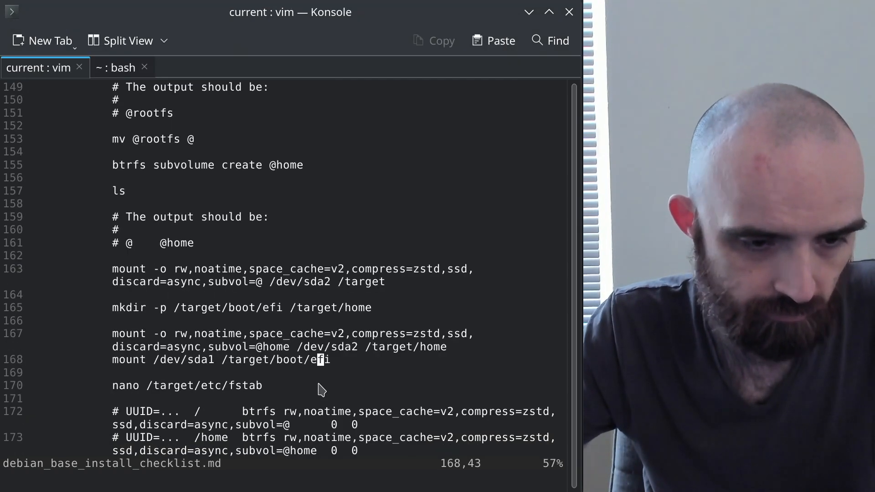
key("alt+Tab")
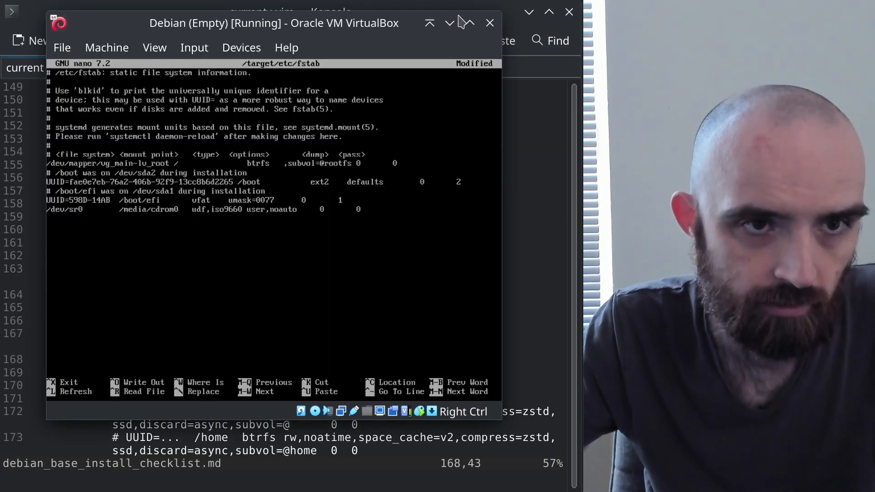
left_click_drag(384, 26, 385, 15)
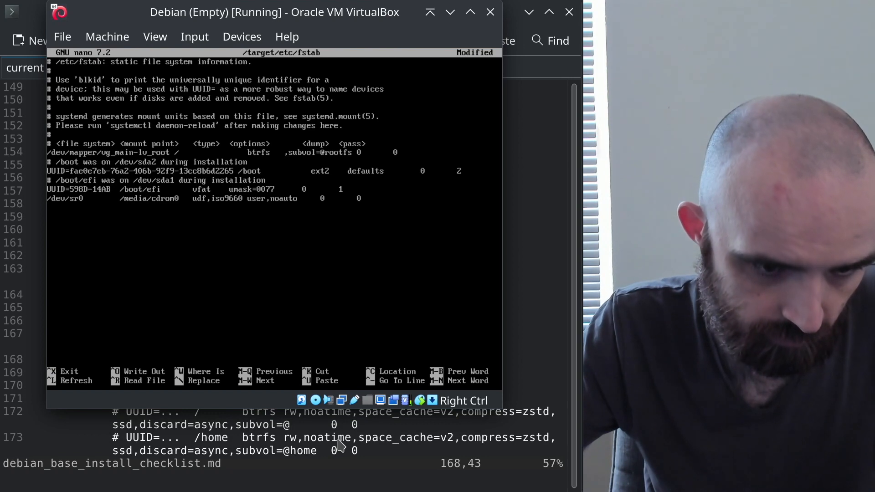
left_click(396, 445)
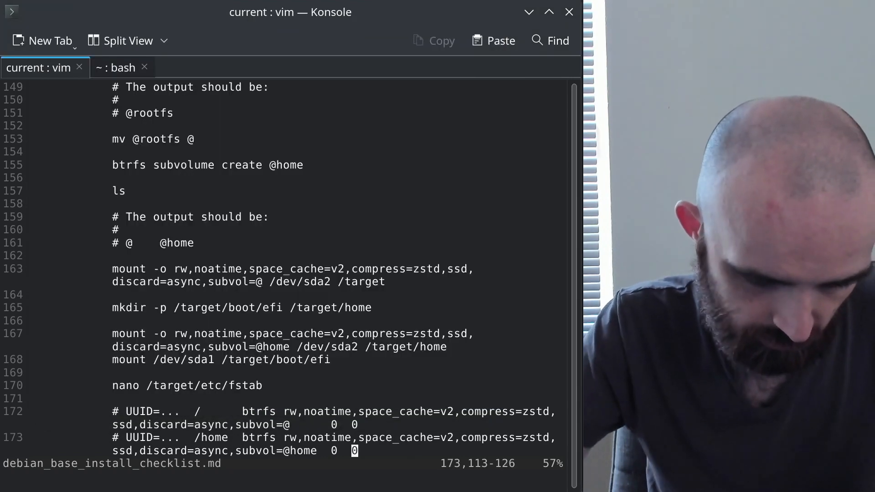
Move to line 172 of the vim checklist, indent and undo it, then return to the VM
key("ctrl+y")
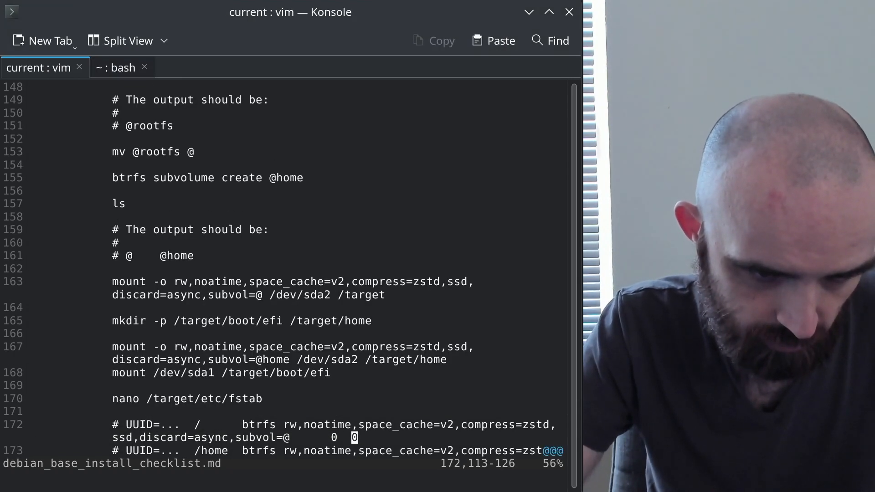
key("shift+period")
key("shift+period")
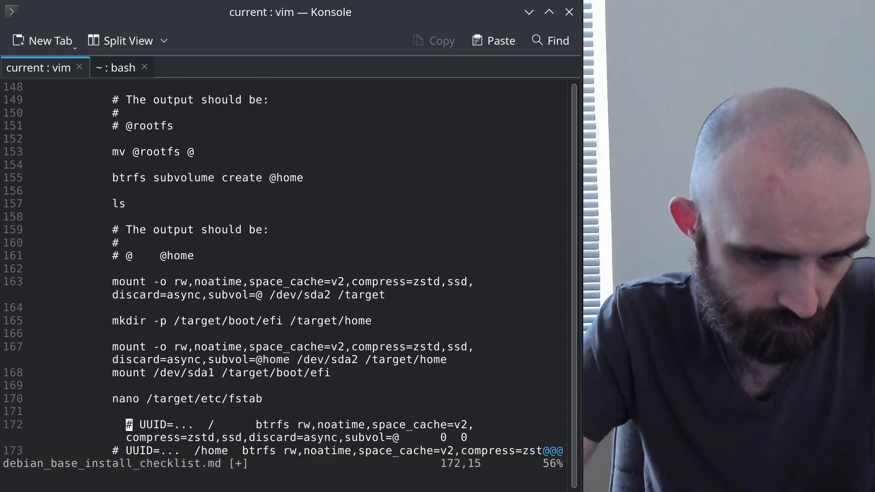
key("u")
key("alt+Tab")
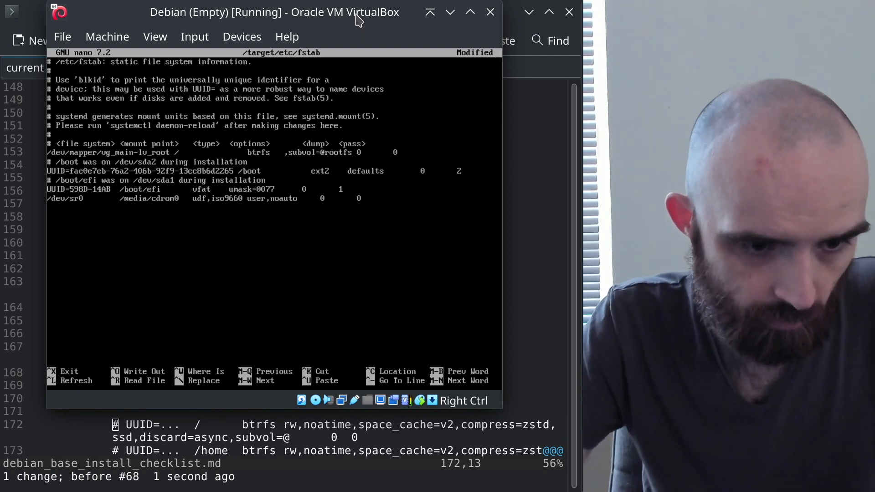
type("rw,")
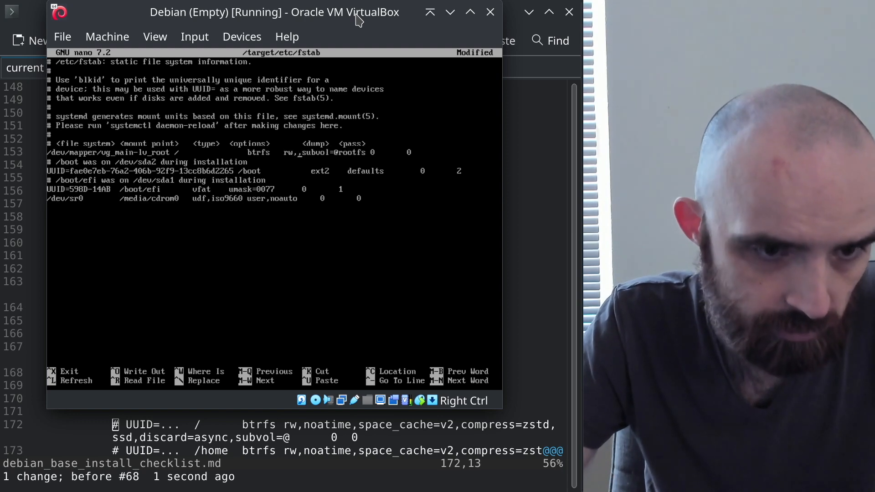
type("noatime")
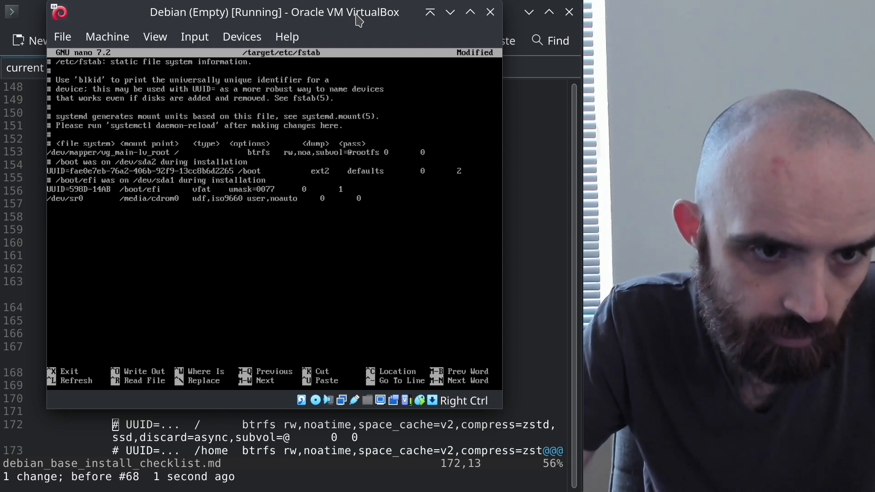
type(",")
type("space_ca")
type("ch")
type("che")
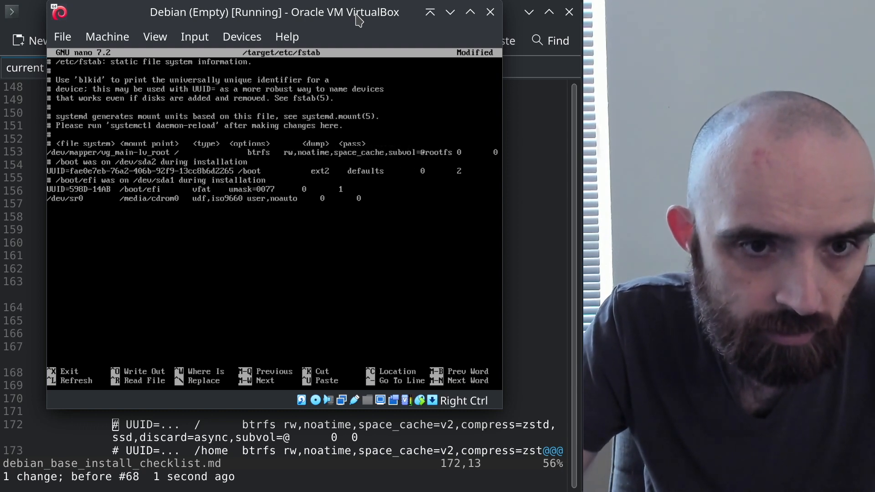
type("=v2")
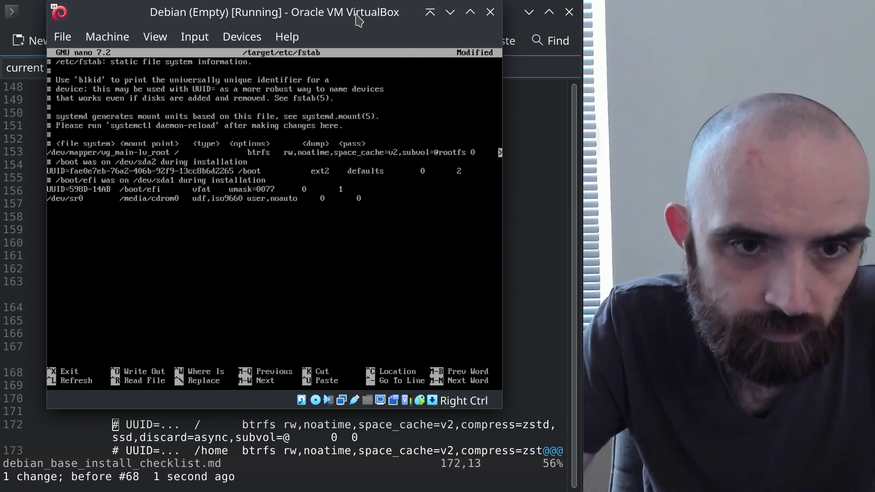
type(",")
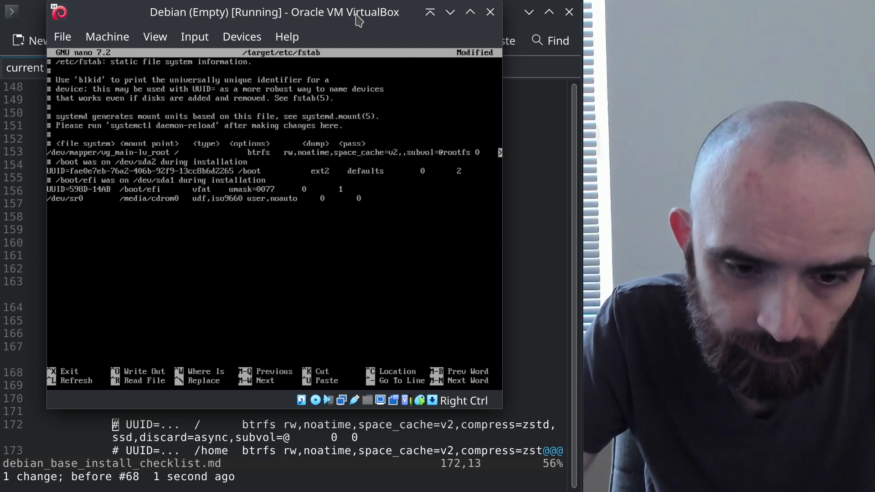
type("cop")
type("press")
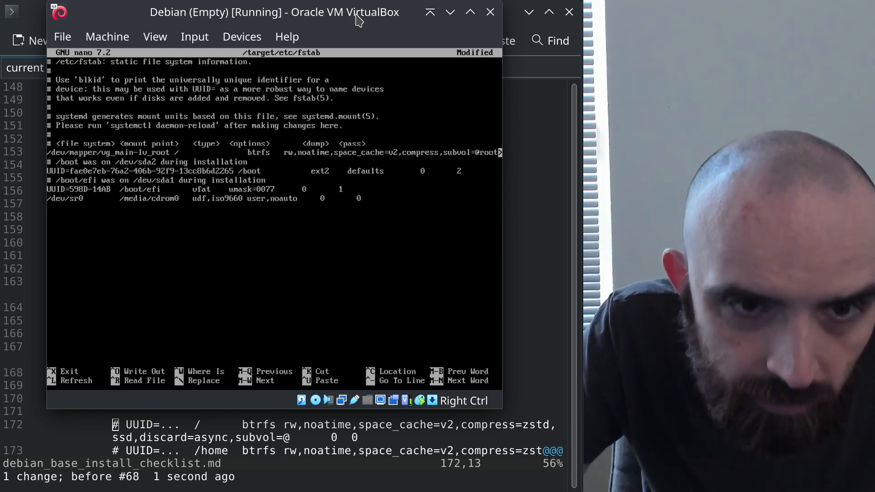
type("=zst")
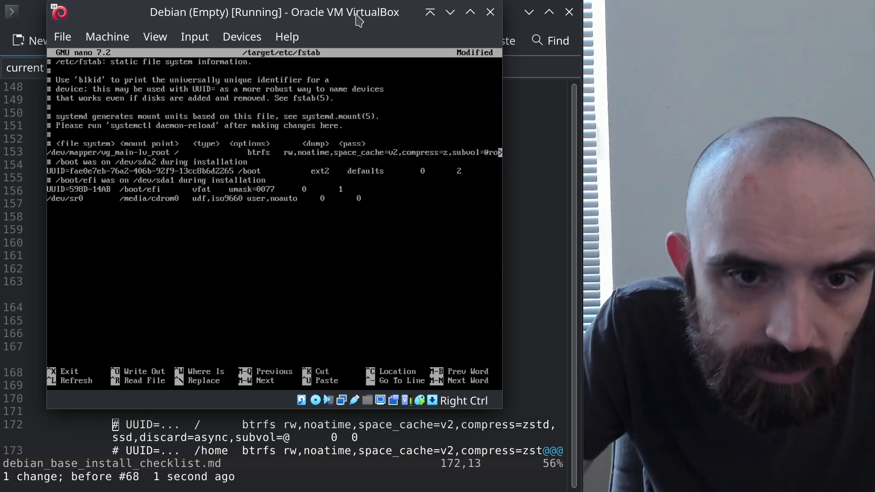
type("d")
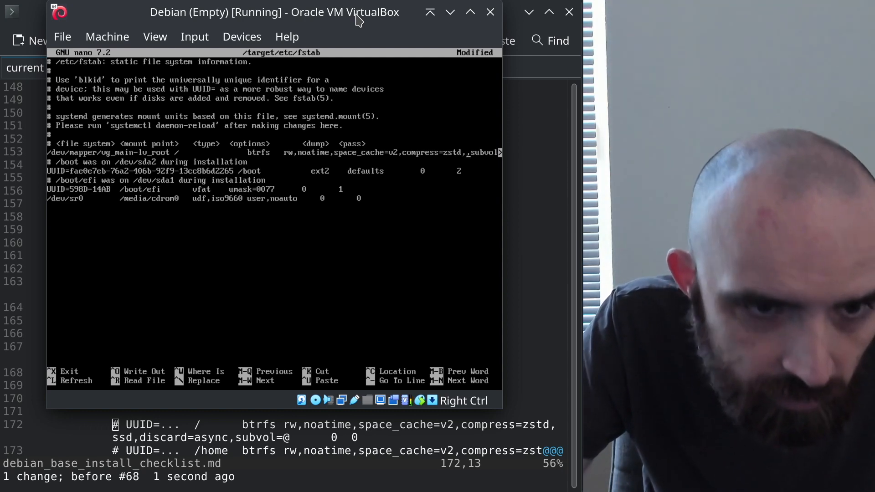
type(",ssd")
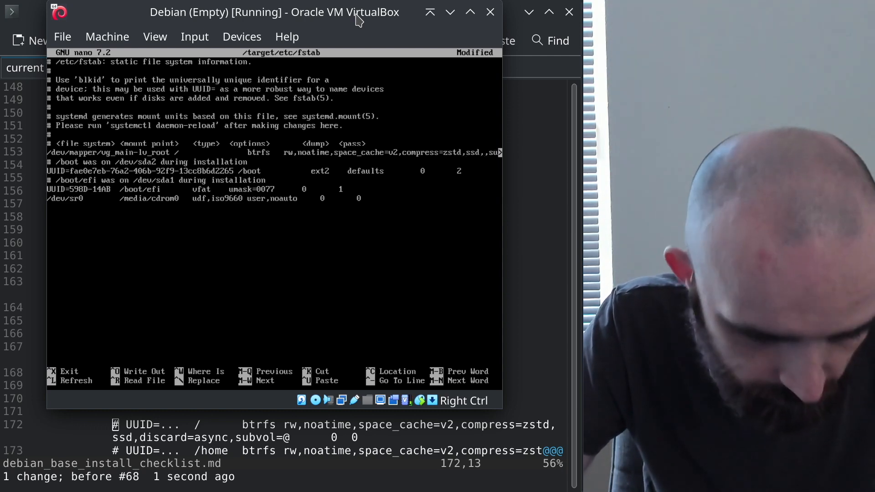
type(",discard")
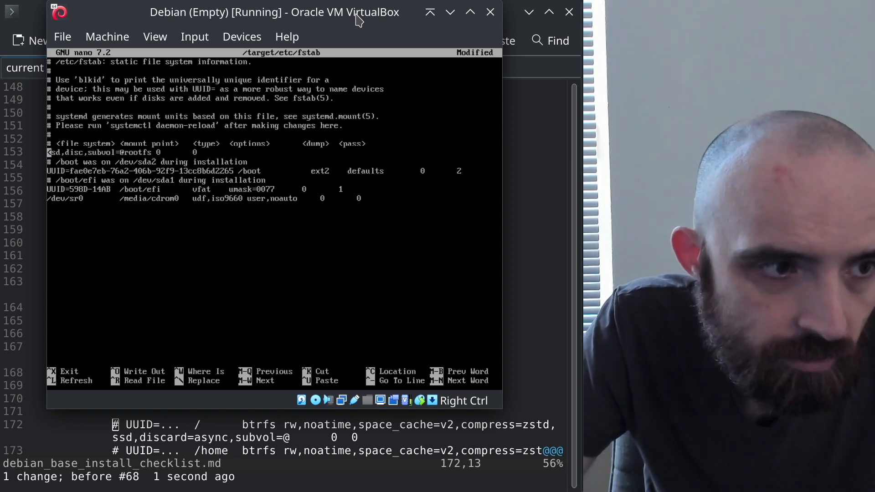
type("=asyc")
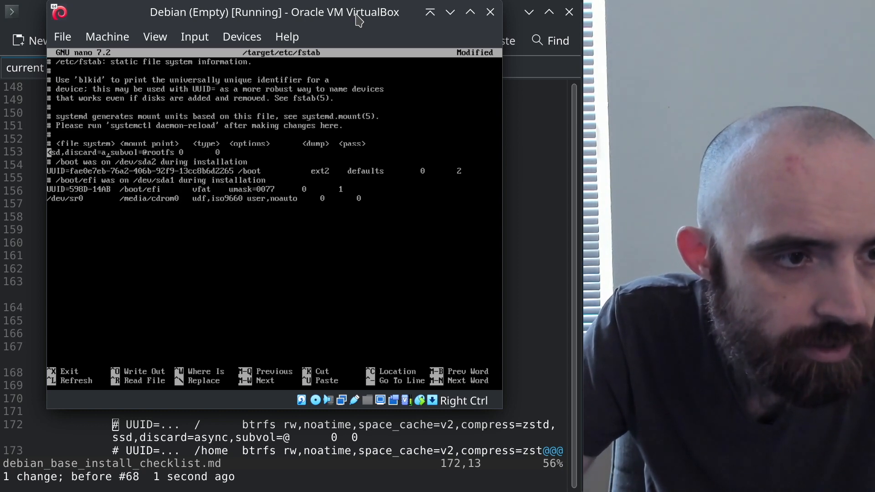
key("BackSpace")
type("nc")
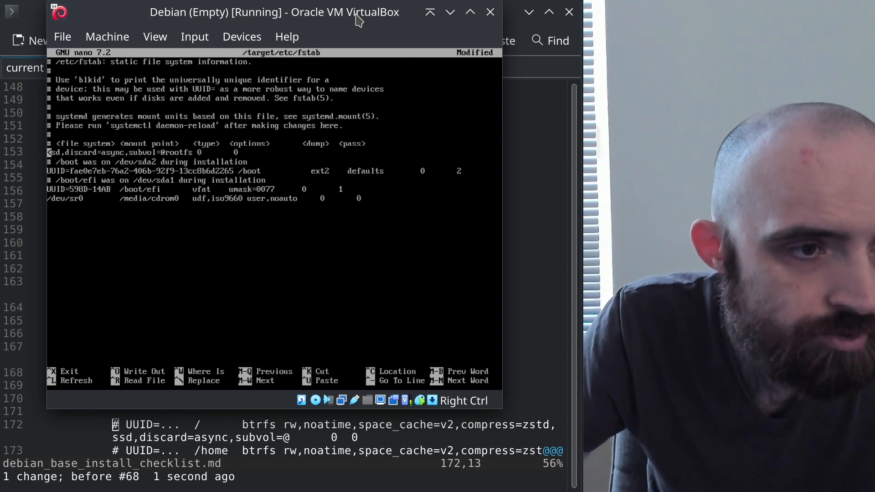
key("BackSpace")
key("BackSpace")
key("BackSpace")
key("BackSpace")
key("BackSpace")
key("BackSpace")
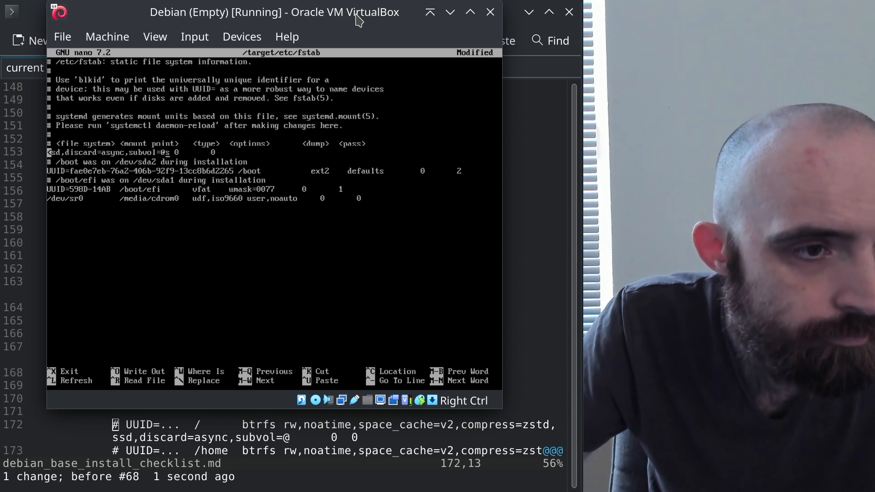
Duplicate the root fstab line by cutting it and pasting it back twice
key("Home")
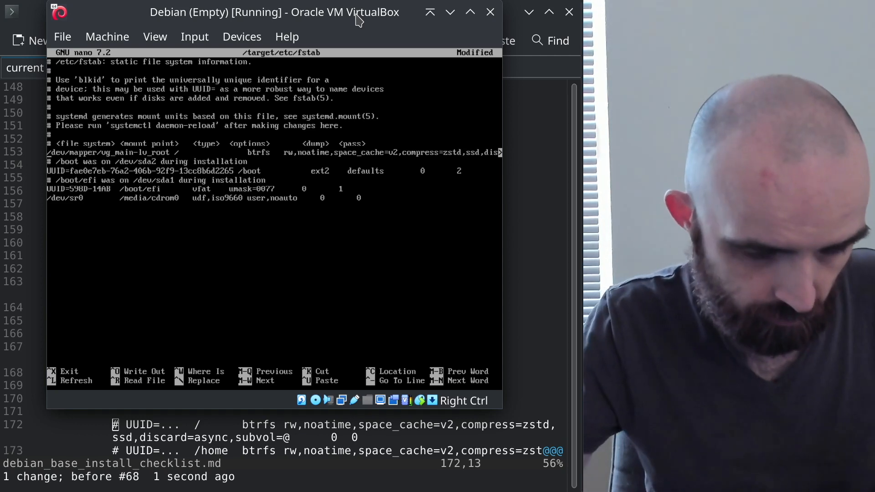
key("ctrl+k")
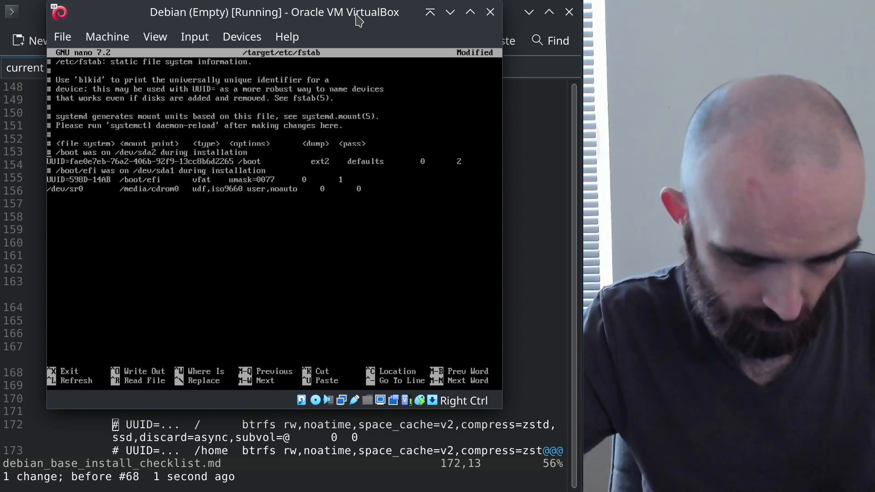
key("ctrl+u")
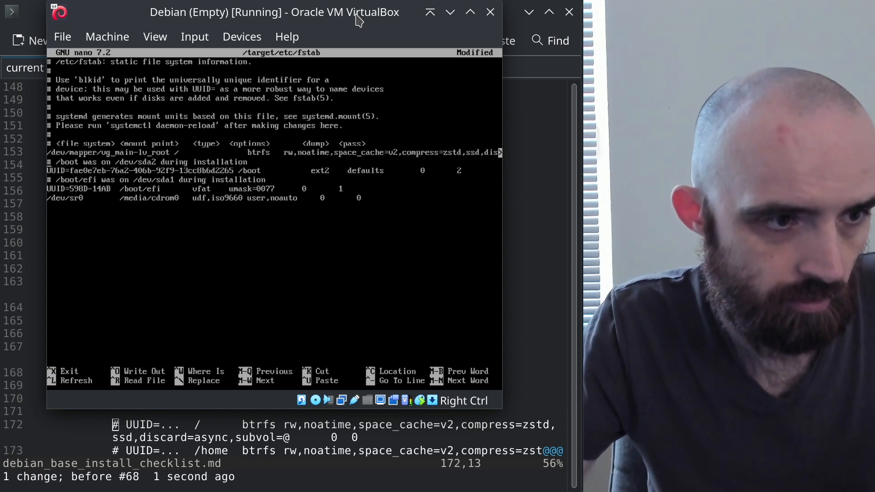
key("ctrl+u")
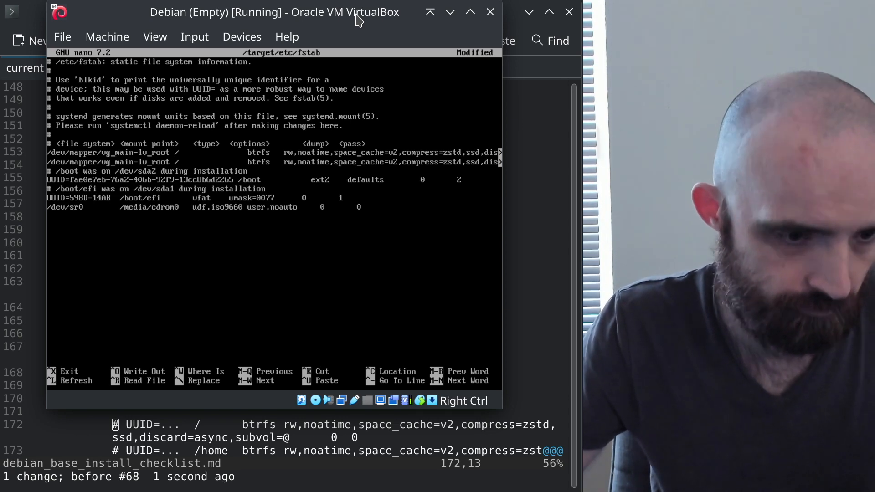
key("j")
key("j")
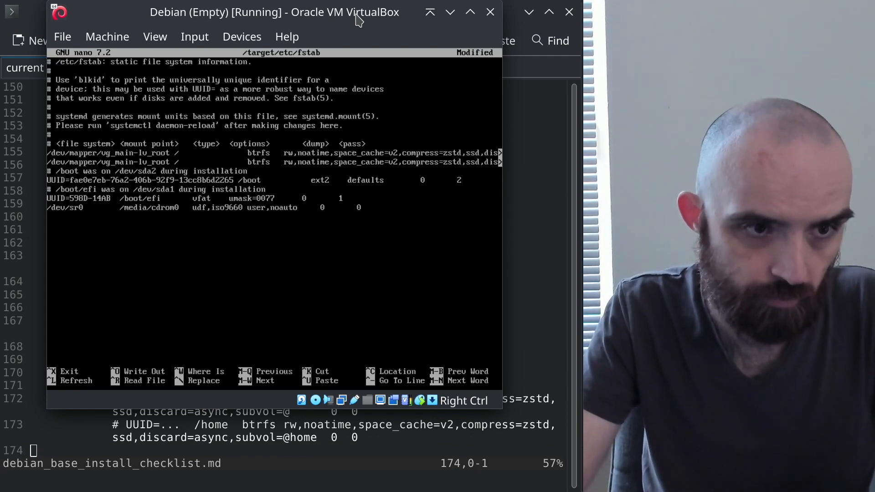
type("home")
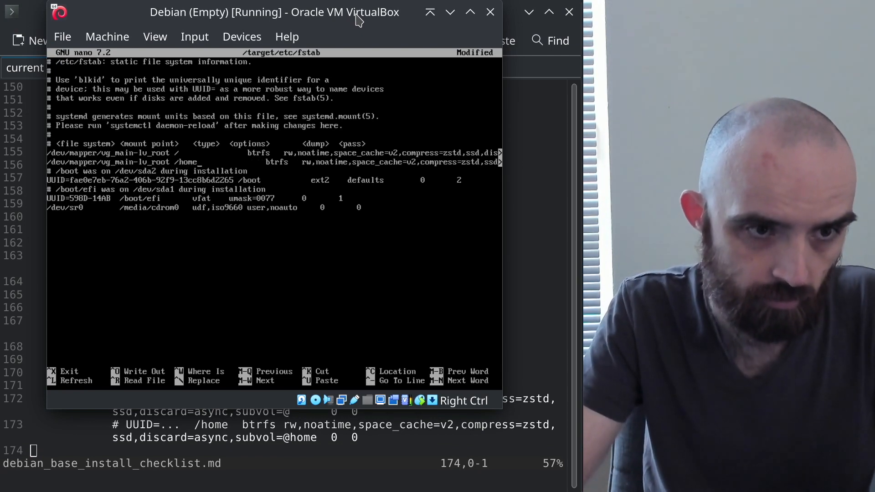
key("Right")
key("Right")
key("Right")
key("Right")
key("Right")
key("Right")
key("Right")
key("Right")
key("Right")
key("Right")
key("Right")
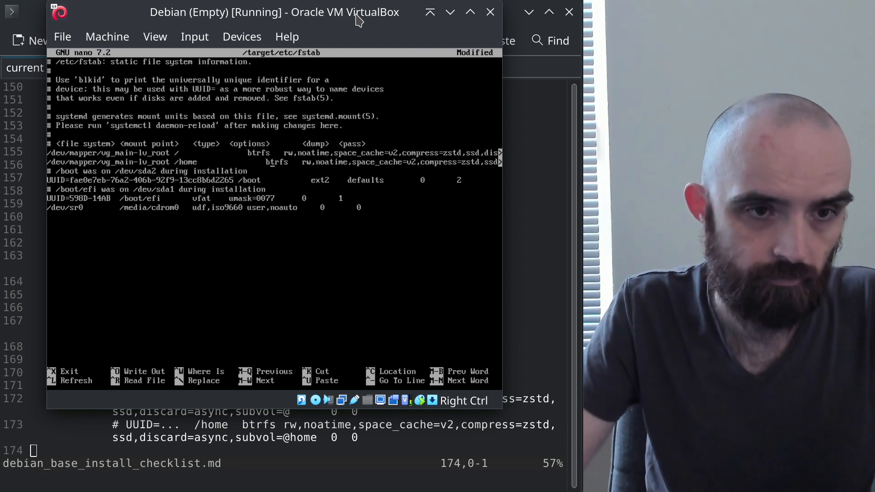
key("BackSpace")
key("BackSpace")
key("BackSpace")
key("BackSpace")
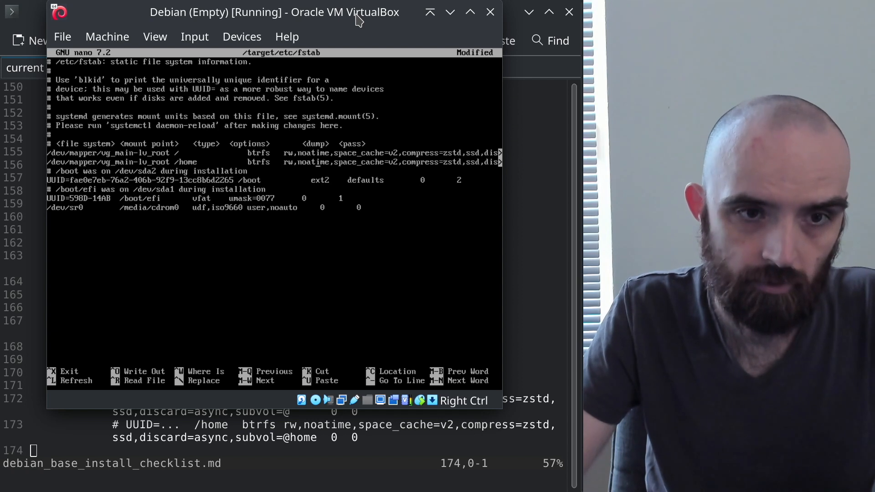
key("Right")
key("Right")
key("Right")
key("Right")
key("Right")
key("Right")
key("Right")
key("Right")
key("Right")
key("Right")
key("Right")
key("Right")
key("Right")
key("Right")
key("Right")
key("Right")
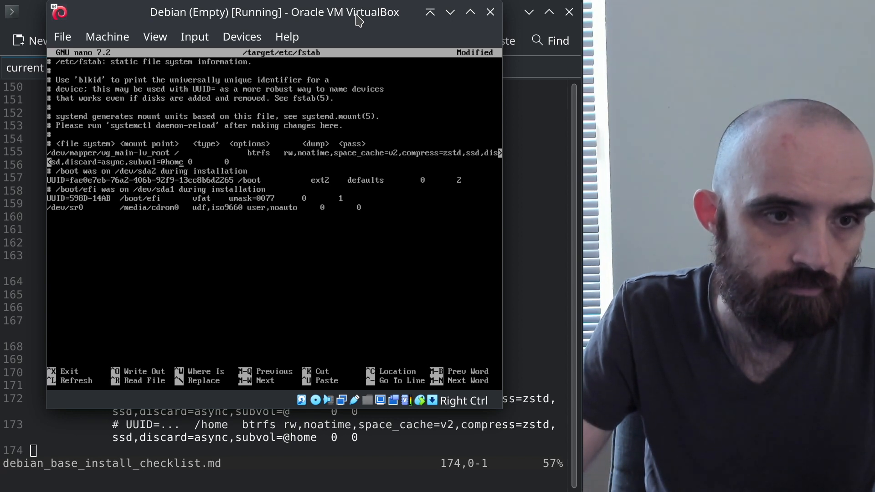
key("Home")
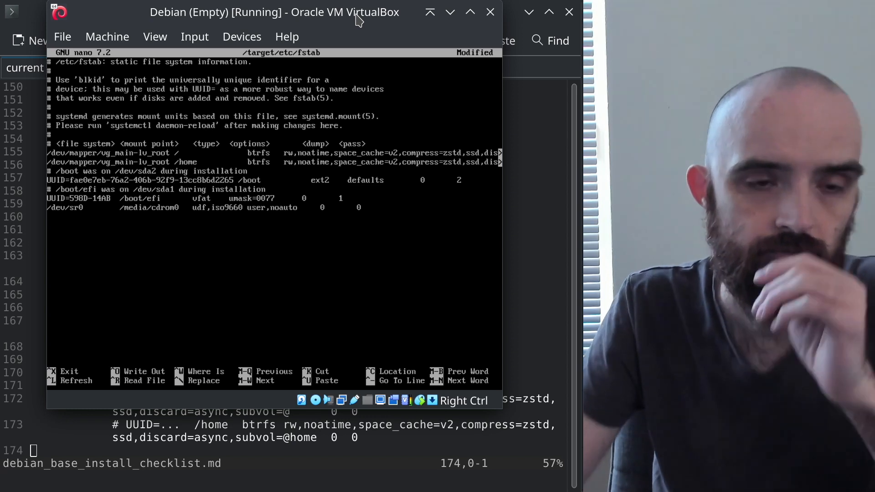
key("End")
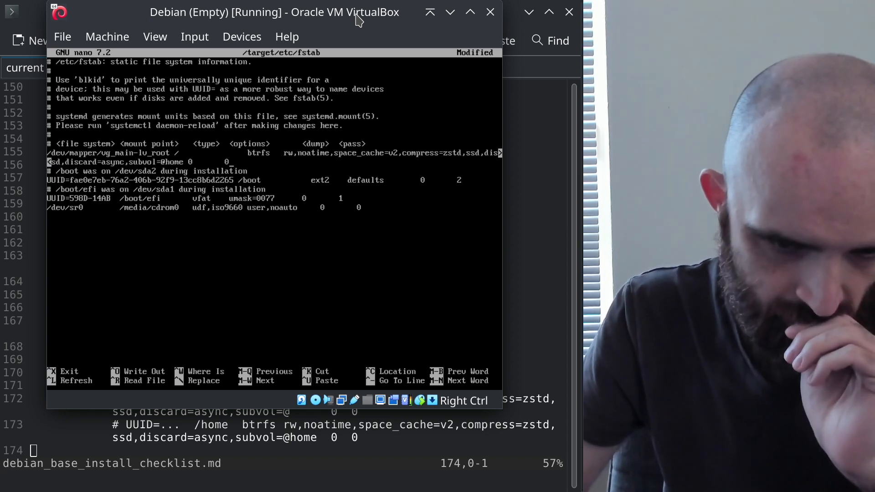
Read the next instructions in the vim checklist and return to the VM's editor
key("alt+Tab")
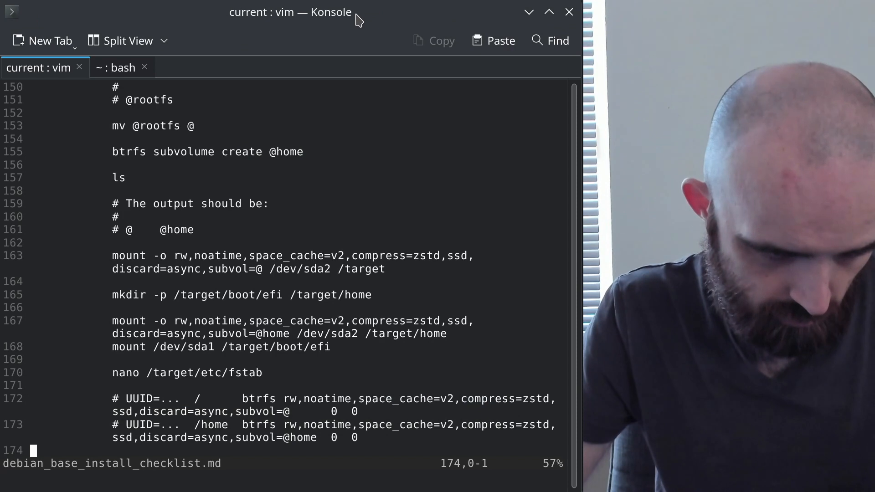
key("Down")
key("Down")
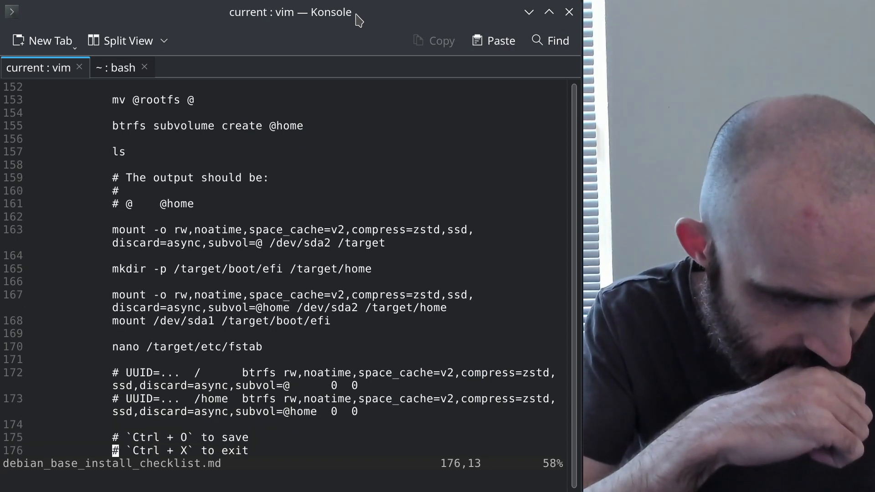
key("alt+Tab")
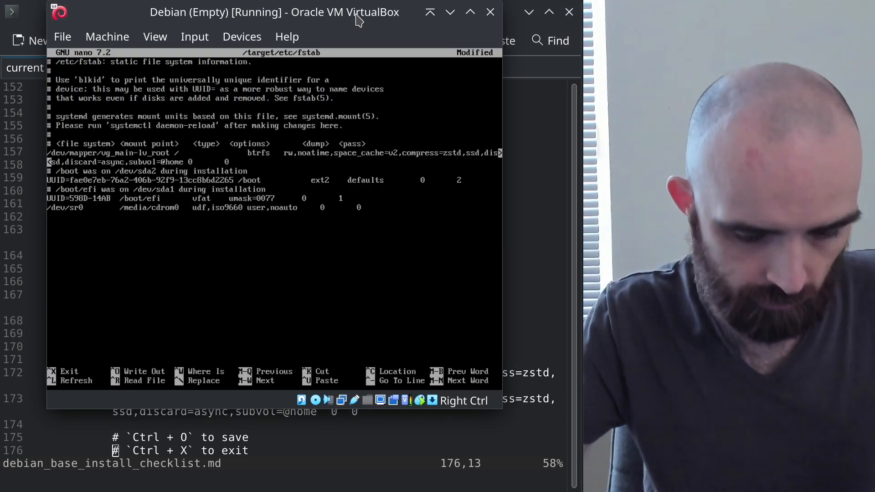
Write the changes to /target/etc/fstab and exit nano
key("ctrl+o")
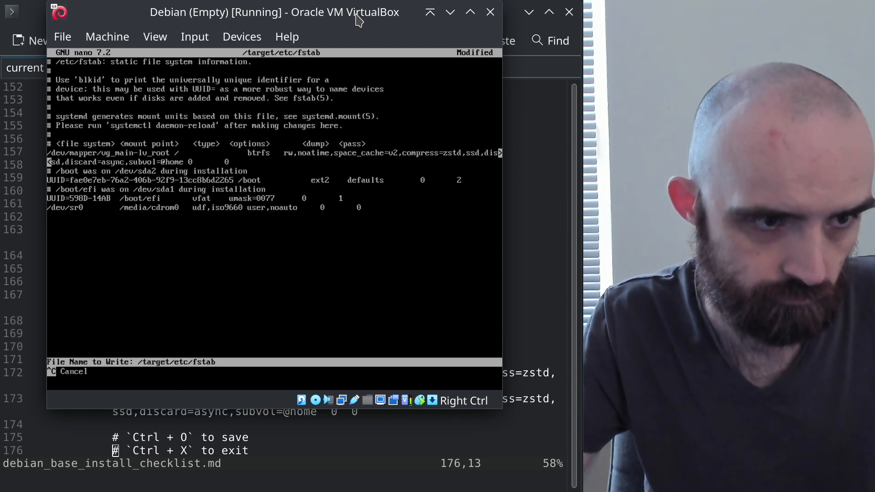
key("Return")
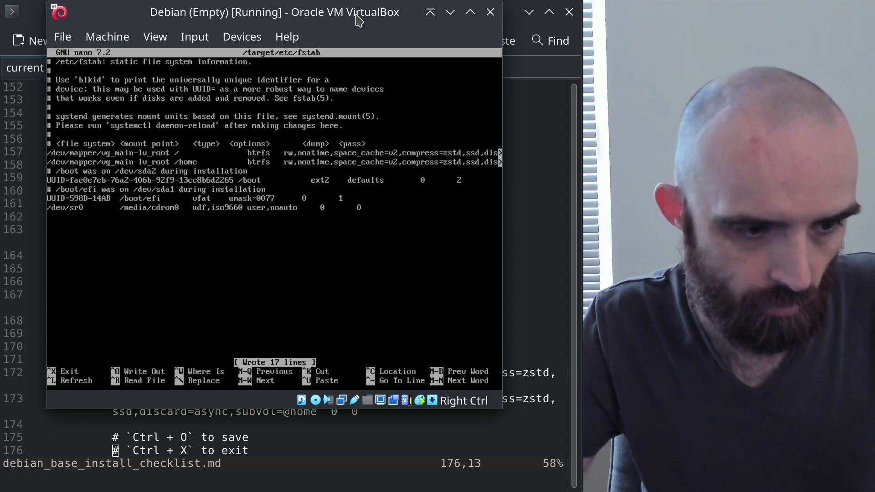
key("ctrl+x")
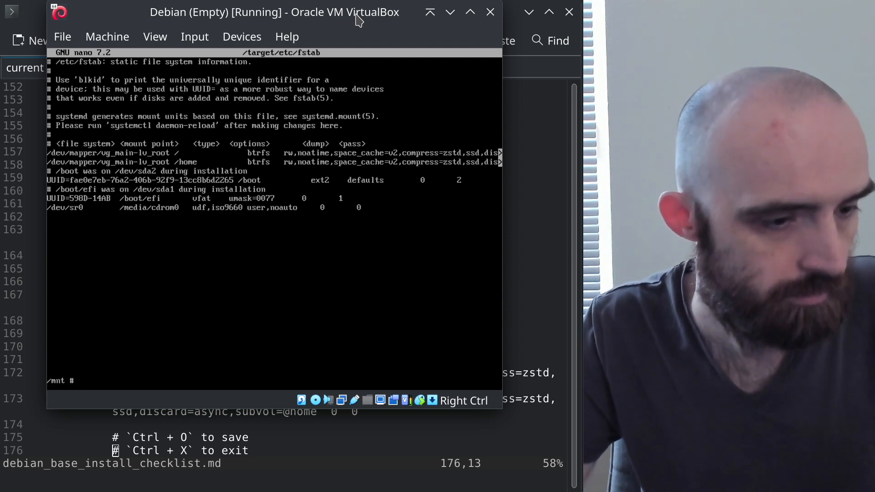
Check the next checklist step, then switch the guest back to the installer main menu with Alt+F1
key("alt+Tab")
key("j")
key("j")
key("j")
key("j")
key("j")
key("j")
key("j")
key("j")
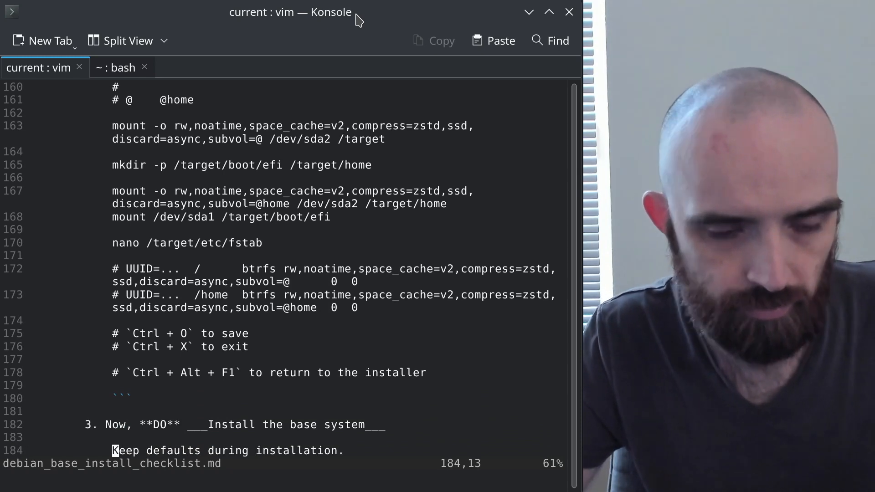
key("alt+Tab")
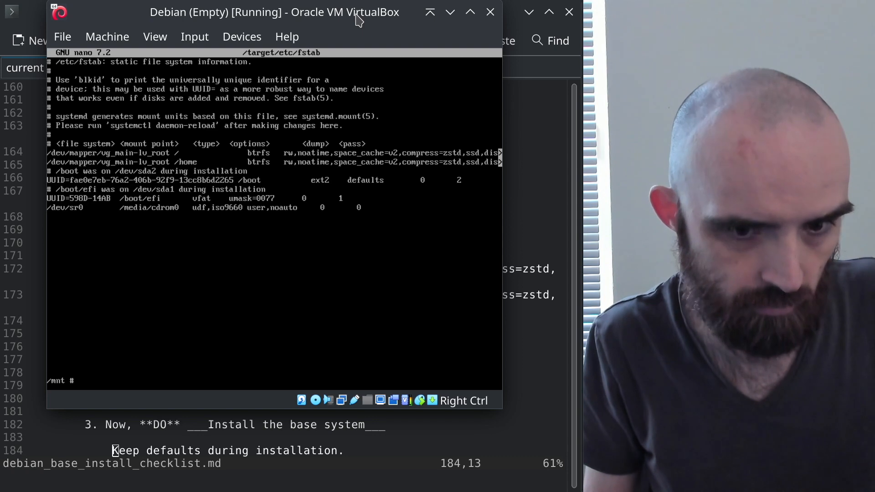
mouse_move(357, 16)
left_mouse_down()
mouse_move(361, 30)
mouse_move(350, 39)
mouse_move(358, 32)
left_mouse_up()
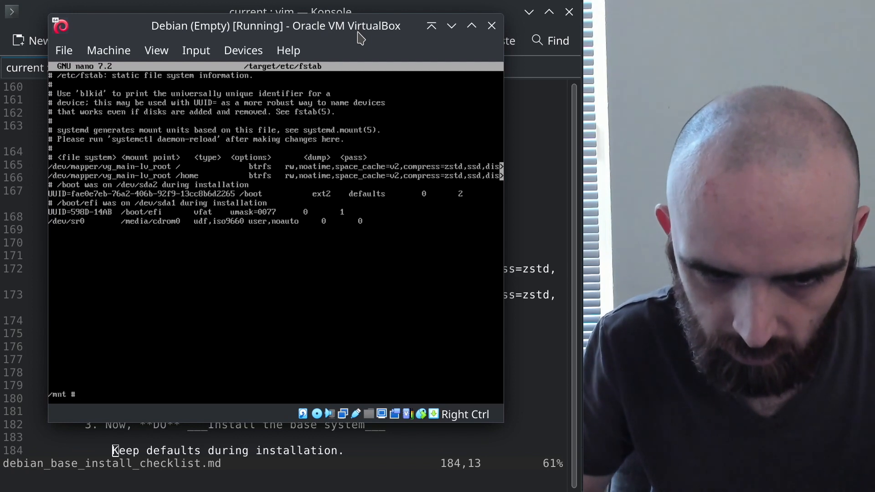
key("alt+F1")
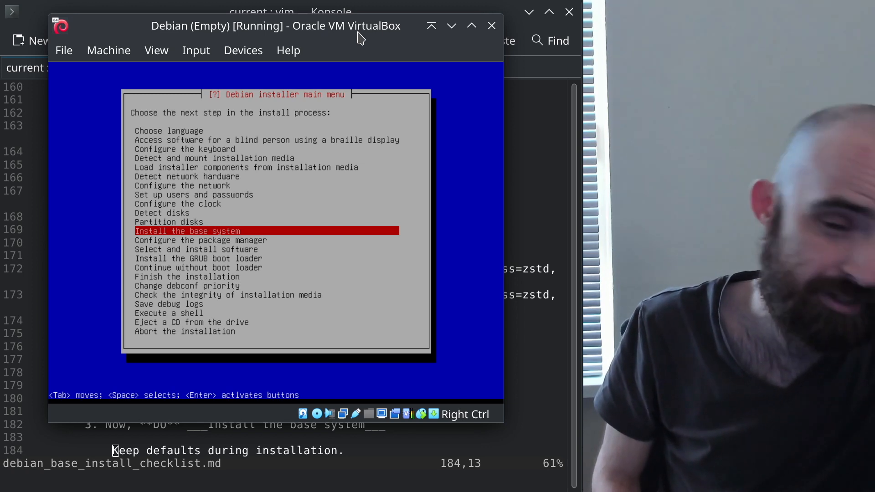
left_click(203, 9)
Fold the base-system section and expand the line-120 section to read checklist step 3
scroll(407, 325, "down", 4)
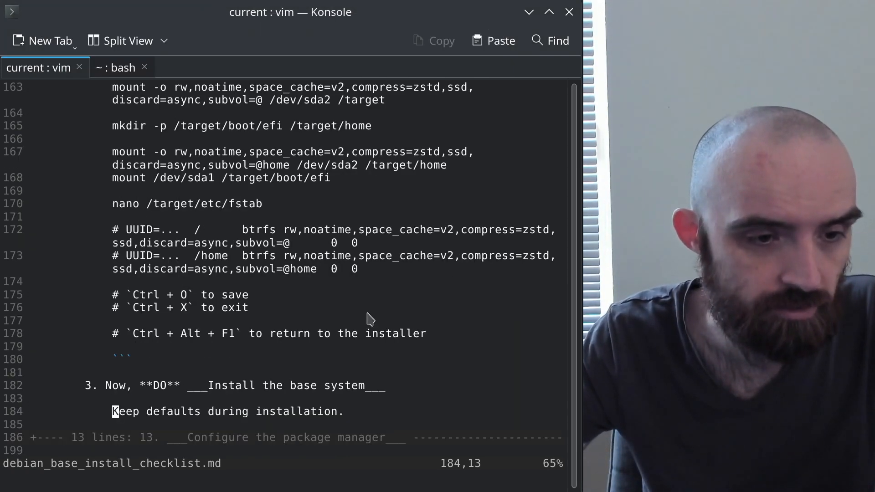
left_click(290, 140)
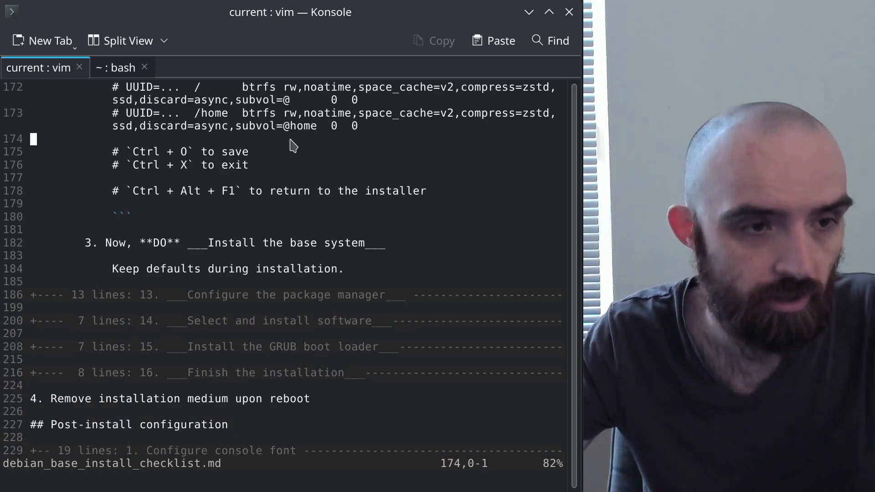
key("z")
key("c")
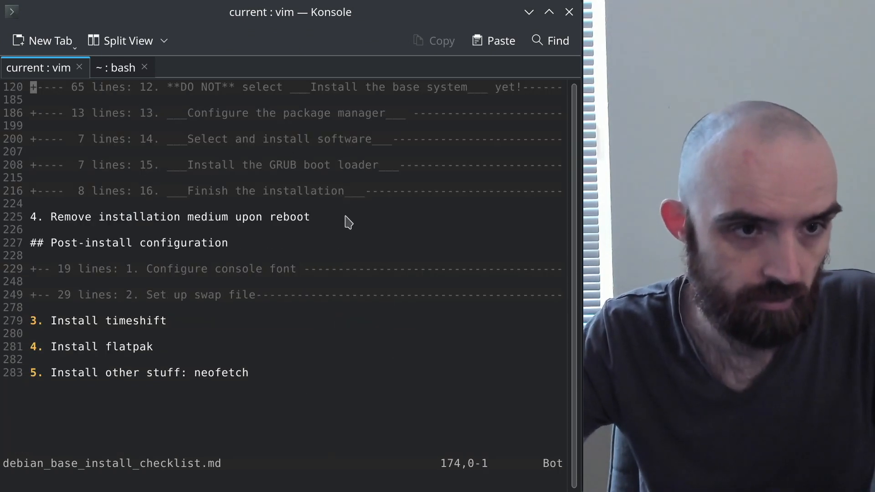
scroll(348, 221, "up", 3)
left_click(276, 230)
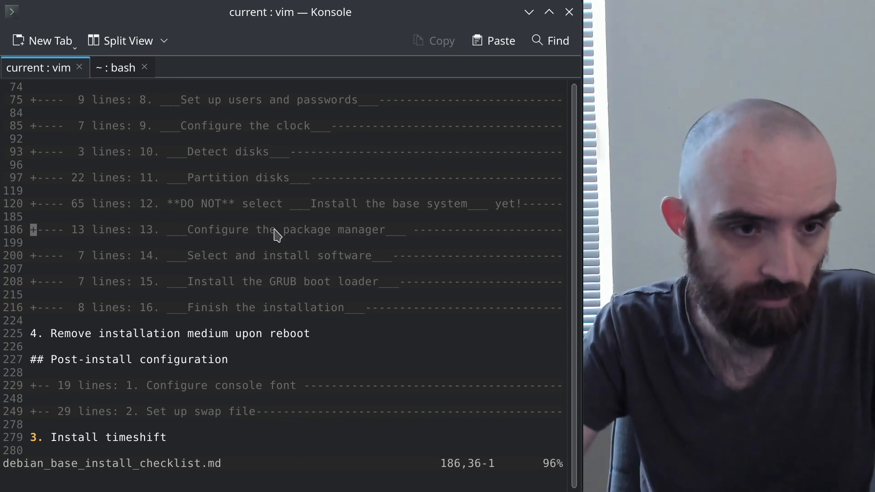
key("k")
key("k")
key("z")
key("o")
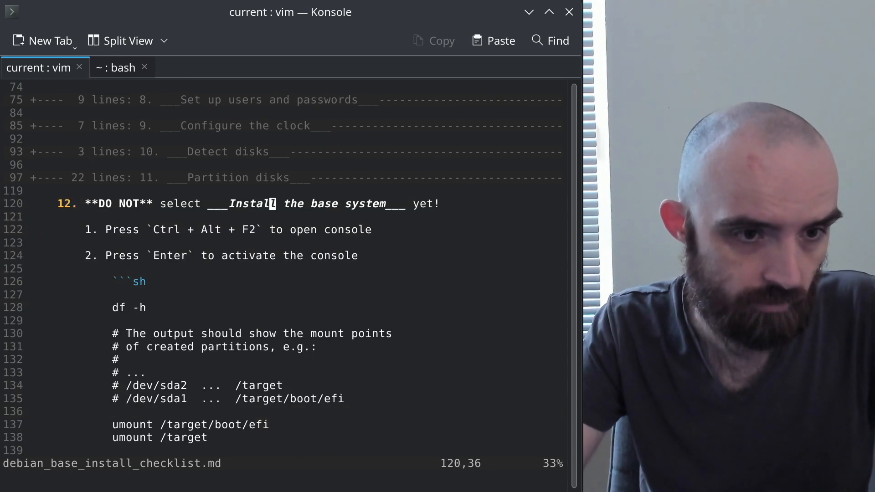
scroll(292, 367, "down", 5)
scroll(292, 367, "down", 14)
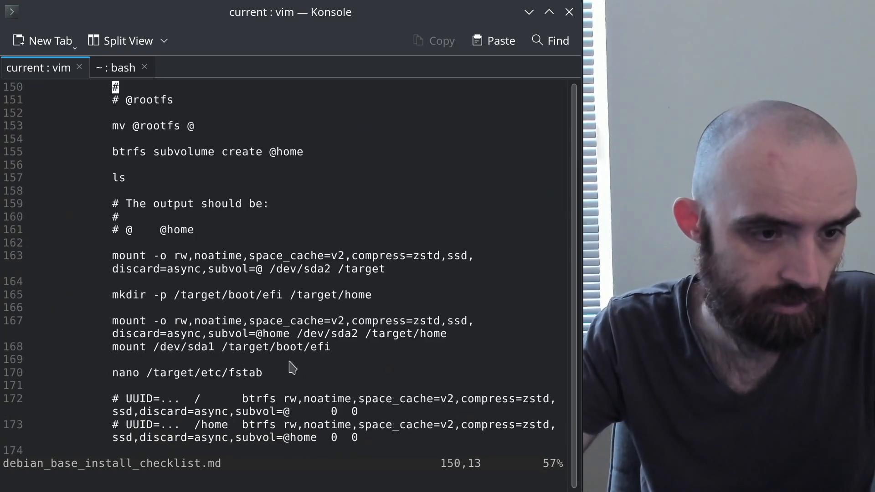
left_click(197, 296)
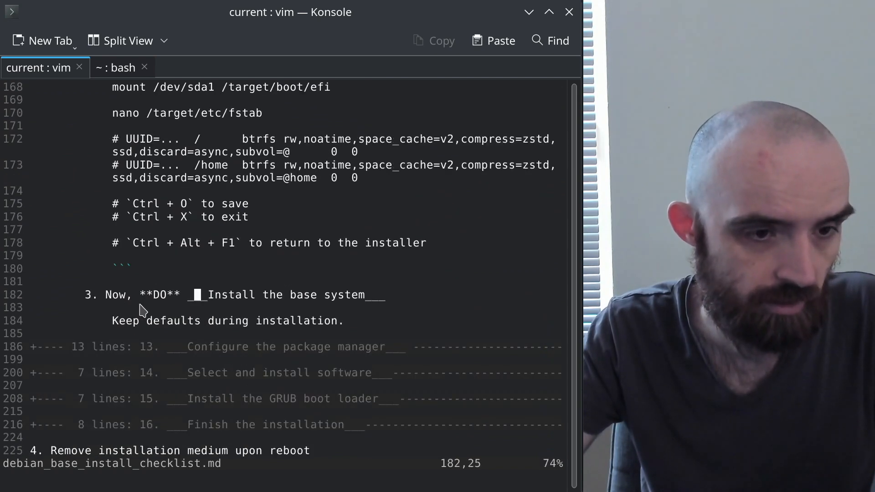
left_click_drag(108, 296, 383, 299)
Peek at the installer main menu, then fold and reopen the checklist section around line 182
key("alt+Tab")
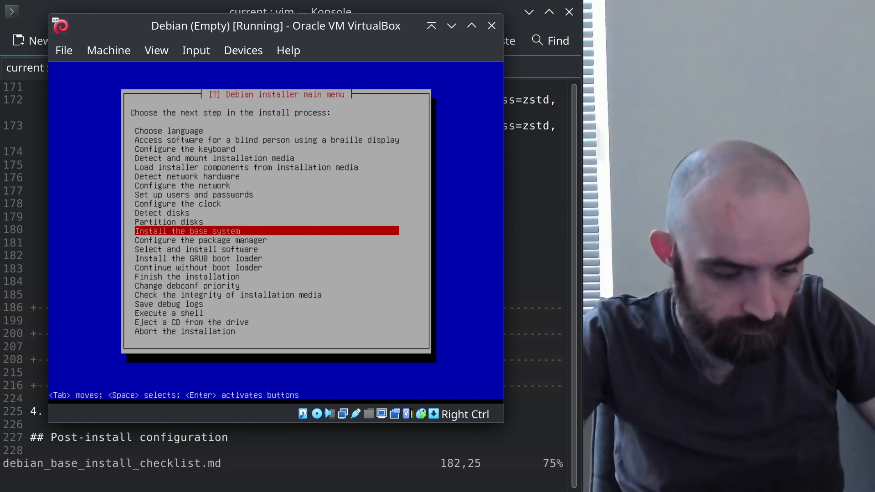
key("alt+Tab")
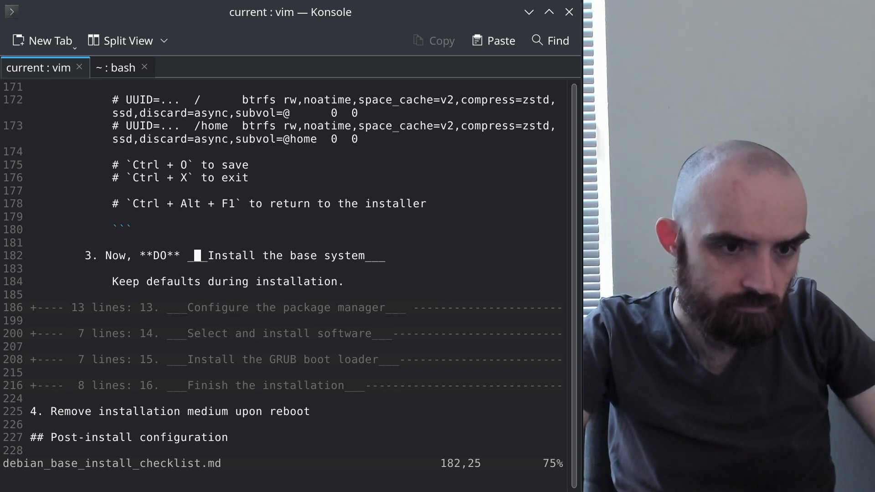
key("z")
key("c")
key("z")
key("o")
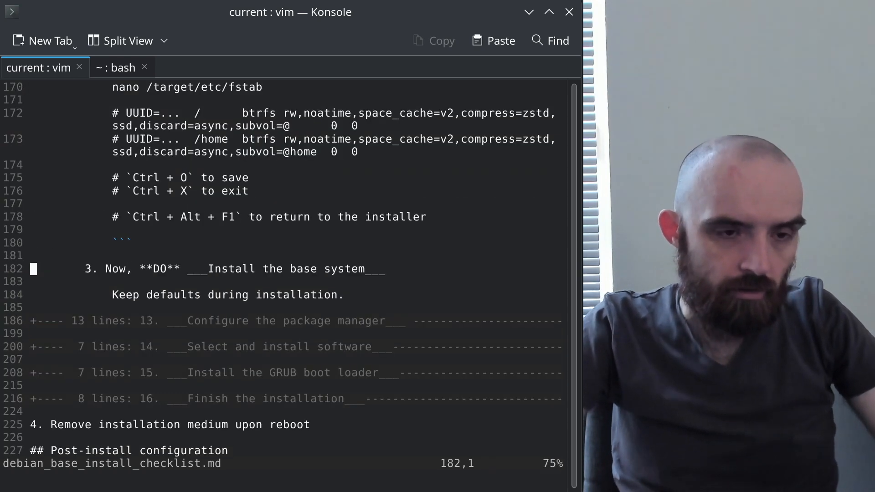
key("z")
key("c")
key("j")
key("j")
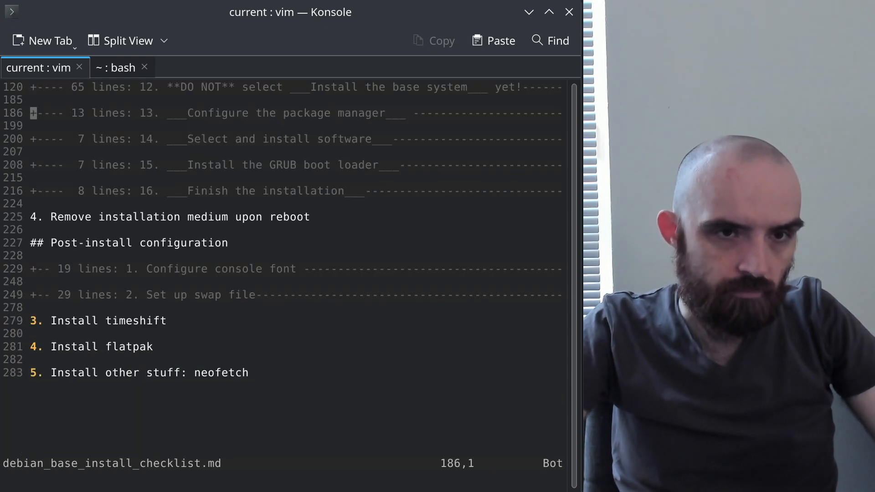
Reopen the line-120 section, indent lines 182–184 then undo, and return to the installer
key("k")
key("k")
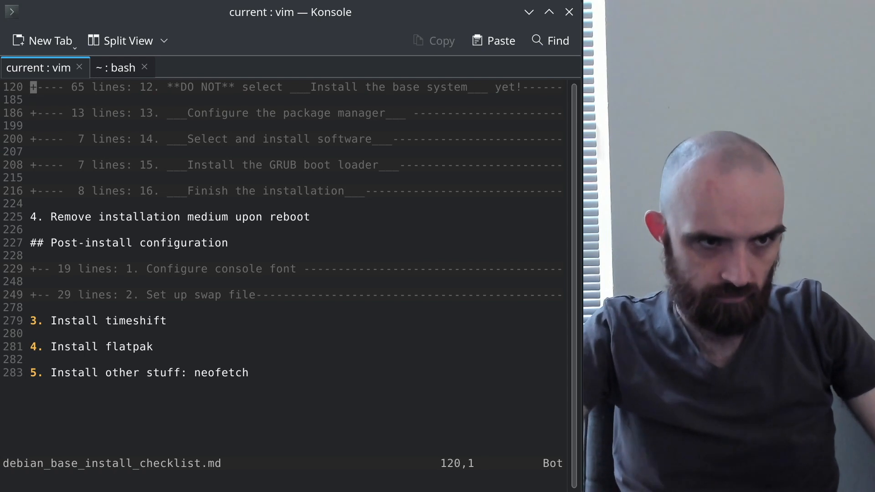
key("z")
key("o")
key("ctrl+d")
key("ctrl+d")
key("ctrl+d")
key("ctrl+d")
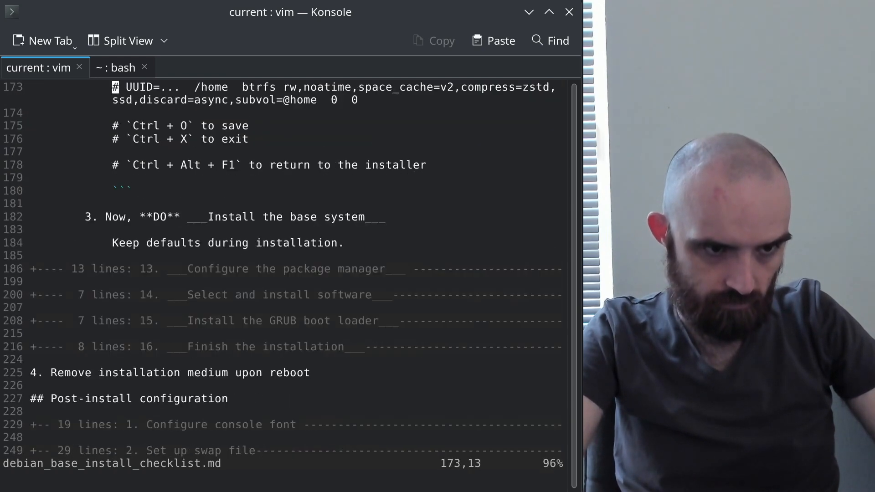
key("j")
key("j")
key("j")
key("j")
key("j")
key("j")
key("j")
key("j")
key("j")
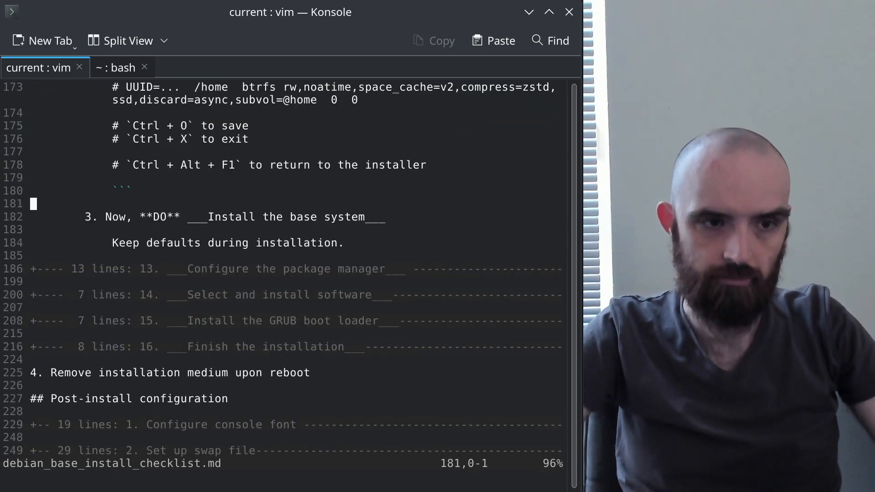
key("shift+v")
key("j")
key("j")
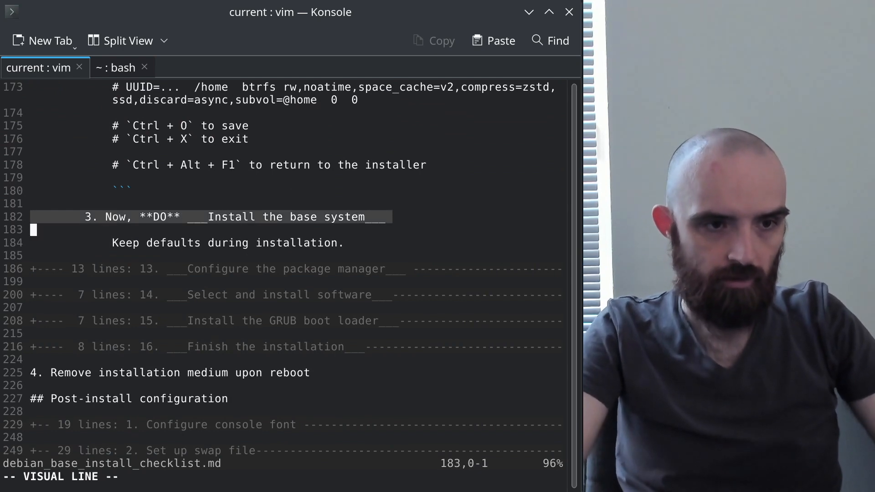
key("greater")
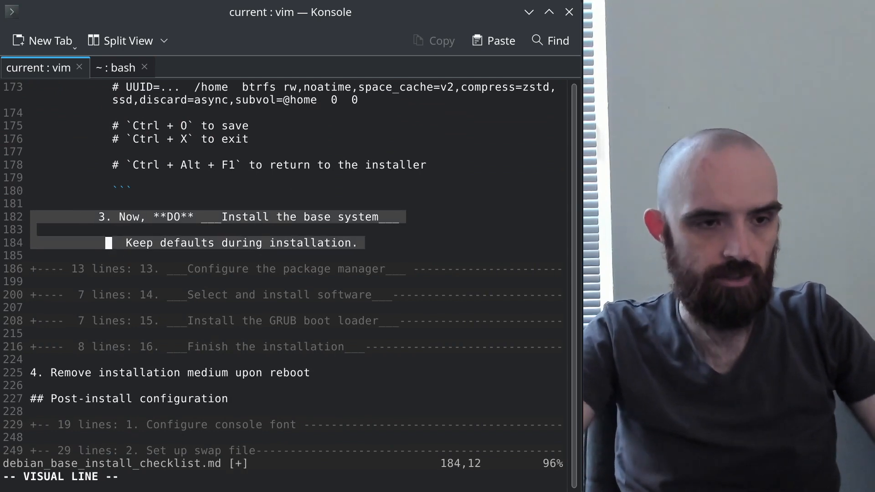
key("Escape")
key("u")
key("alt+Tab")
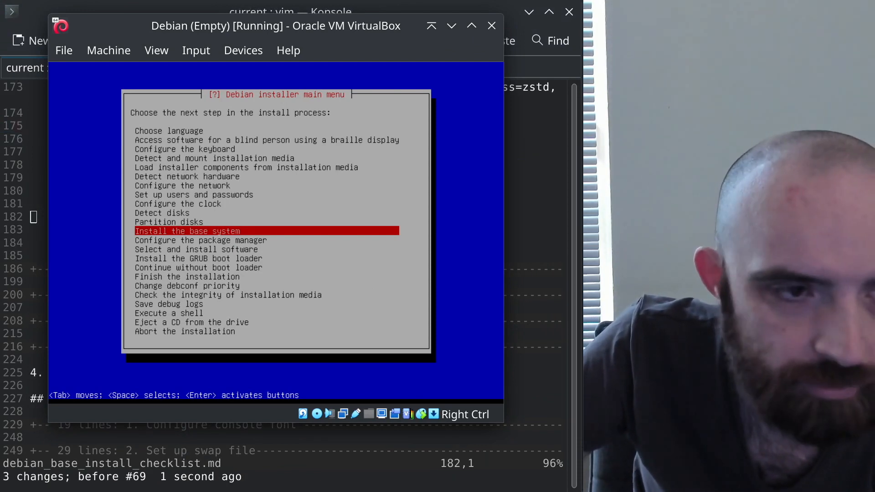
Install the base system with the linux-image-amd64 kernel and a generic initrd
key("Return")
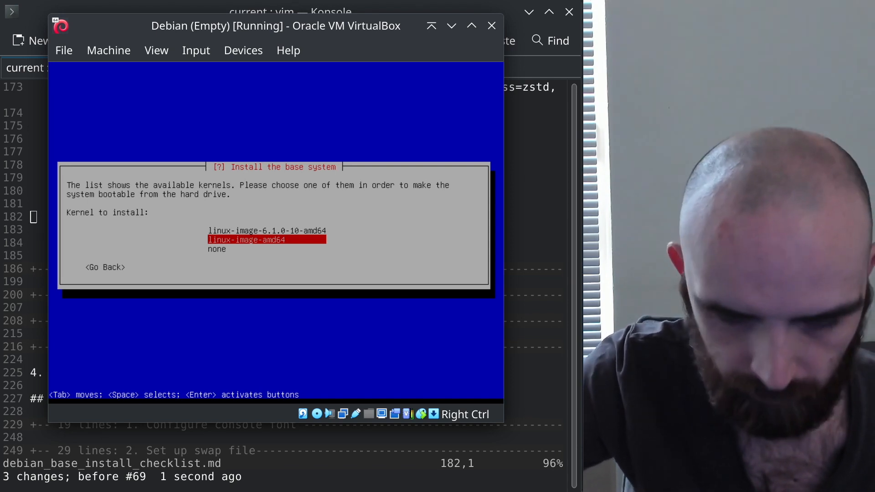
key("Return")
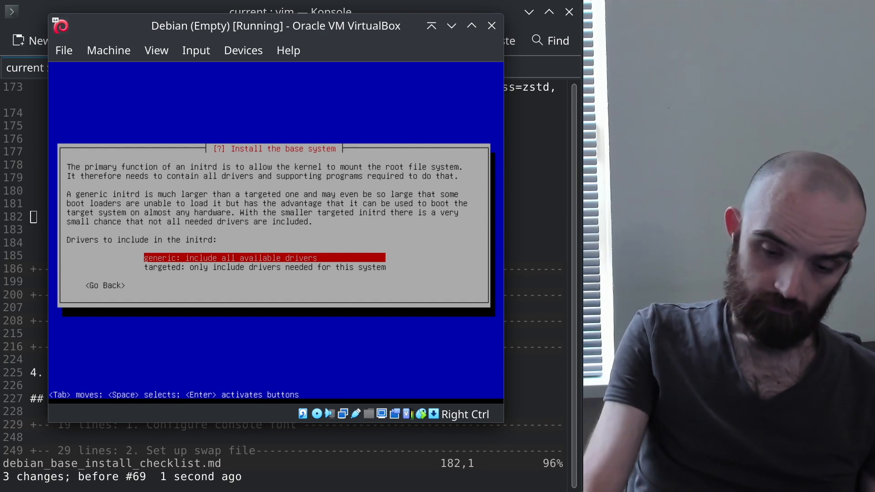
key("Return")
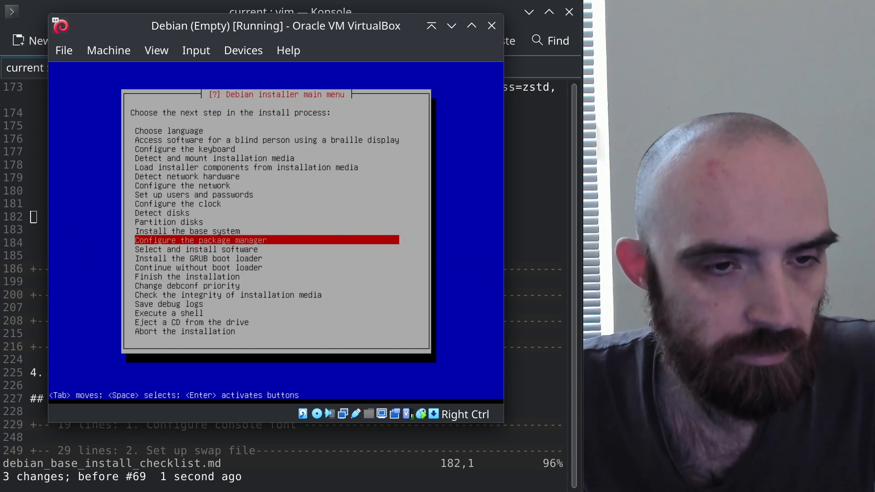
key("alt+Tab")
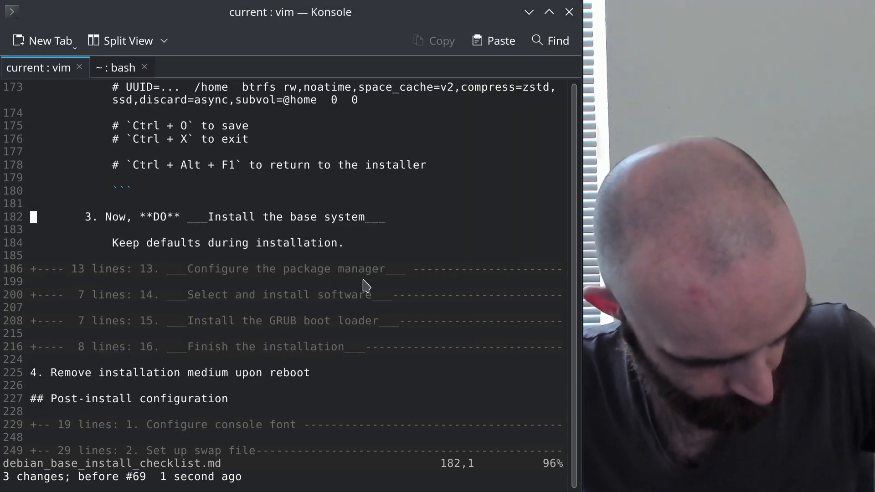
Fold checklist step 12, unfold step 13's package-manager table, and shrink the Konsole font
key("z")
key("c")
key("j")
key("j")
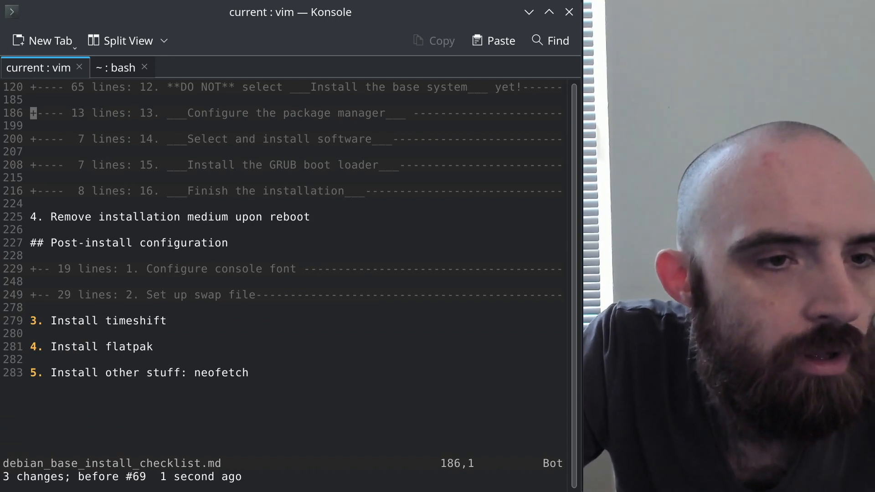
key("z")
key("o")
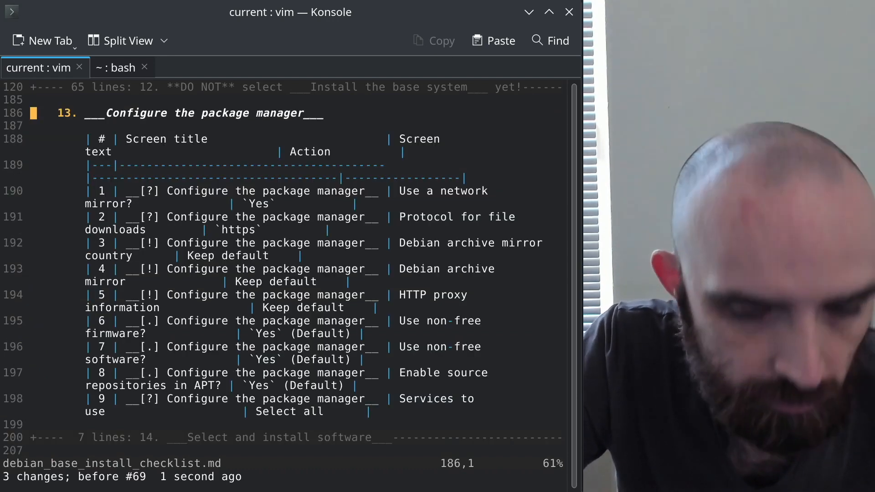
key("ctrl+minus")
key("ctrl+minus")
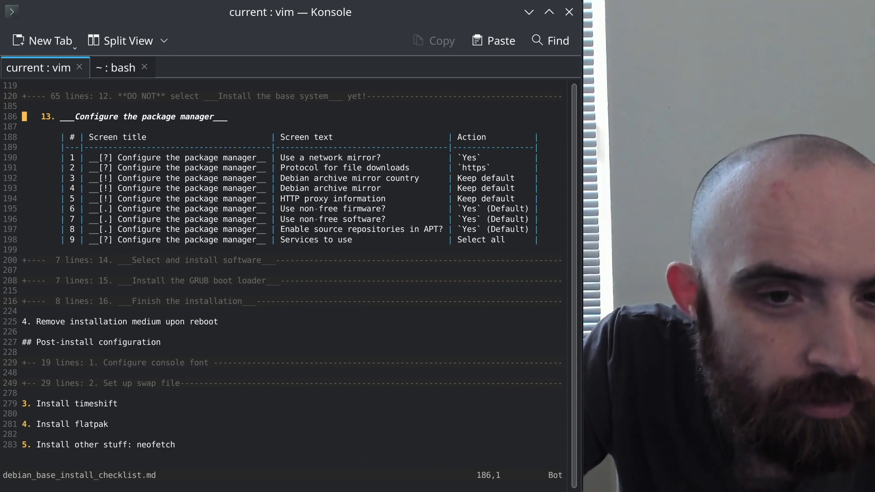
key("alt+Tab")
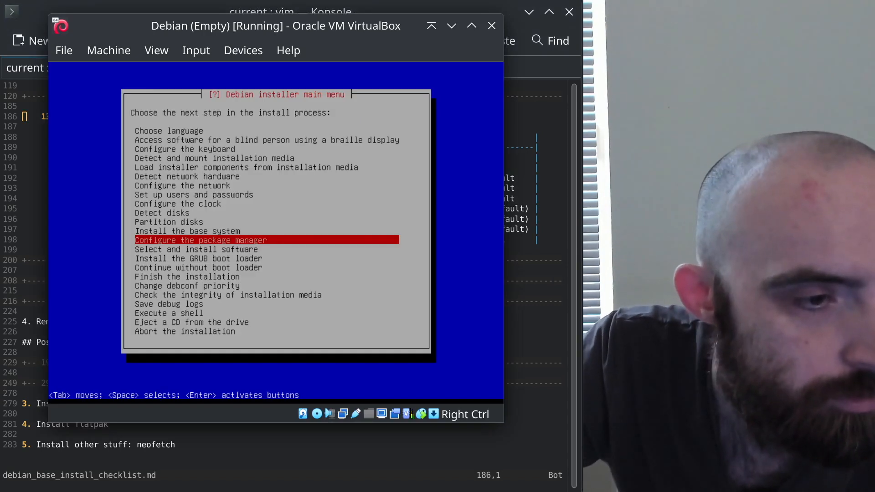
Start Configure the package manager and decline scanning extra installation media
key("Return")
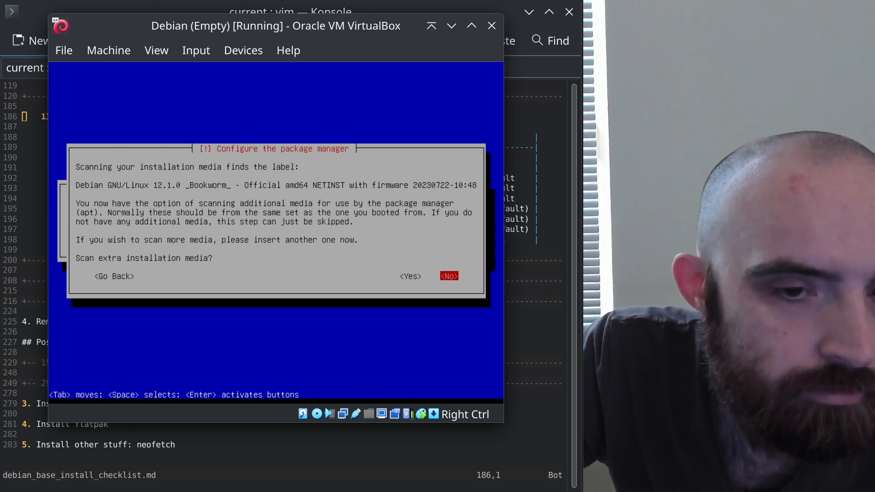
key("alt+Tab")
key("alt+Tab")
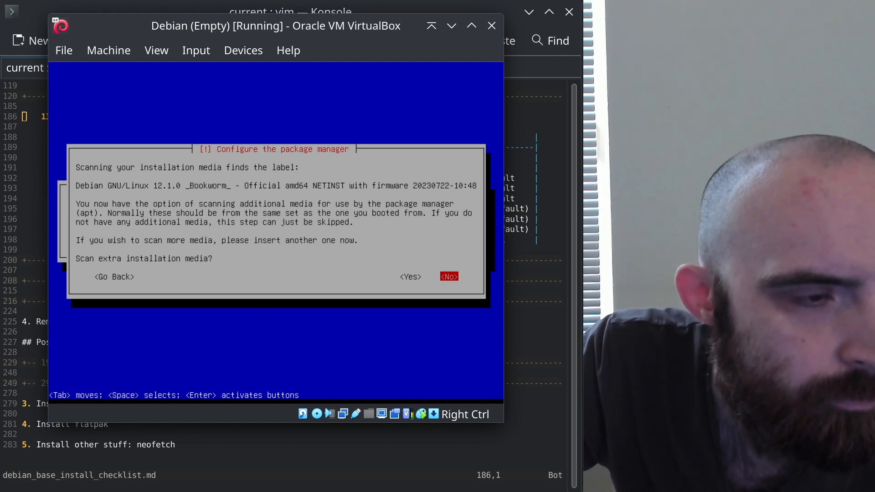
key("Tab")
key("alt+Tab")
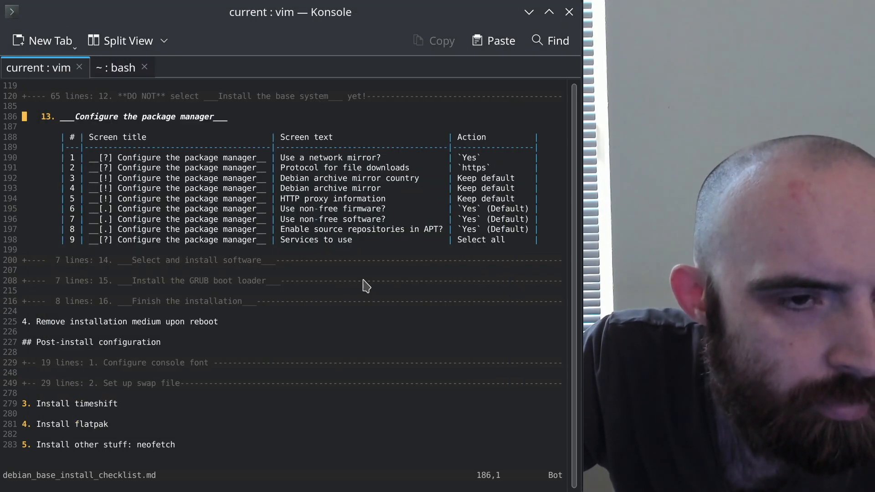
key("alt+Tab")
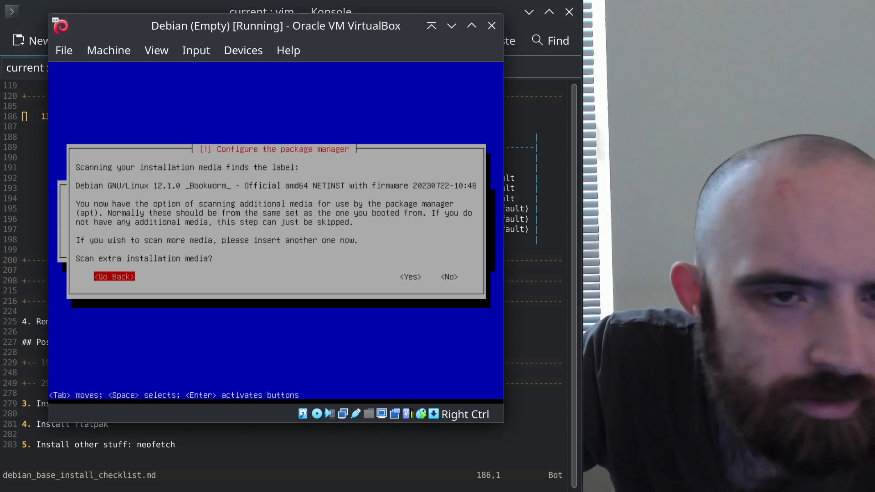
key("Tab")
key("Tab")
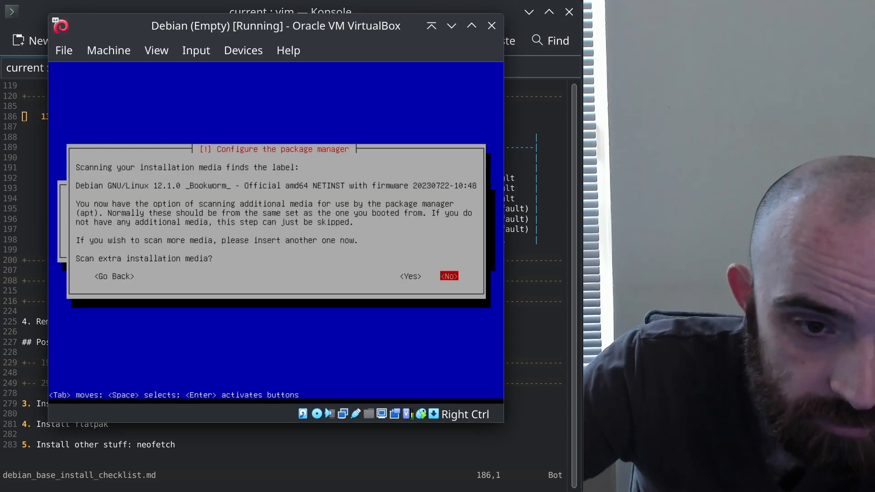
key("Return")
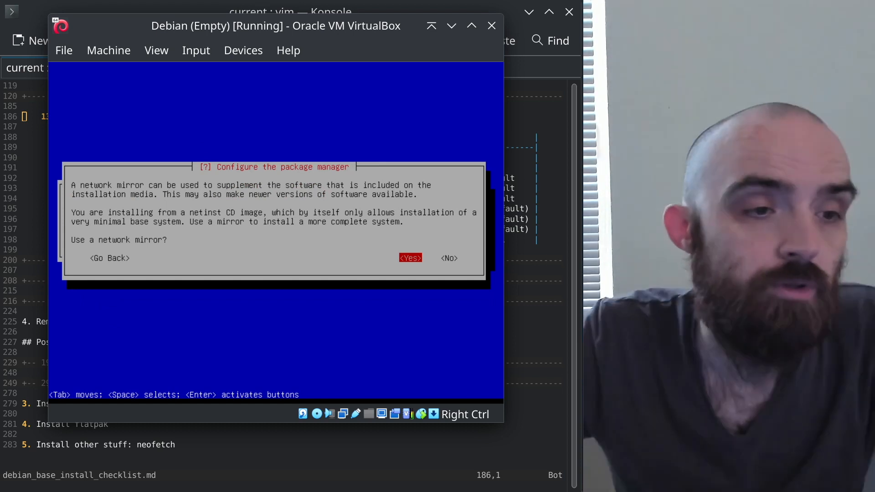
Check the checklist and agree to use a network mirror
key("alt+Tab")
key("j")
key("j")
key("j")
key("j")
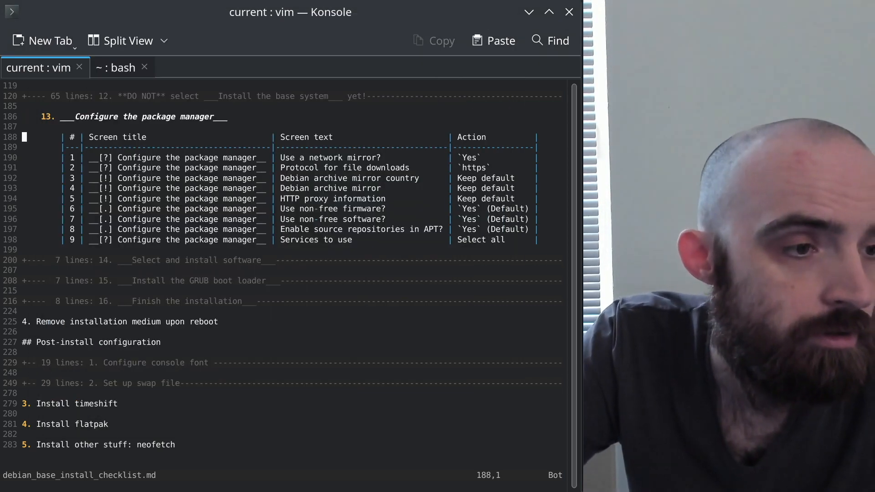
key("alt+Tab")
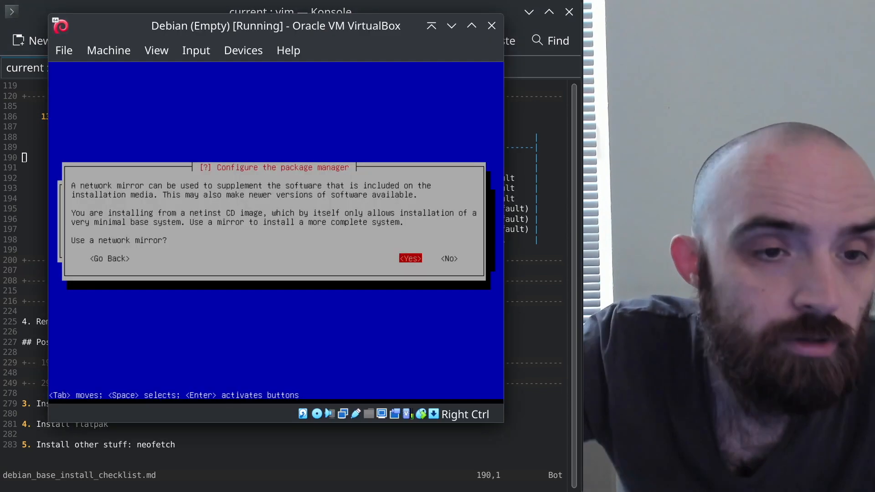
key("alt+Tab")
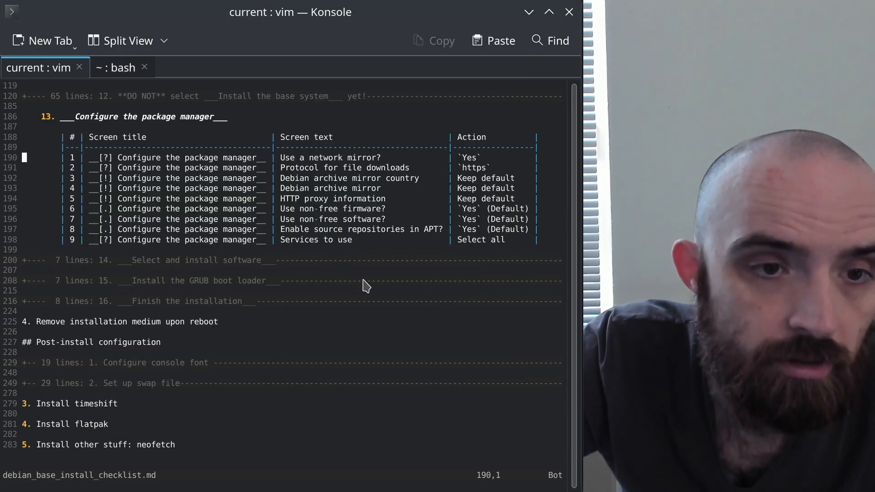
key("alt+Tab")
key("Return")
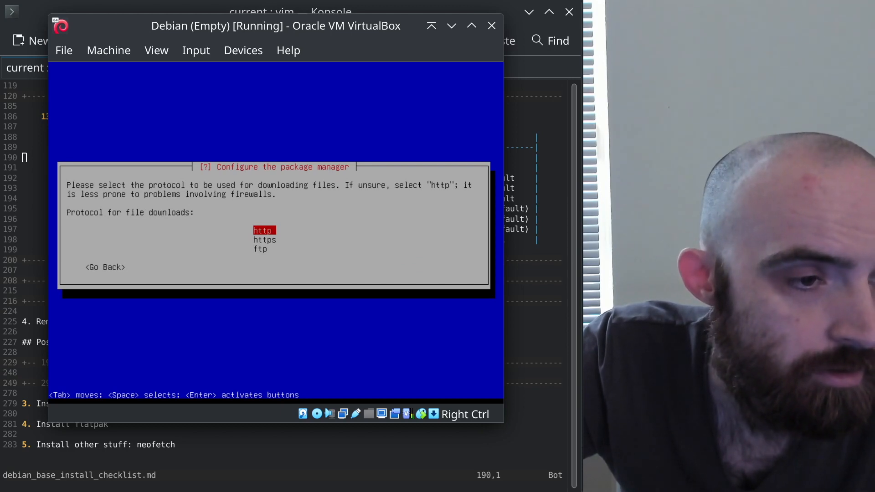
key("alt+Tab")
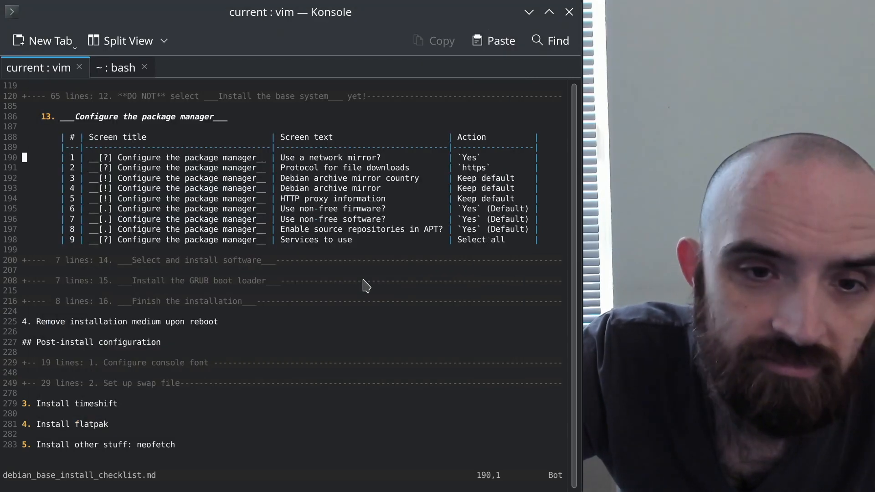
key("alt+Tab")
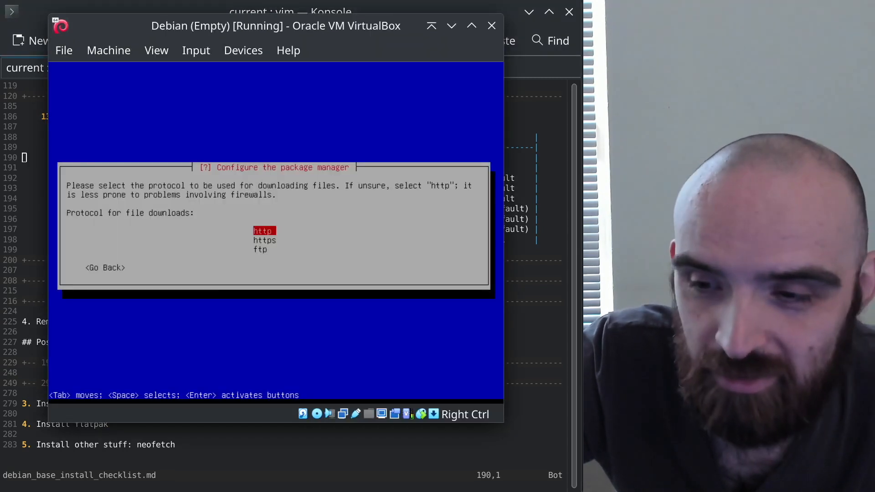
Pick http, United States, the deb.debian.org mirror, and continue with no HTTP proxy
key("Down")
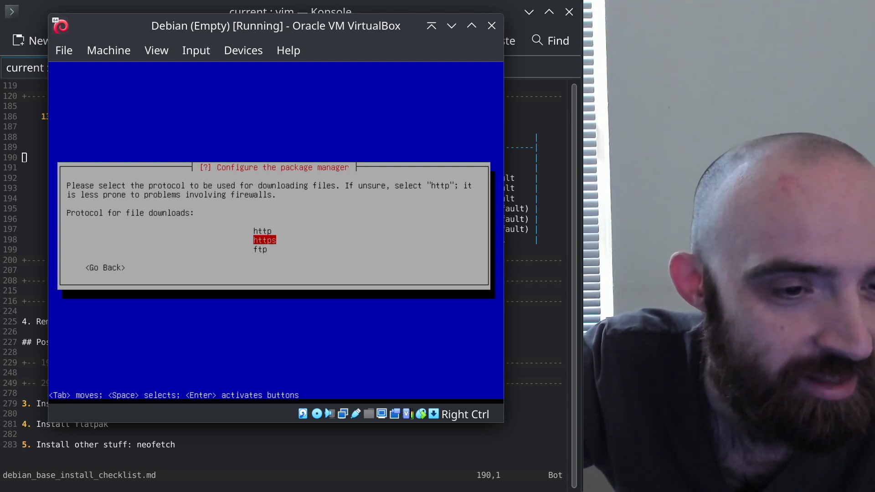
key("Return")
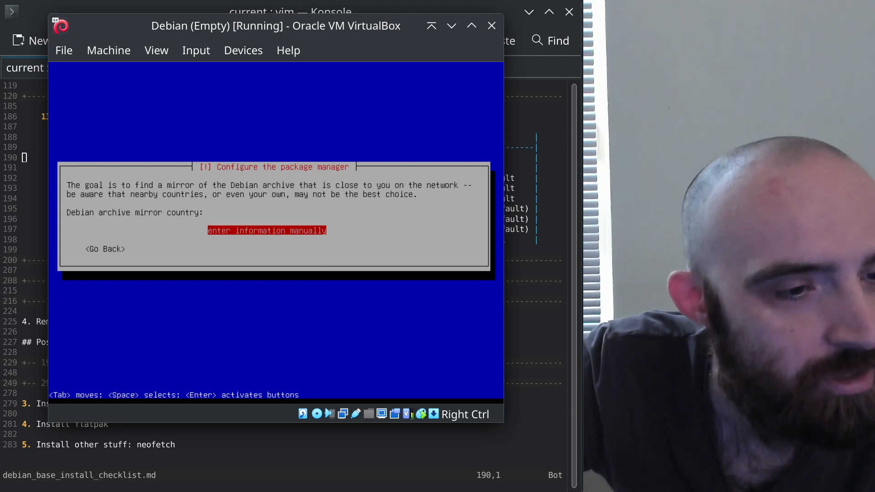
key("Tab")
key("Return")
key("Up")
key("Return")
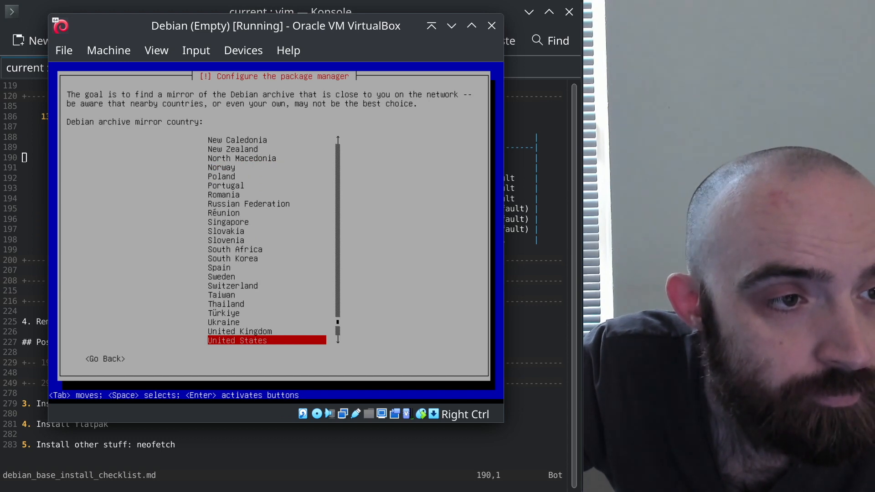
key("Return")
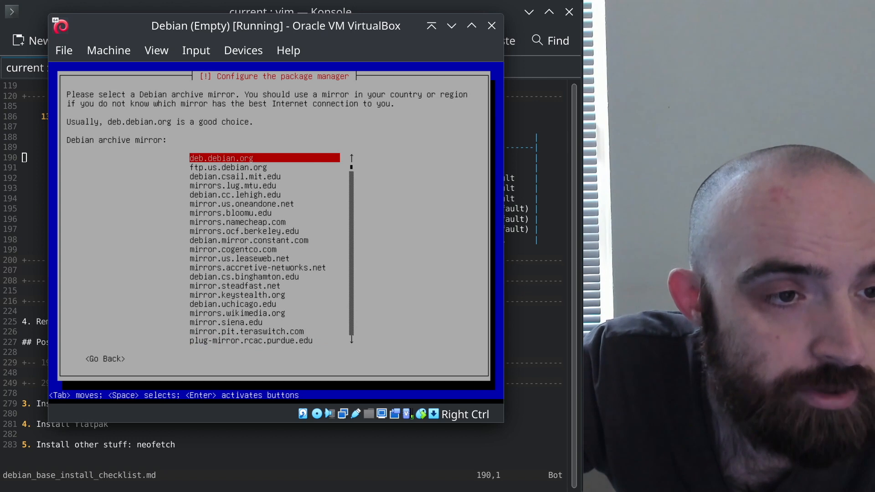
key("Return")
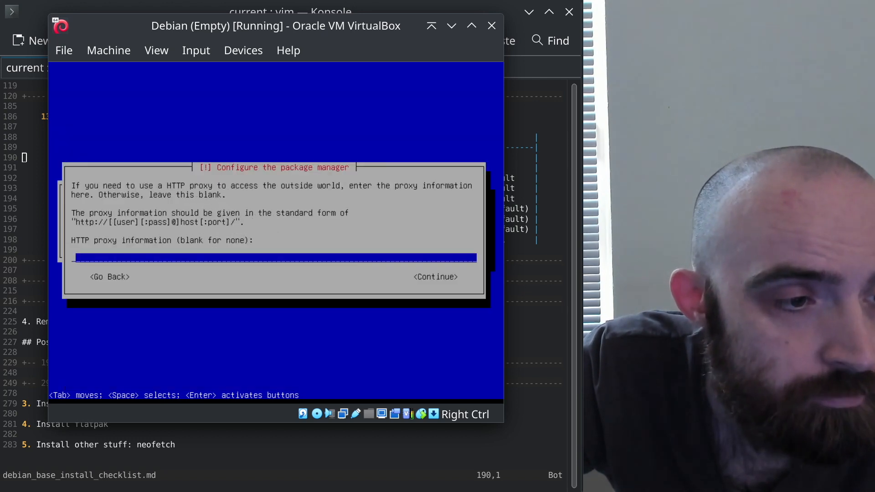
key("Tab")
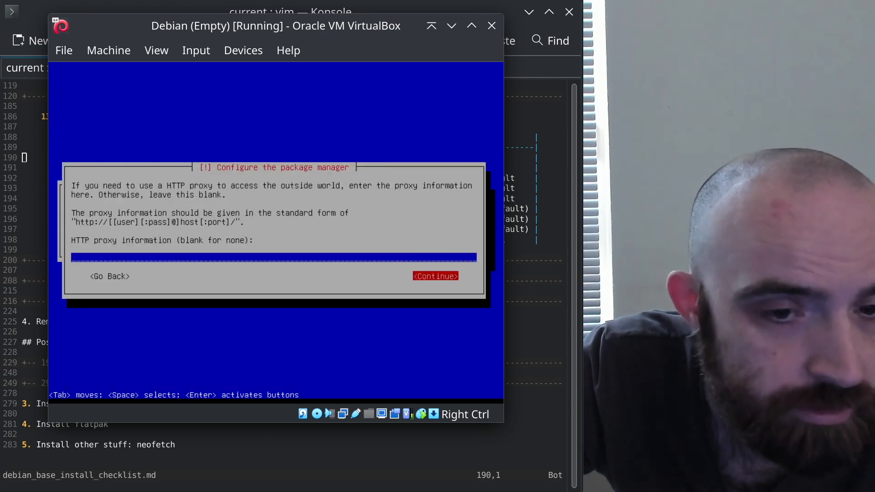
key("Return")
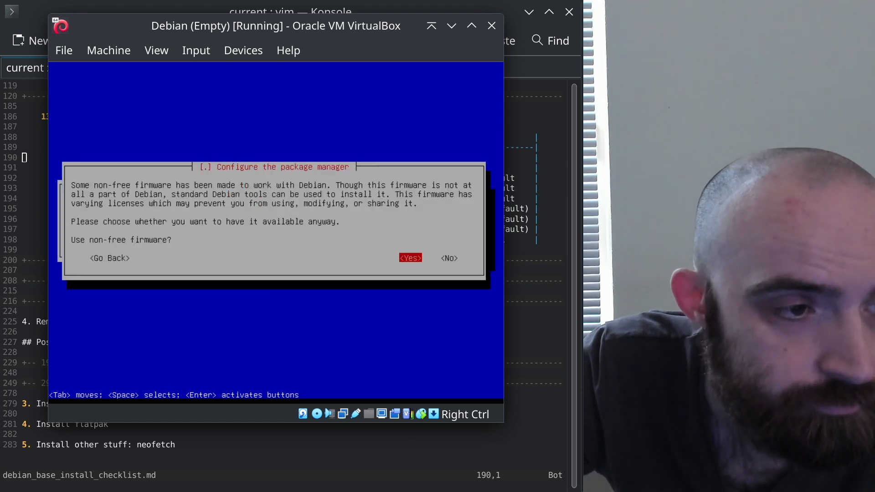
Allow non-free firmware and non-free software, and leave source repositories disabled
key("alt+Tab")
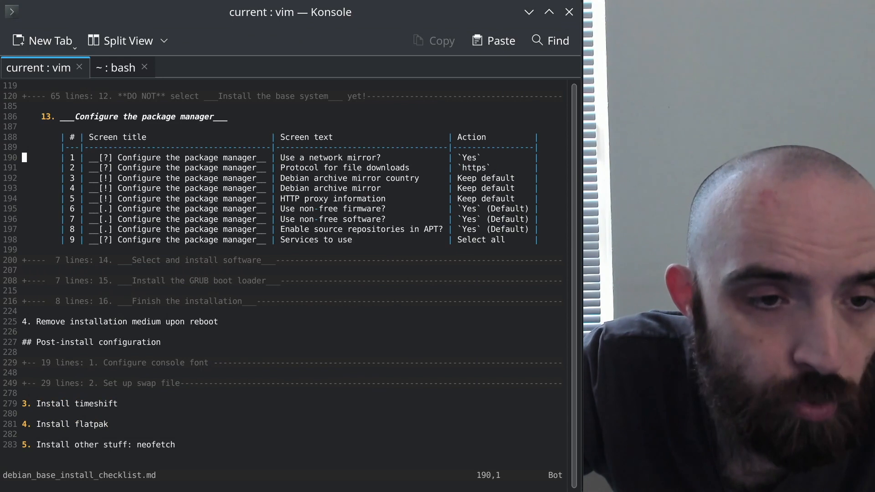
key("alt+Tab")
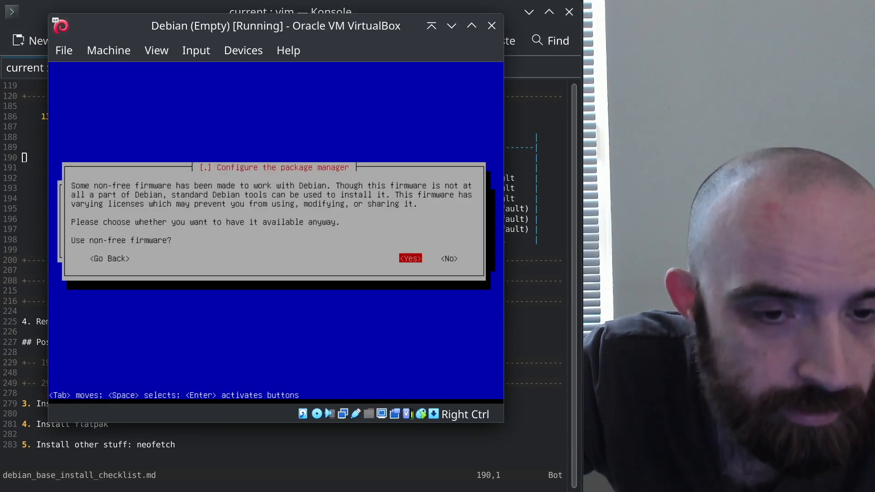
key("Return")
key("Left")
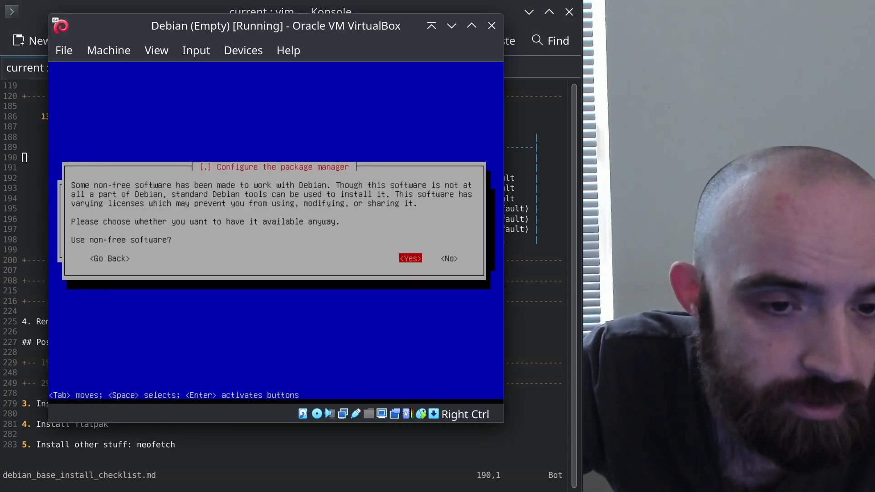
key("Return")
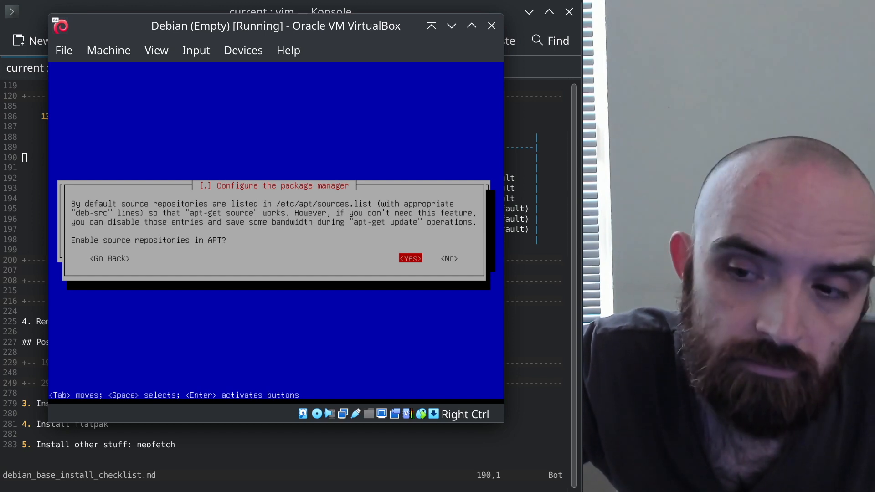
key("Tab")
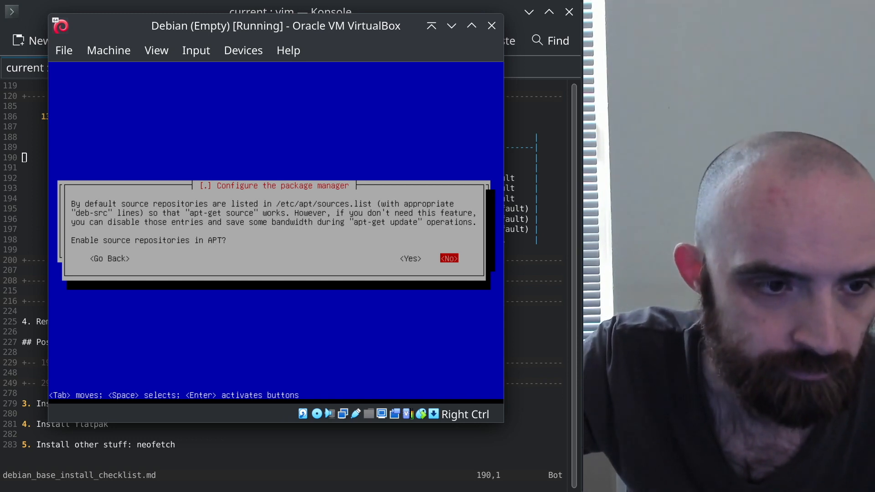
key("Return")
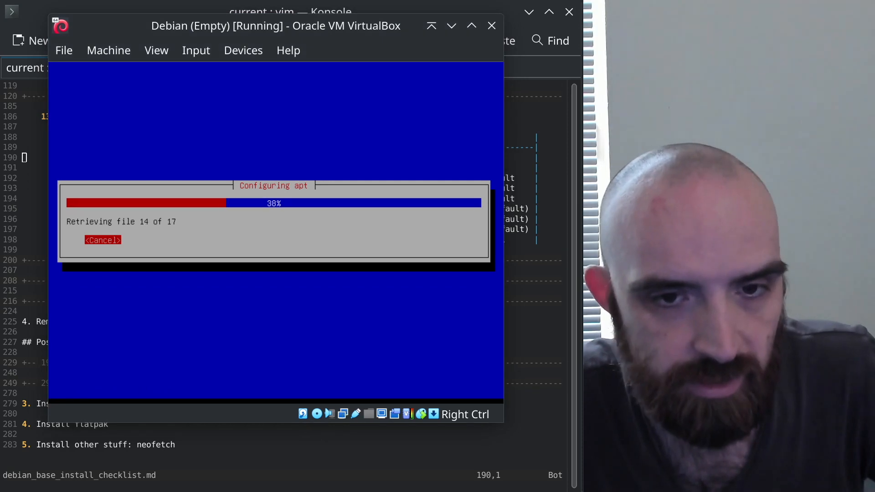
key("alt+Tab")
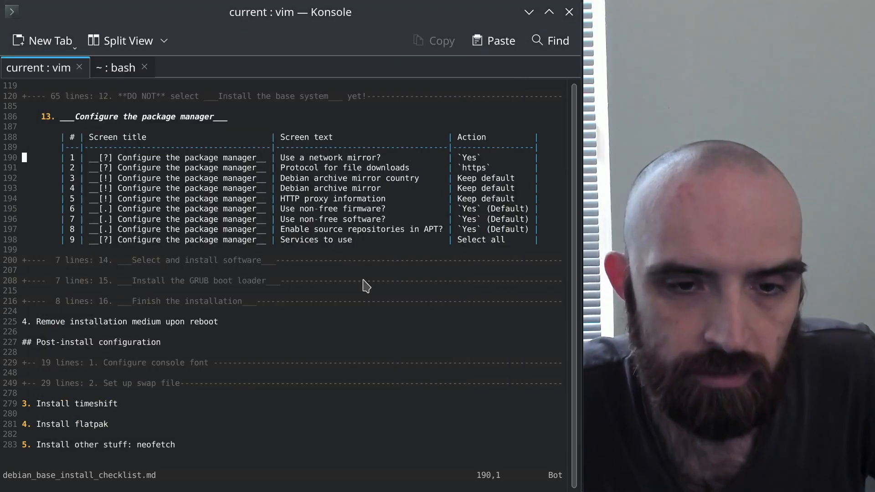
Tick security updates, release updates and backported software in 'Services to use', then continue
key("alt+Tab")
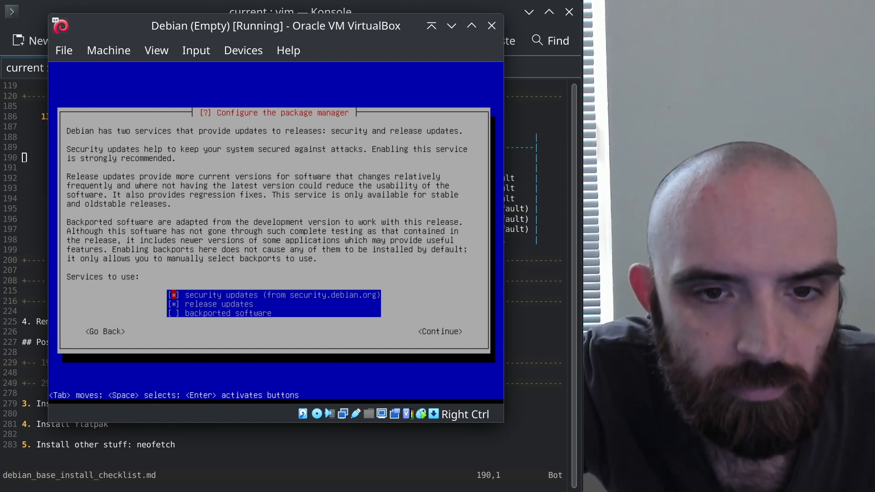
key("alt+Tab")
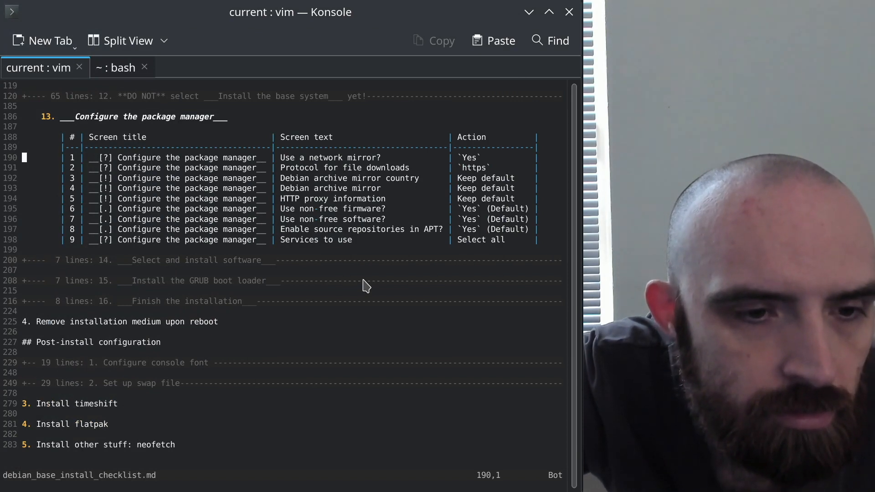
key("alt+Tab")
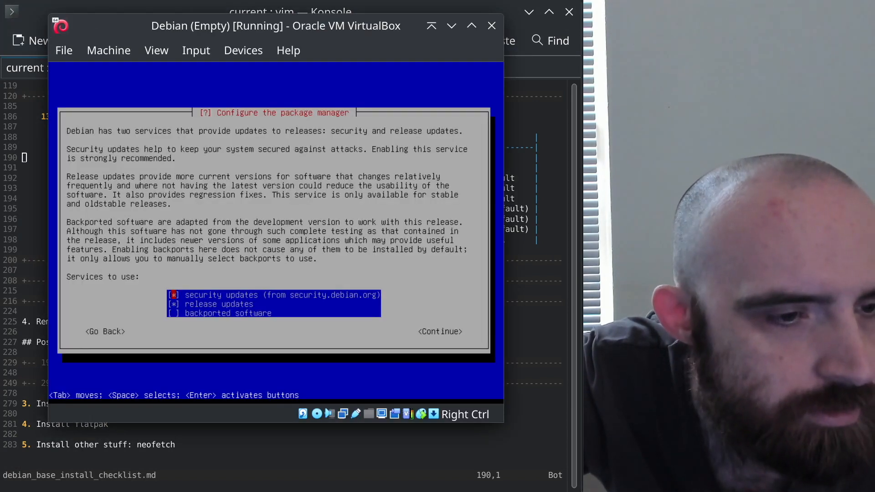
key("Down")
key("Down")
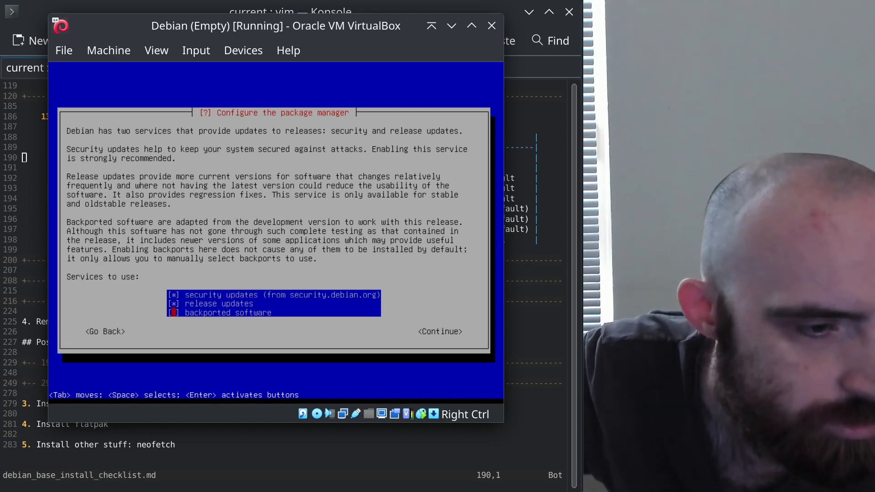
key("alt+Tab")
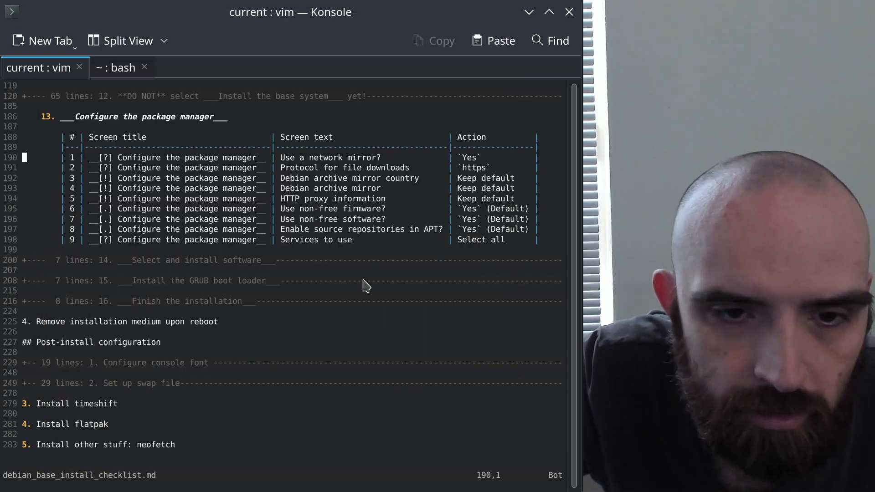
type(">>")
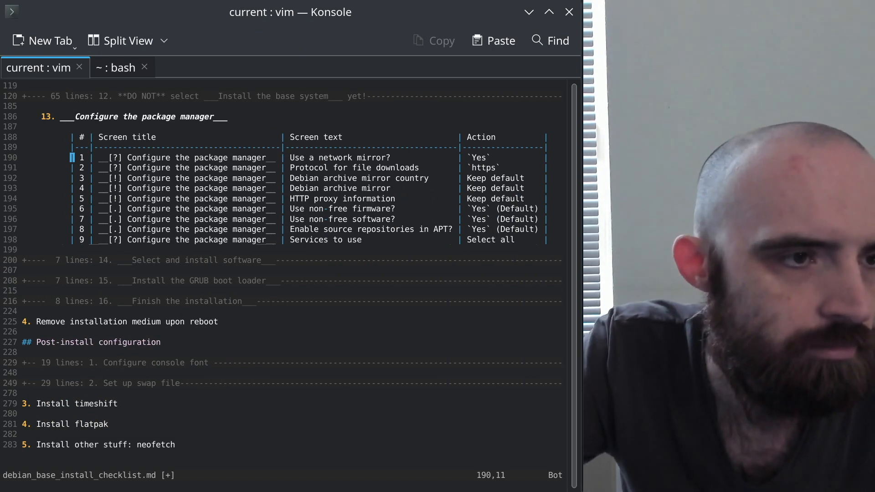
type("u")
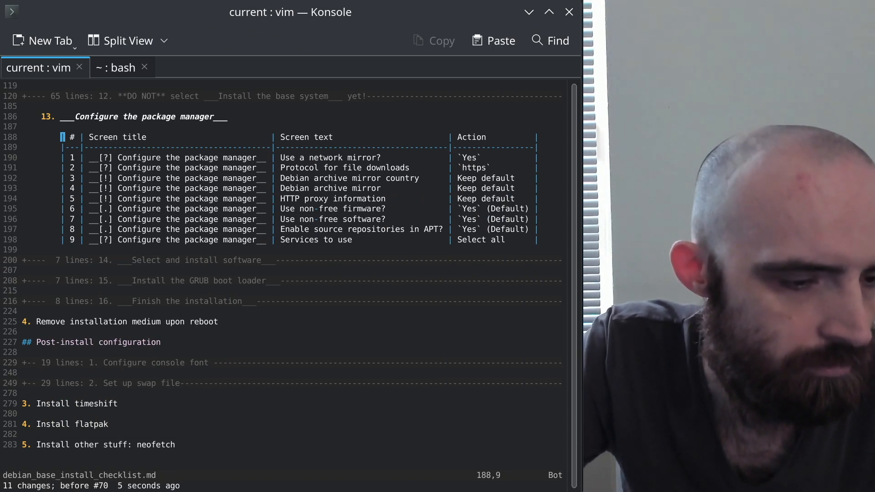
key("alt+Tab")
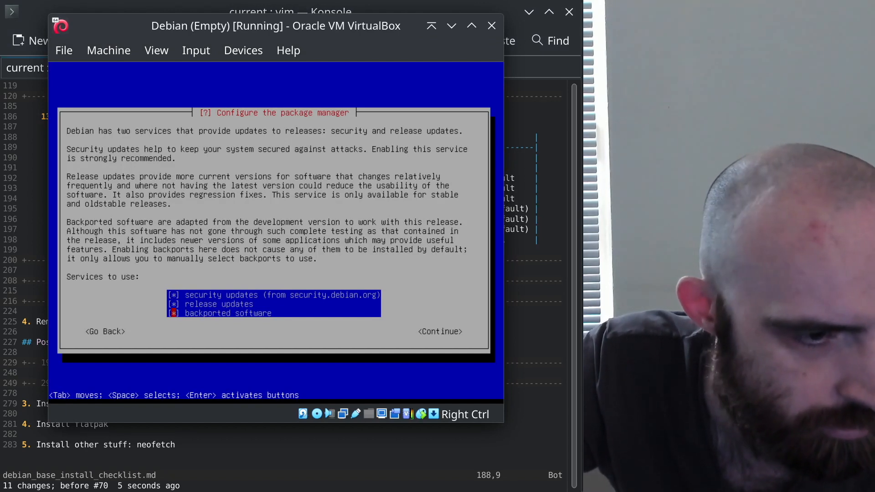
key("Tab")
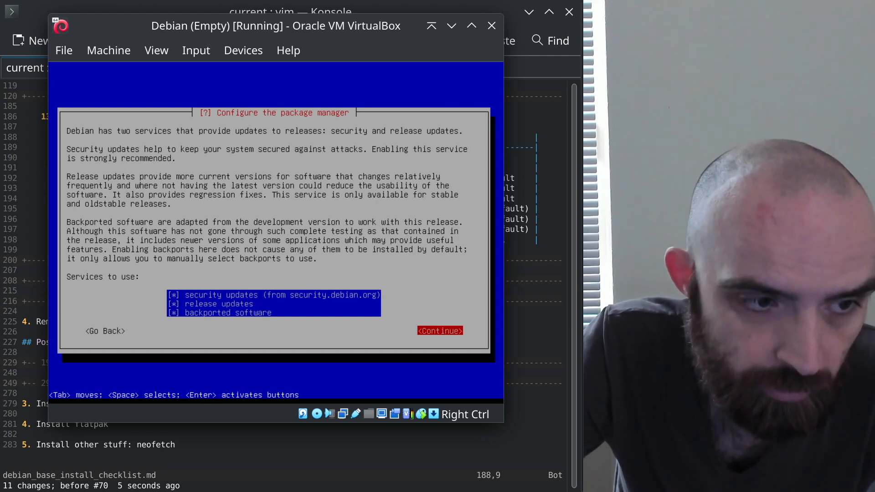
key("Return")
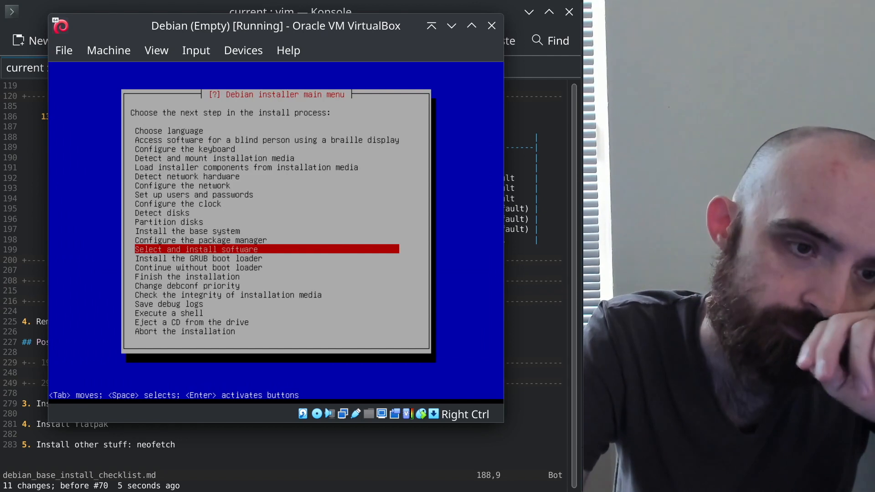
Unfold the checklist's step 14 section, shrink the terminal text, then launch 'Select and install software'
key("alt+Tab")
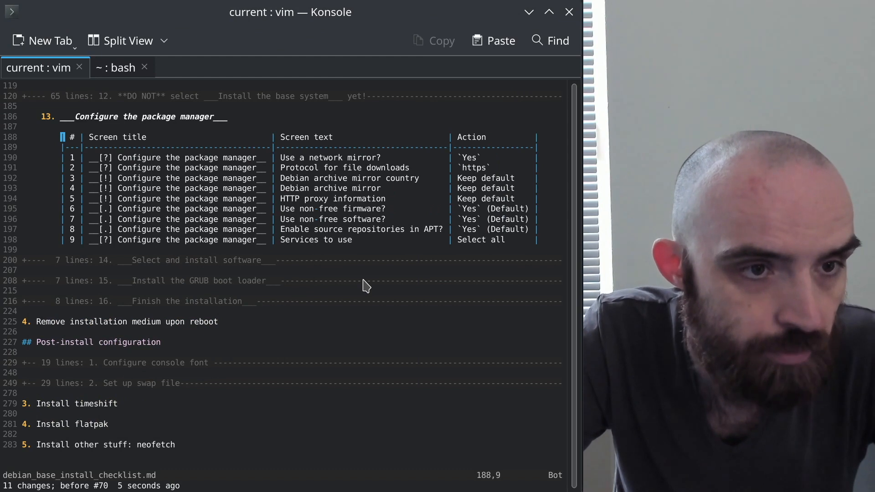
key("z")
key("c")
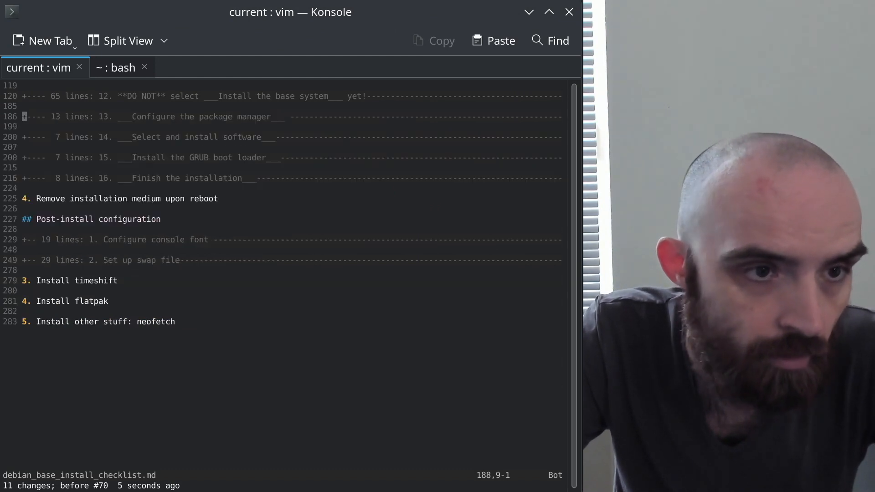
key("j")
key("j")
key("z")
key("o")
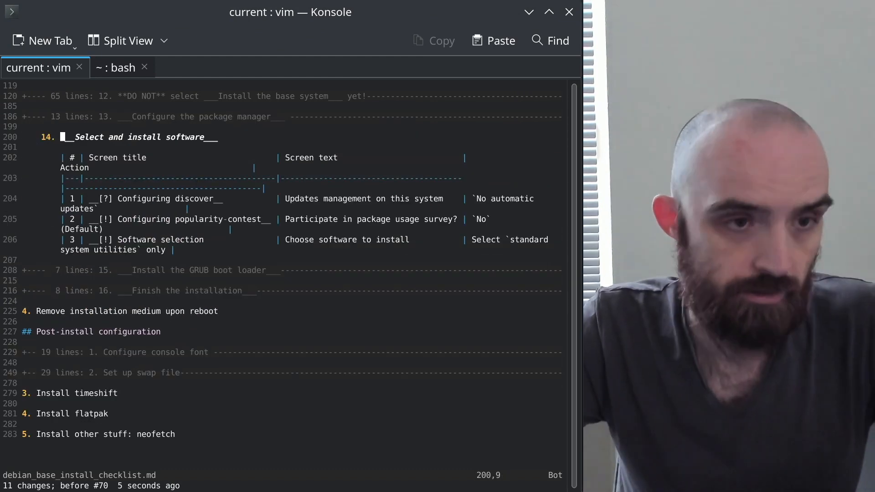
key("ctrl+minus")
key("ctrl+minus")
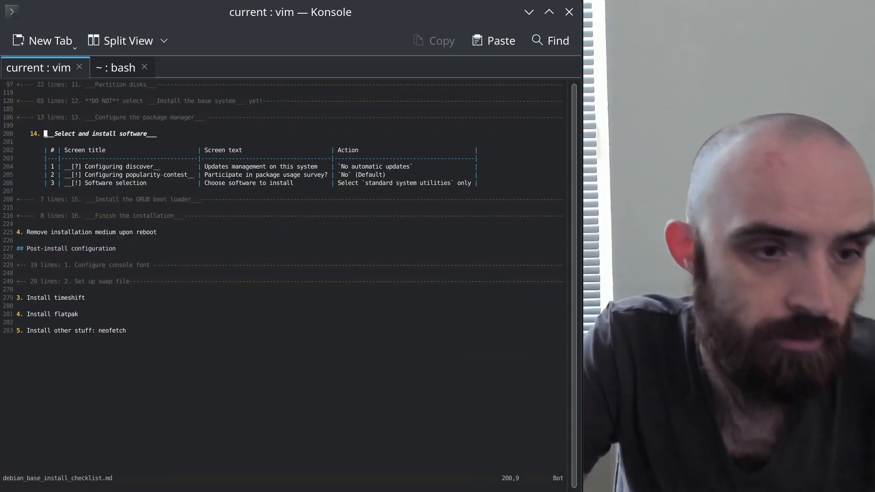
key("ctrl+plus")
key("ctrl+plus")
key("ctrl+minus")
key("ctrl+minus")
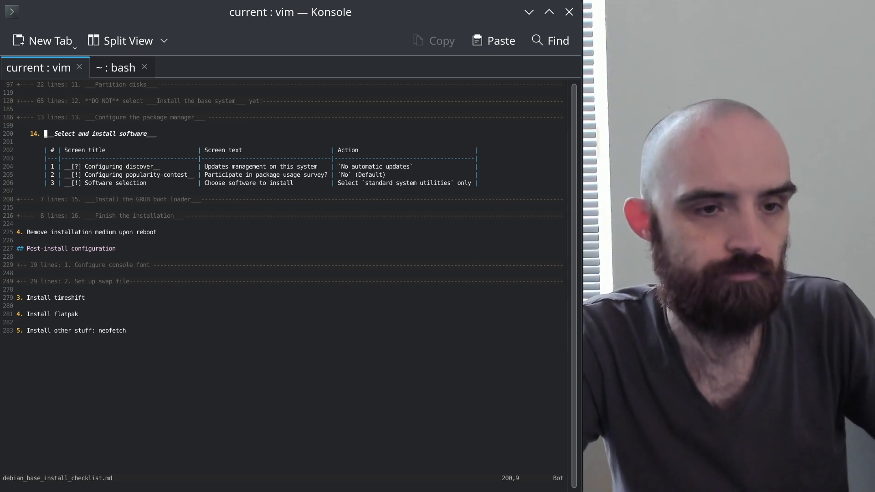
key("alt+Tab")
key("Return")
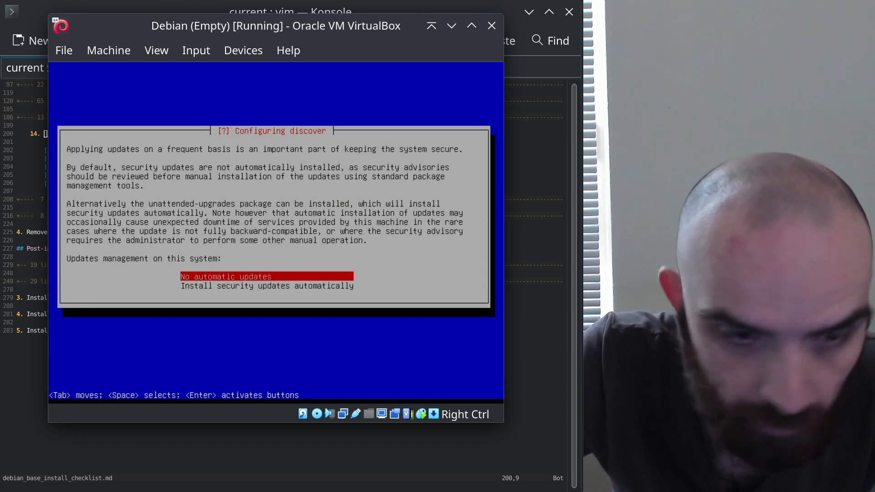
Choose 'No automatic updates' and answer No to the popularity-contest survey
key("Return")
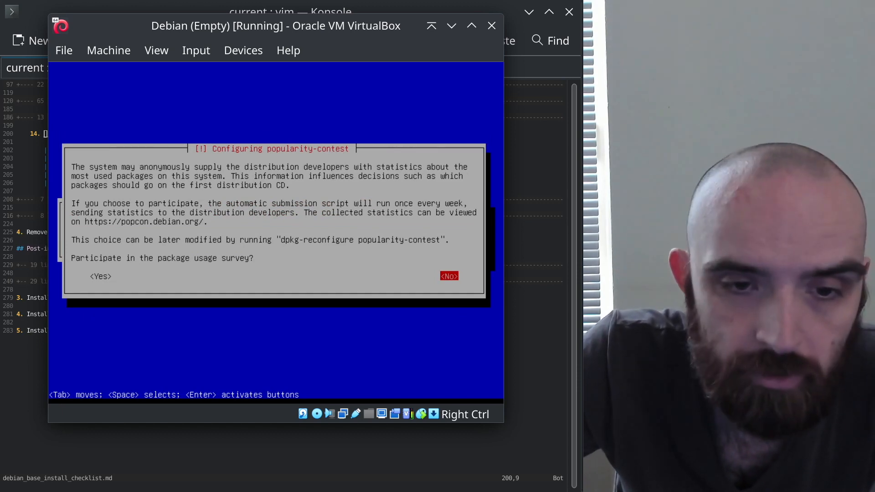
key("Return")
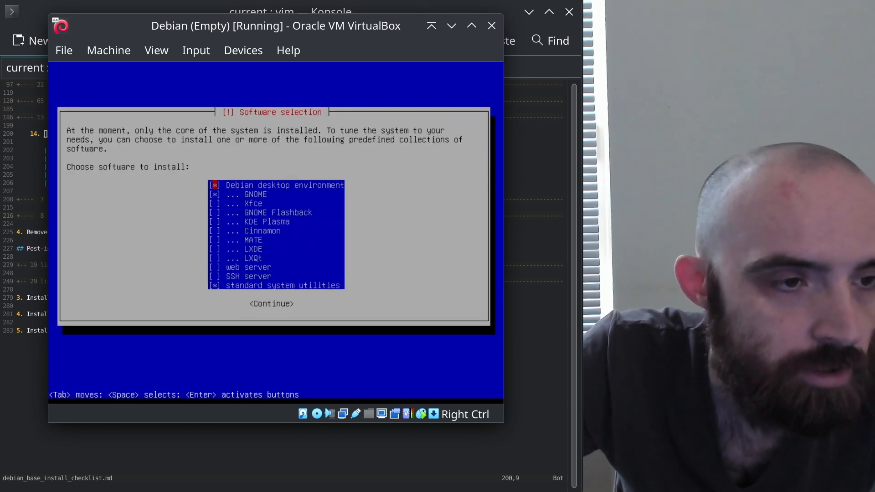
Untick 'Debian desktop environment' and GNOME, keep 'standard system utilities', and continue
key("alt+Tab")
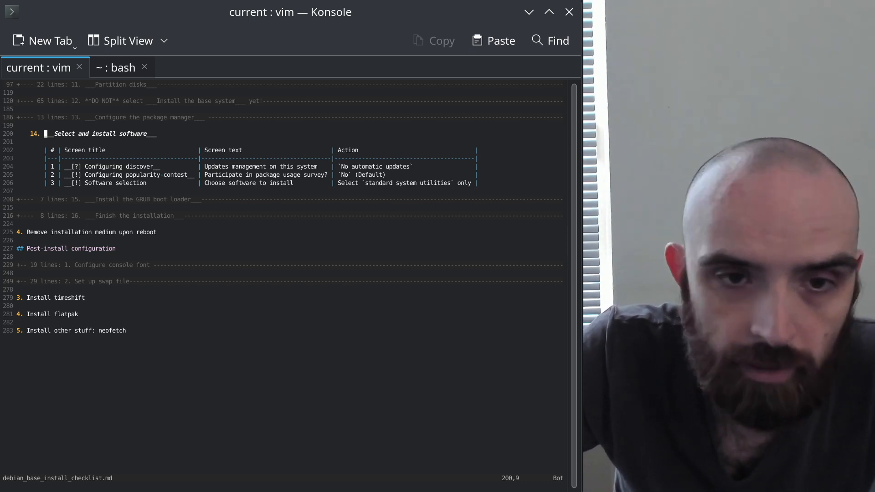
key("alt+Tab")
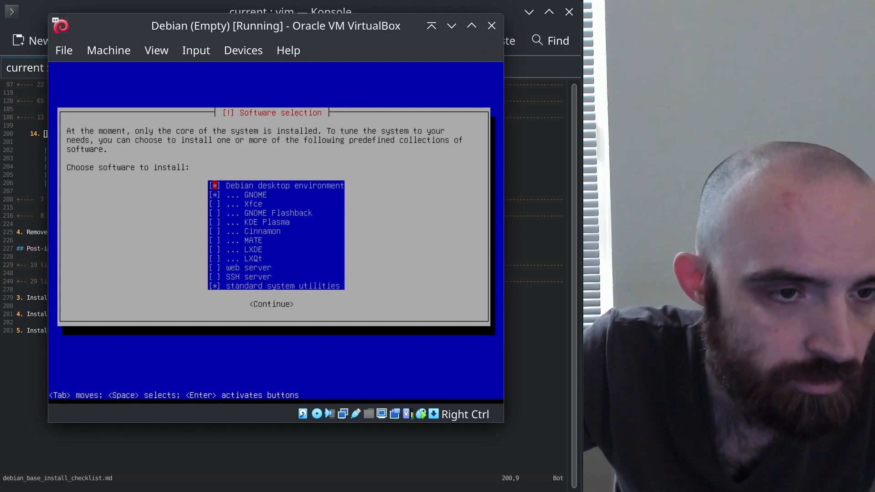
key("Down")
key("space")
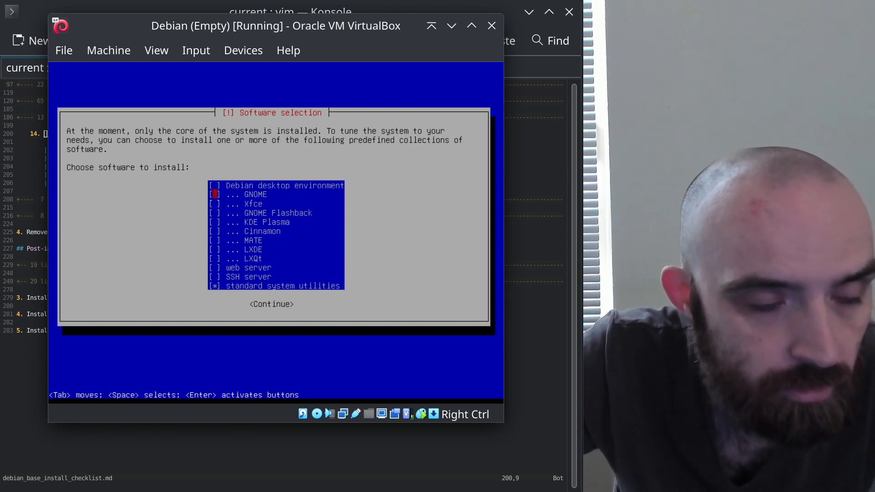
key("Down")
key("Down")
key("Down")
key("Down")
key("Down")
key("Down")
key("Down")
key("Down")
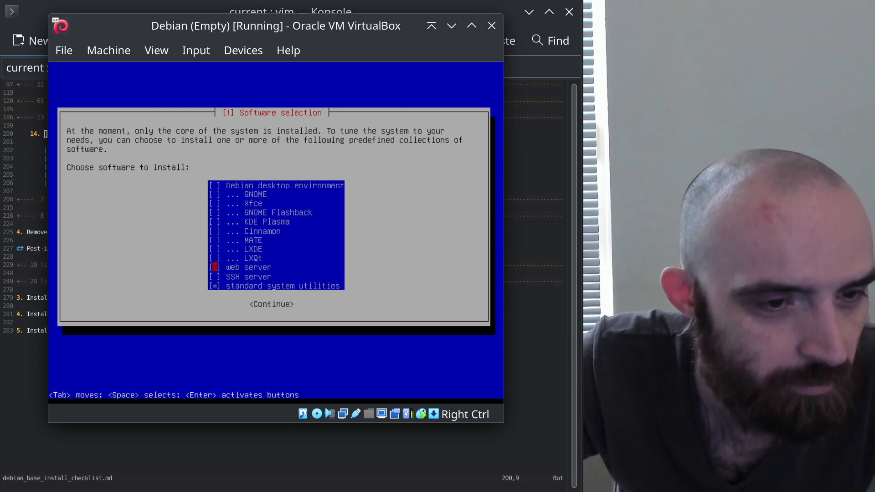
key("Down")
key("Down")
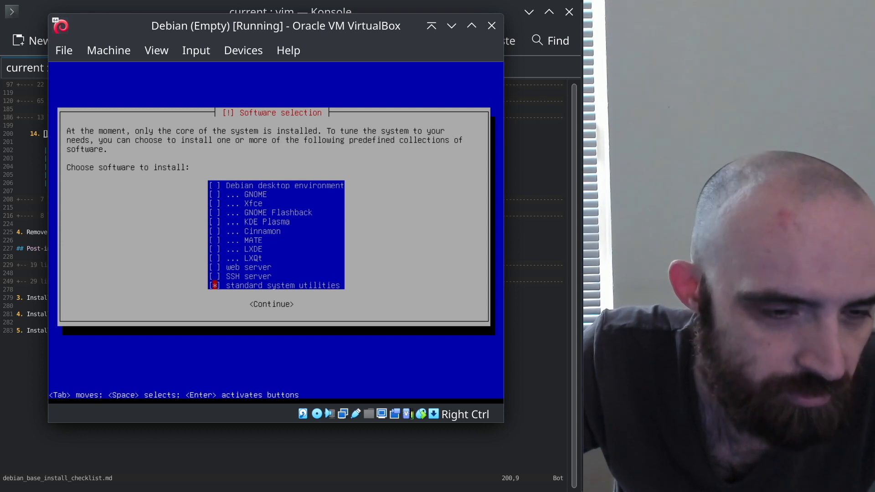
key("Tab")
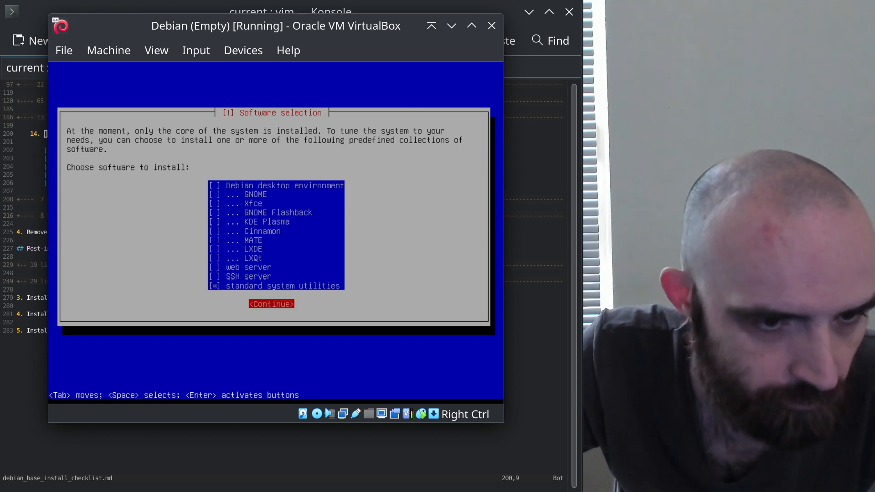
key("Return")
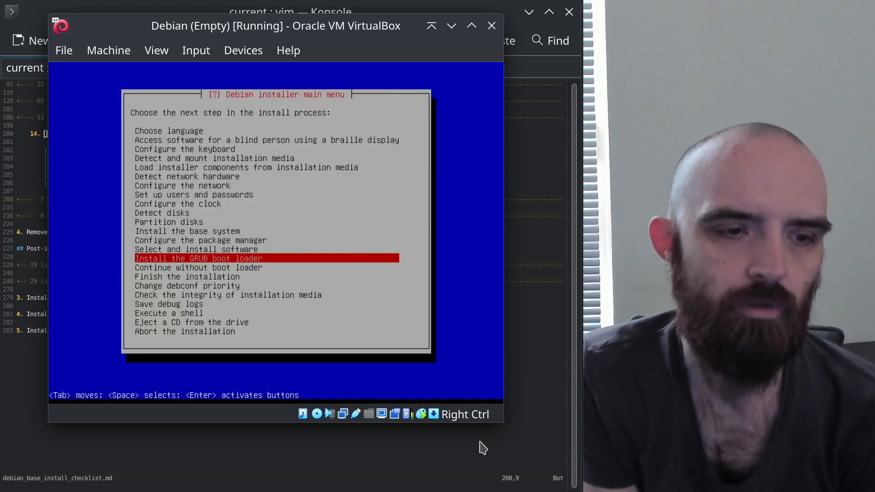
Fold step 14, open the GRUB boot loader section in the checklist, and start installing GRUB
key("alt+Tab")
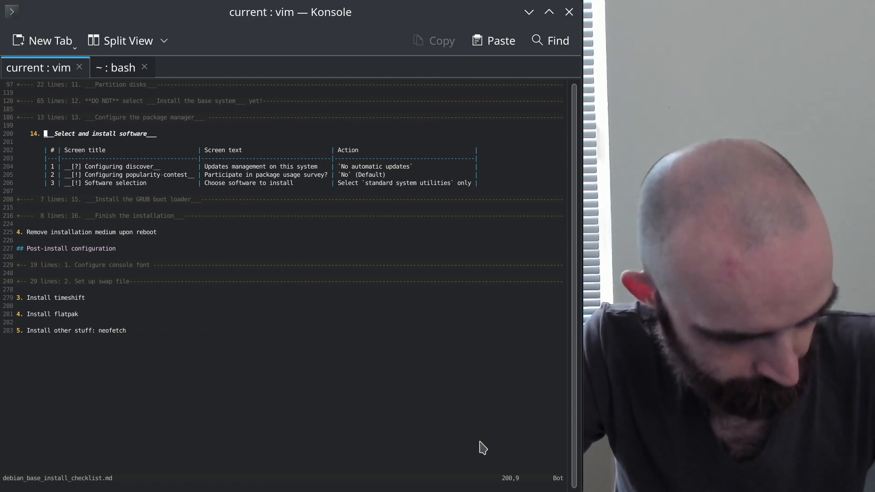
key("z")
key("a")
key("j")
key("j")
key("z")
key("a")
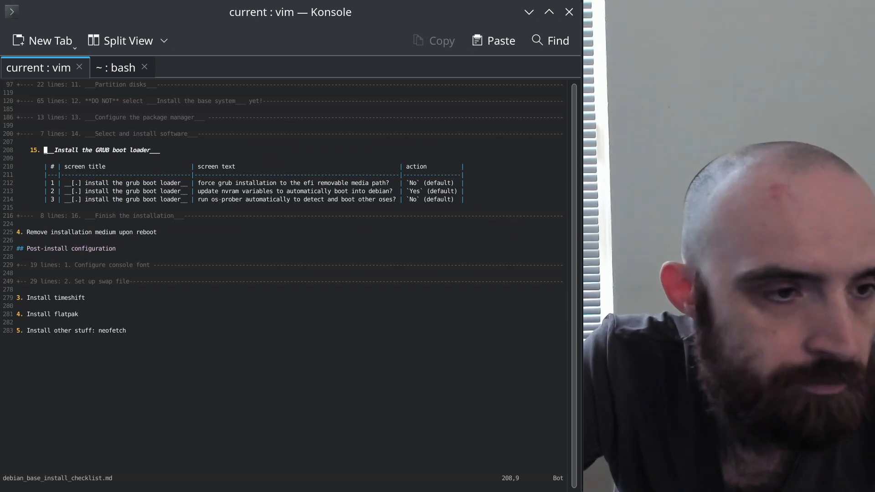
key("alt+Tab")
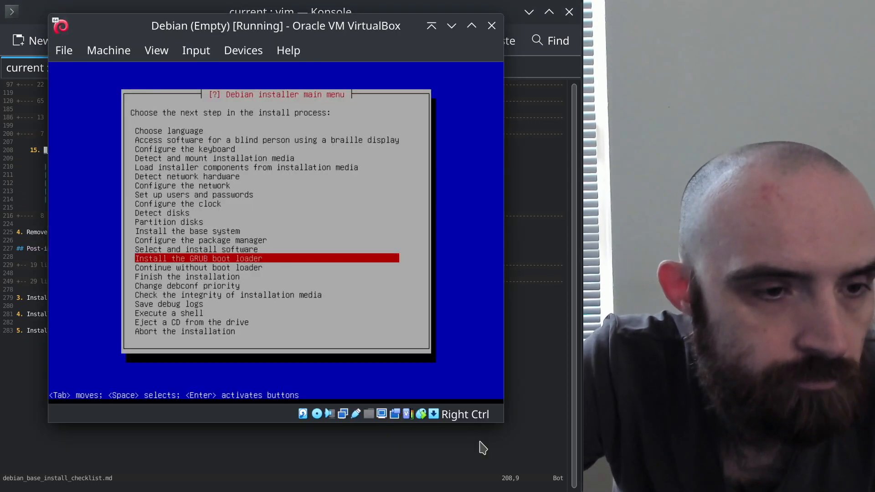
key("Return")
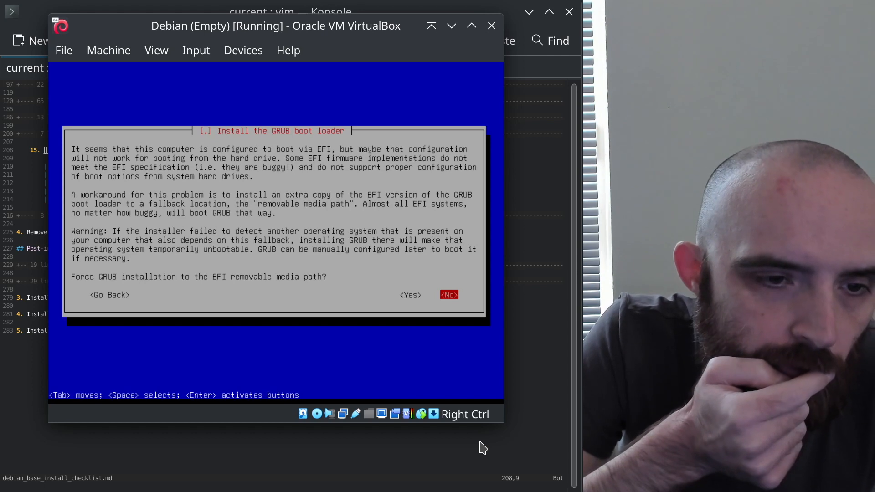
Decline forcing GRUB to the removable media path and allow updating NVRAM variables
left_click(483, 448)
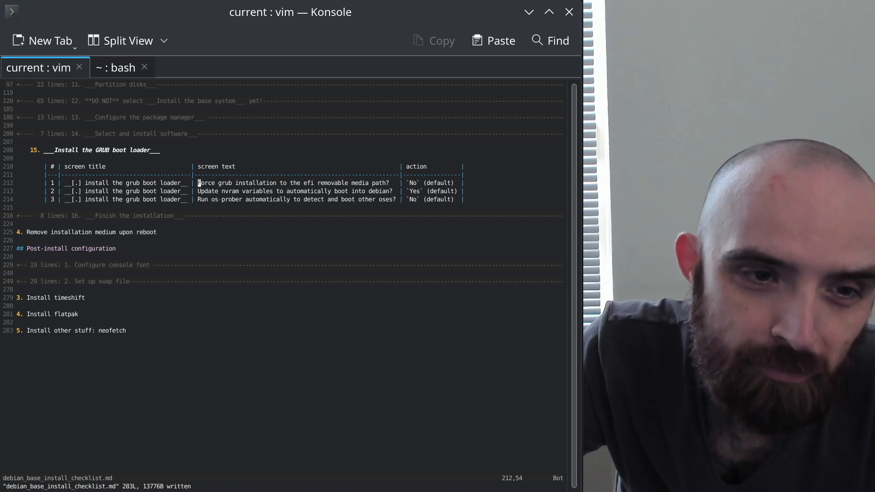
key("alt+Tab")
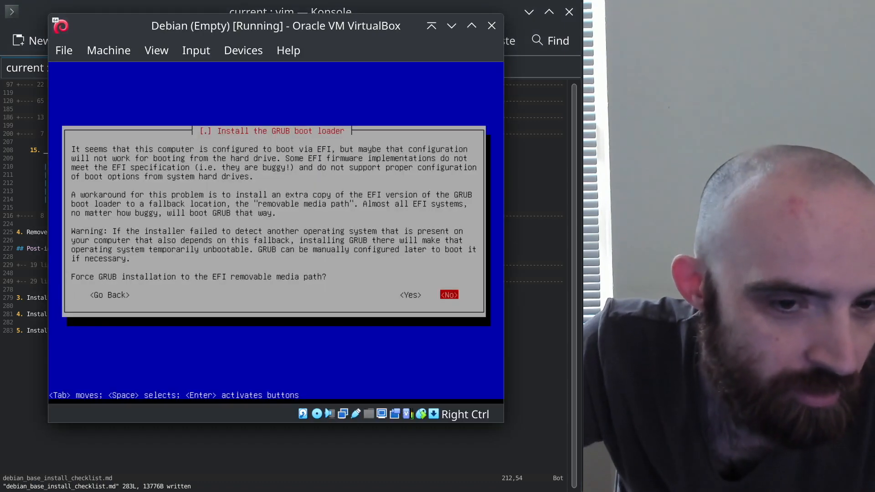
key("Return")
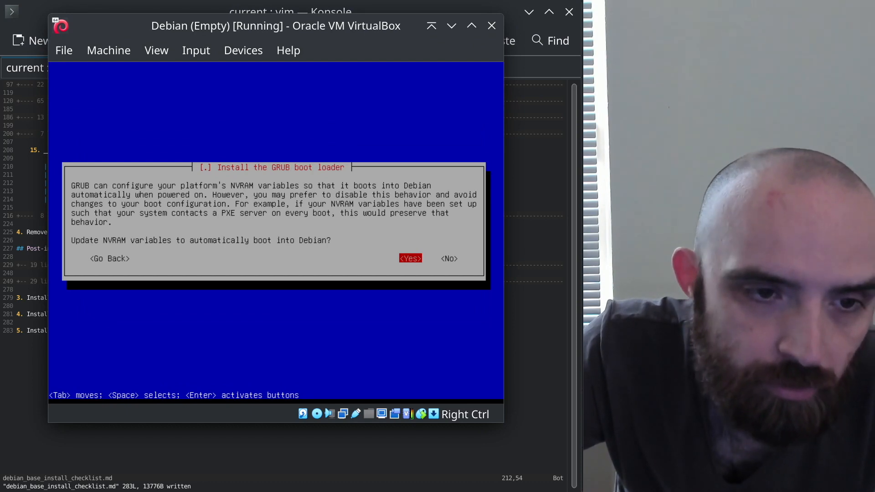
key("alt+Tab")
key("alt+Tab")
key("Return")
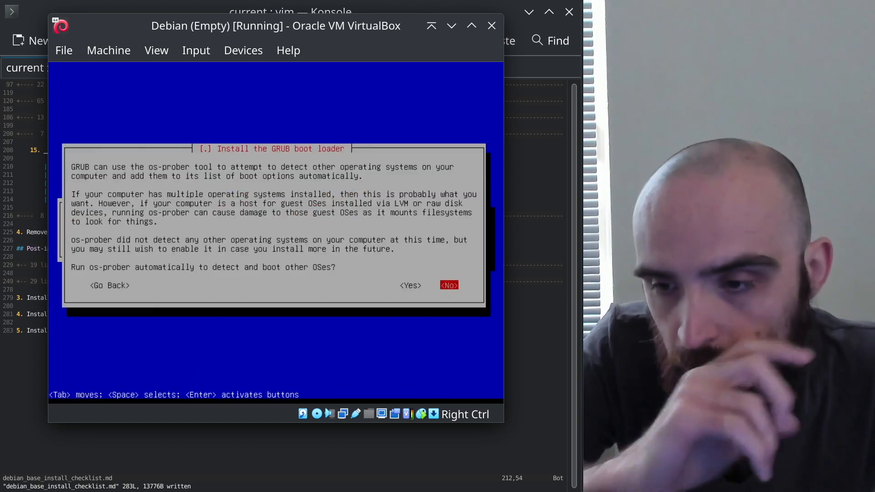
Capitalize GRUB, NVRAM and OSes in the checklist table, then decline os-prober
key("alt+Tab")
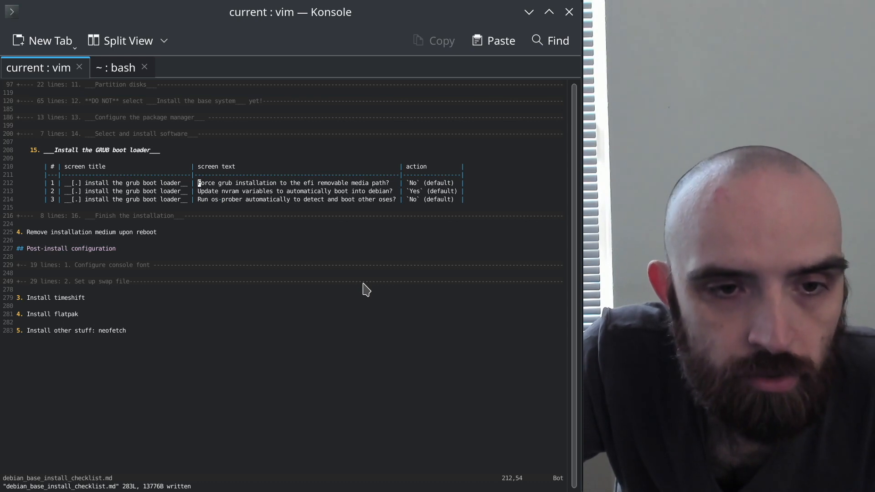
key("w")
key("w")
key("w")
key("w")
key("w")
key("w")
key("w")
key("w")
key("j")
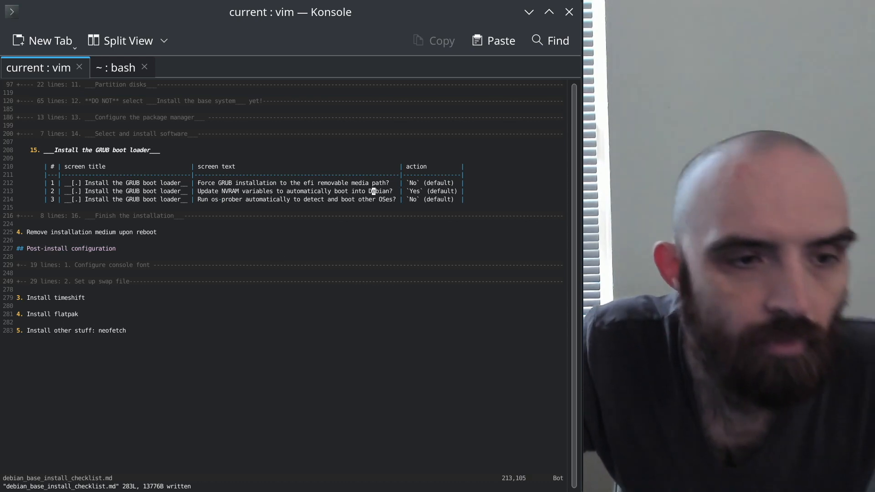
key("alt+Tab")
key("alt+Tab")
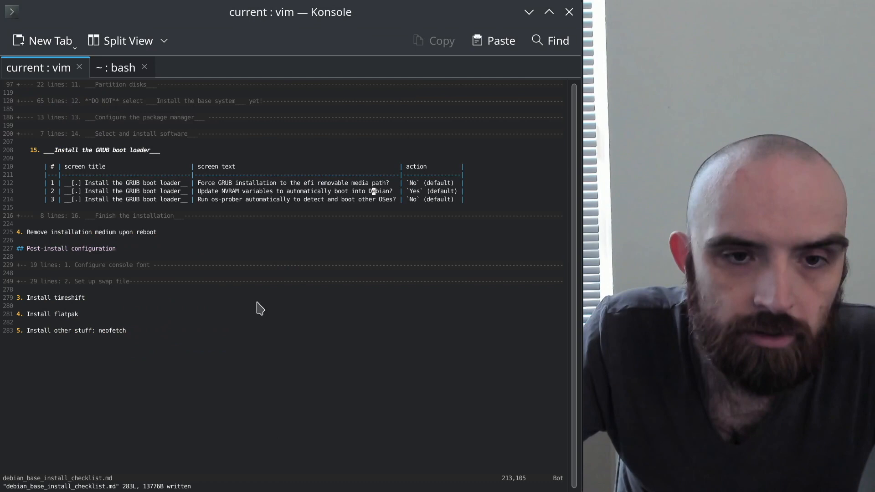
key("alt+Tab")
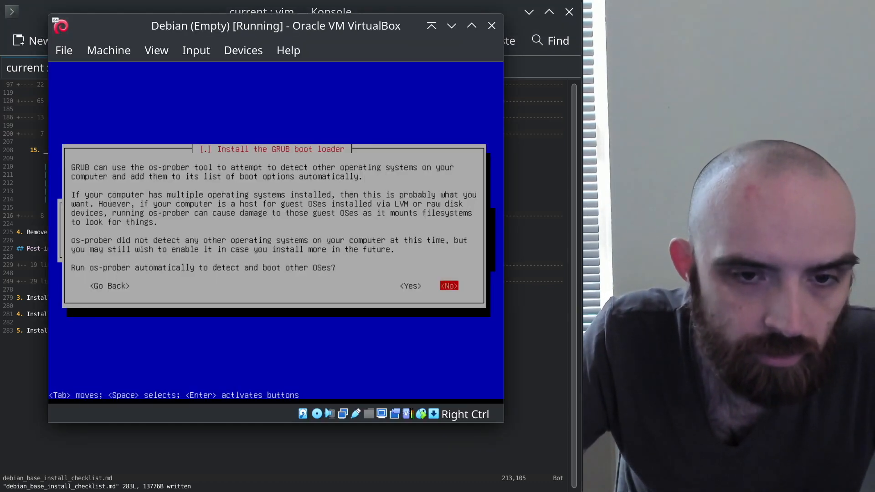
key("Return")
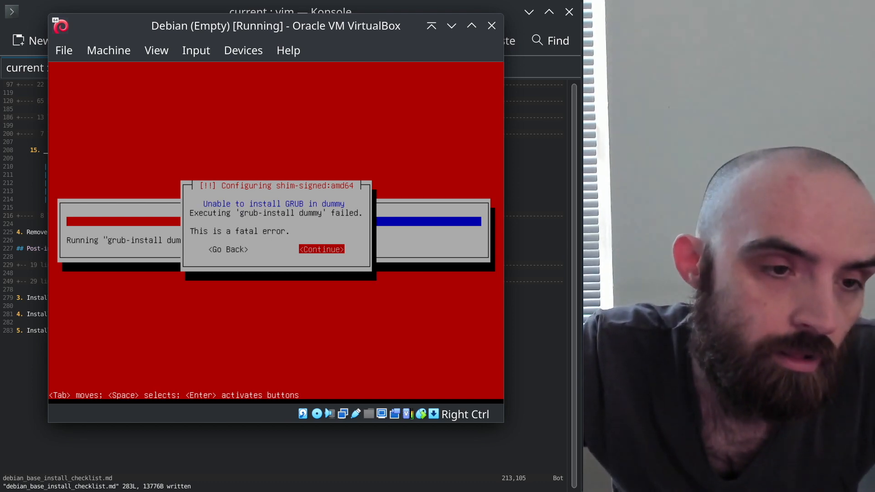
Acknowledge both 'Unable to install GRUB' error screens with Continue
key("Tab")
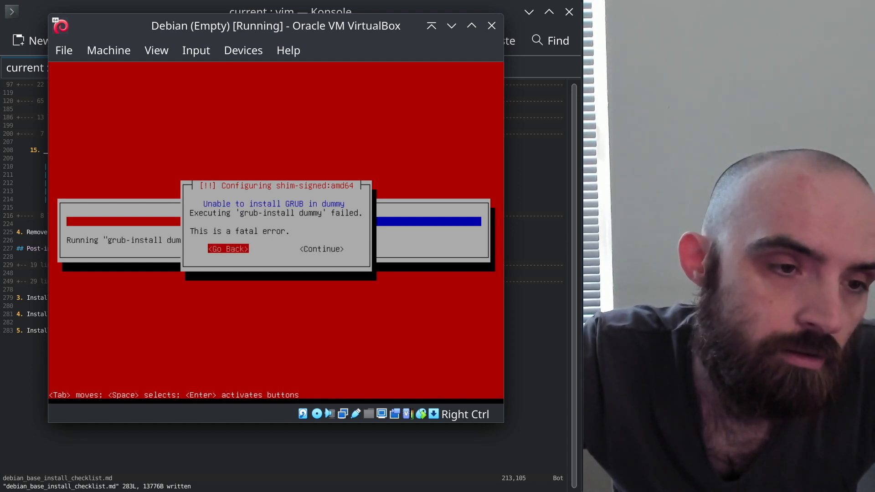
key("Tab")
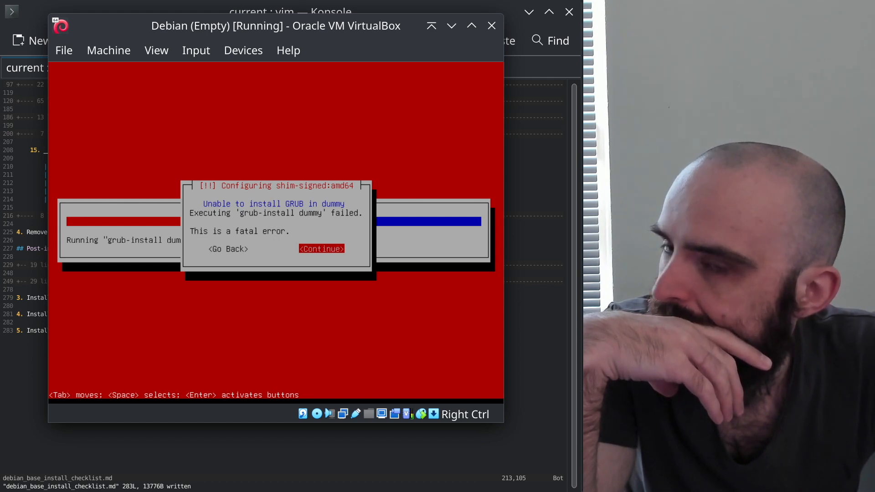
key("Return")
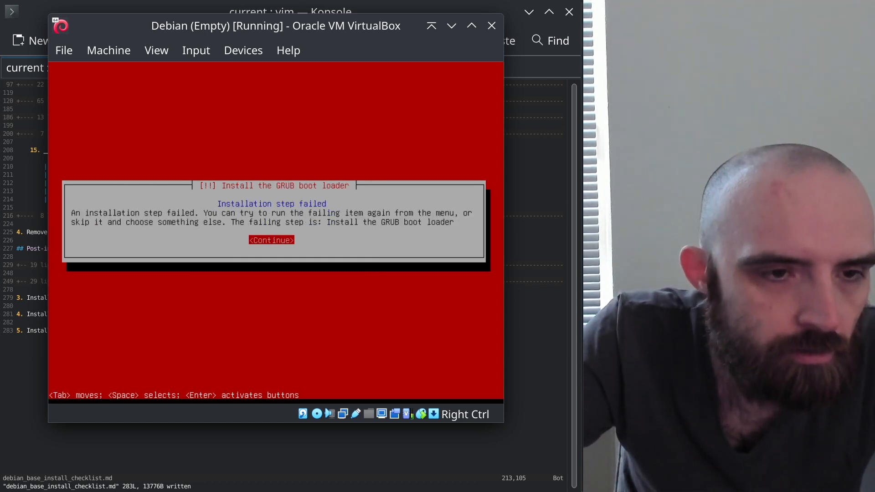
key("Return")
key("Up")
key("Up")
key("Up")
key("Up")
key("Up")
key("Up")
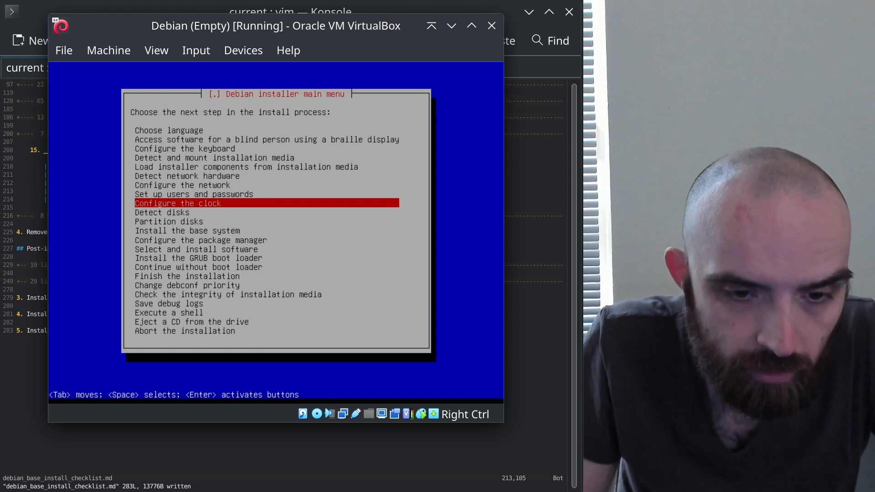
Open the Ctrl+Alt+F2 console, clear it with clear and Ctrl+L, and run df -h
key("ctrl+alt+F2")
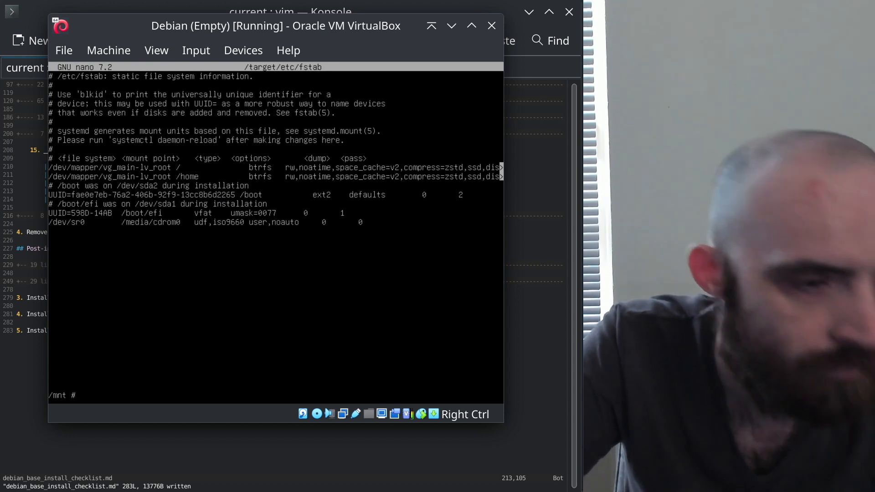
type("clear")
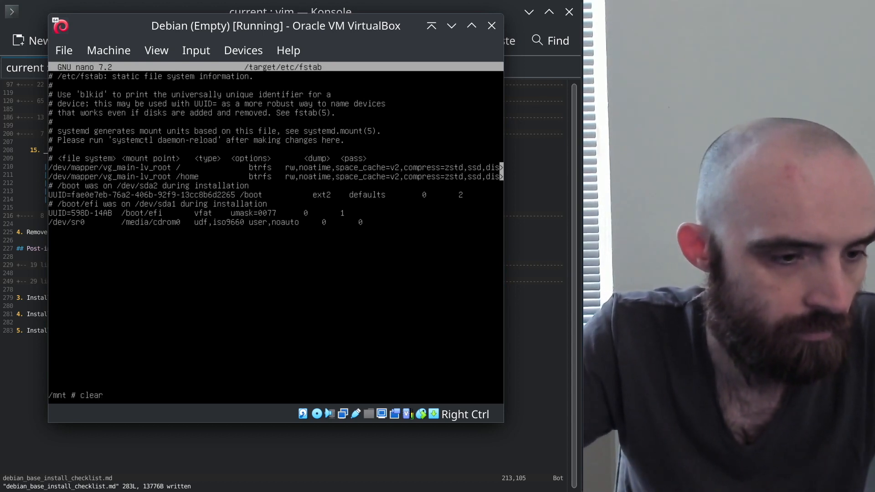
key("Return")
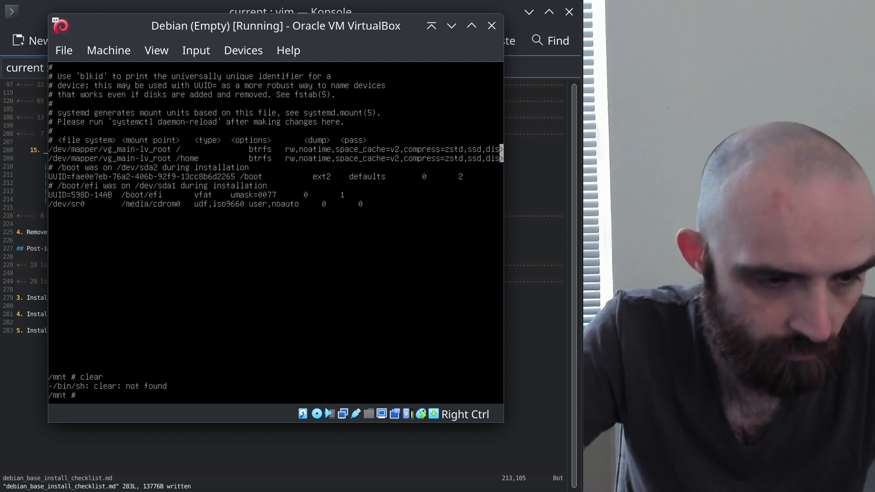
key("ctrl+l")
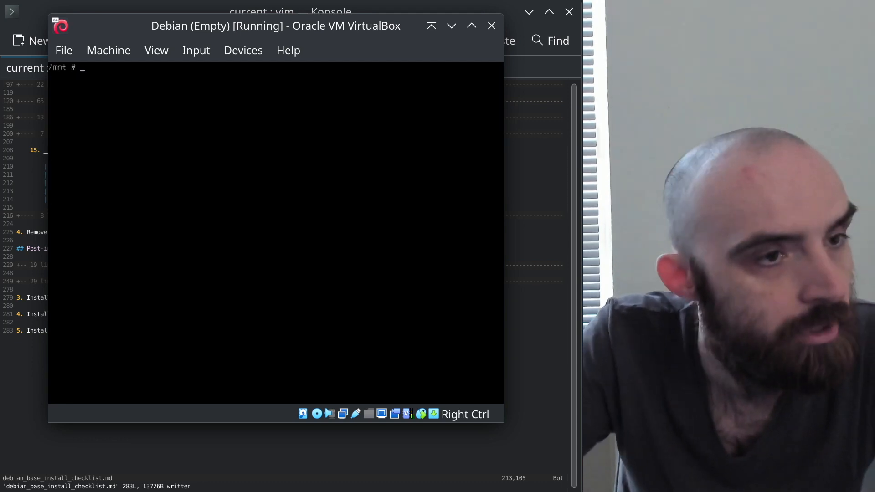
type("df -h")
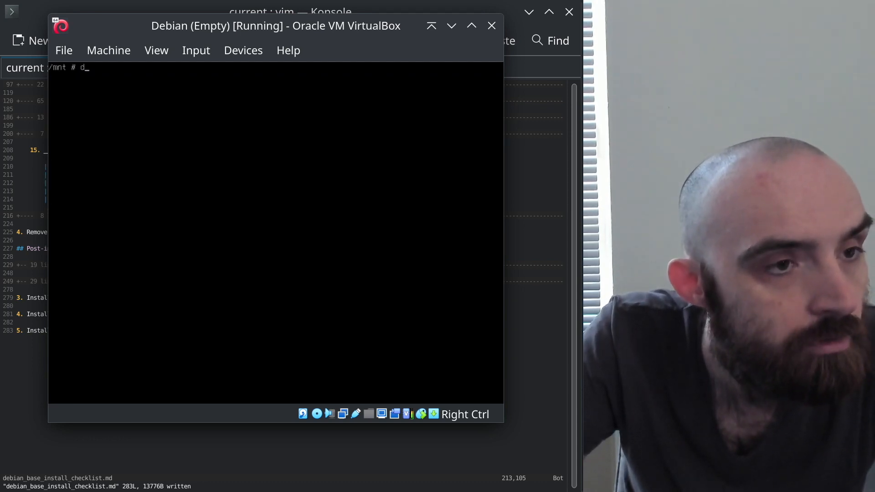
key("Return")
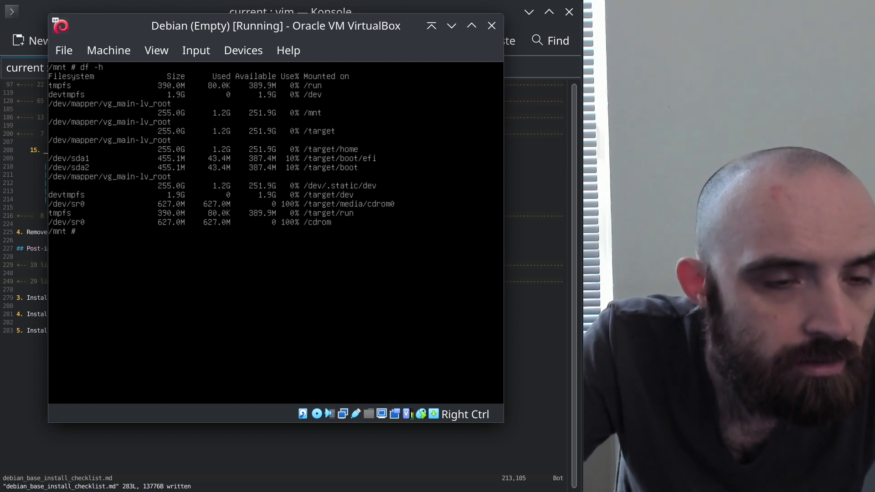
Run ls -a /target/boot/efi to confirm it is empty, then browse command history
type("ls -a")
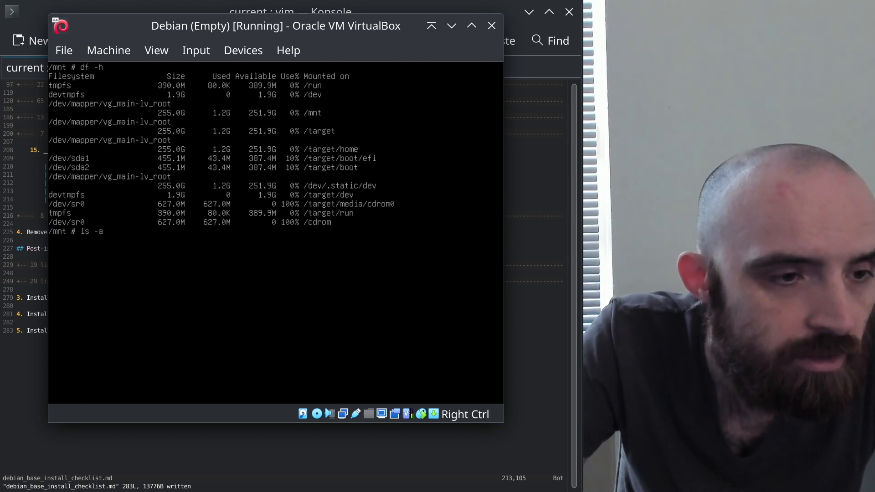
type(" /tar")
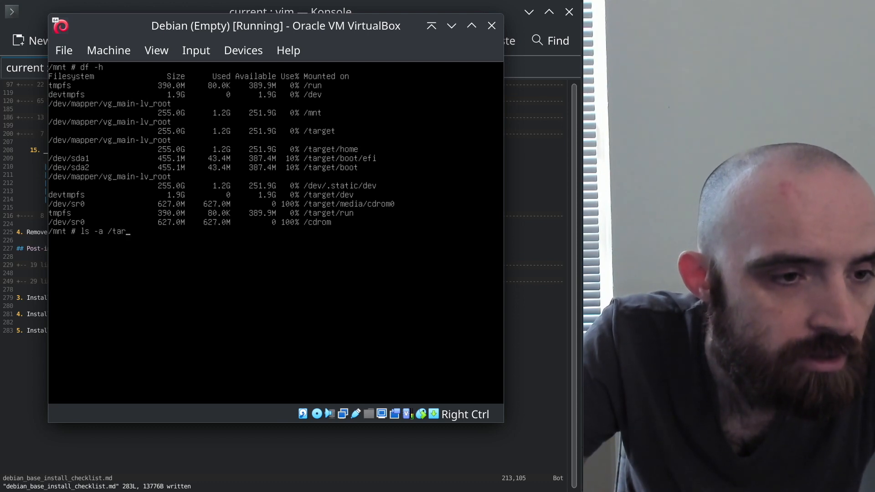
type("get/boot/efi")
key("Return")
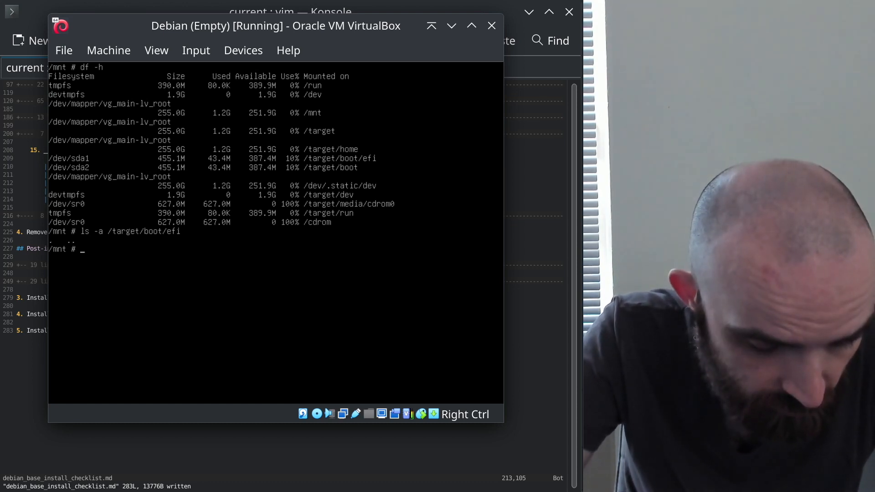
type("umount /")
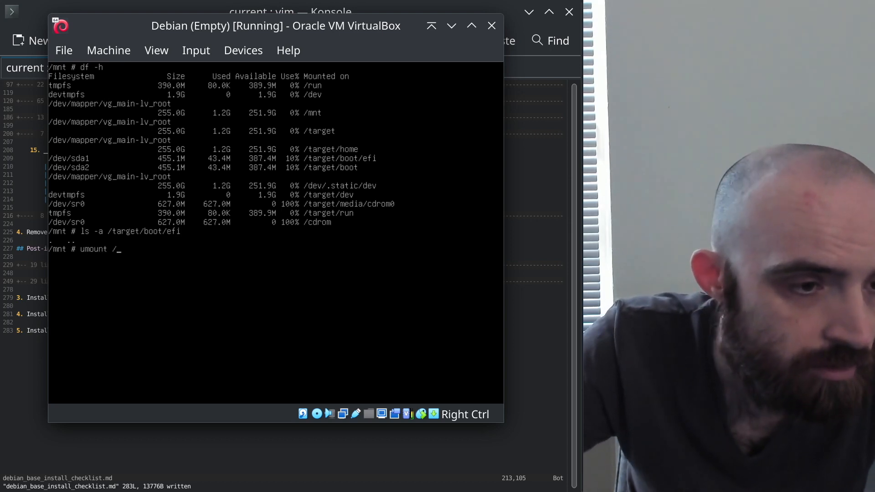
key("Up")
key("Up")
key("Up")
key("Up")
key("Up")
key("Up")
key("Up")
key("Down")
key("Down")
key("Down")
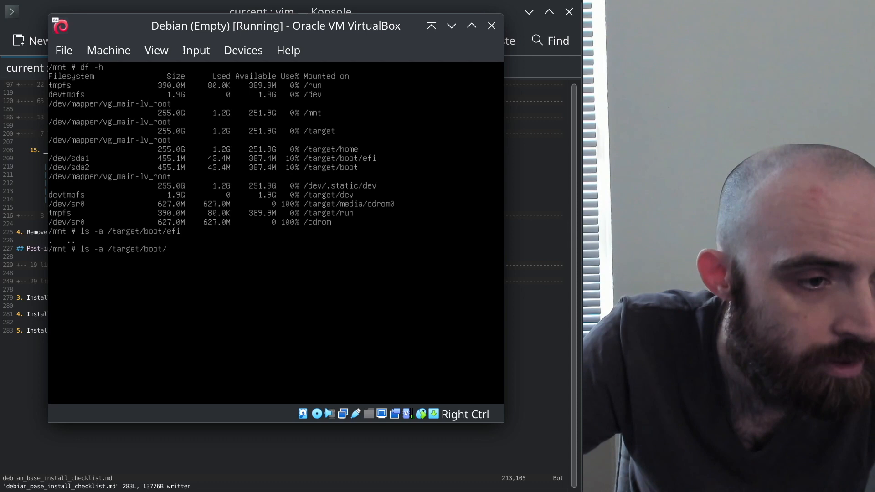
key("Up")
key("Down")
key("Up")
key("Up")
key("Up")
key("Up")
key("Up")
key("Up")
key("Up")
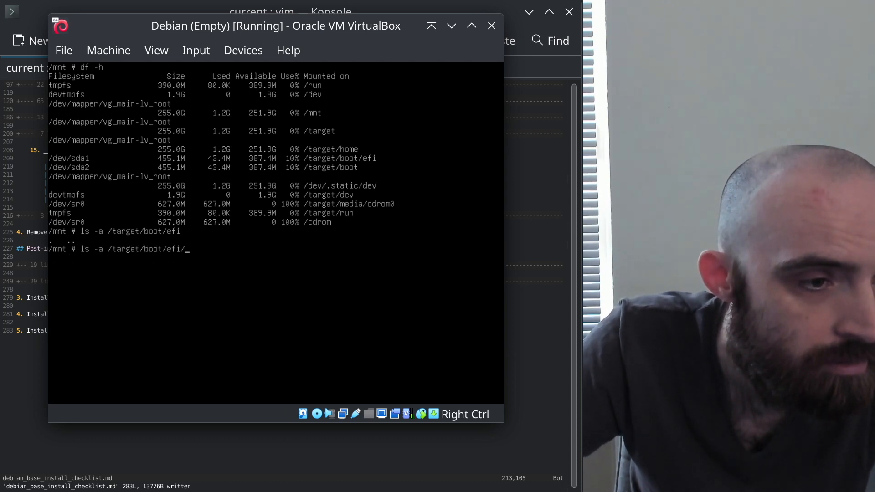
Run umount /target/boot/efi/, which fails with invalid argument, then recall the command
key("BackSpace")
key("BackSpace")
key("BackSpace")
key("BackSpace")
key("BackSpace")
key("BackSpace")
key("BackSpace")
key("BackSpace")
key("BackSpace")
key("BackSpace")
key("BackSpace")
key("BackSpace")
key("BackSpace")
key("BackSpace")
key("BackSpace")
key("BackSpace")
key("BackSpace")
key("BackSpace")
key("BackSpace")
type("umount /")
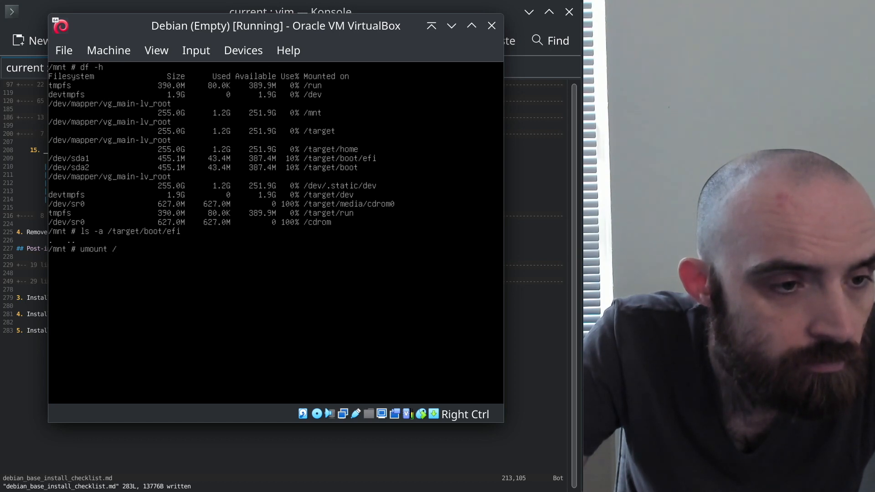
type("target/bo")
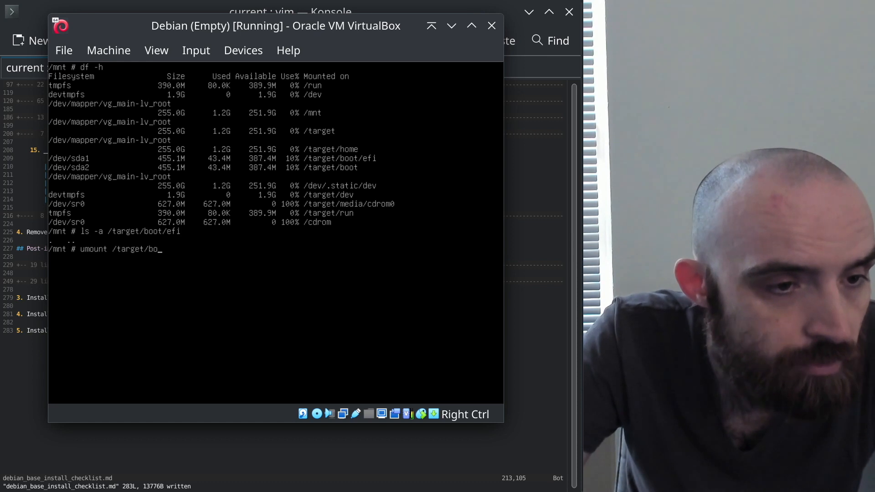
type("ot/efi/")
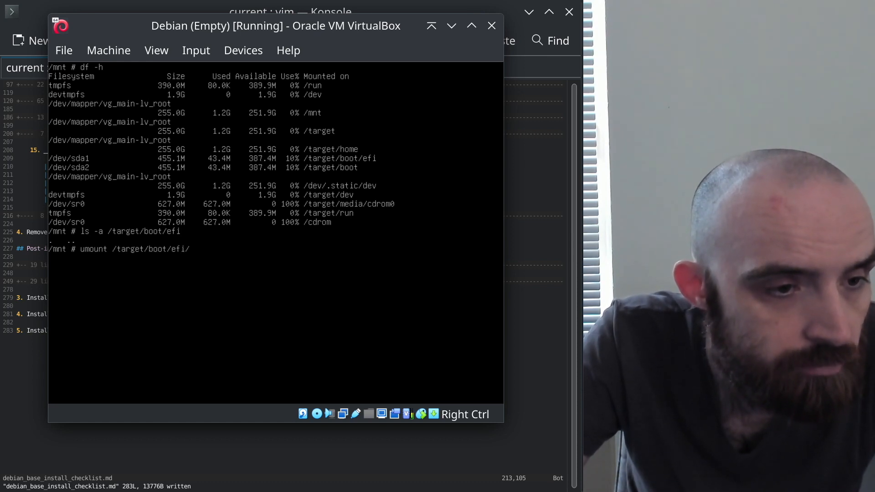
key("Return")
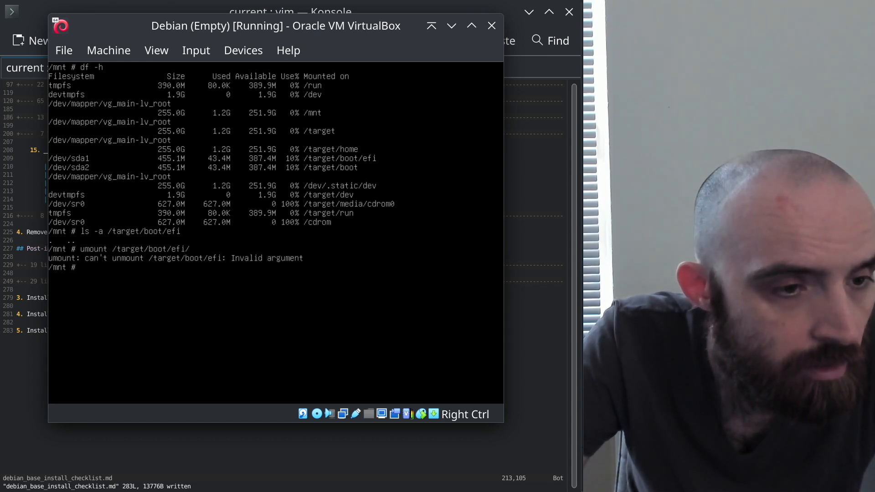
key("Up")
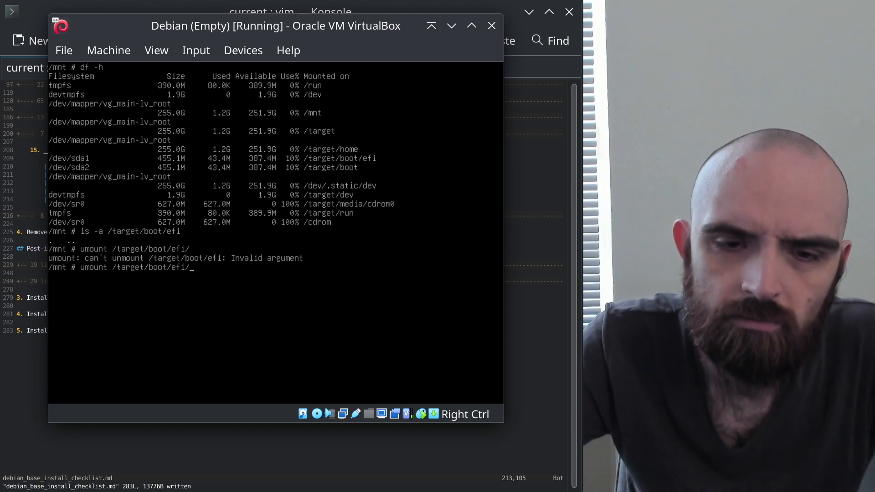
left_click(554, 360)
Scroll up in the Konsole checklist and unfold step 12 to see its df and umount commands
left_click(184, 151)
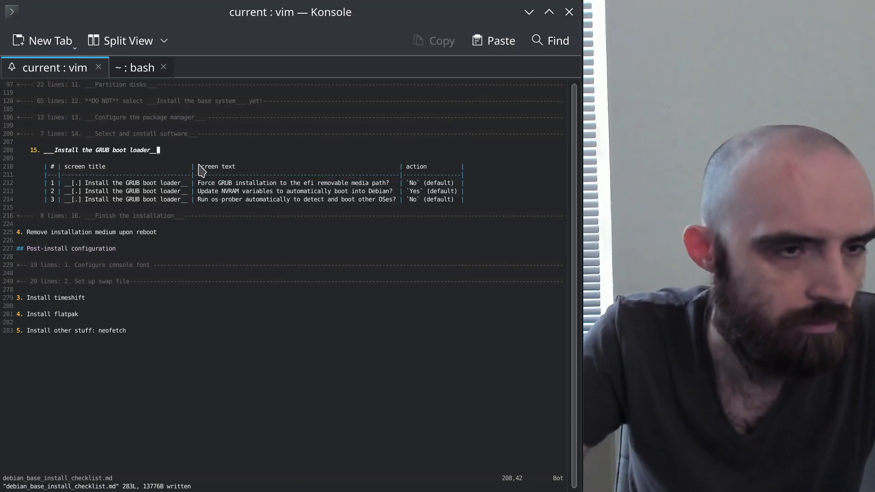
scroll(201, 164, "up", 2)
left_click(149, 158)
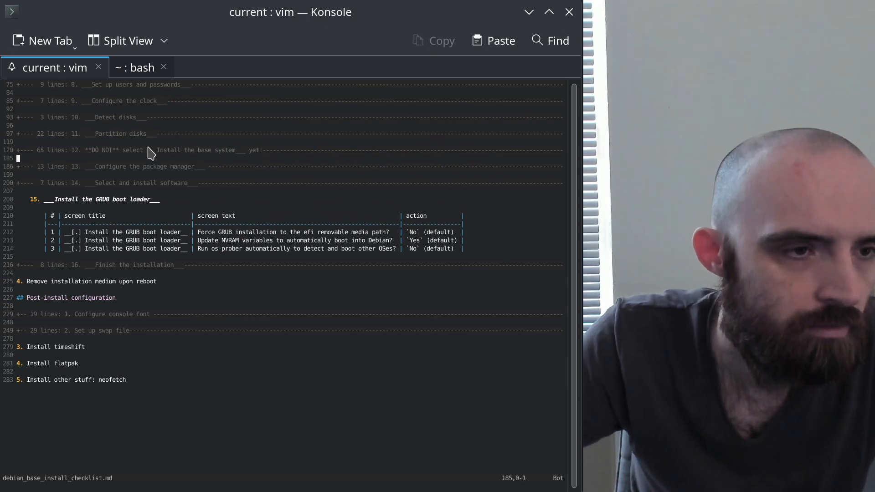
left_click(145, 150)
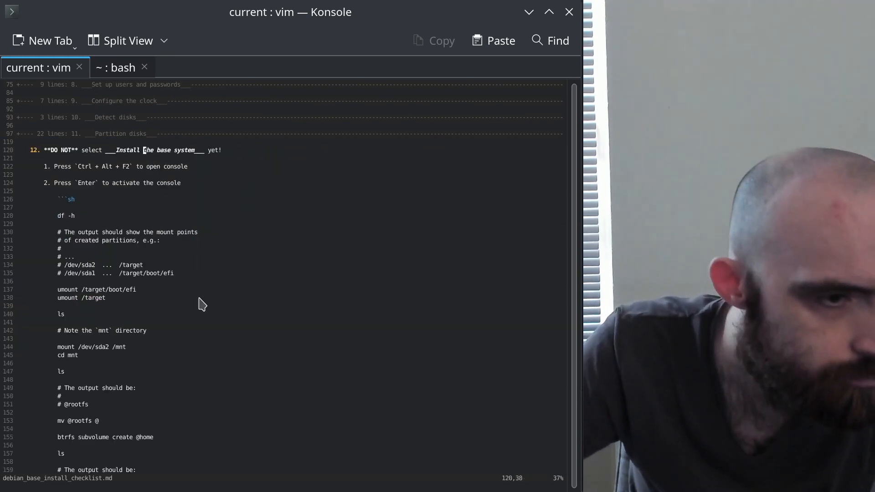
key("alt+Tab")
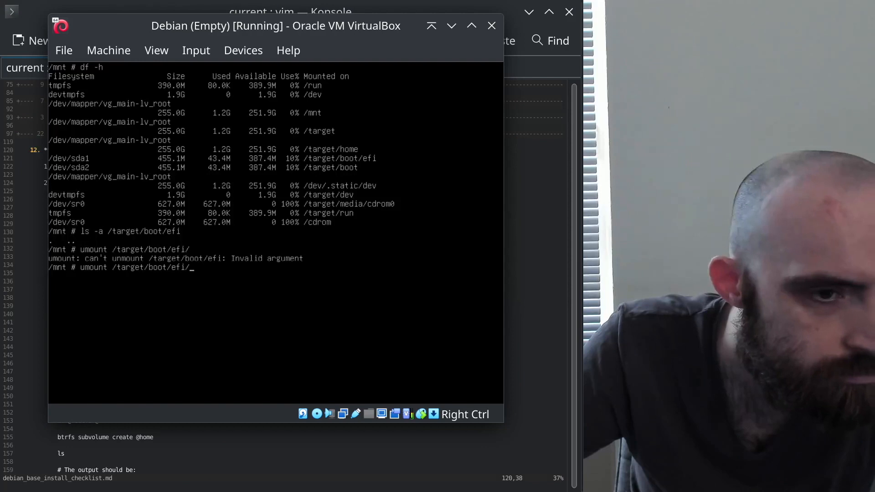
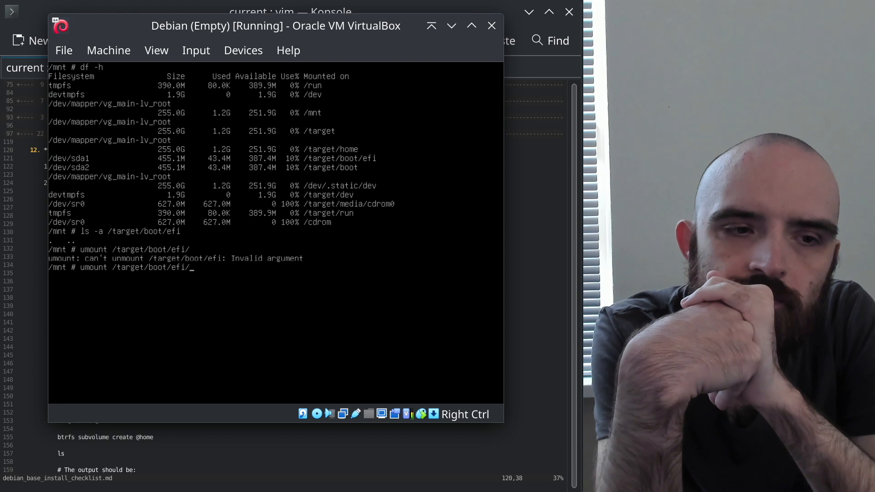
List /target/boot with ls -a, showing the 6.1.0-10 kernel files
key("Up")
key("Up")
key("Down")
key("BackSpace")
key("BackSpace")
key("BackSpace")
key("BackSpace")
key("BackSpace")
key("Return")
key("Up")
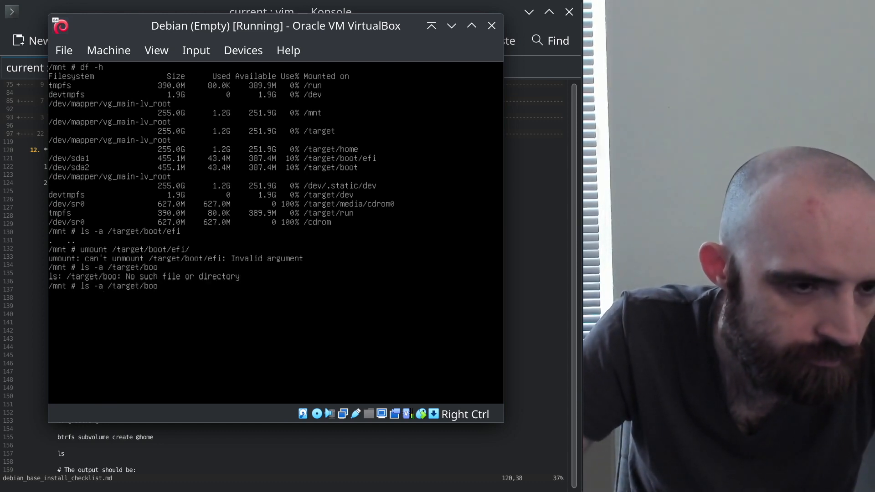
type("t")
key("Return")
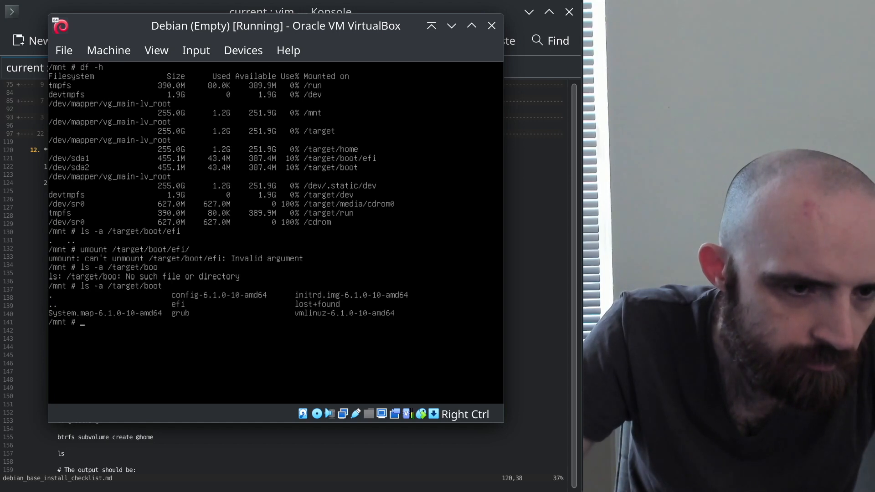
List /target/boot/grub/, which holds only unicode.pf2, then retype ls -a /target/boot
key("Up")
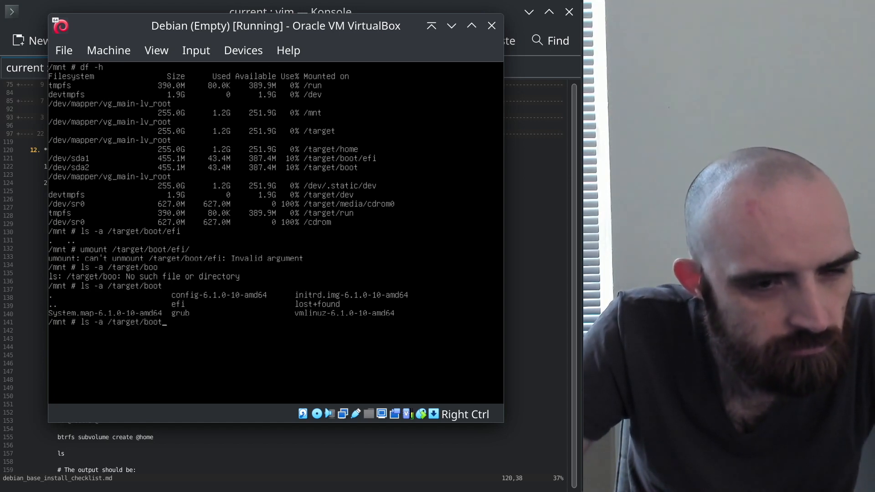
type("t/grub/")
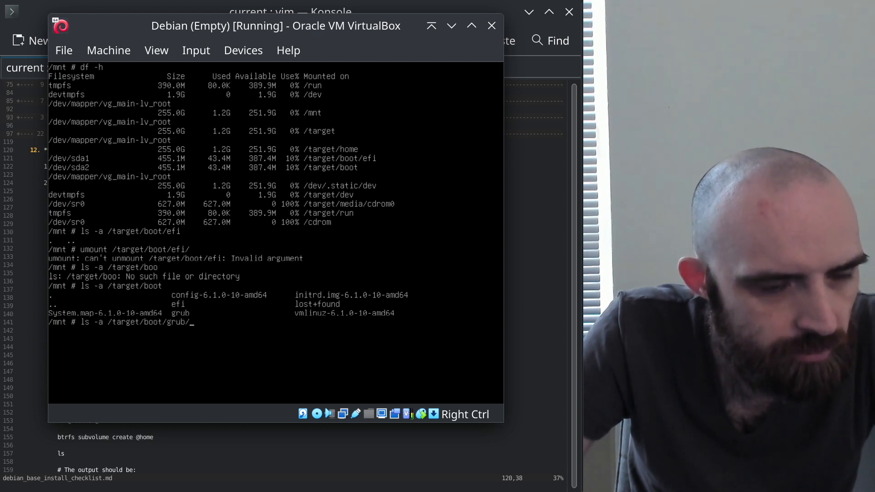
key("Return")
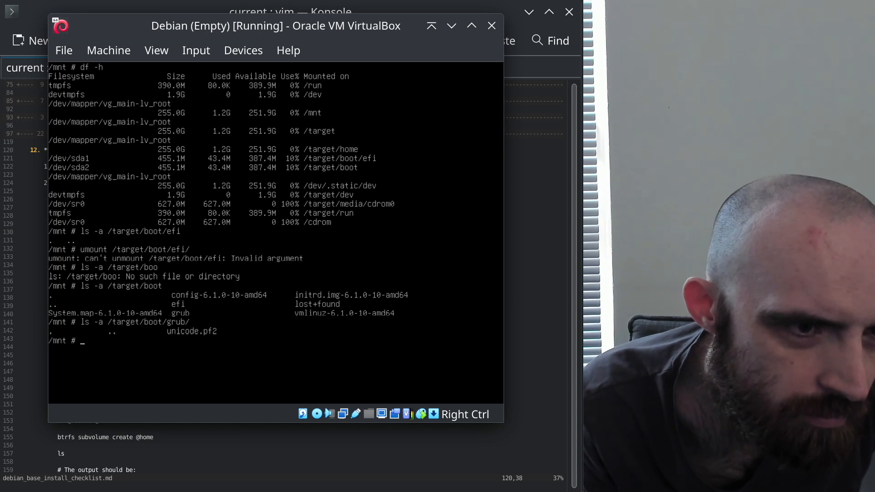
type("ls -a /target/boot")
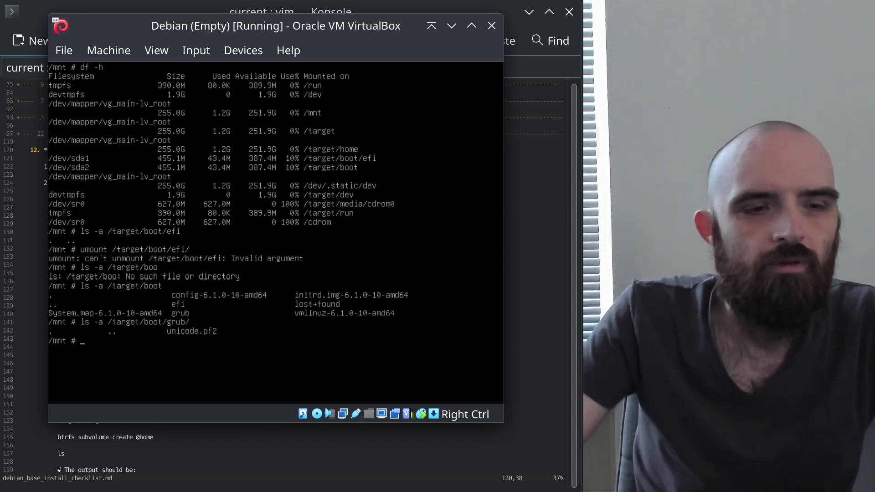
Retry umount /target/boot/efi/, which fails with Invalid argument, and read man umount
key("Up")
key("Up")
key("Up")
key("Up")
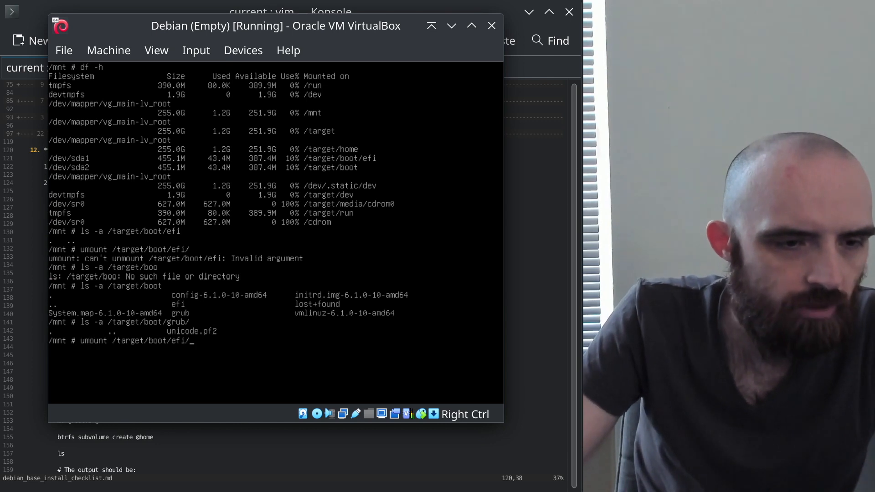
key("Return")
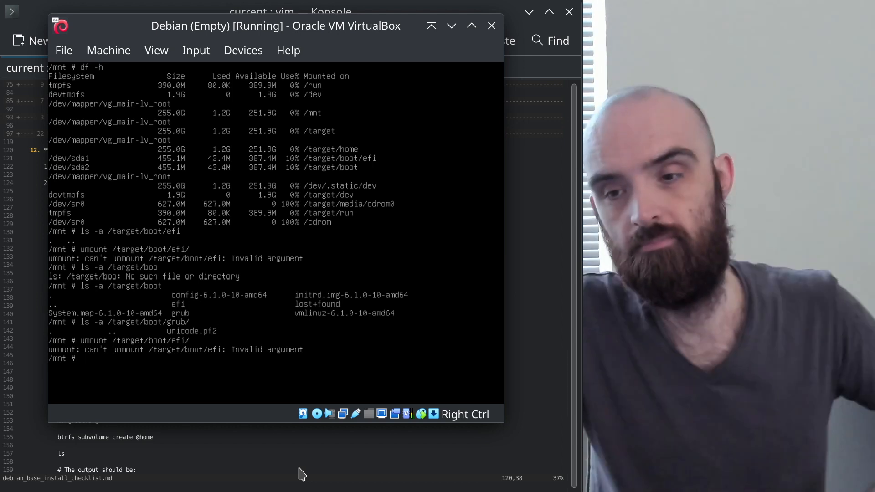
key("Up")
key("Up")
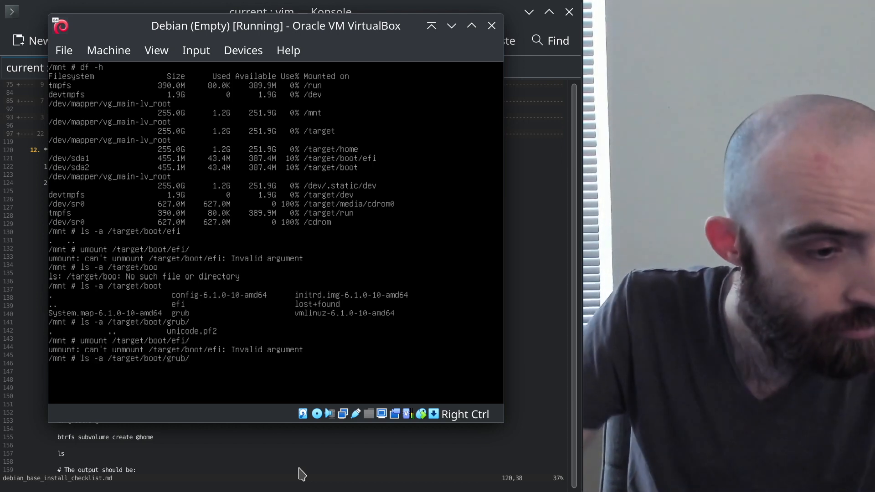
key("Down")
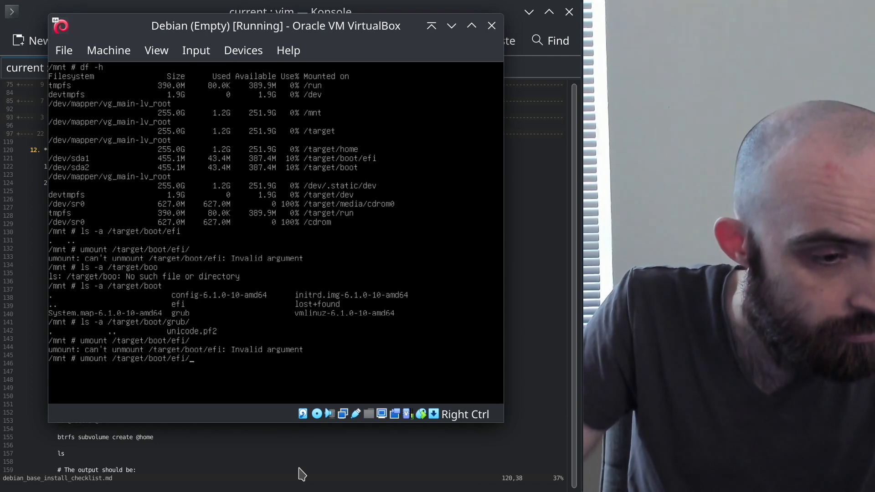
key("Up")
key("Up")
key("Up")
key("Up")
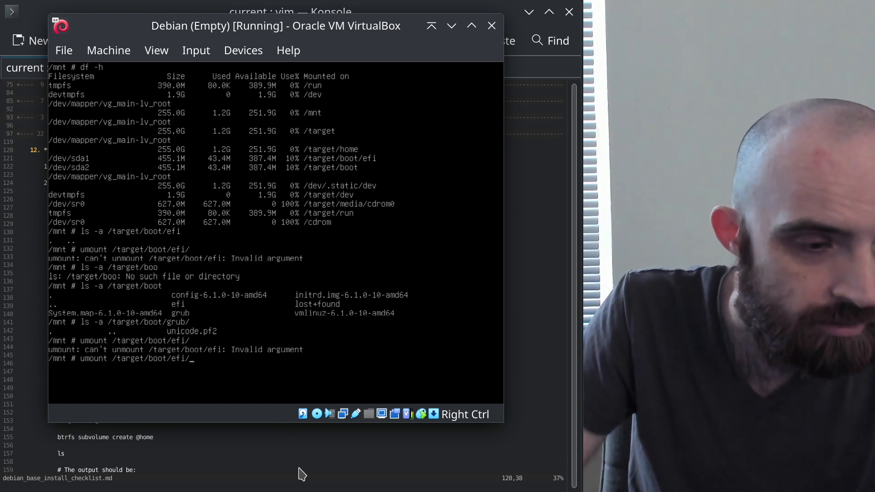
key("ctrl+u")
type("man")
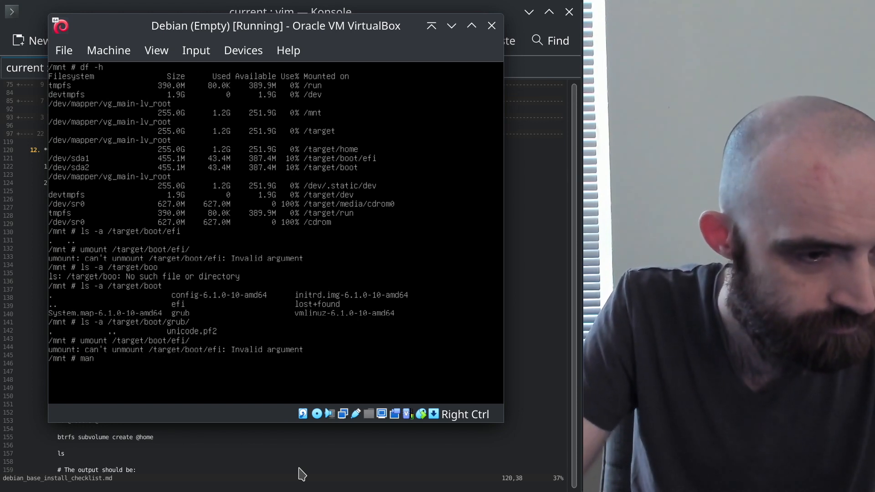
type(" umount")
key("Return")
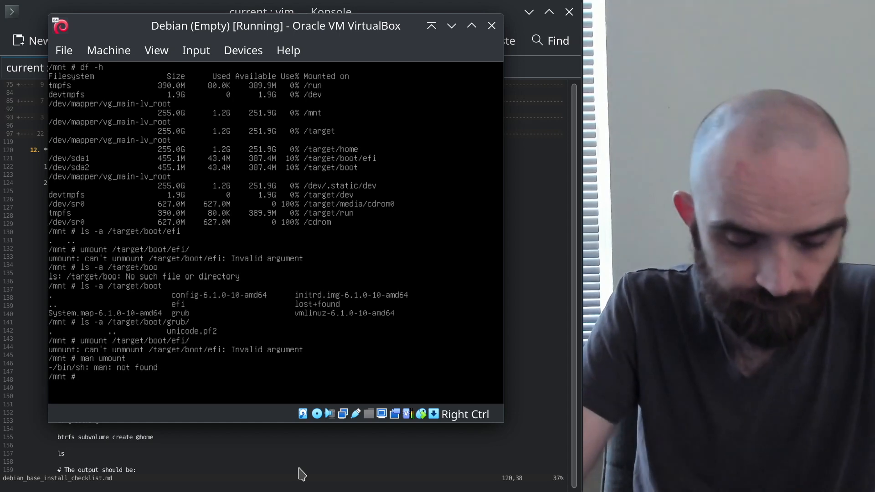
Retry unmounting /target/boot/efi/ once more, then unmount /target/boot/ successfully
key("Up")
key("Up")
key("Up")
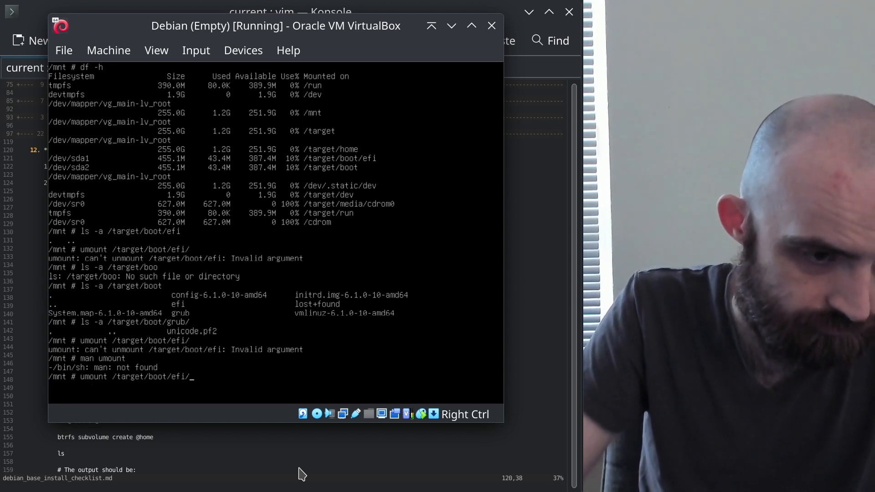
key("Down")
key("Return")
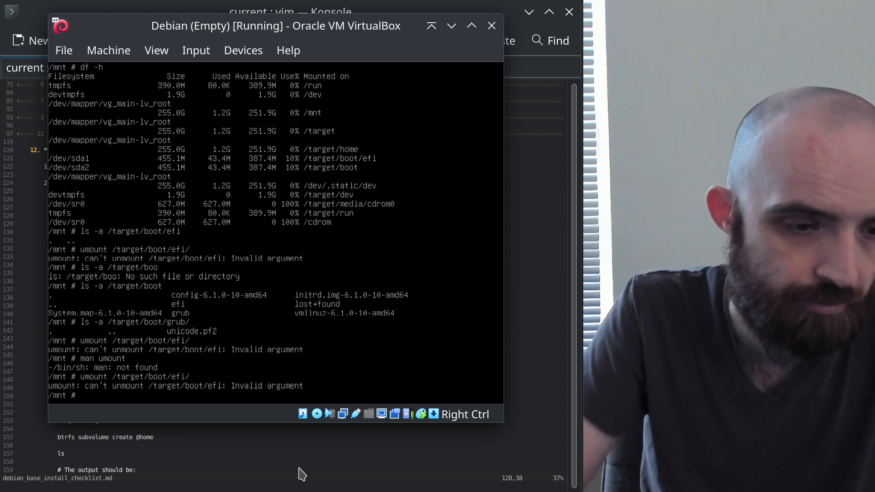
key("Up")
key("BackSpace")
key("BackSpace")
key("BackSpace")
key("BackSpace")
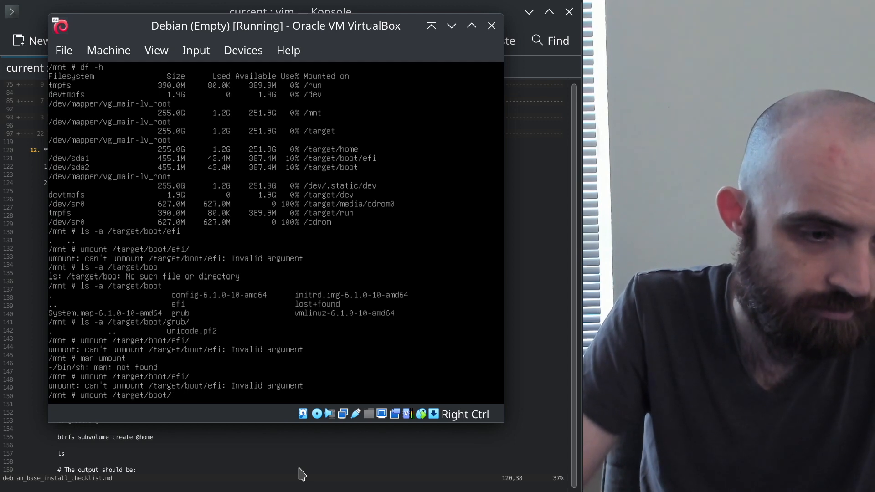
key("Return")
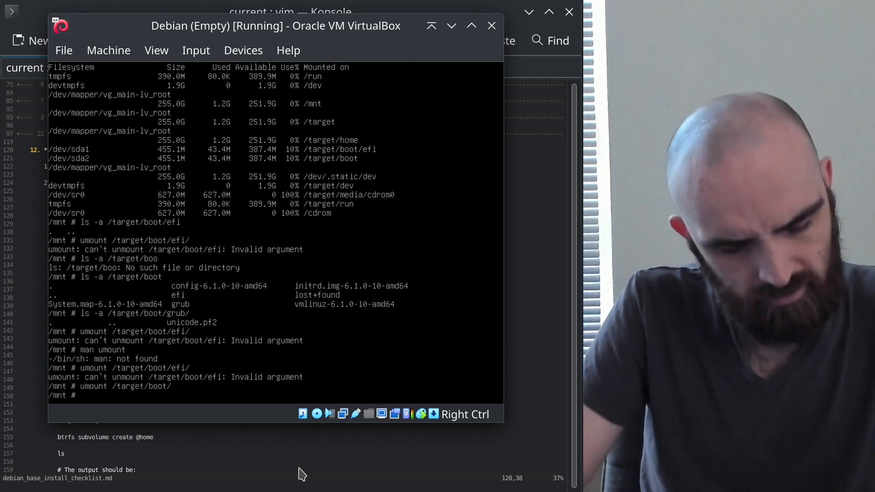
Run df -h, then list /target/boot/efi/ and /target/boot/ including hidden entries
type("df -h")
key("Return")
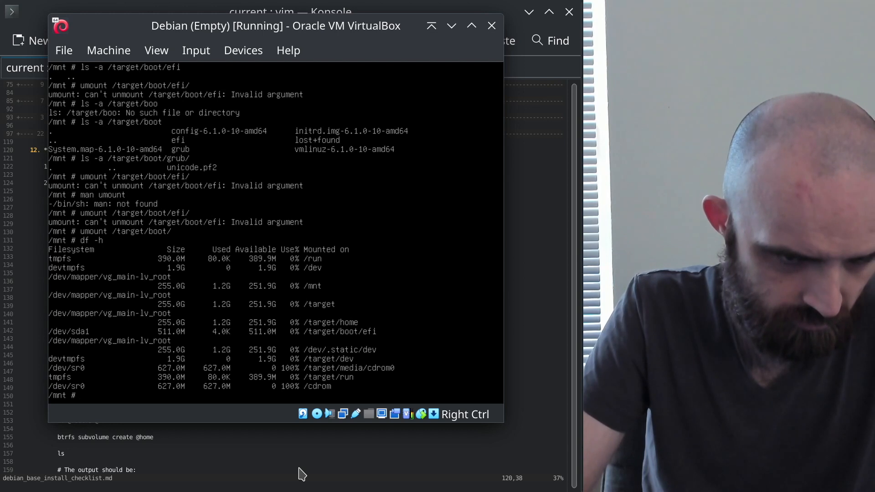
type("ls /")
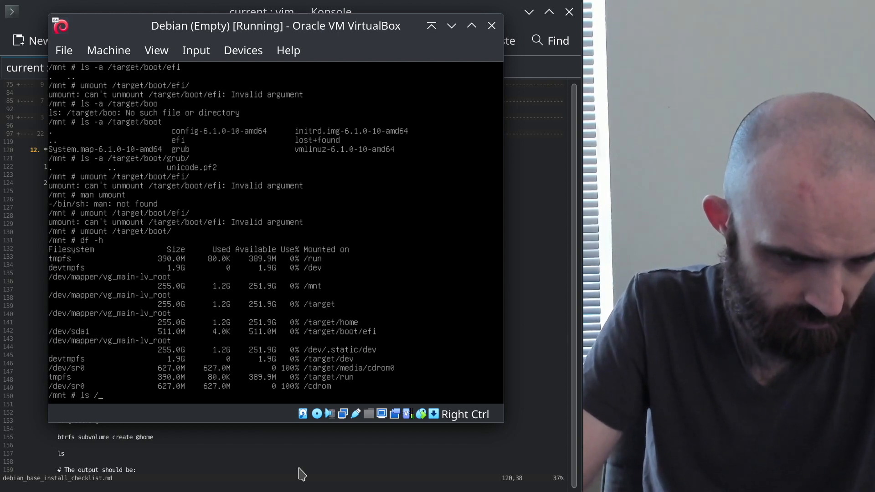
type("target/boot")
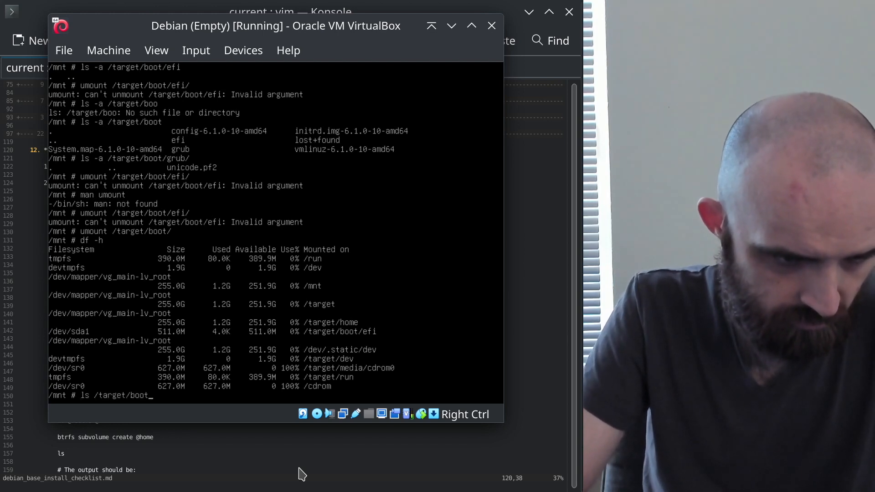
type("/efi/")
key("Return")
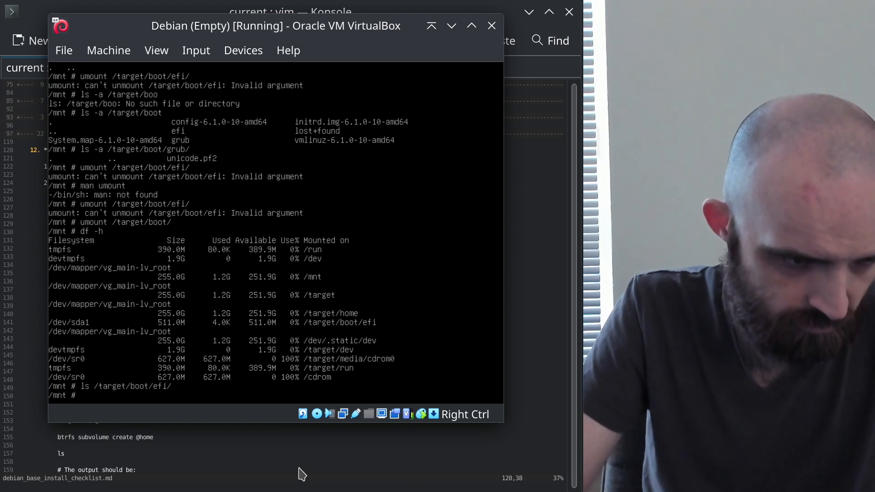
key("Up")
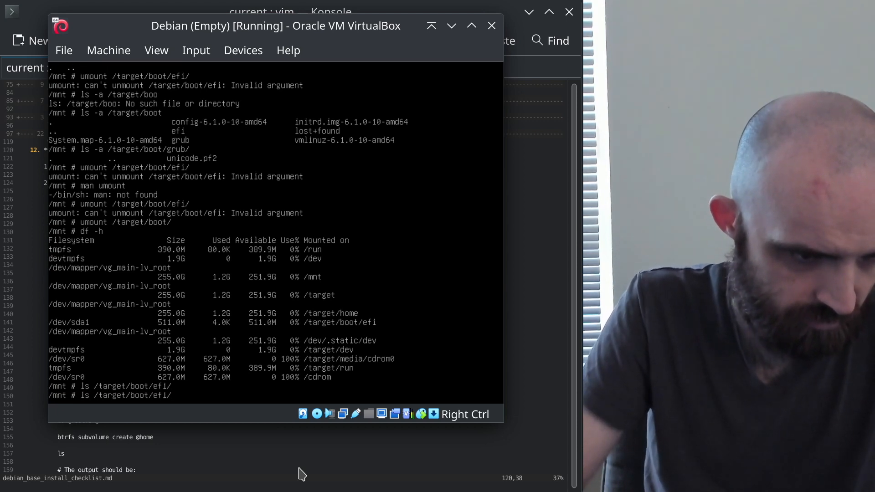
type("-a")
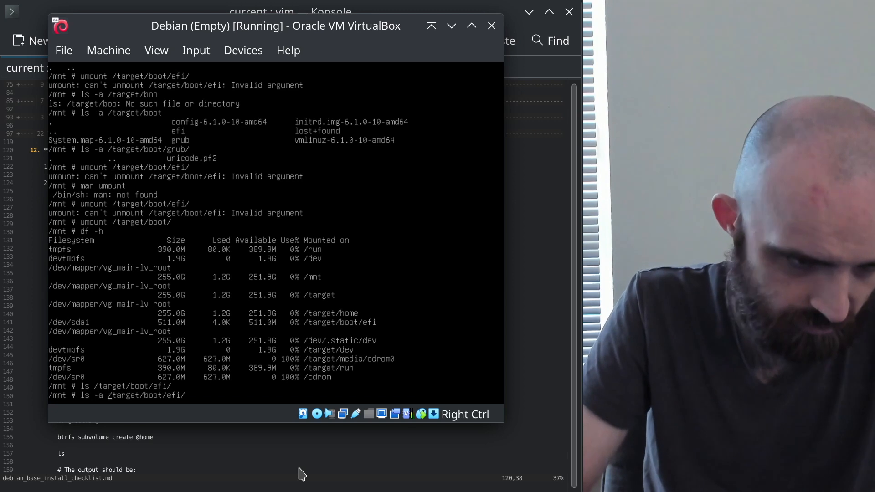
key("Return")
key("Up")
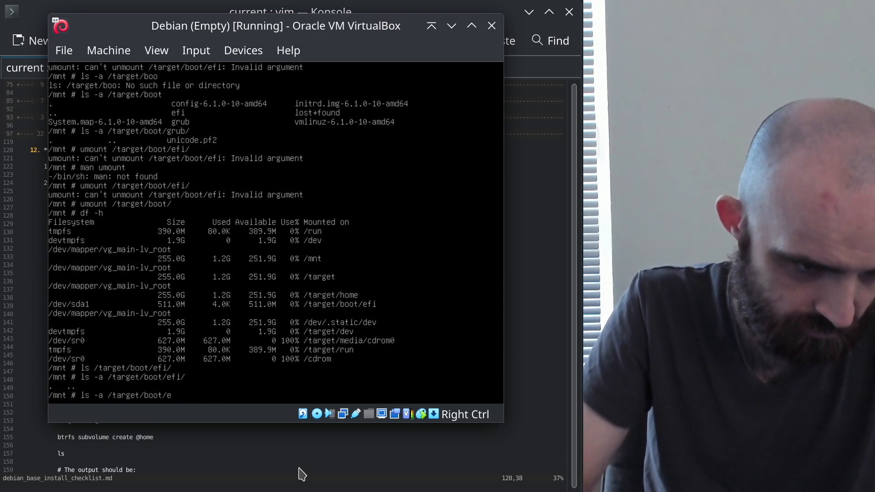
key("BackSpace")
key("Return")
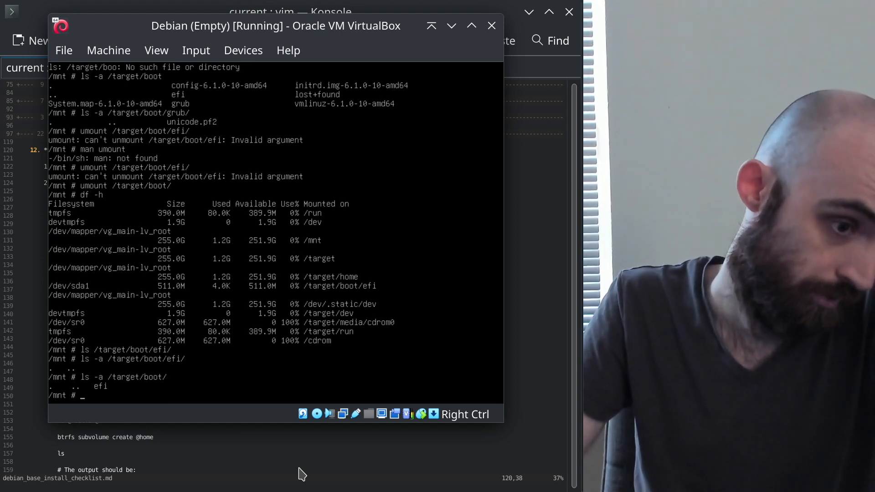
Start an rm command on the /target/boot path, then discard it unfinished
key("Up")
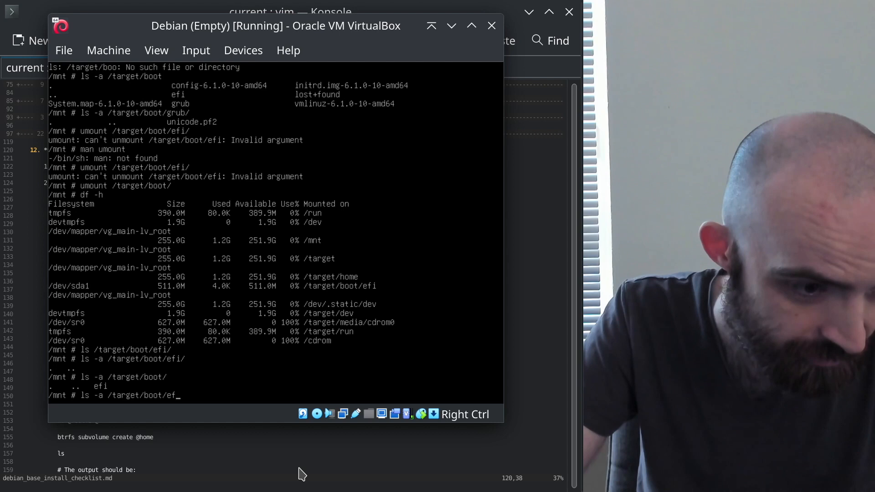
key("Delete")
key("Delete")
key("Delete")
key("Delete")
key("Delete")
type("rm")
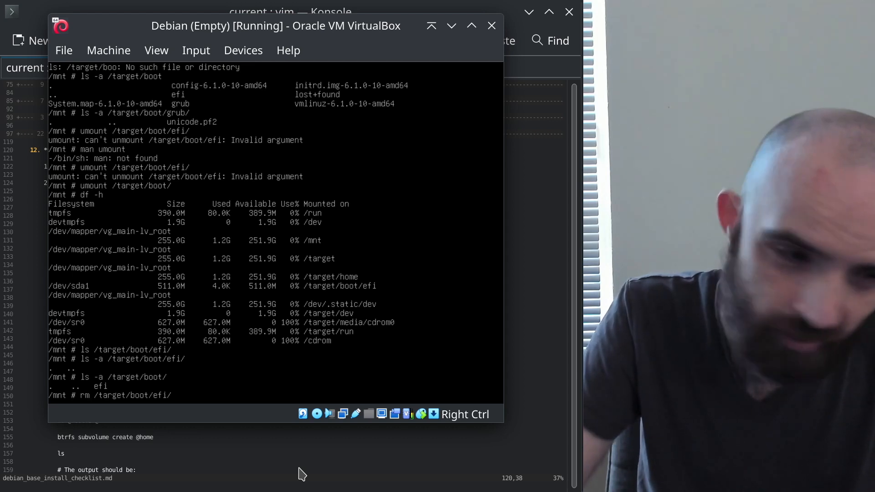
key("Down")
key("Down")
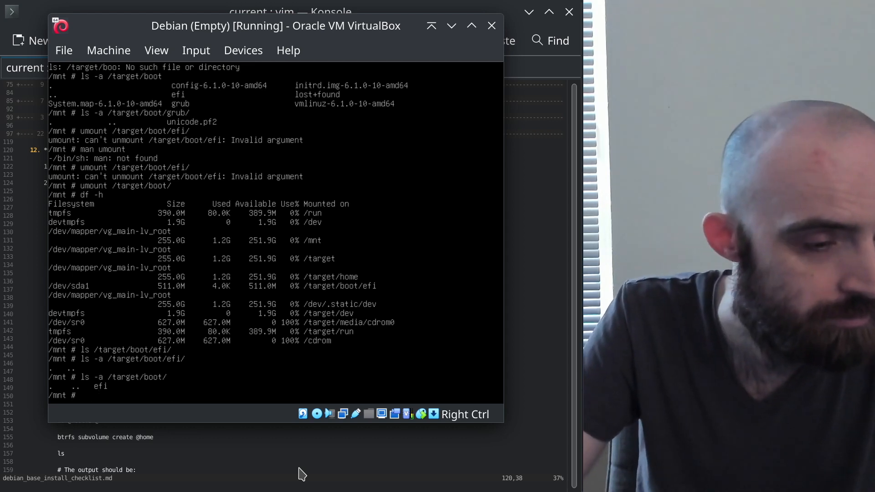
Unmount the EFI partition from /target/boot/efi/ without error and recall df -h
key("Up")
key("Up")
key("Up")
key("Up")
key("Up")
key("Up")
key("Up")
key("Up")
key("Up")
key("Down")
key("Down")
key("Down")
key("Down")
key("Down")
key("Down")
key("Down")
key("Down")
key("Down")
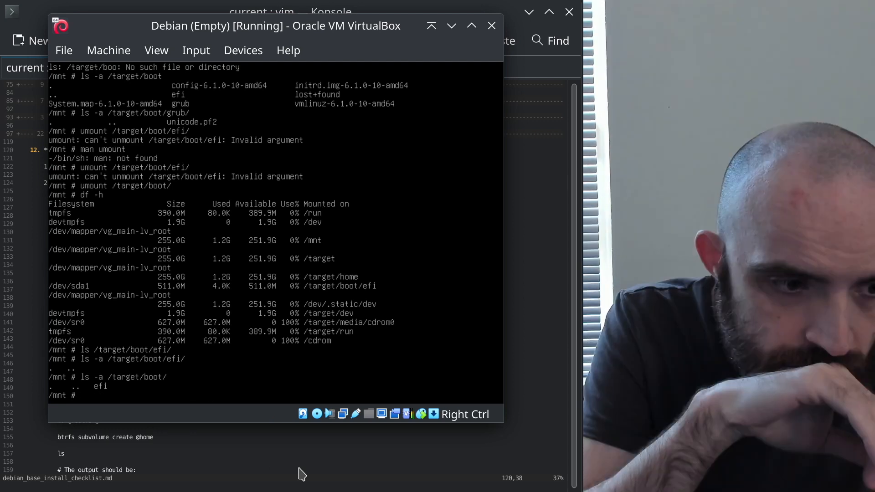
key("Up")
key("Up")
key("Up")
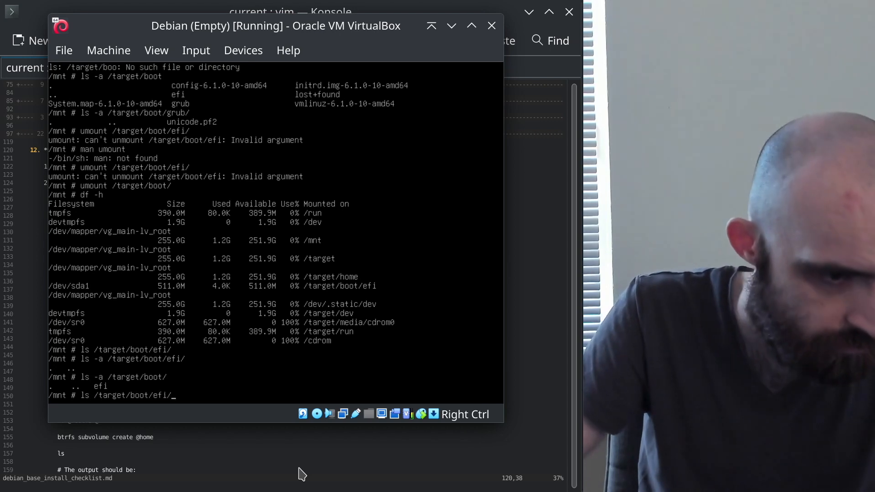
key("Up")
key("Up")
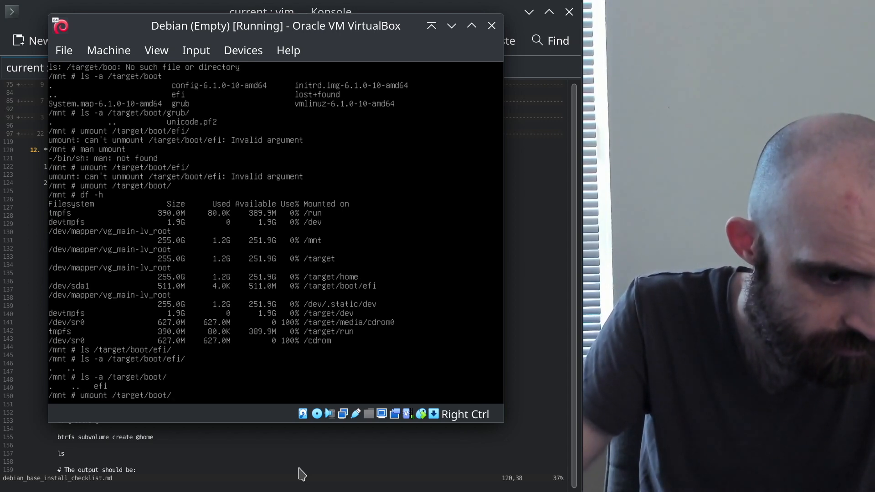
key("Up")
key("Return")
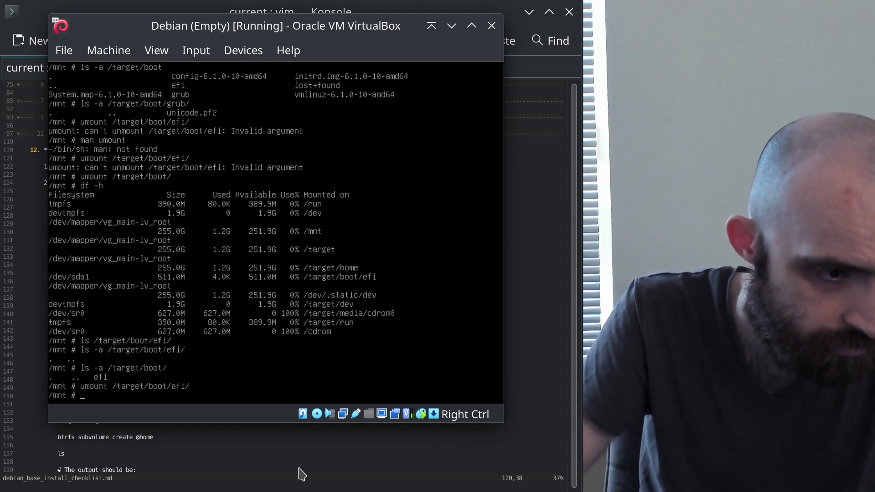
key("Up")
key("Up")
key("Up")
key("Up")
key("Down")
key("Down")
key("Up")
key("Up")
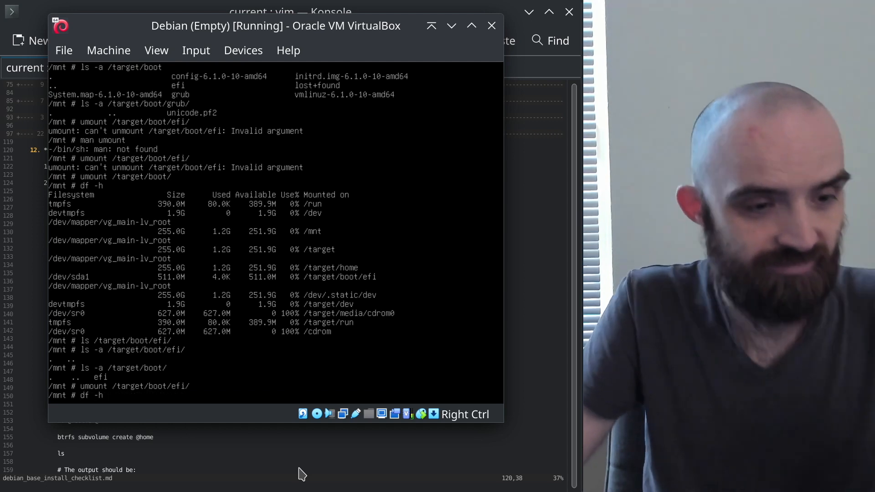
Run df -h, showing /dev/sda1 no longer at /target/boot/efi, then clear the recalled line
key("Return")
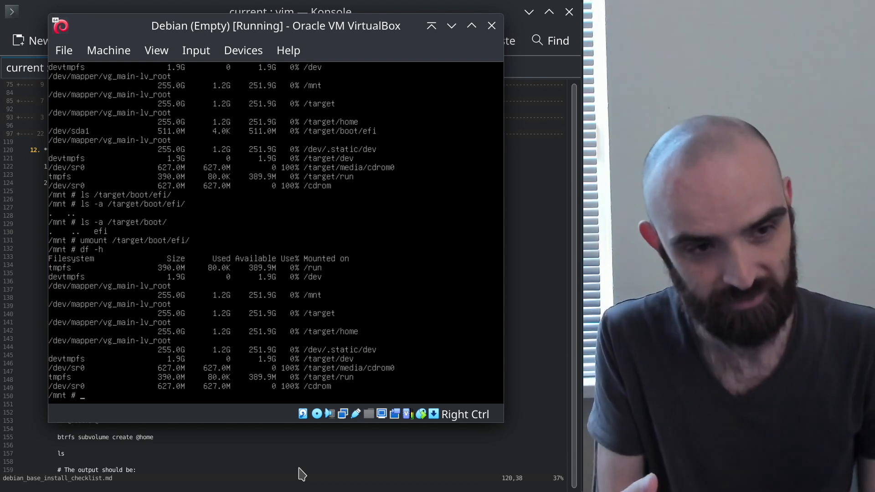
key("Up")
key("Up")
key("Up")
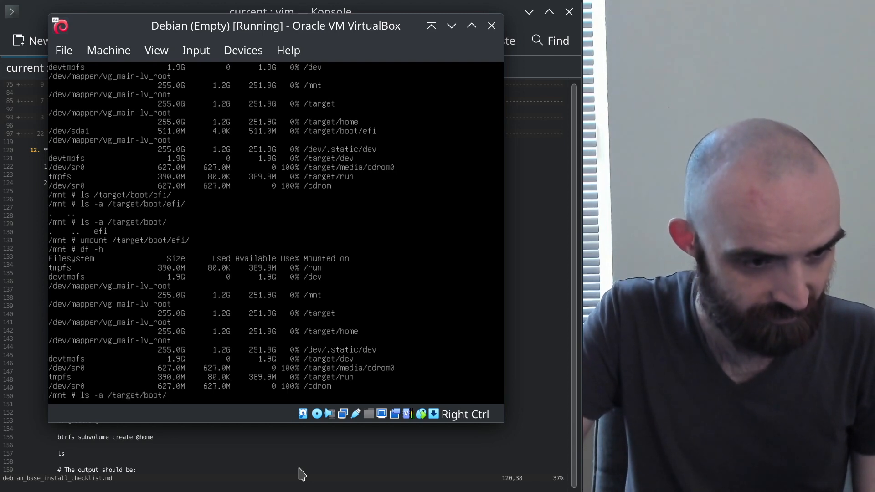
key("BackSpace")
key("BackSpace")
key("BackSpace")
key("BackSpace")
key("BackSpace")
key("BackSpace")
key("BackSpace")
key("BackSpace")
key("BackSpace")
key("BackSpace")
key("BackSpace")
key("BackSpace")
key("BackSpace")
key("BackSpace")
key("BackSpace")
key("BackSpace")
key("BackSpace")
key("BackSpace")
key("BackSpace")
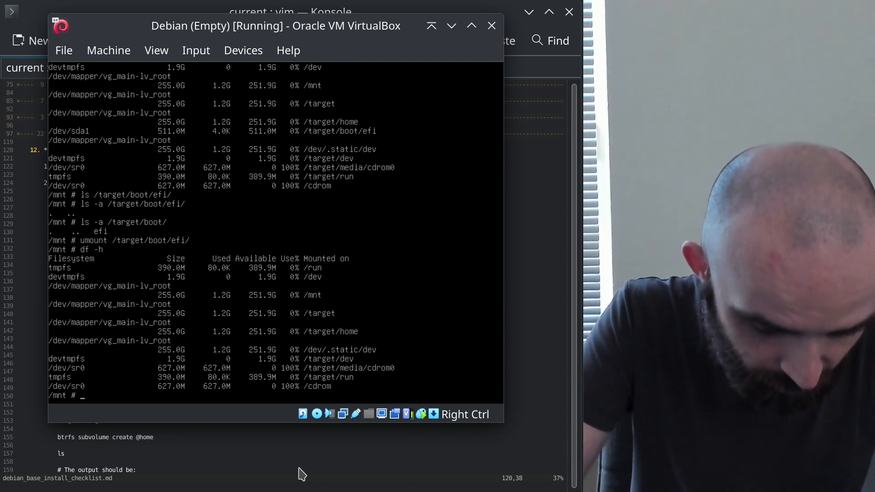
Enter '# mount /dev/sda2 /target/boot/' as a comment so it stays in history
type("mount")
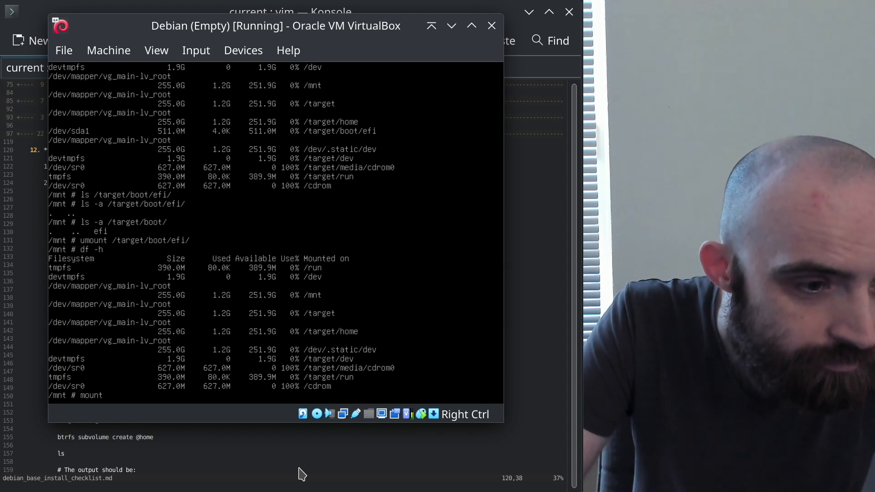
type("/deb")
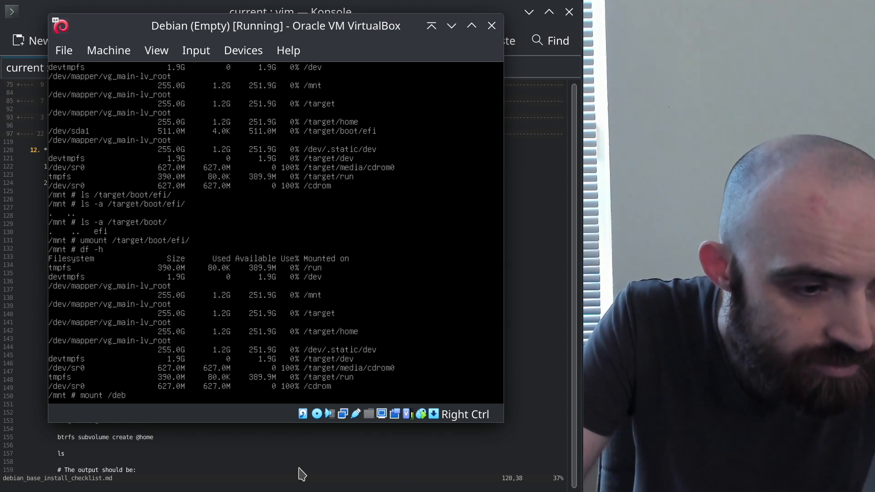
key("BackSpace")
type("v/")
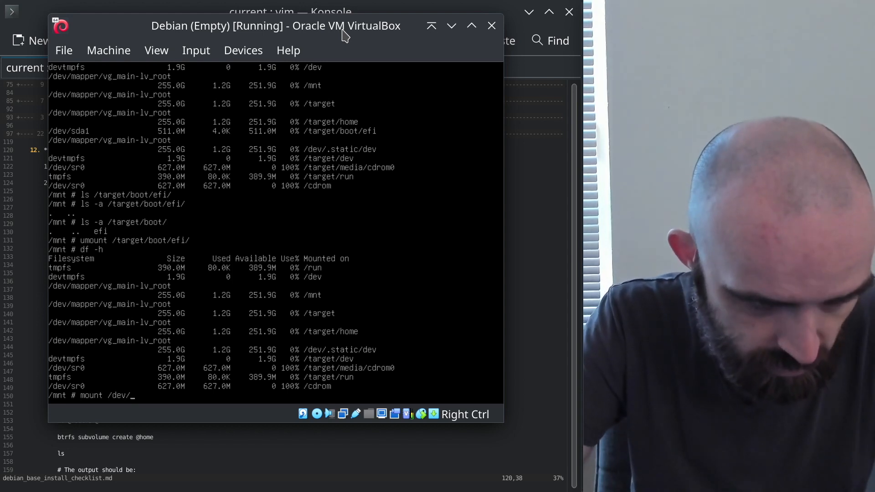
type("sda2 /")
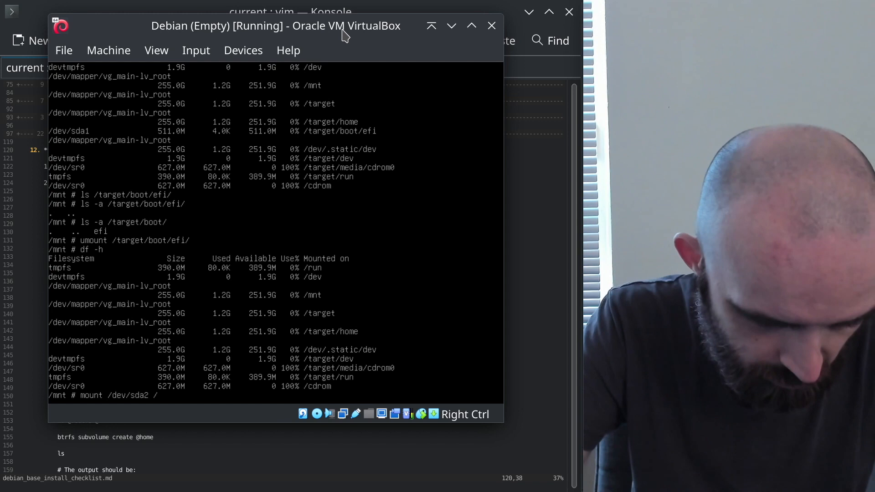
type("target/boot/")
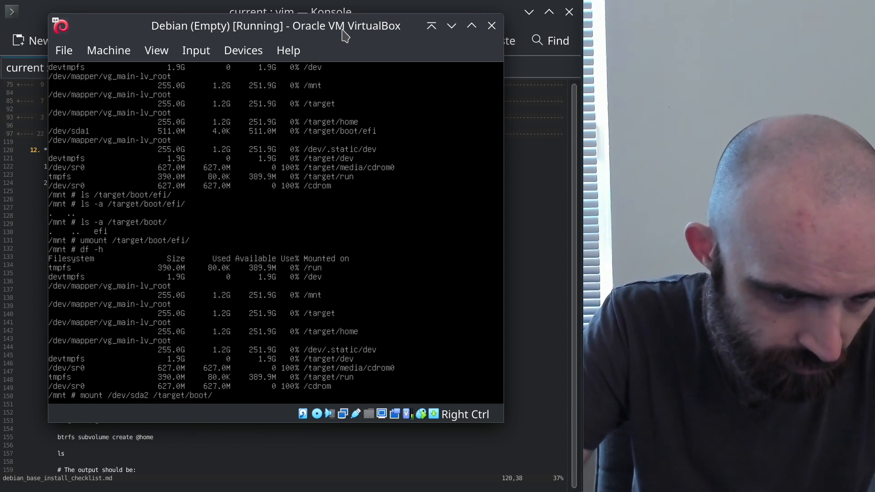
key("Home")
type("#")
key("Return")
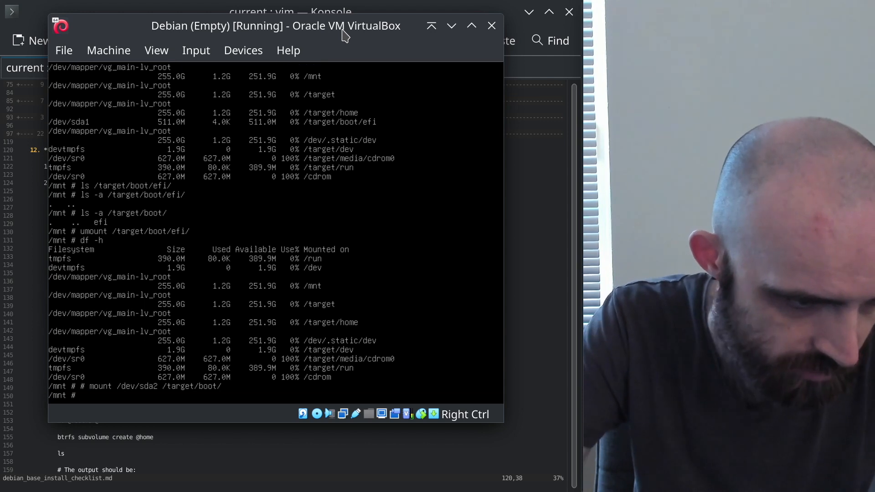
List /target/boot with ls -a, showing it holds only an efi folder
type("ls -")
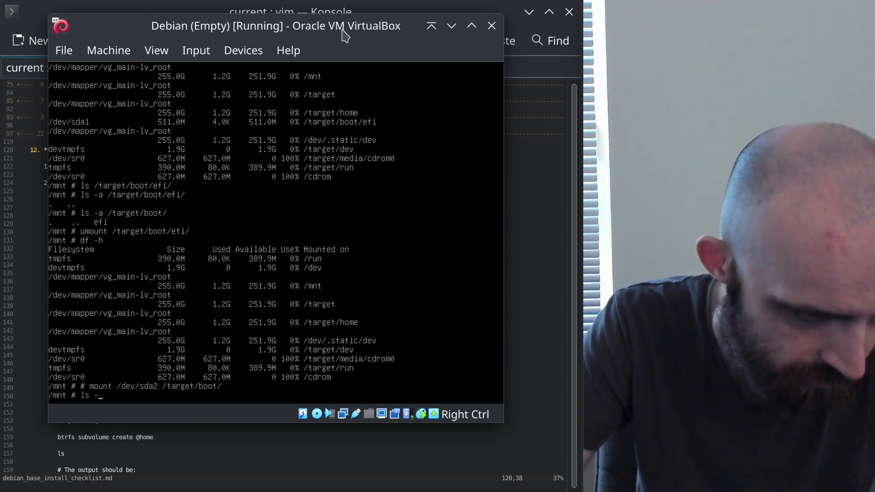
type("a")
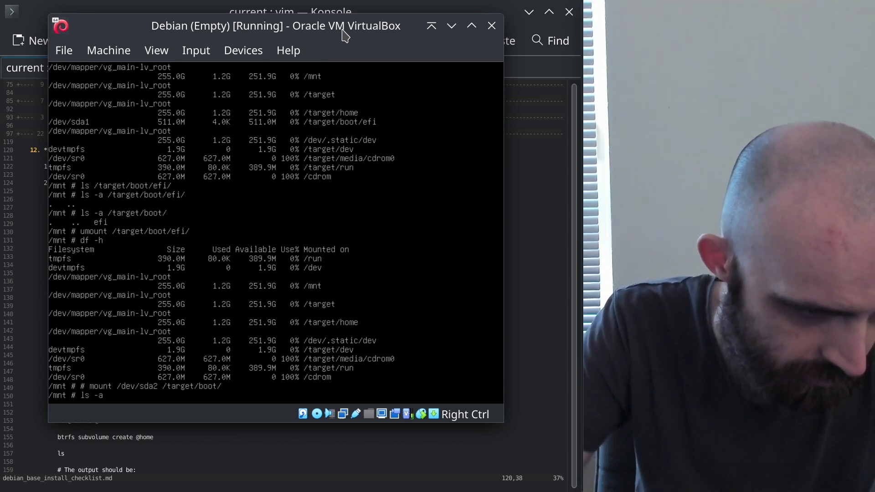
type(" /target/g")
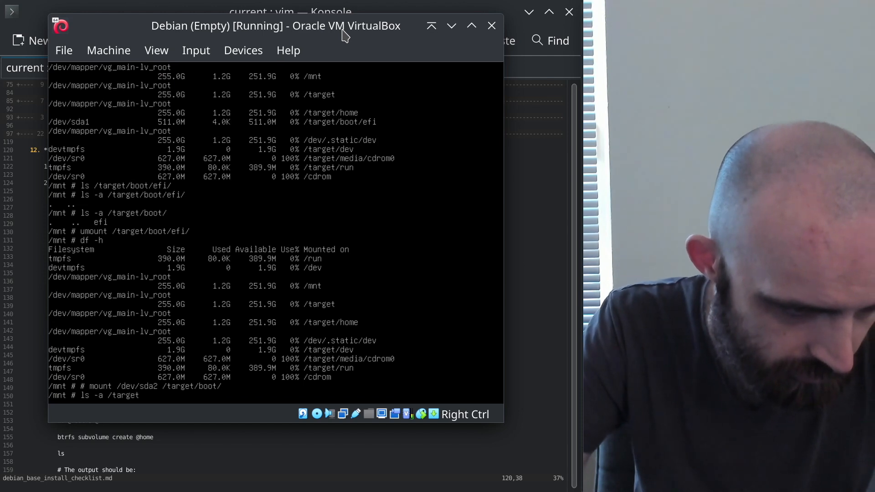
key("BackSpace")
type("boot")
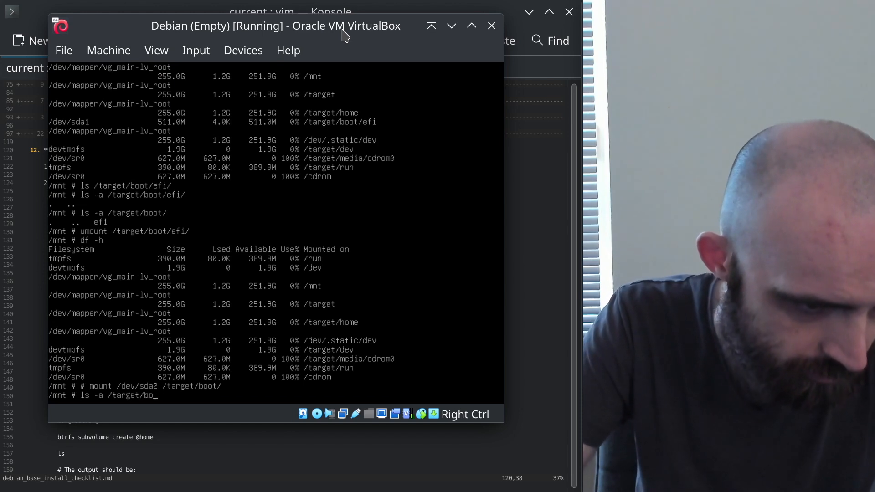
key("Return")
Remove the empty efi directory with rmdir /target/boot/efi/
key("Up")
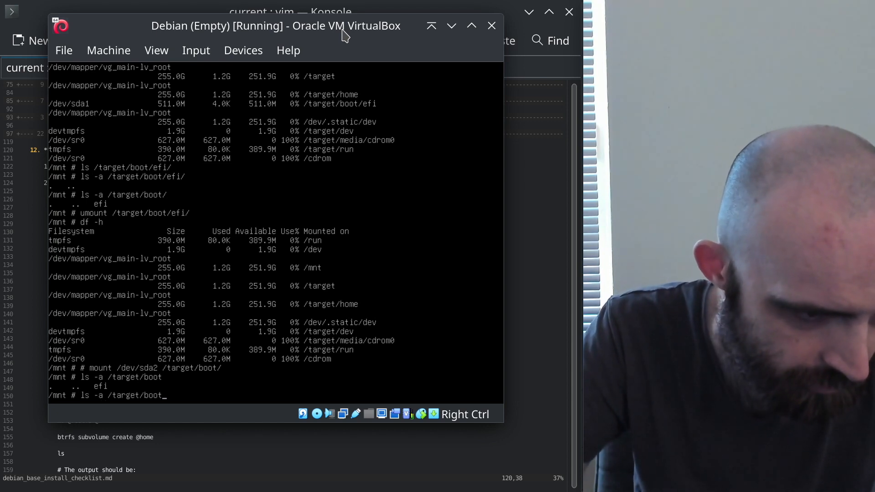
type("/")
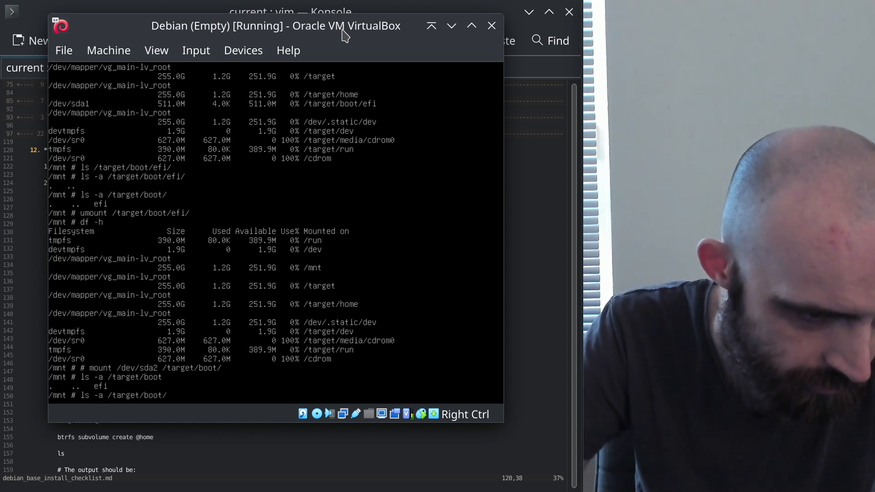
type("efi/")
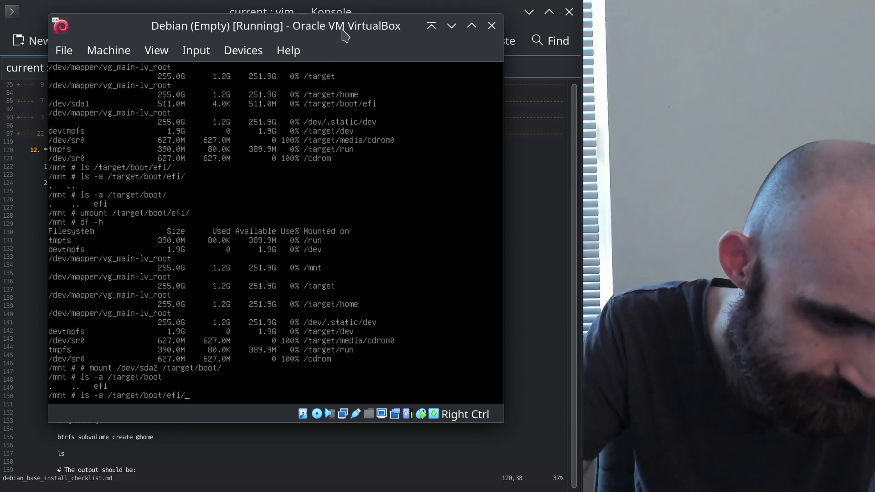
key("BackSpace")
key("BackSpace")
key("BackSpace")
key("BackSpace")
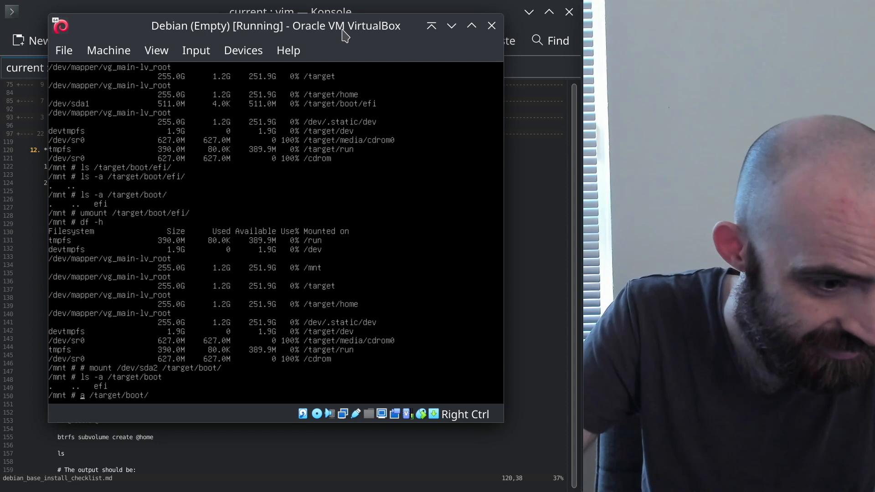
key("Home")
key("Delete")
key("Delete")
key("Delete")
key("Delete")
key("Delete")
type("rm")
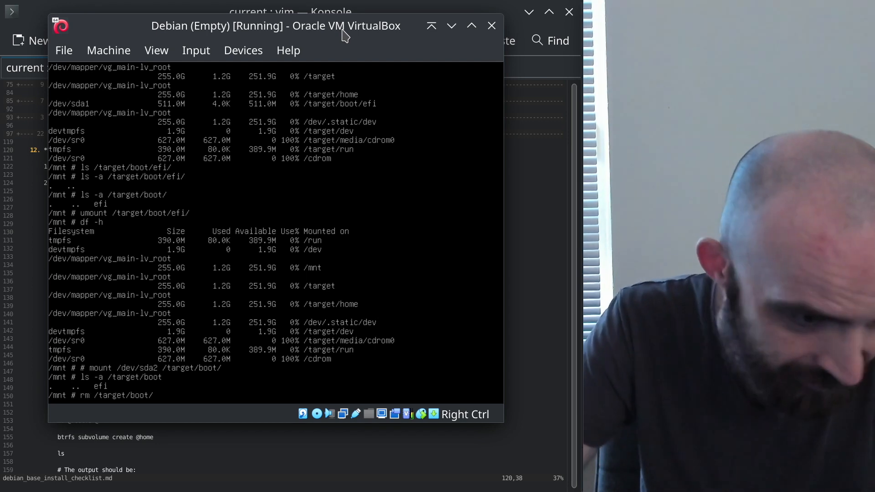
key("End")
type("efi/")
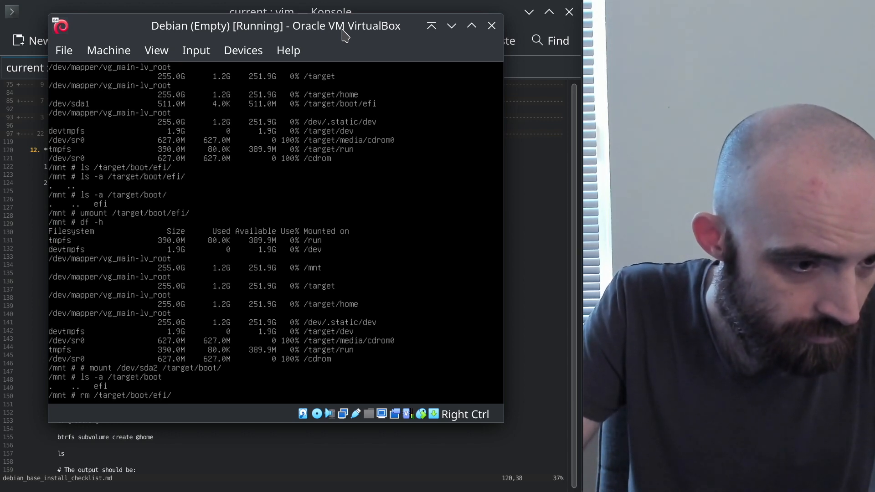
type("dir")
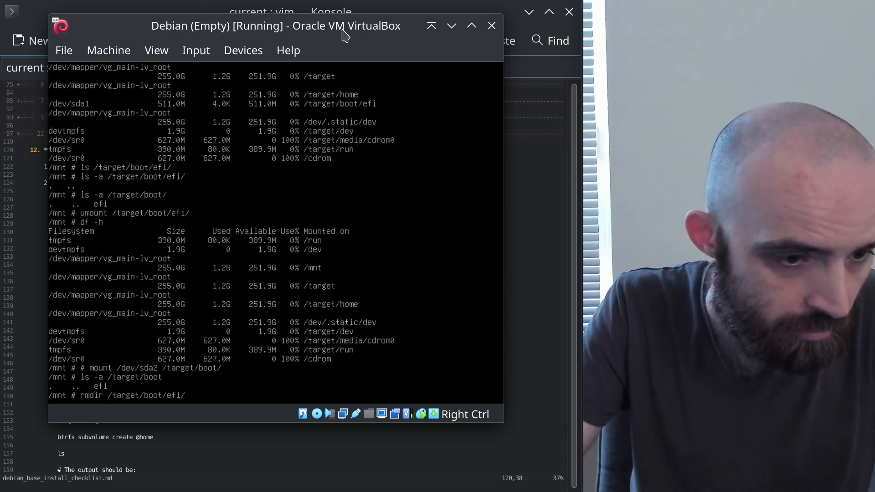
key("Return")
key("Up")
key("Up")
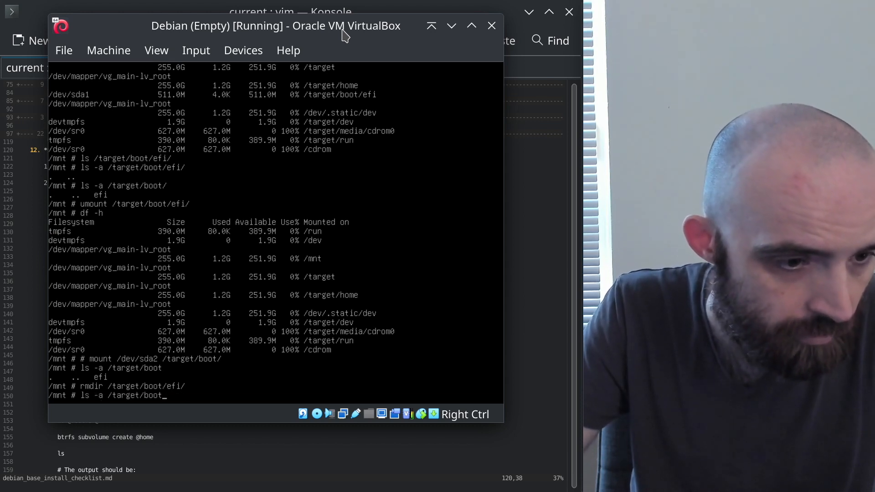
List /target/boot, then mount /dev/sda2 on /target/boot/ by uncommenting the saved mount line
key("Return")
key("Up")
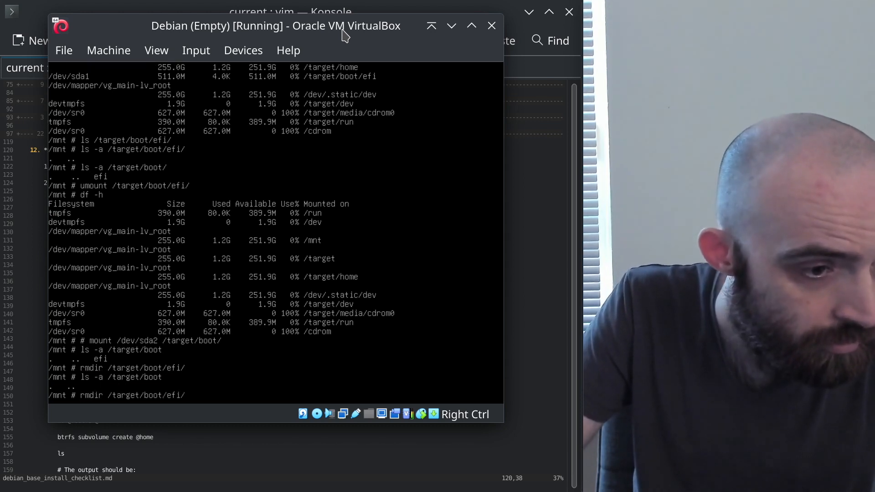
key("Up")
key("Up")
key("Up")
key("Home")
key("Delete")
key("Delete")
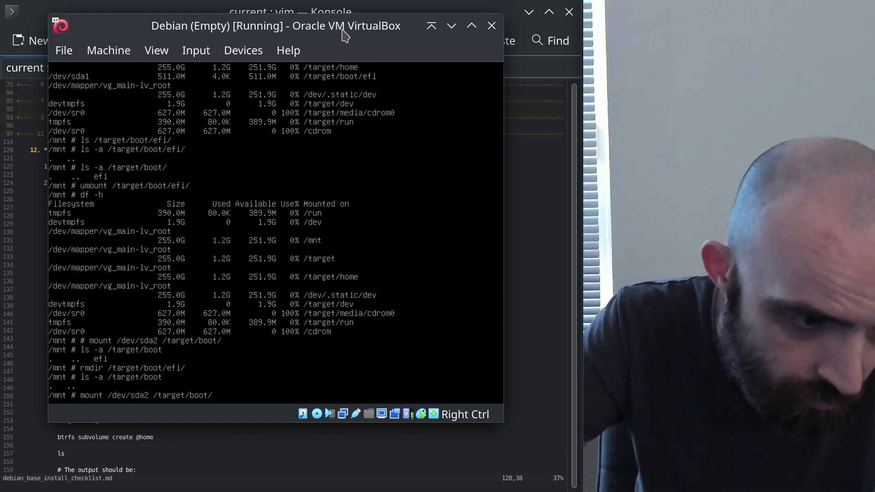
key("Return")
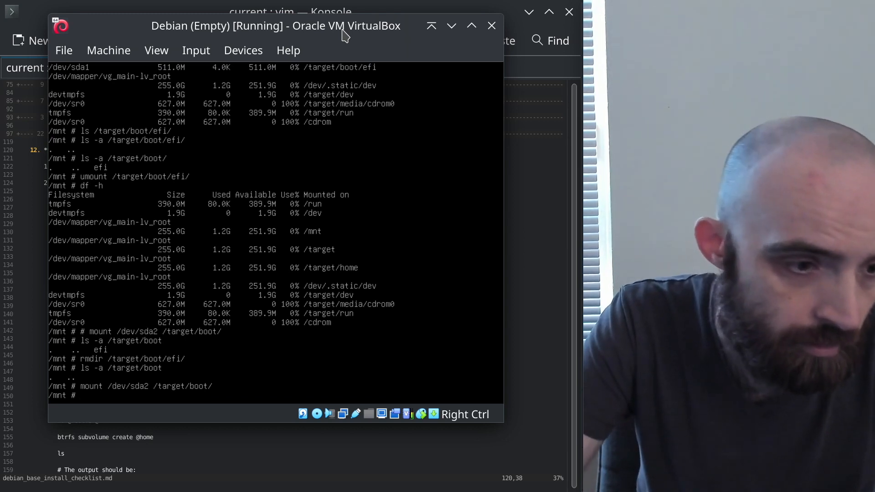
List /target/boot/ (kernel files, grub, efi) and /target/boot/efi/ with hidden entries, finding it empty
type("ls /target/boot/")
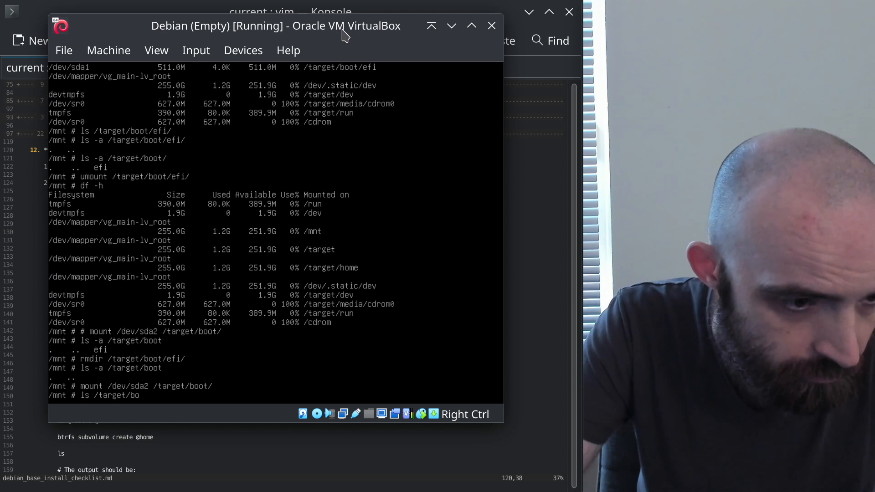
key("Return")
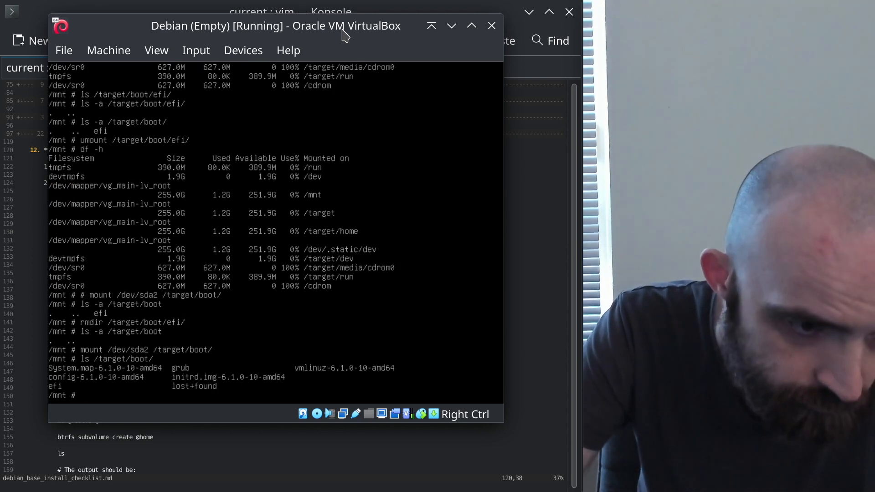
key("Up")
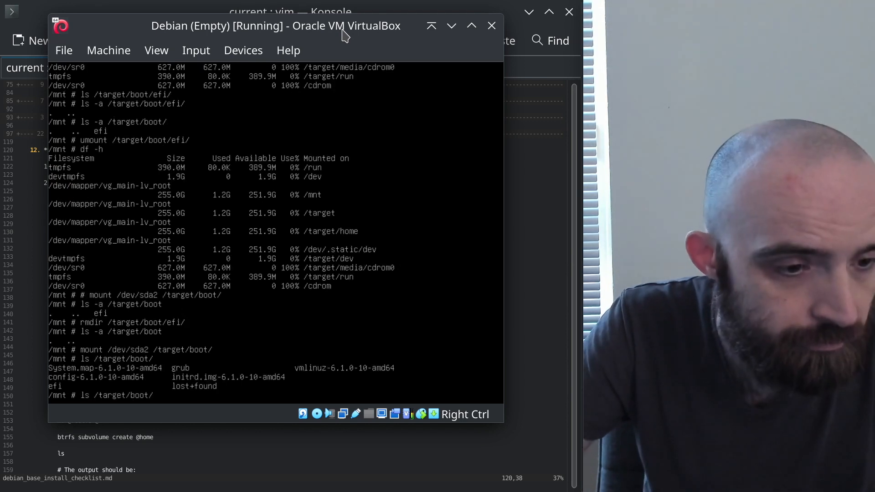
type("e")
key("Tab")
key("Return")
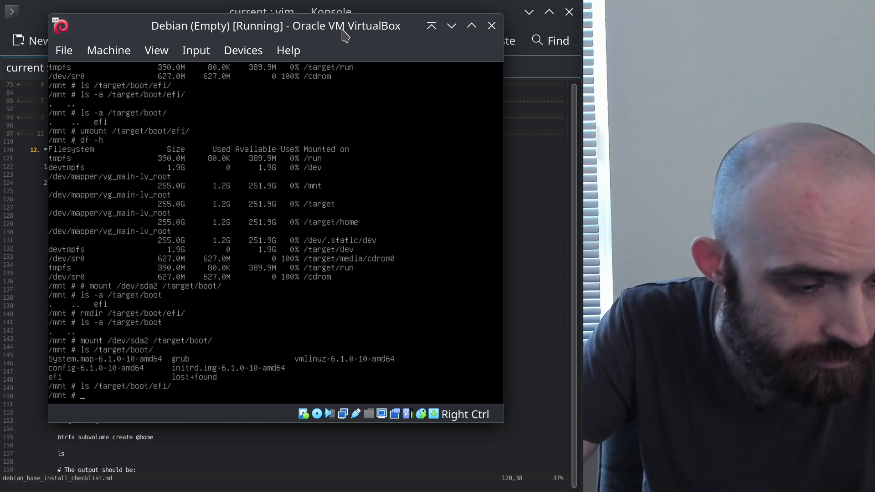
key("Up")
key("Home")
key("Right")
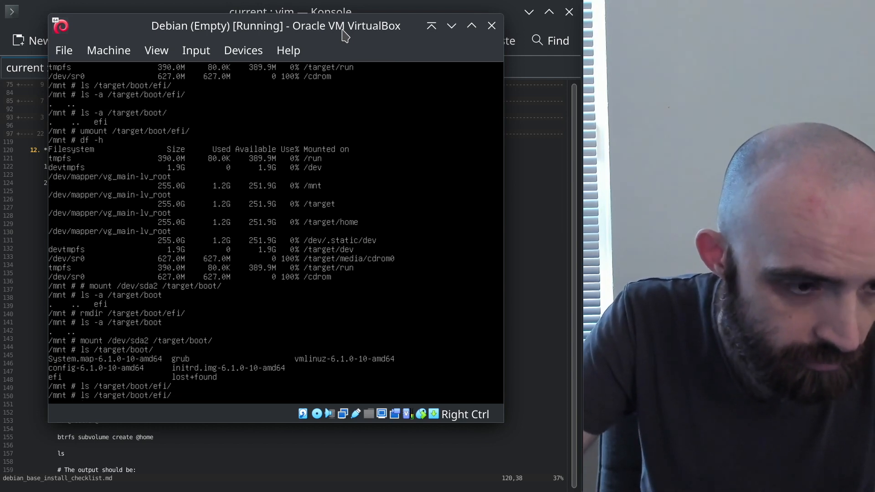
type("-a")
key("Return")
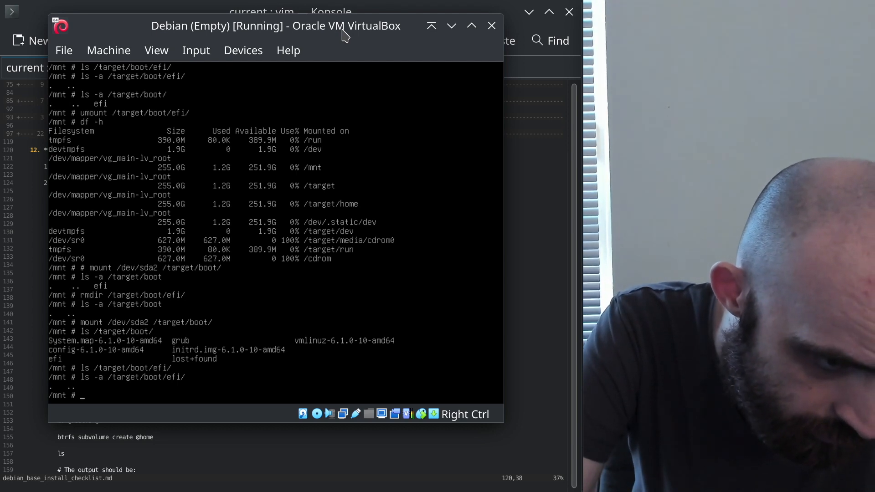
key("Up")
key("Up")
key("Up")
key("Up")
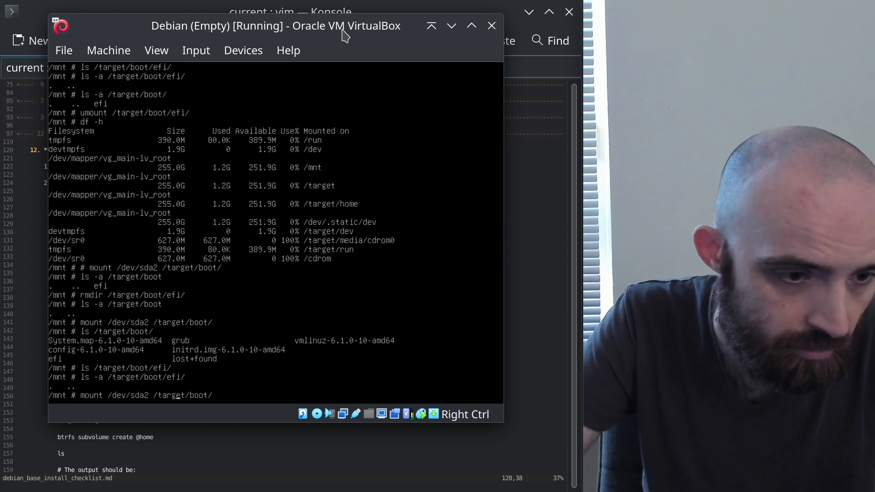
Mount /dev/sda1 on /target/boot/efi/ and type ls -a /target/boot/efi/ to check it
key("Left")
key("Left")
key("Left")
key("Left")
key("Left")
key("Left")
key("Left")
key("Left")
key("Left")
key("Left")
key("Left")
key("Left")
key("Left")
key("Left")
key("BackSpace")
type("1")
key("End")
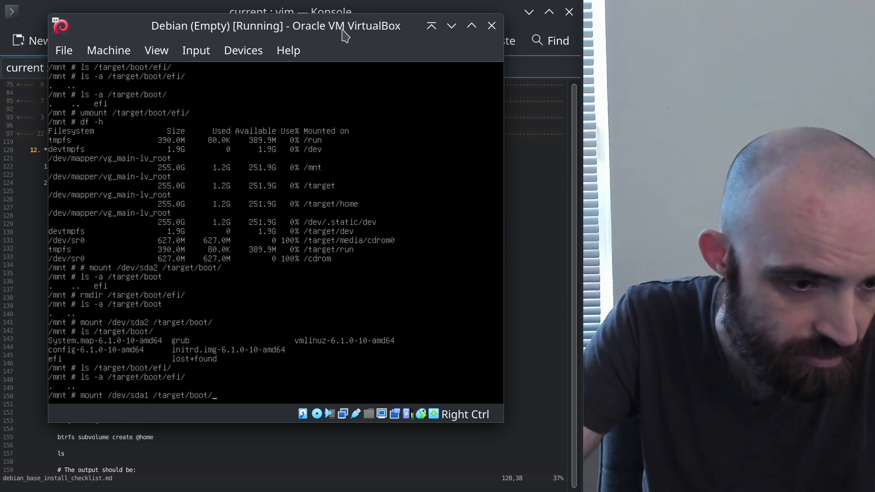
type("efi/")
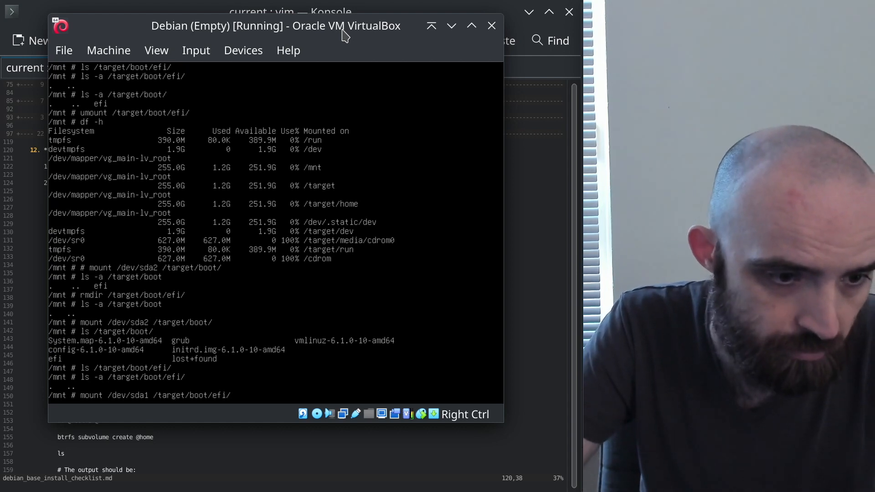
key("Return")
type("ls -a /target/boot/efi/")
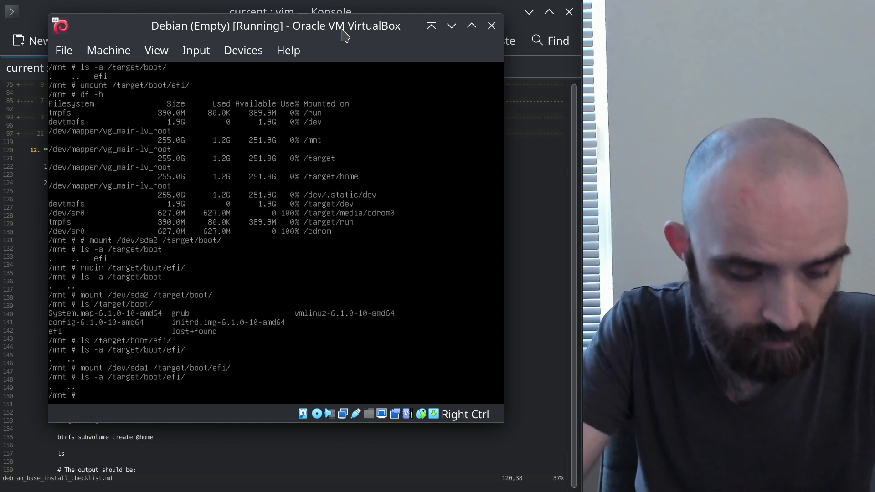
Verify with df -h that sda2 and sda1 are mounted, then return to the installer main menu
type("df -h")
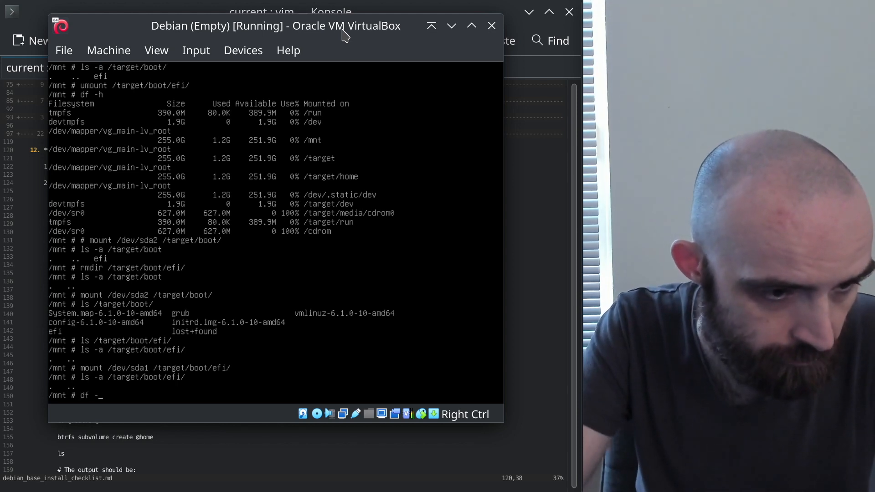
key("Return")
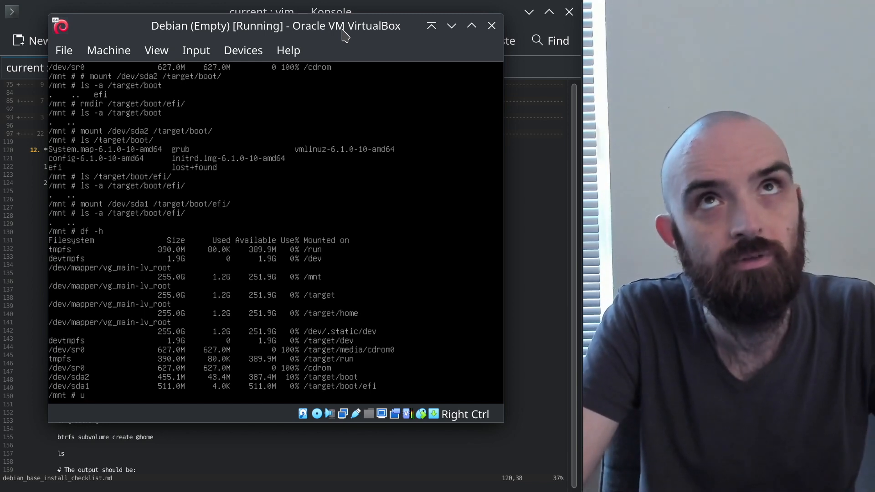
key("BackSpace")
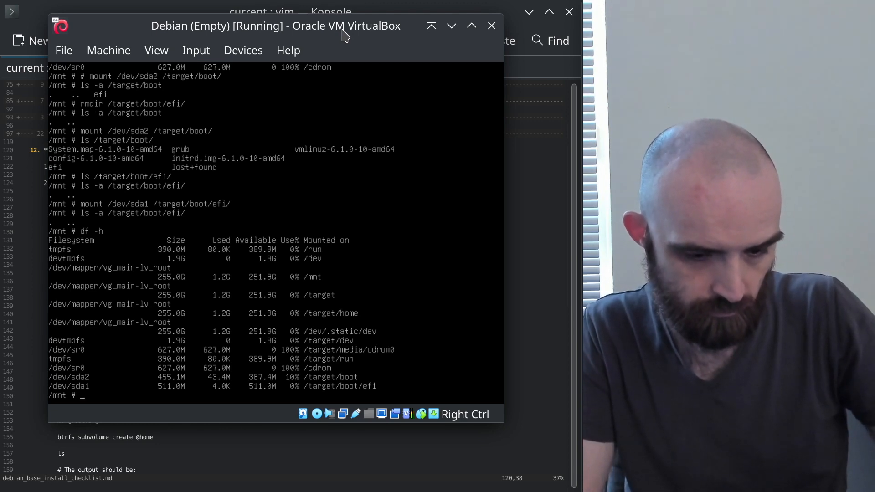
key("alt+F1")
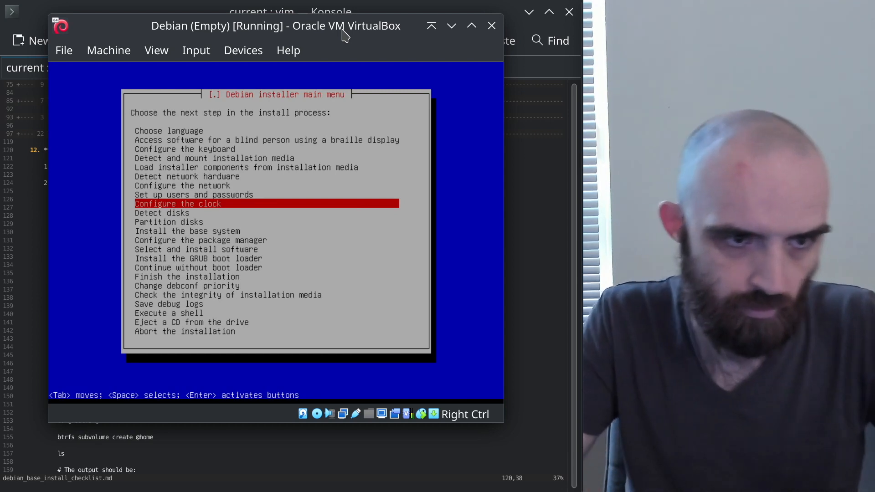
key("Down")
key("Down")
key("Down")
key("Down")
key("Down")
key("Down")
key("Down")
key("Down")
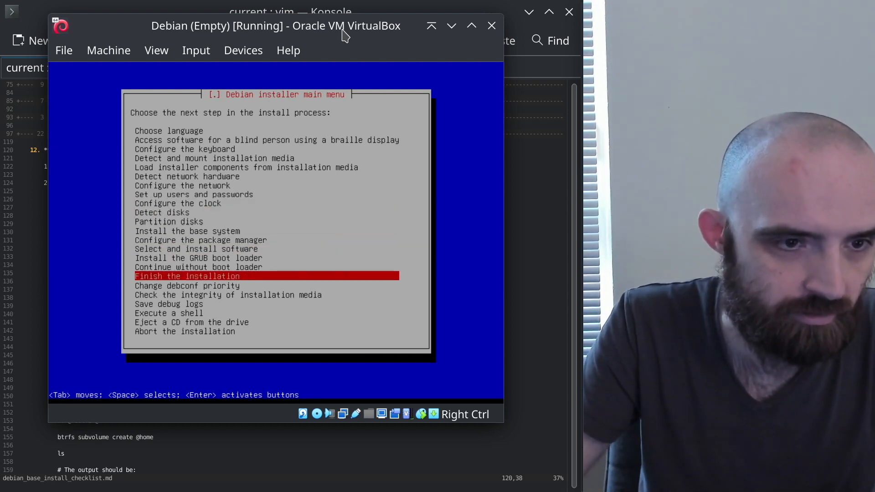
Install GRUB: No to forced removable path, Yes to NVRAM update, No to os-prober
key("Up")
key("Up")
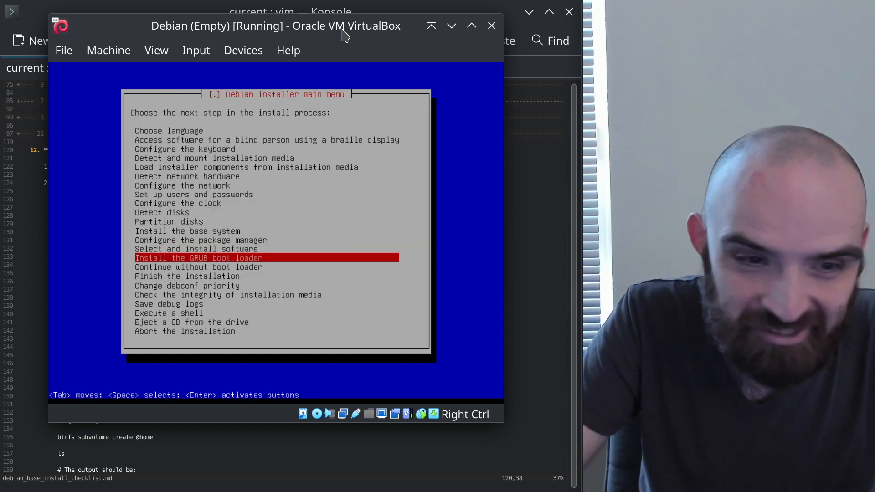
key("Return")
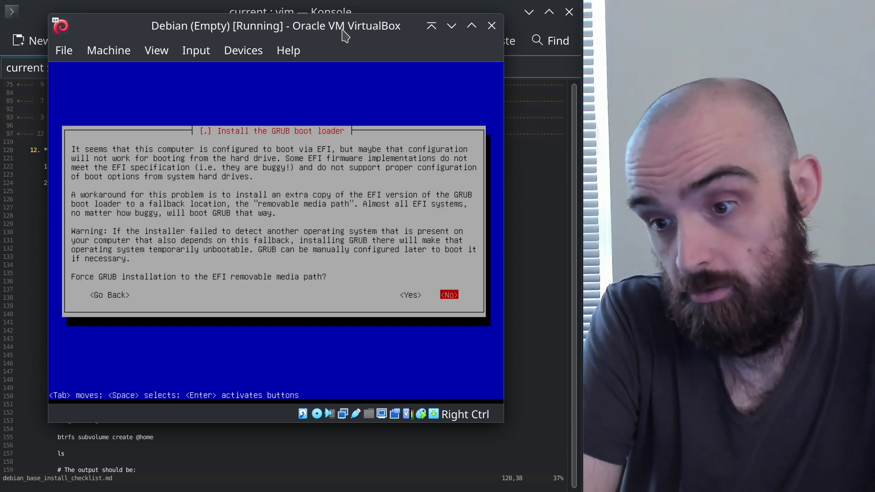
key("Return")
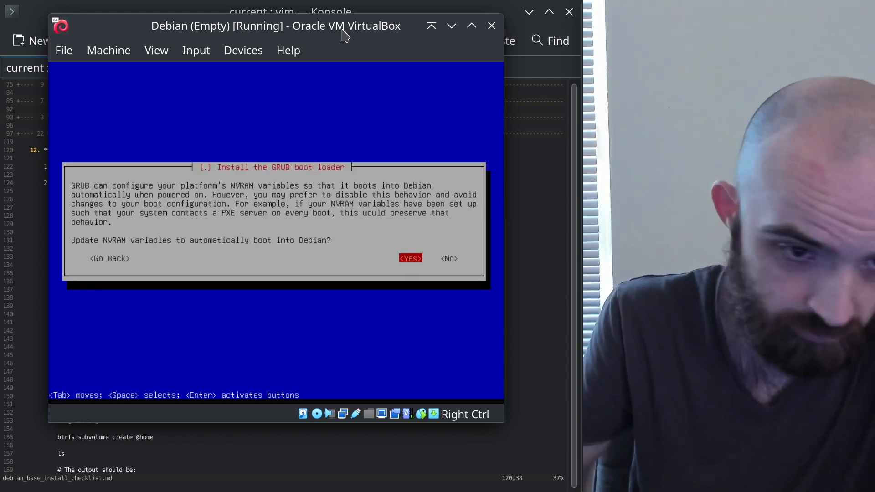
key("Return")
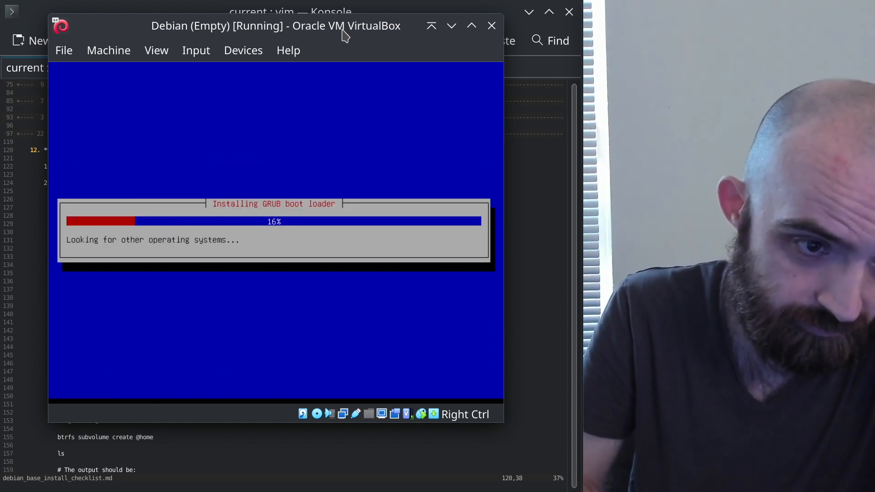
key("Return")
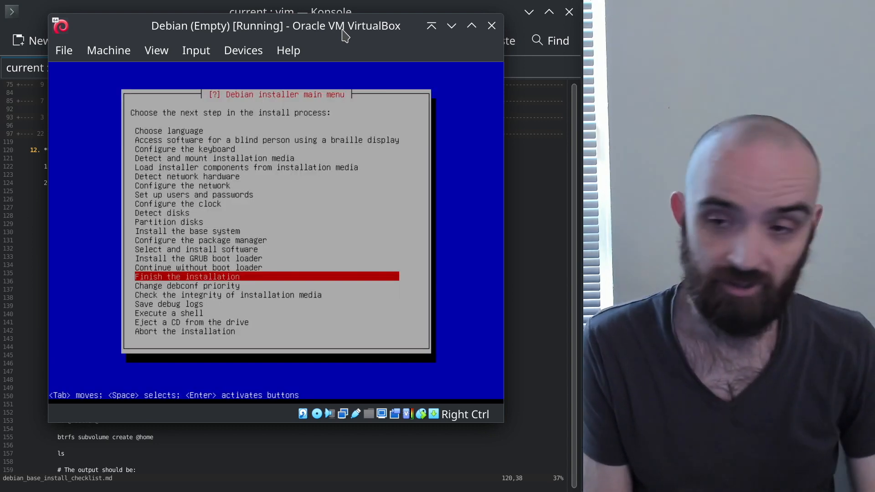
In the vim checklist, fold the finished GRUB section, expand the Finish the installation notes, and return to the installer
left_click(396, 13)
left_click(146, 181)
key("z")
key("c")
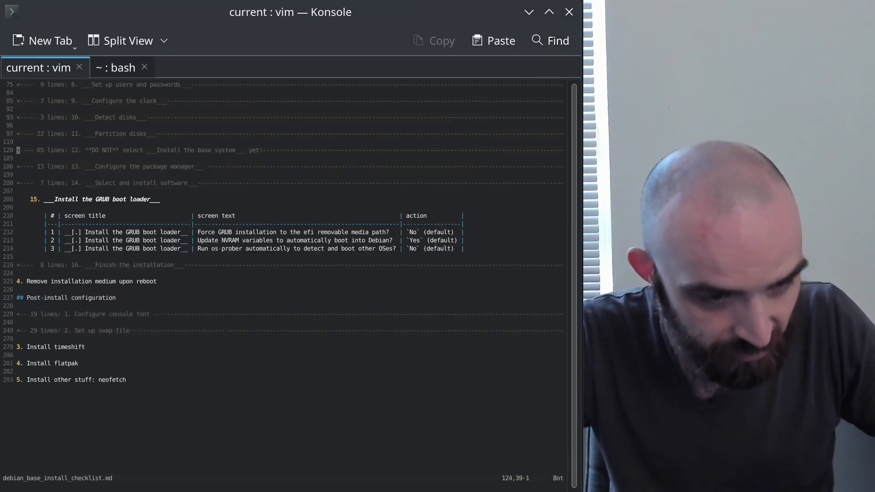
left_click(85, 208)
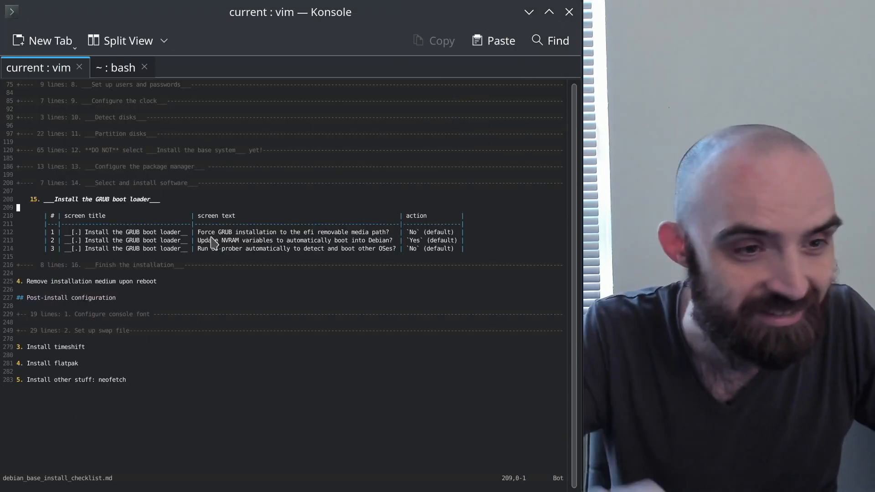
key("z")
key("c")
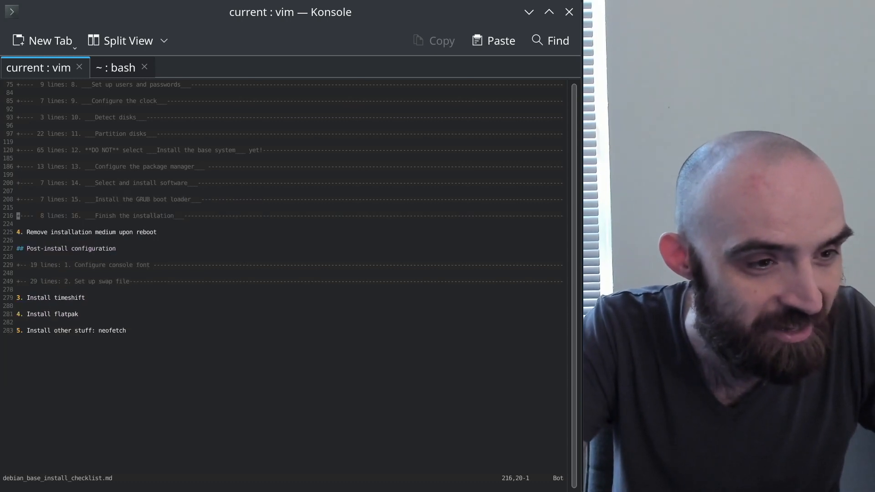
key("z")
key("o")
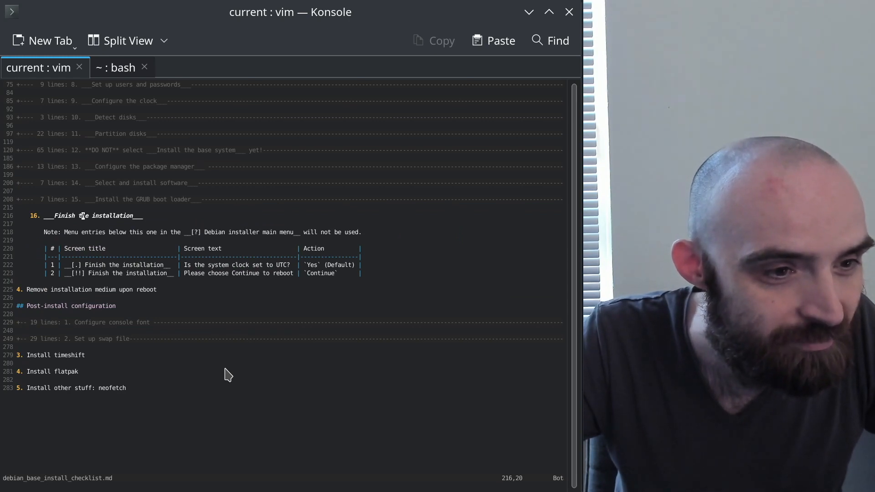
key("alt+Tab")
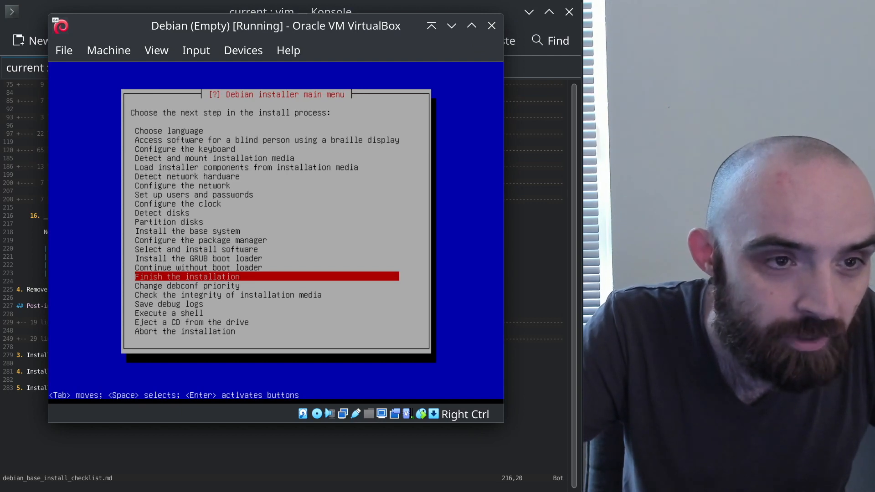
Run Finish the installation, confirm the system clock is on UTC, and continue so the VM reboots
key("Return")
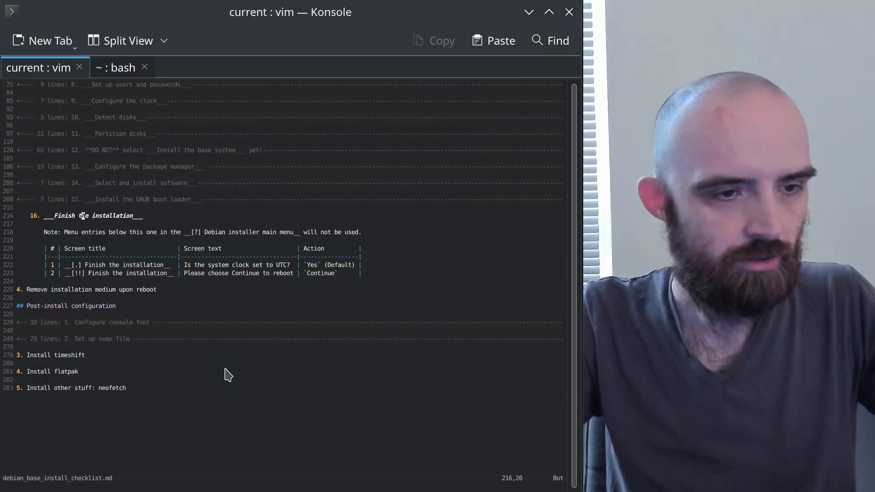
key("alt+Tab")
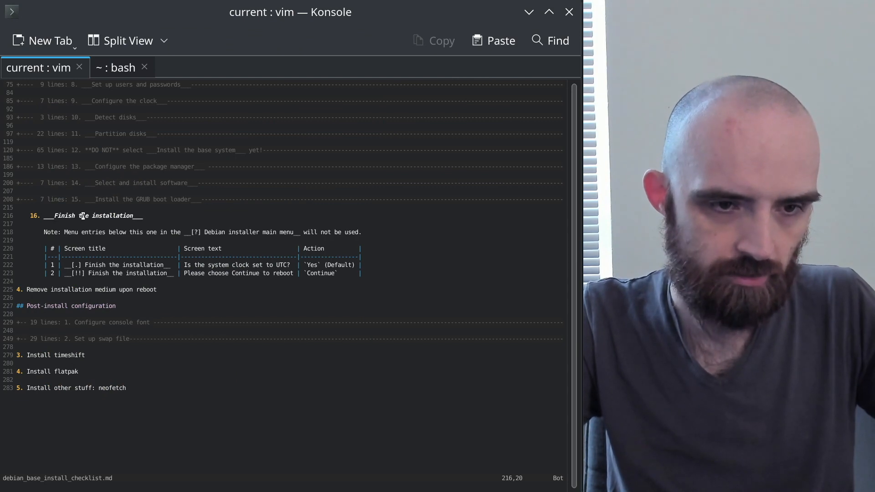
key("alt+Tab")
key("Return")
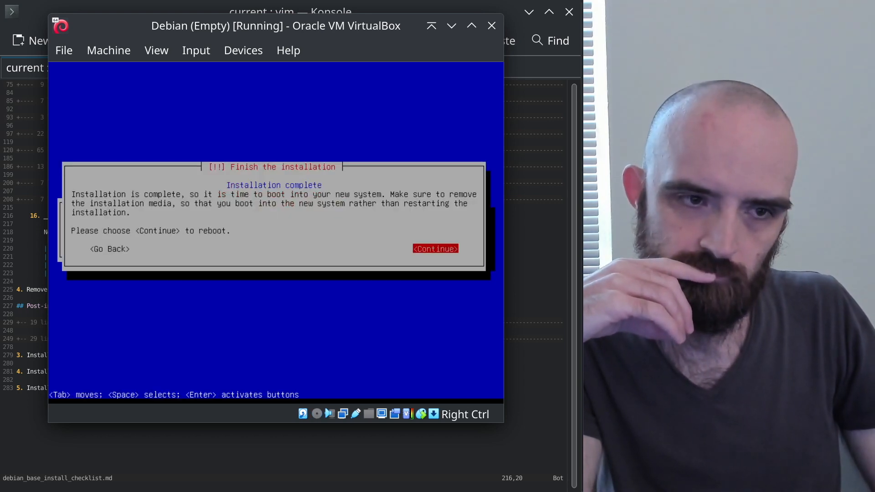
key("alt+Tab")
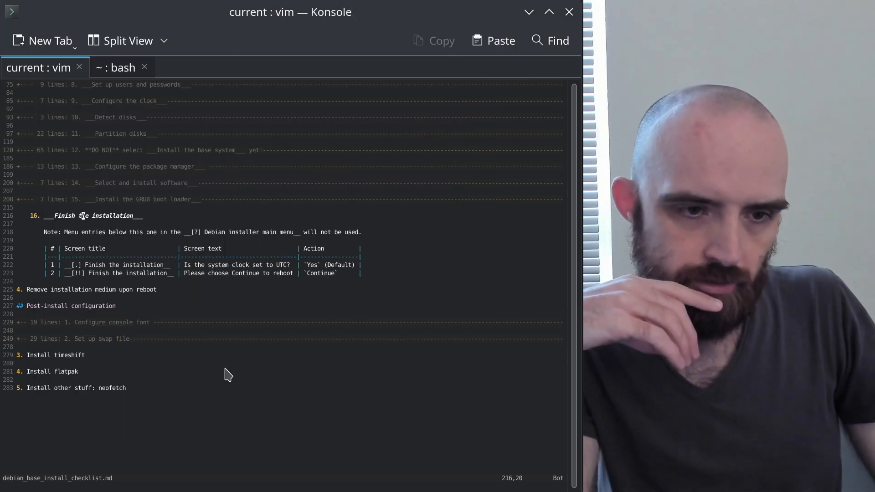
key("alt+Tab")
key("Return")
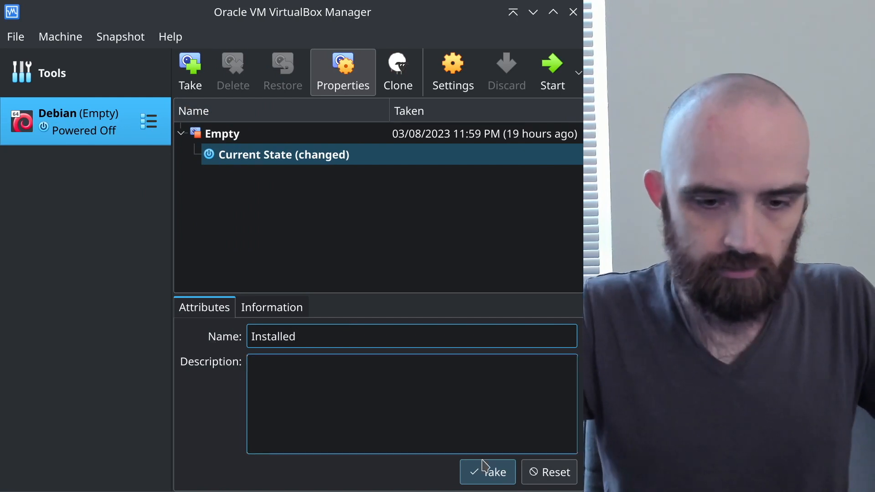
Save the snapshot 'Installed', start the Debian VM, and move its window to the top-left
left_click(471, 481)
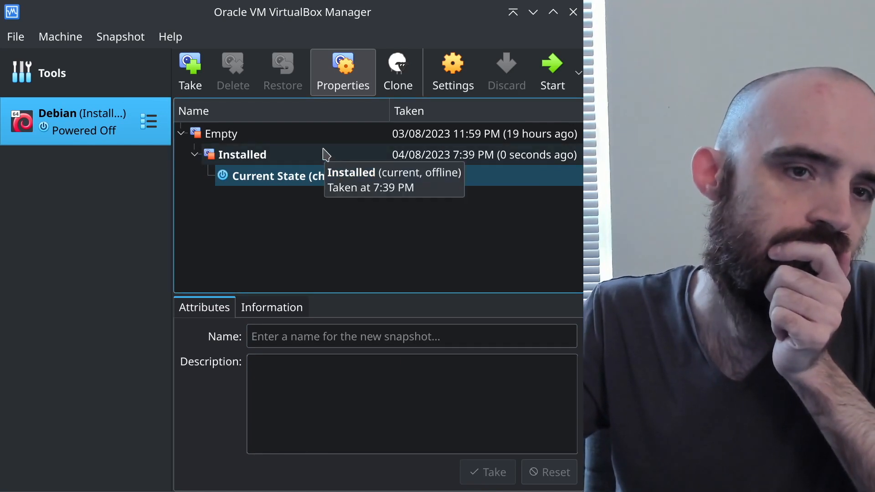
left_click(552, 68)
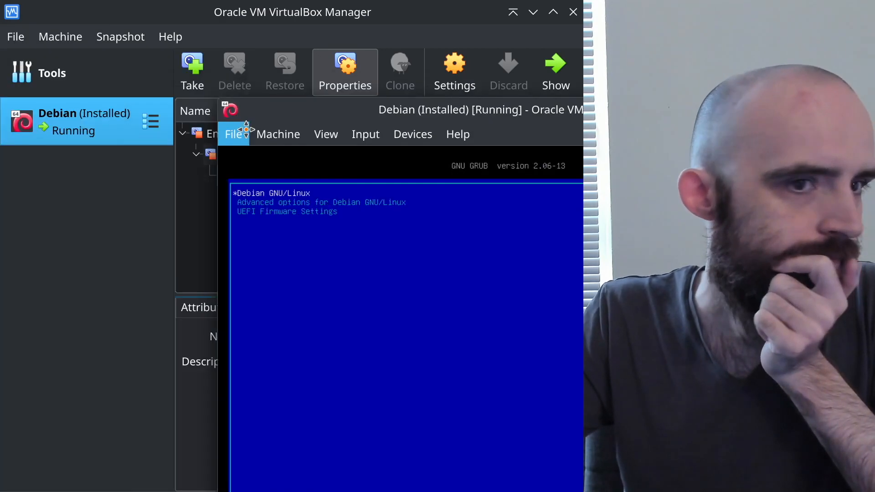
left_click_drag(218, 120, 1, 25)
Unlock the encrypted disks sda3_crypt and sdb1_crypt at boot with the passphrase
left_click(31, 42)
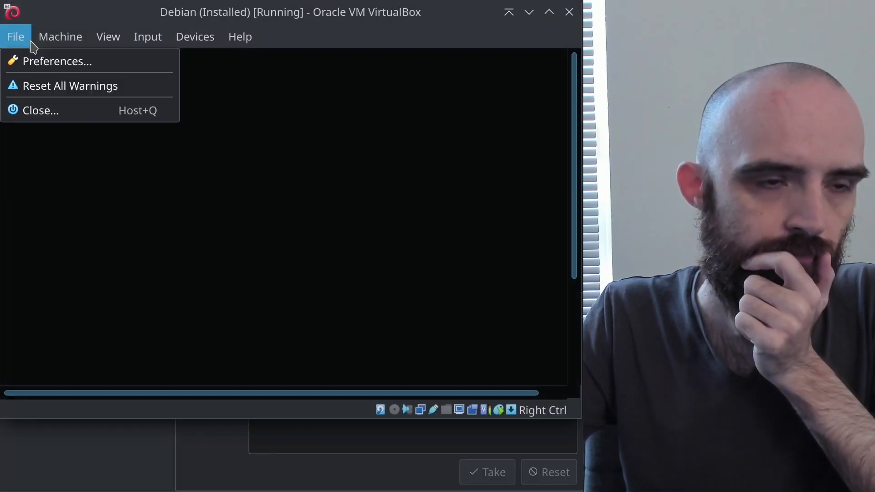
left_click(438, 25)
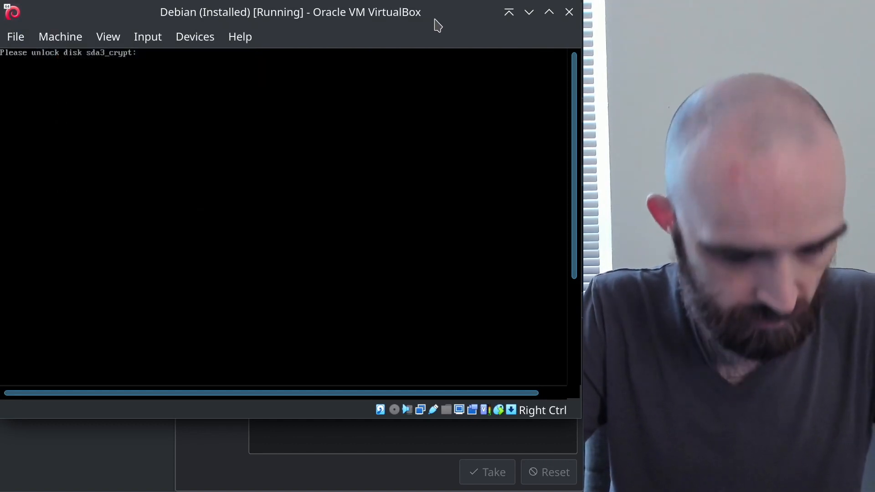
key("Return")
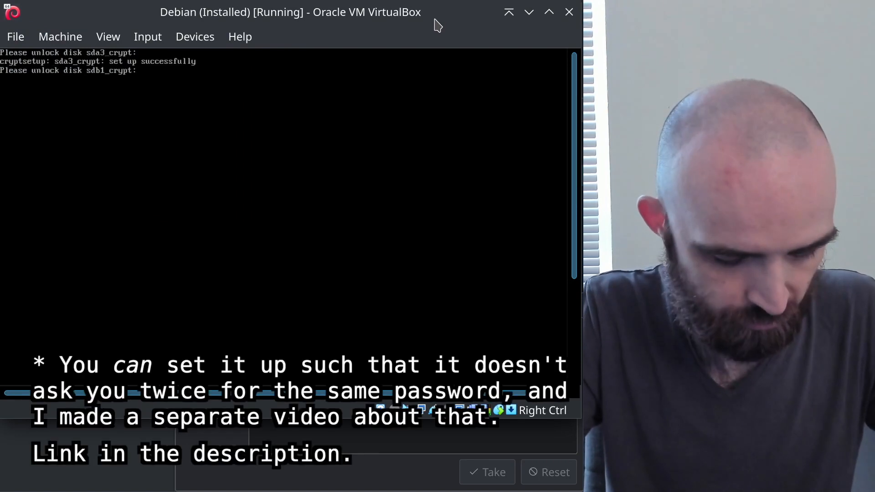
key("Return")
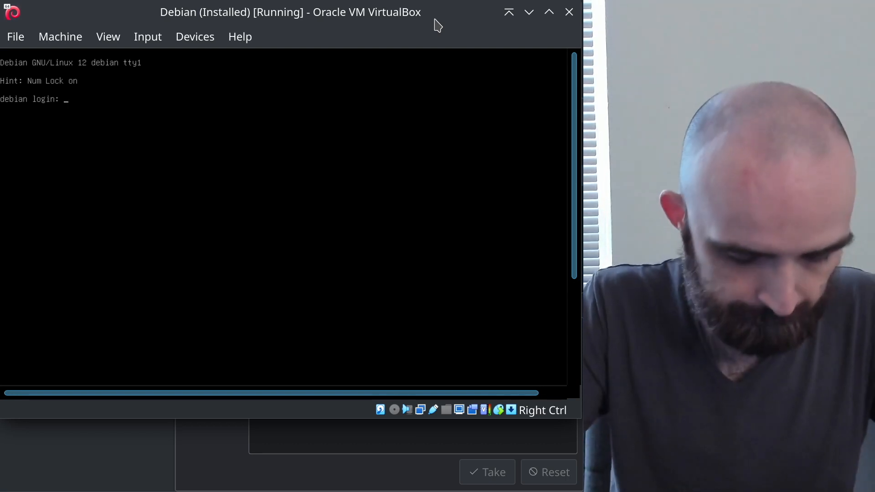
Log in at the Debian console with the username and account password
type("alex")
key("Return")
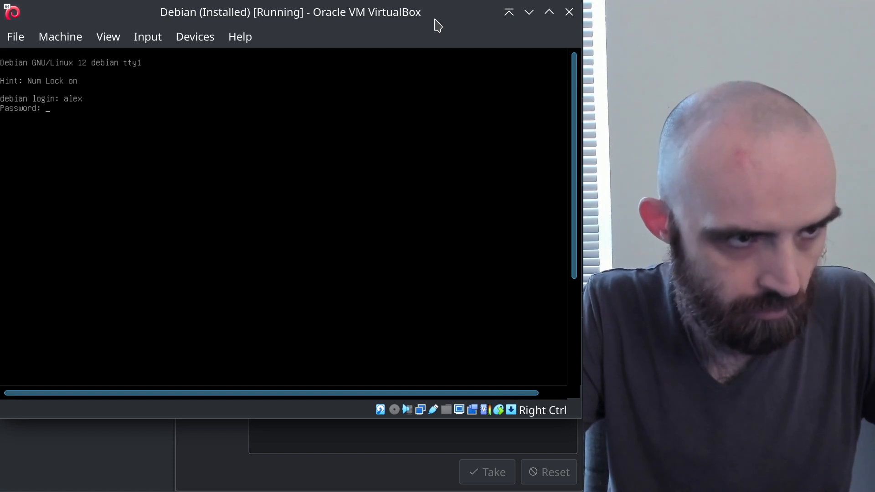
key("Return")
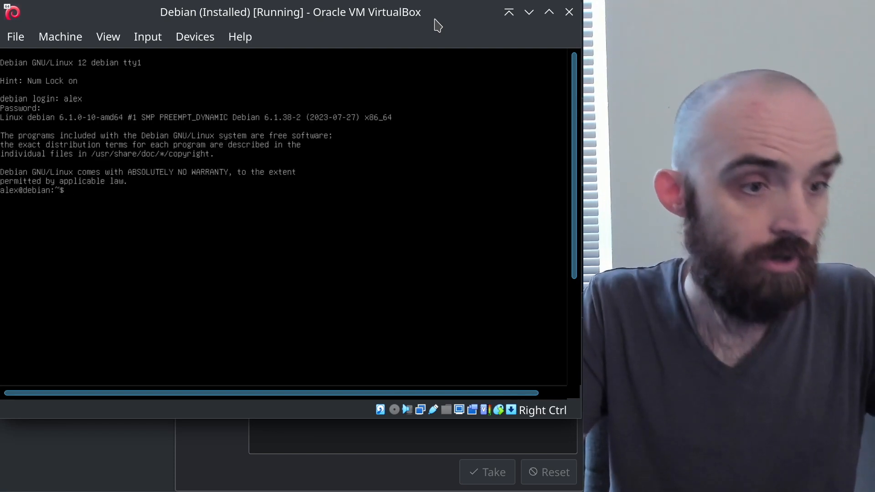
List all home folder files with ls -a and clear the half-typed sudo command
type("ls -a")
key("Return")
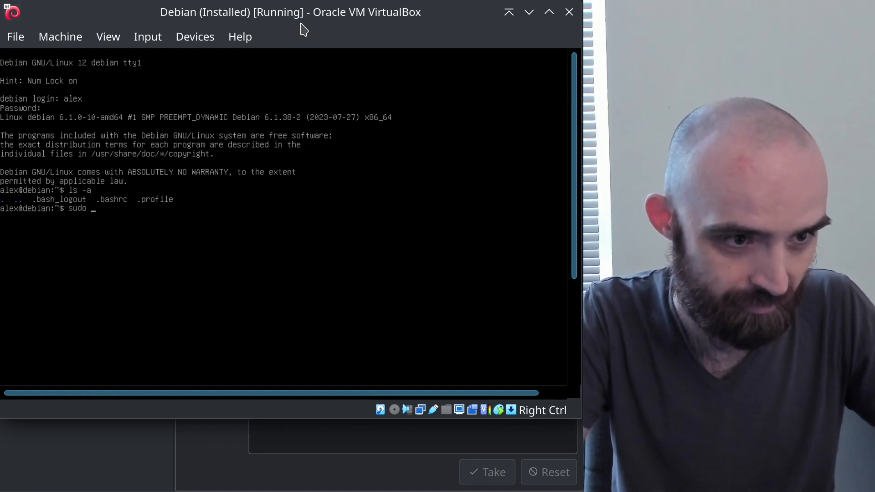
key("BackSpace")
key("BackSpace")
key("BackSpace")
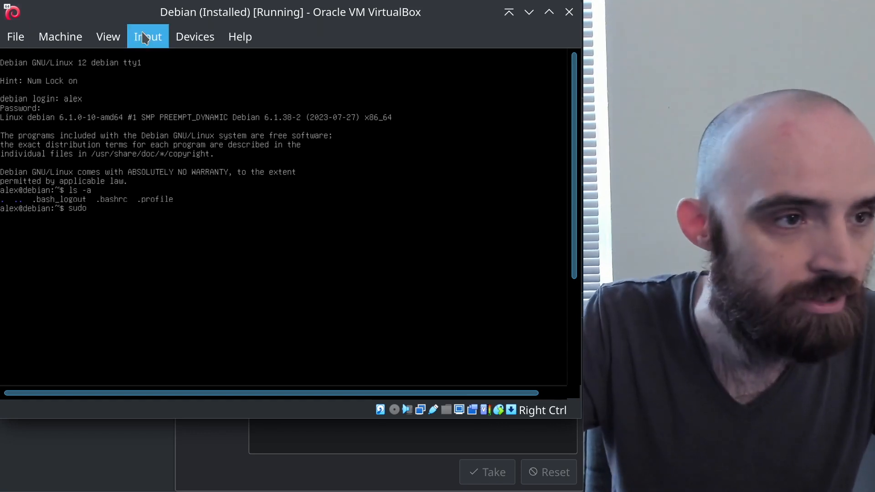
key("BackSpace")
key("BackSpace")
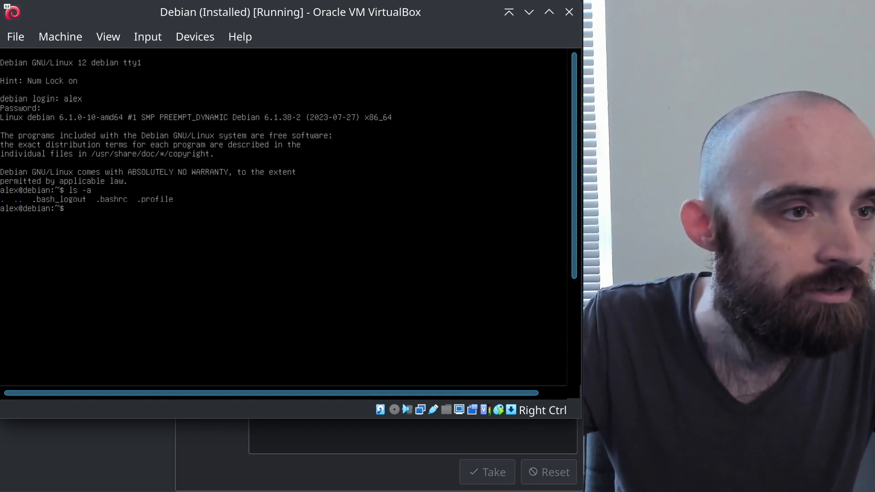
Shut the Debian guest down with Machine > ACPI Shutdown
left_click(15, 36)
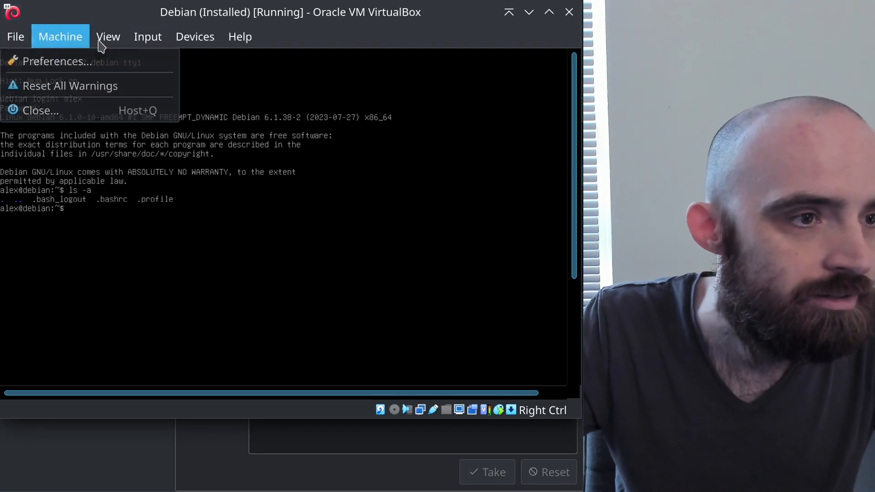
left_click(167, 14)
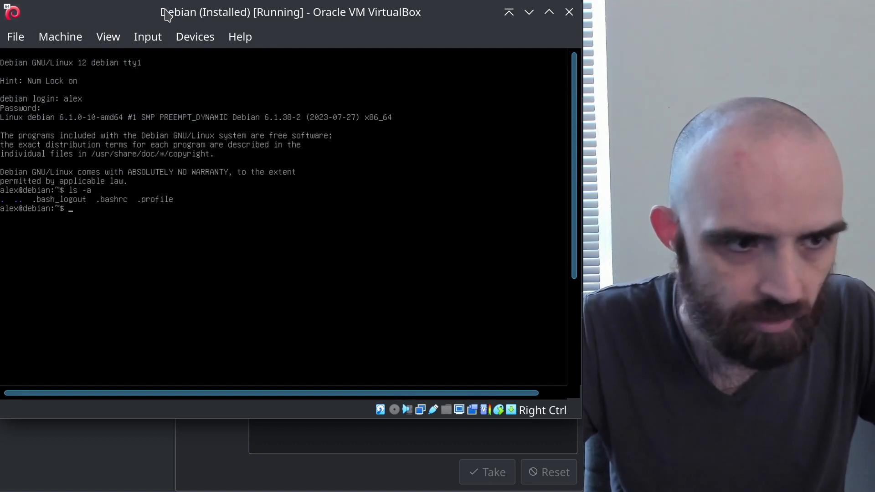
left_click(149, 36)
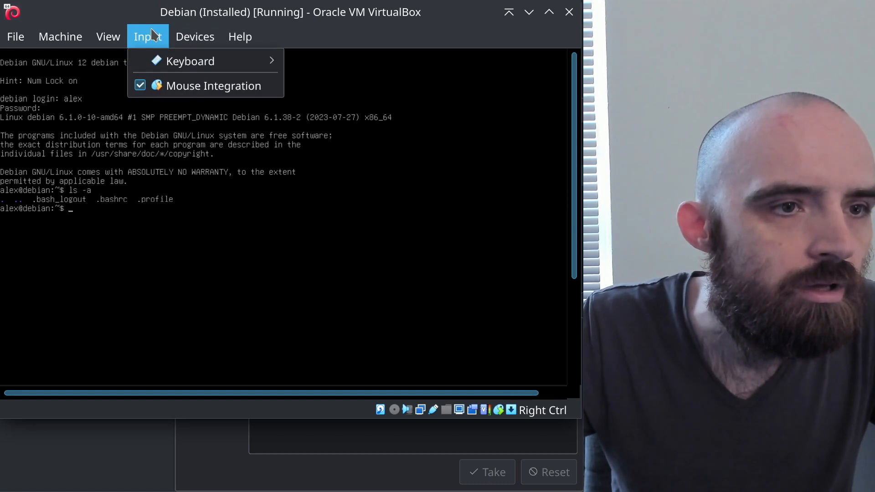
mouse_move(42, 35)
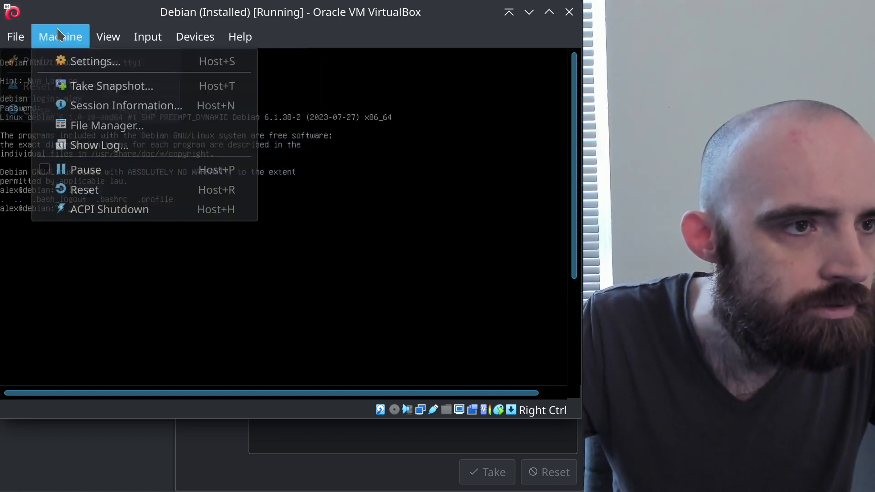
left_click(104, 214)
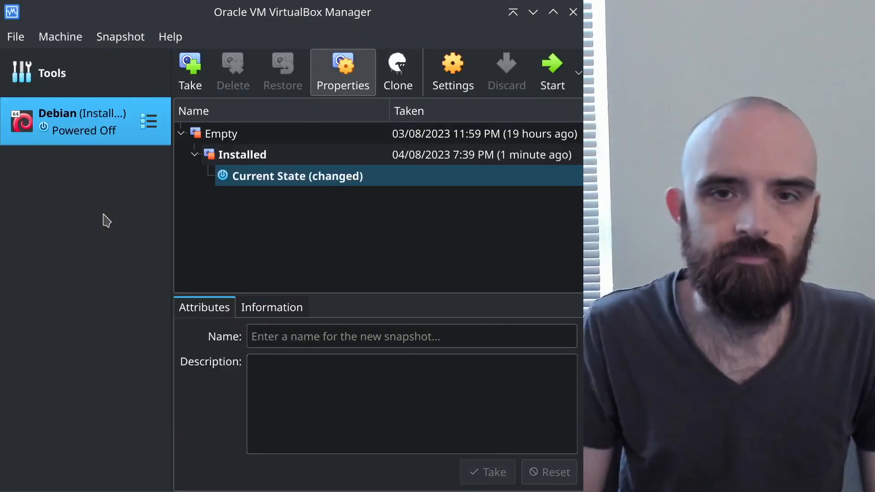
Take a new snapshot named 'First boot' beneath the Installed snapshot
left_click(318, 334)
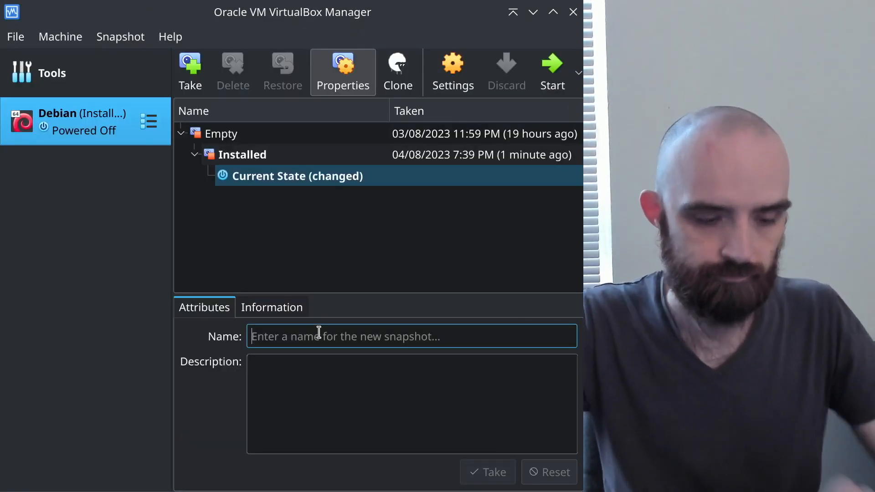
type("Fi")
type("s")
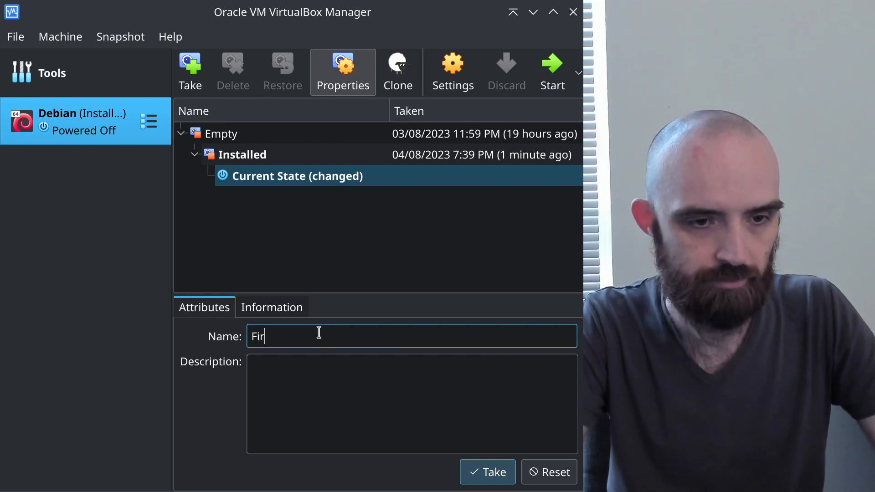
type("st boot")
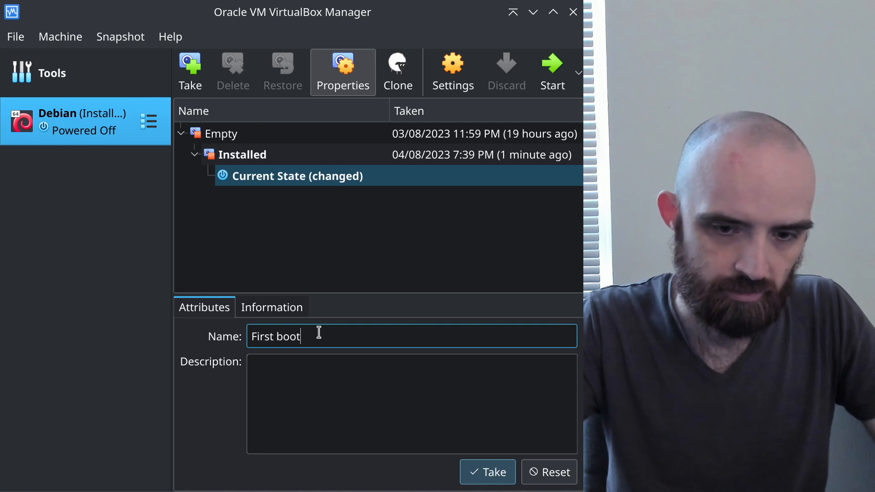
left_click(504, 478)
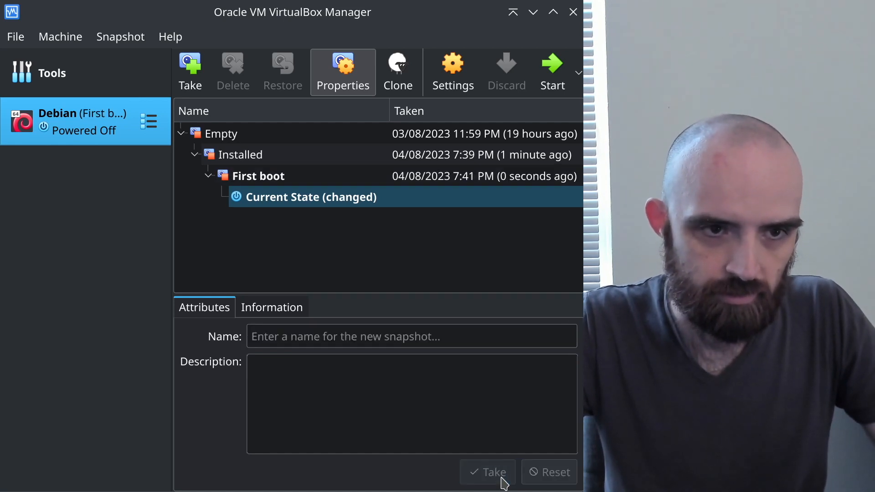